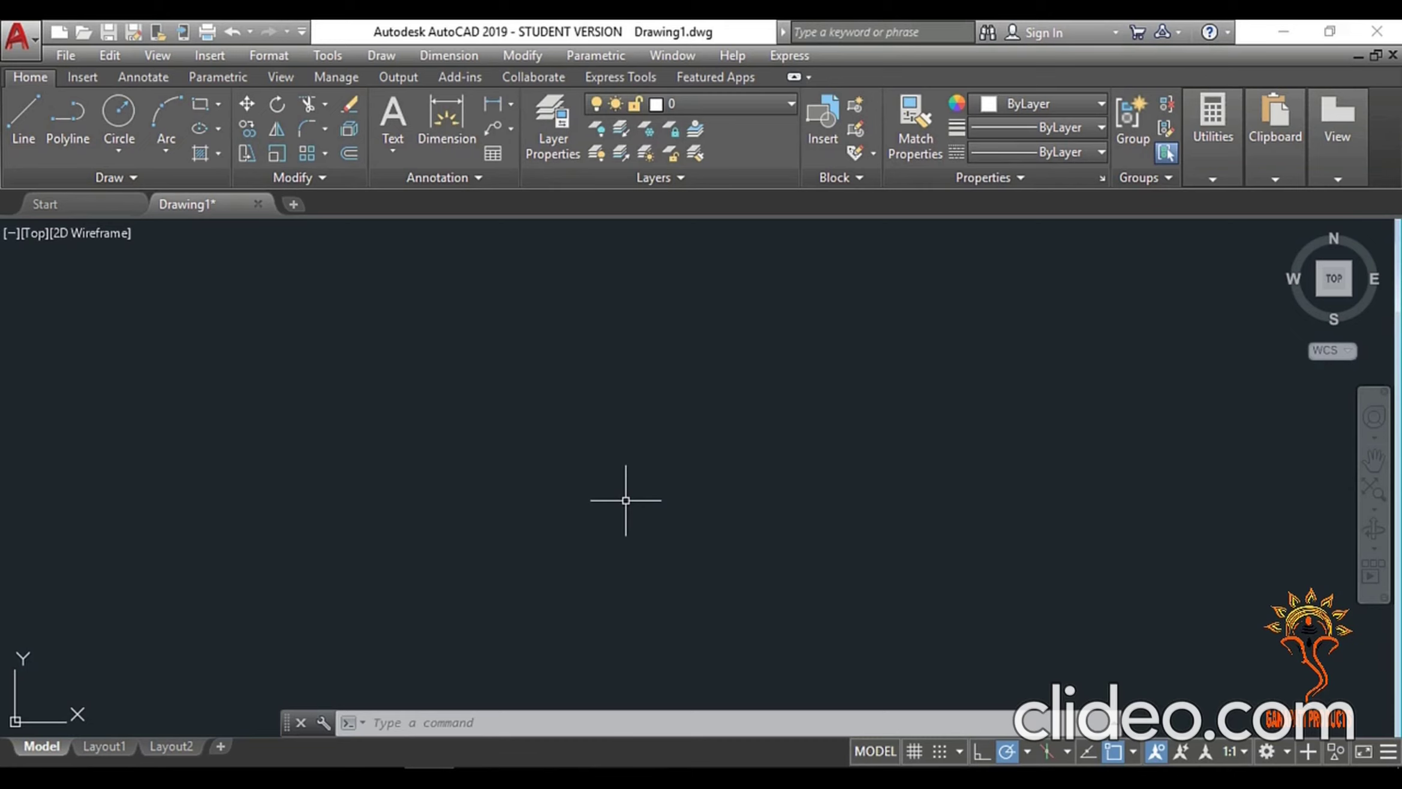
- Draw a single straight line rising diagonally to the right in the empty drawing area with the Line command
left_click(25, 131)
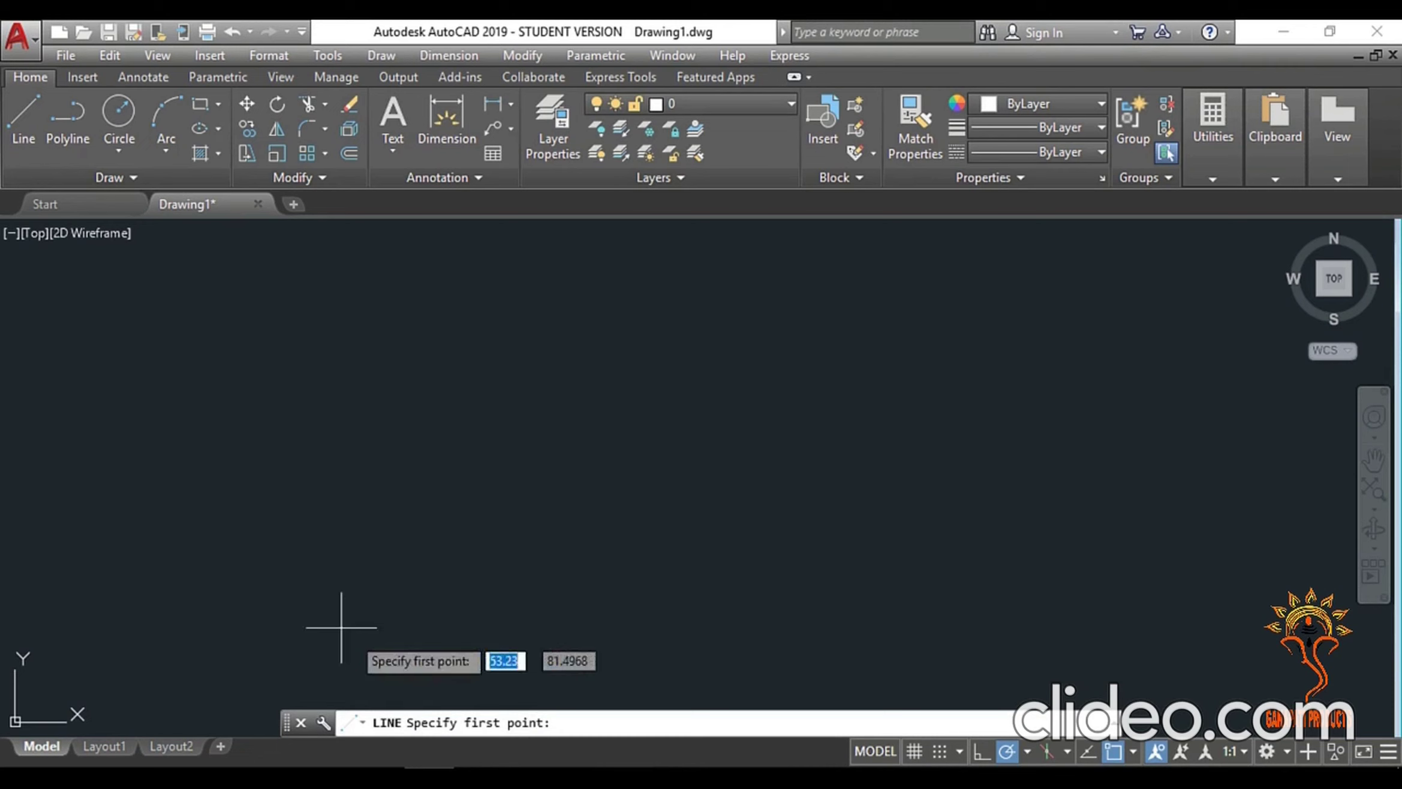
left_click(254, 509)
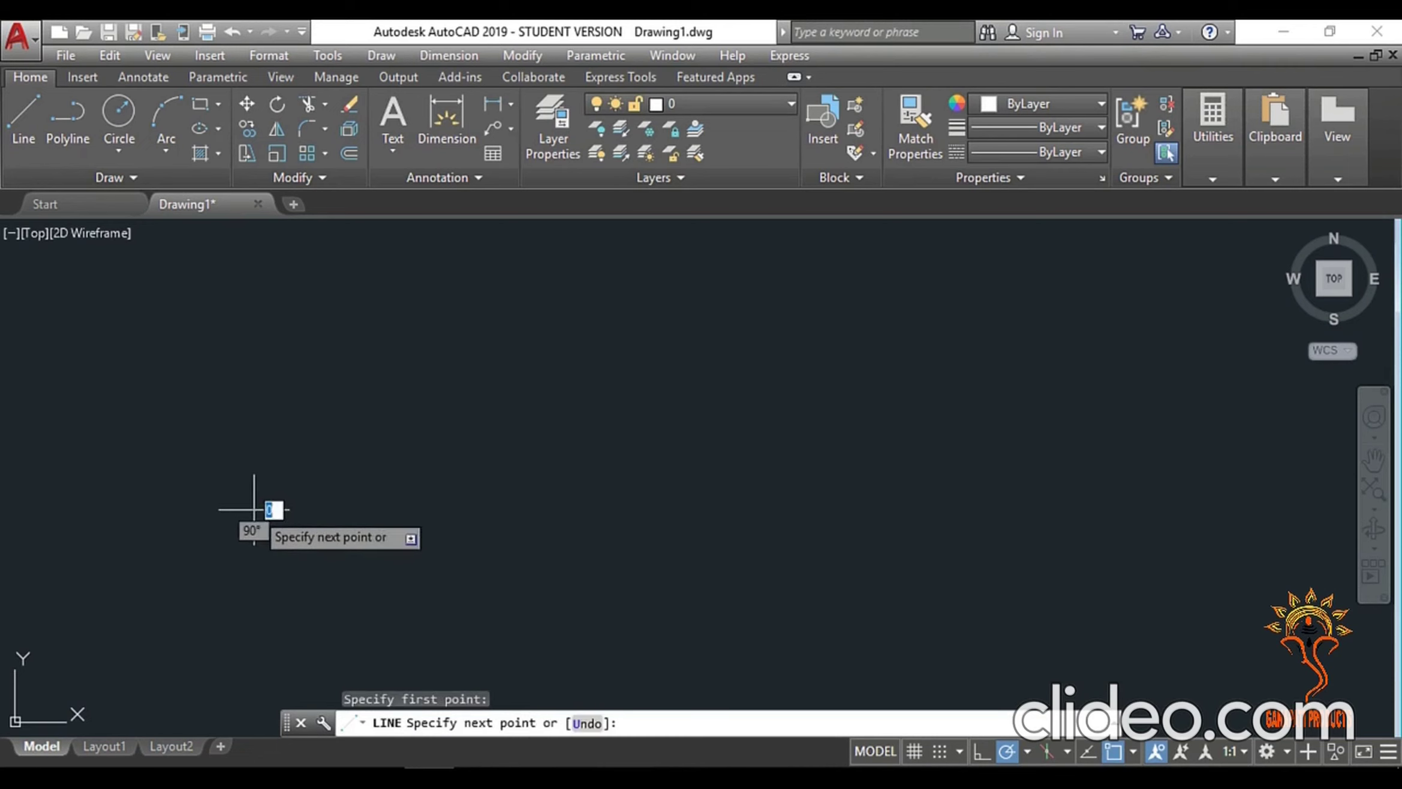
left_click(507, 377)
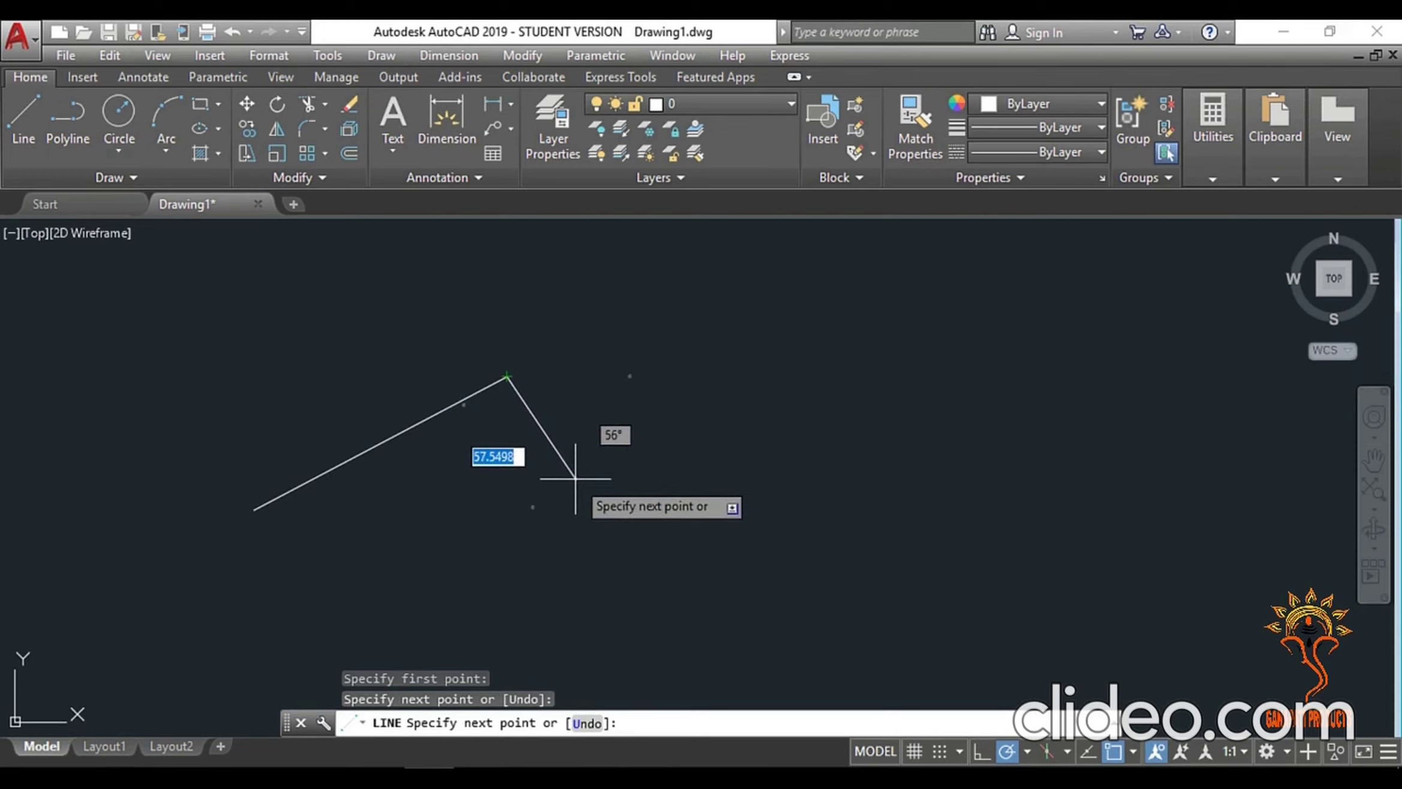
key("Return")
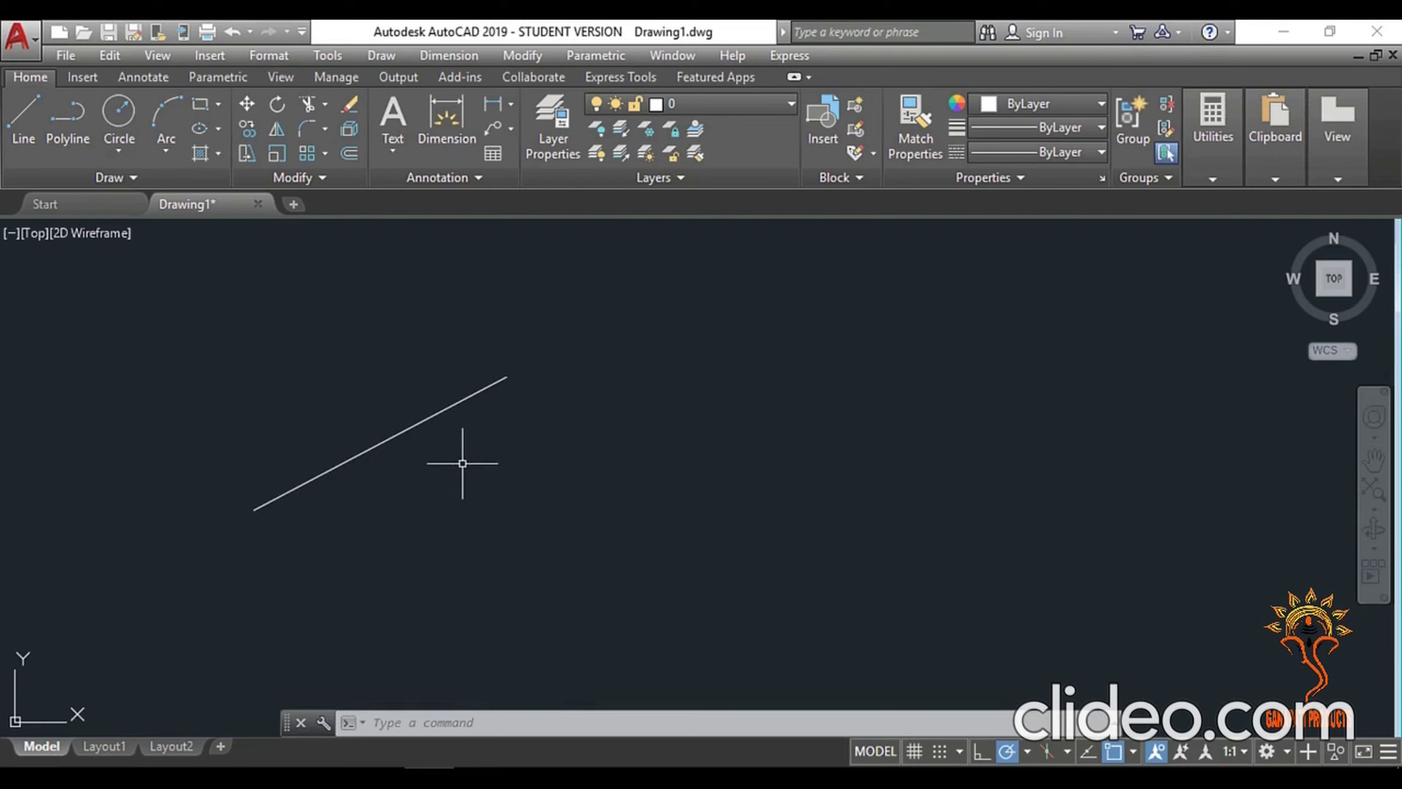
- Draw a zigzag chain of six connected line segments starting from the upper endpoint of the existing diagonal line
left_click(17, 117)
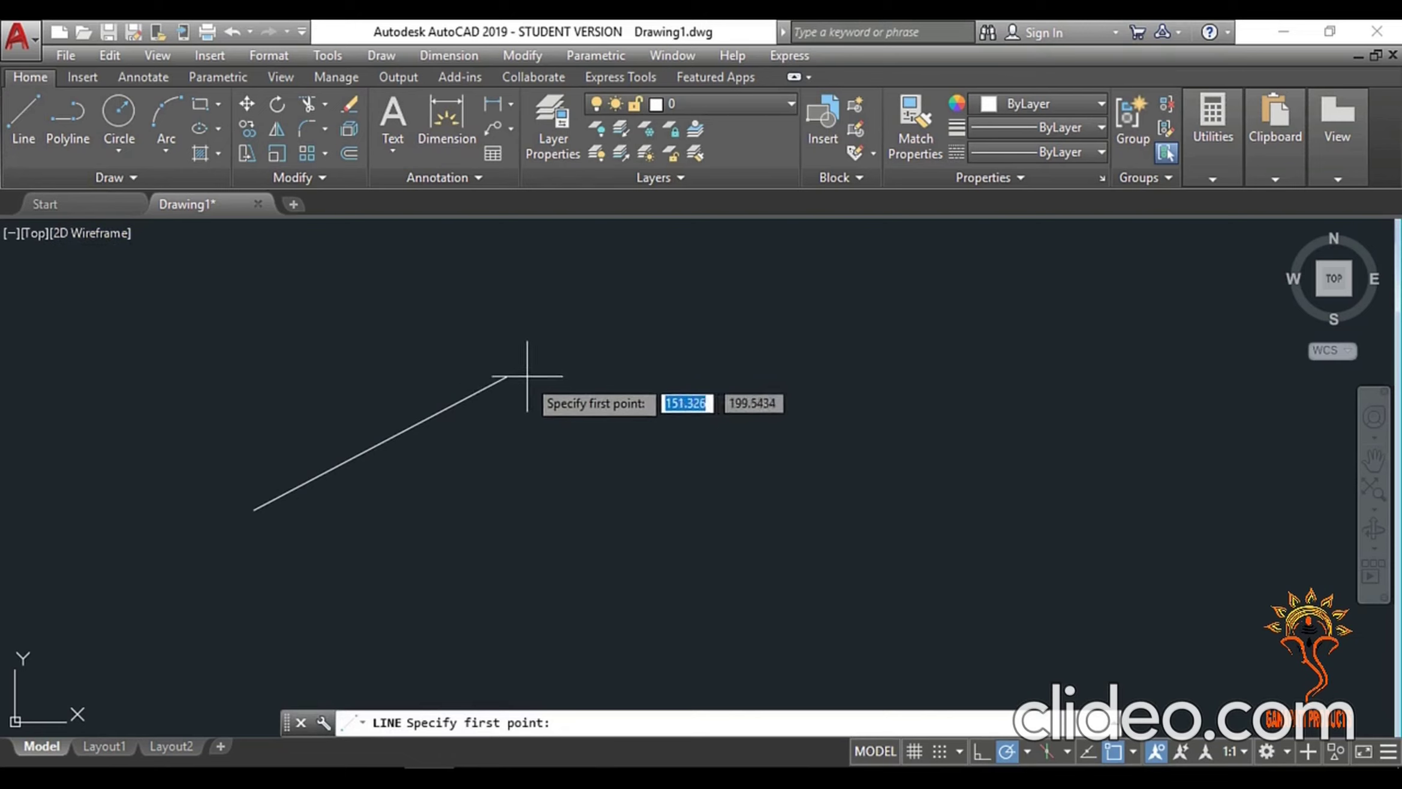
left_click(507, 377)
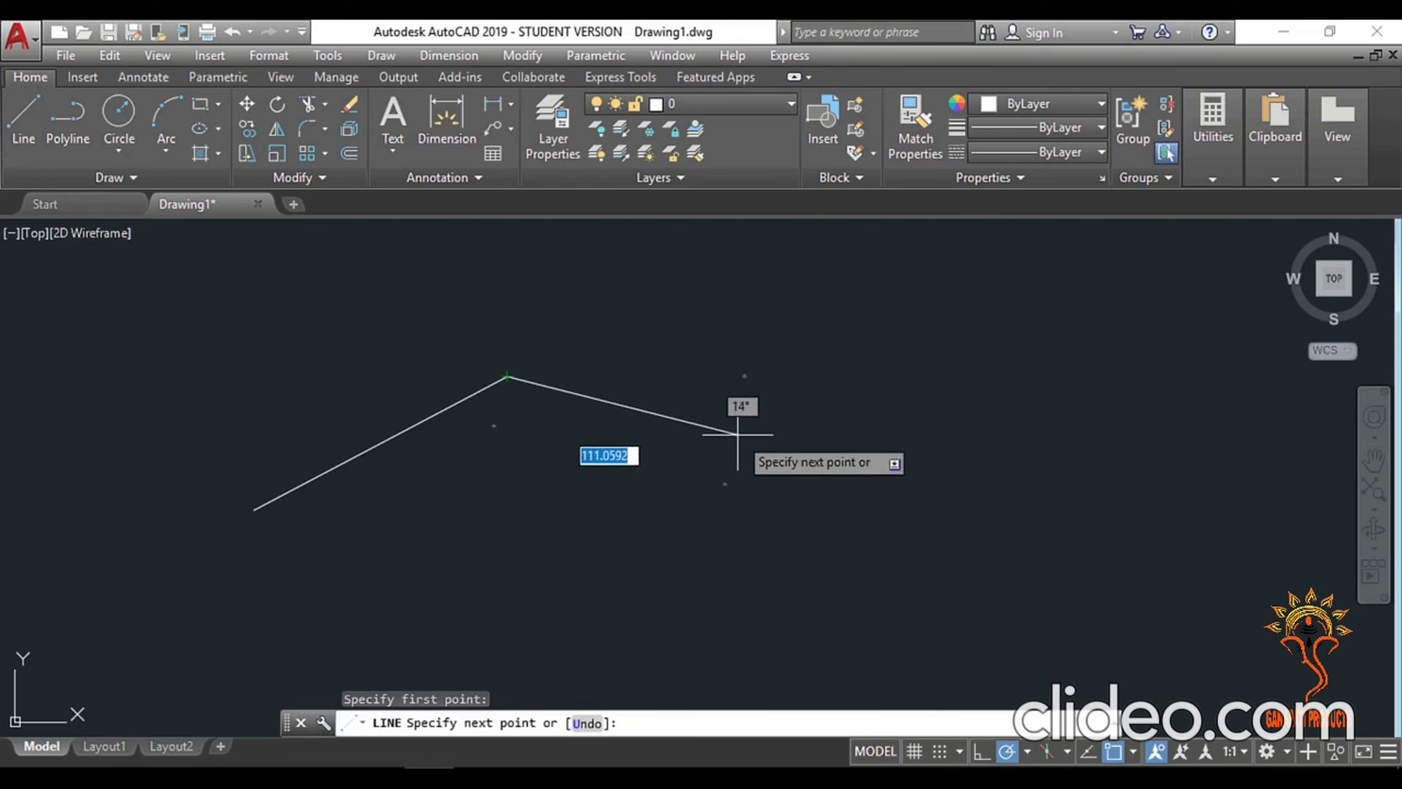
left_click(736, 478)
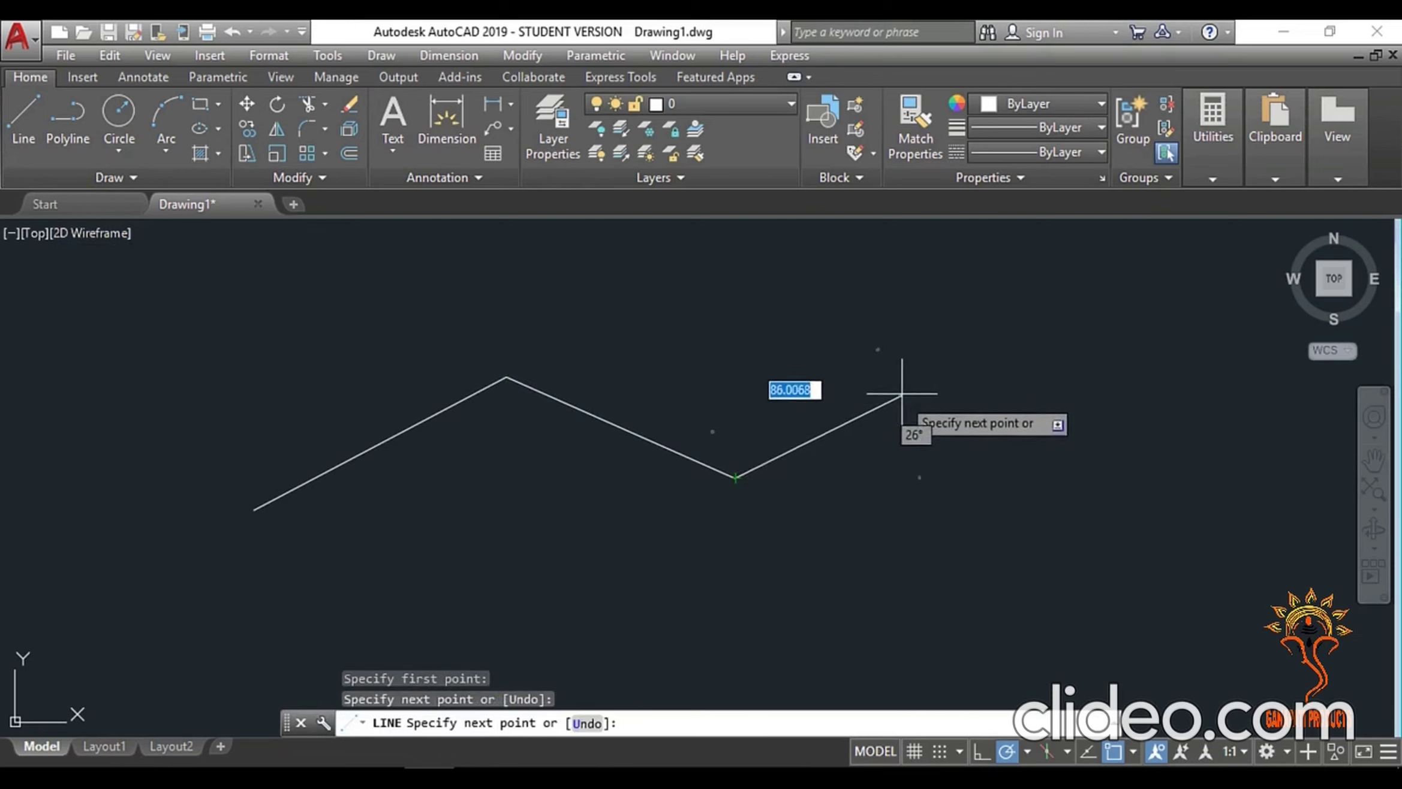
left_click(935, 350)
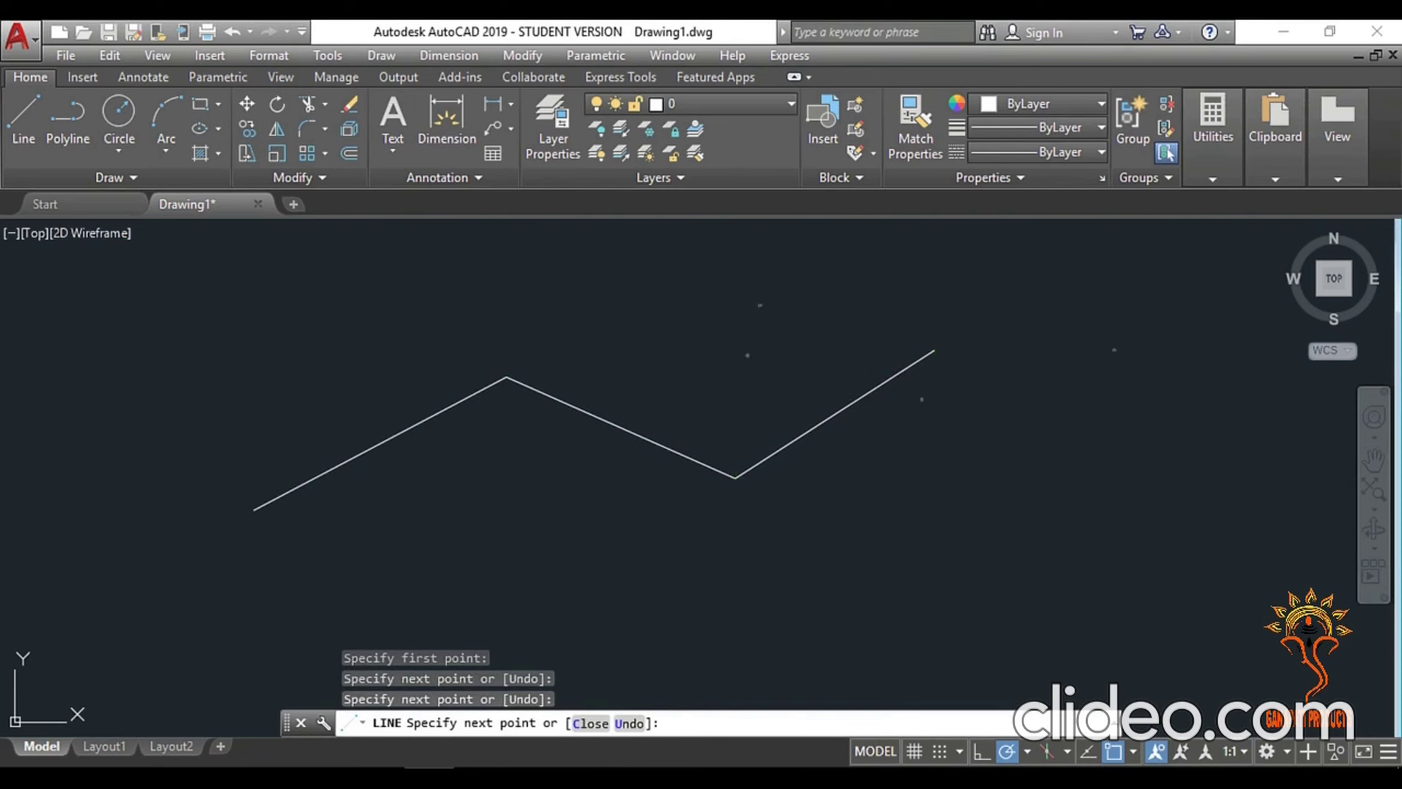
left_click(760, 306)
left_click(654, 508)
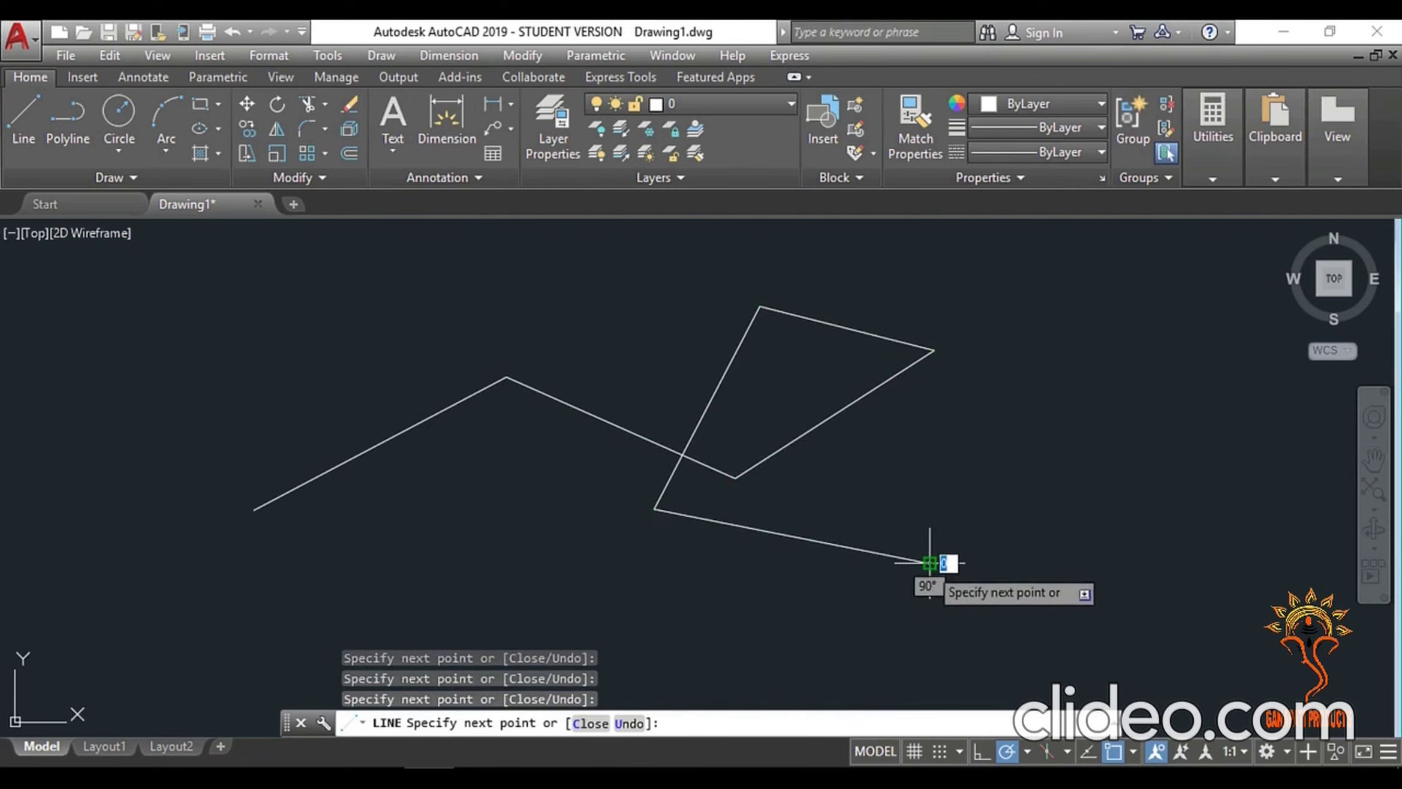
left_click(929, 563)
left_click(742, 644)
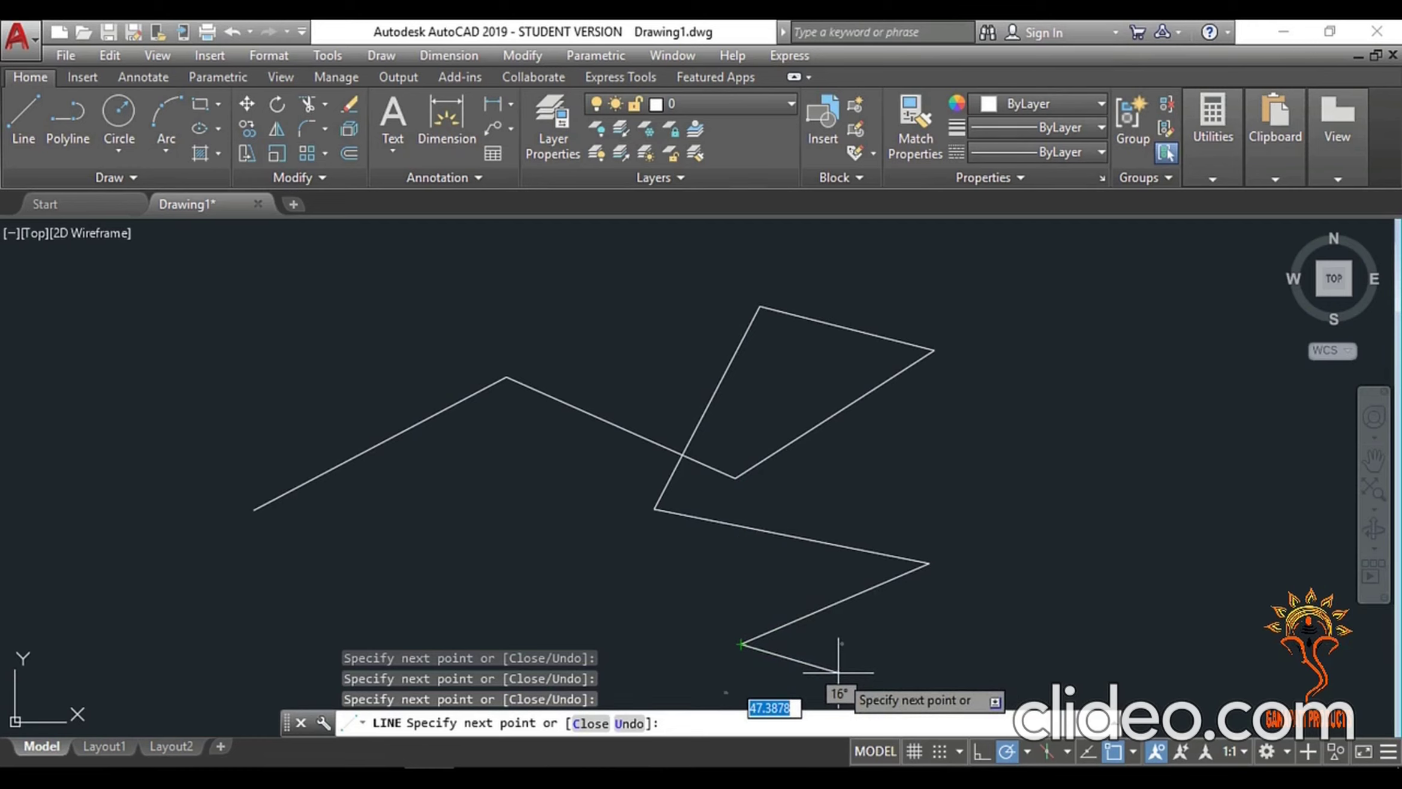
key("Escape")
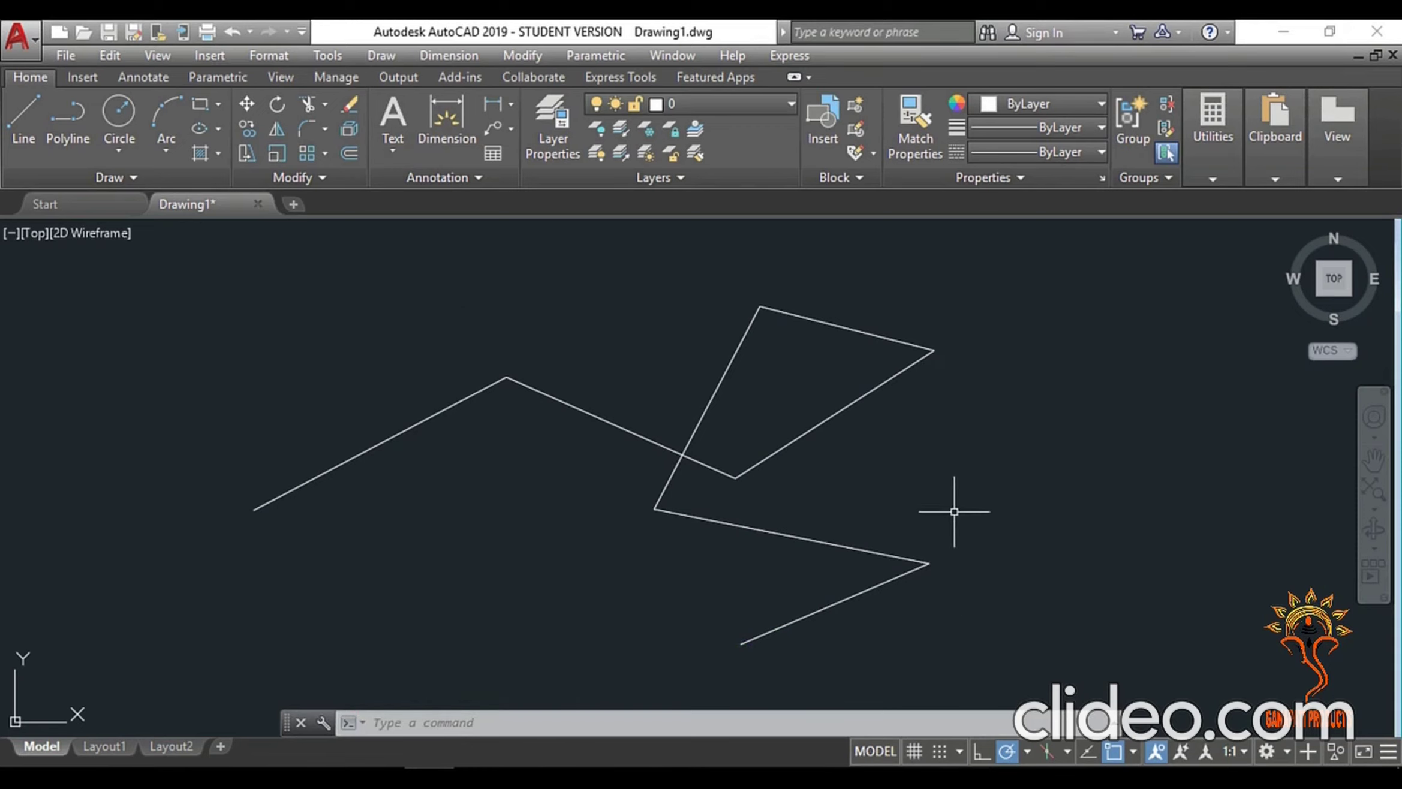
- Delete all the lines together with a crossing selection, and undo the deletion
left_click(1046, 258)
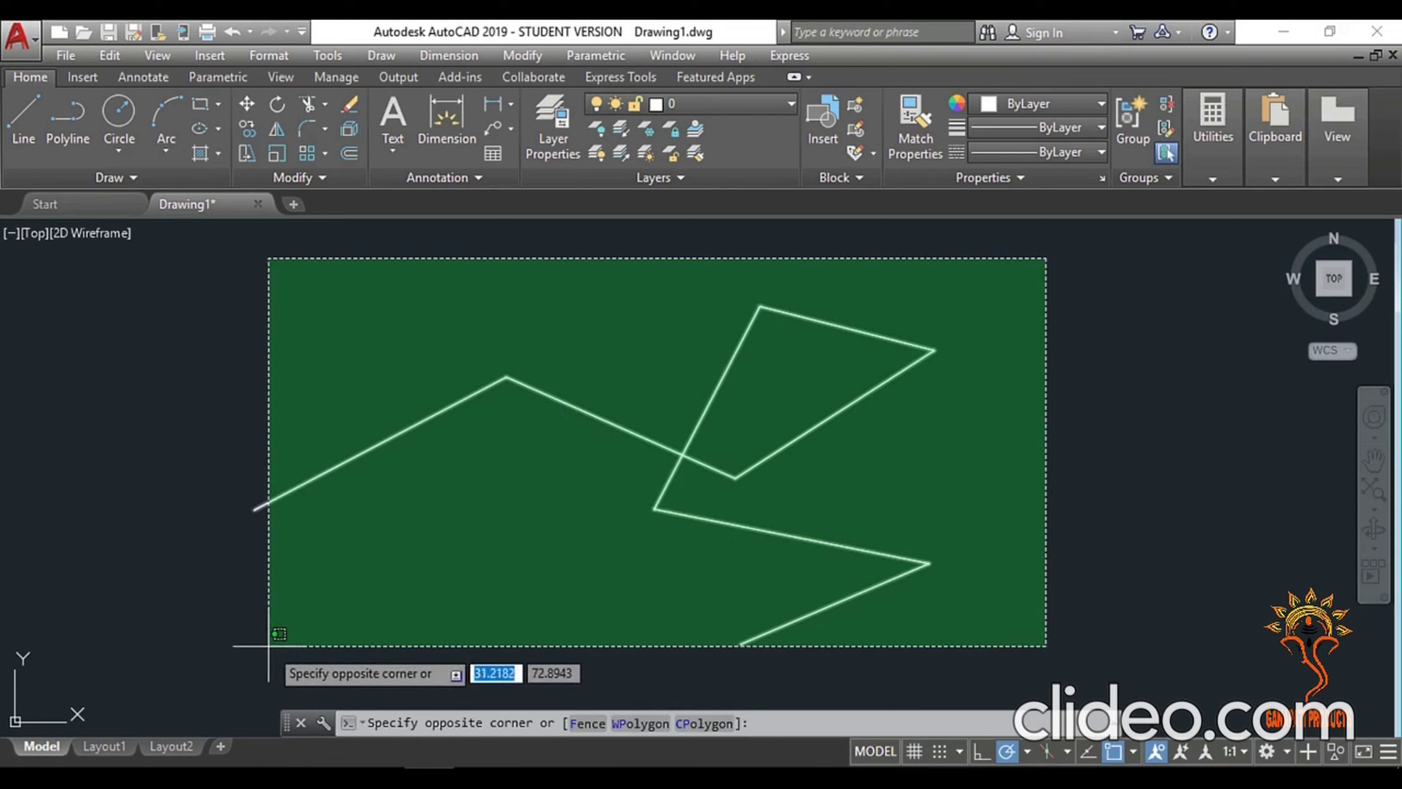
left_click(175, 653)
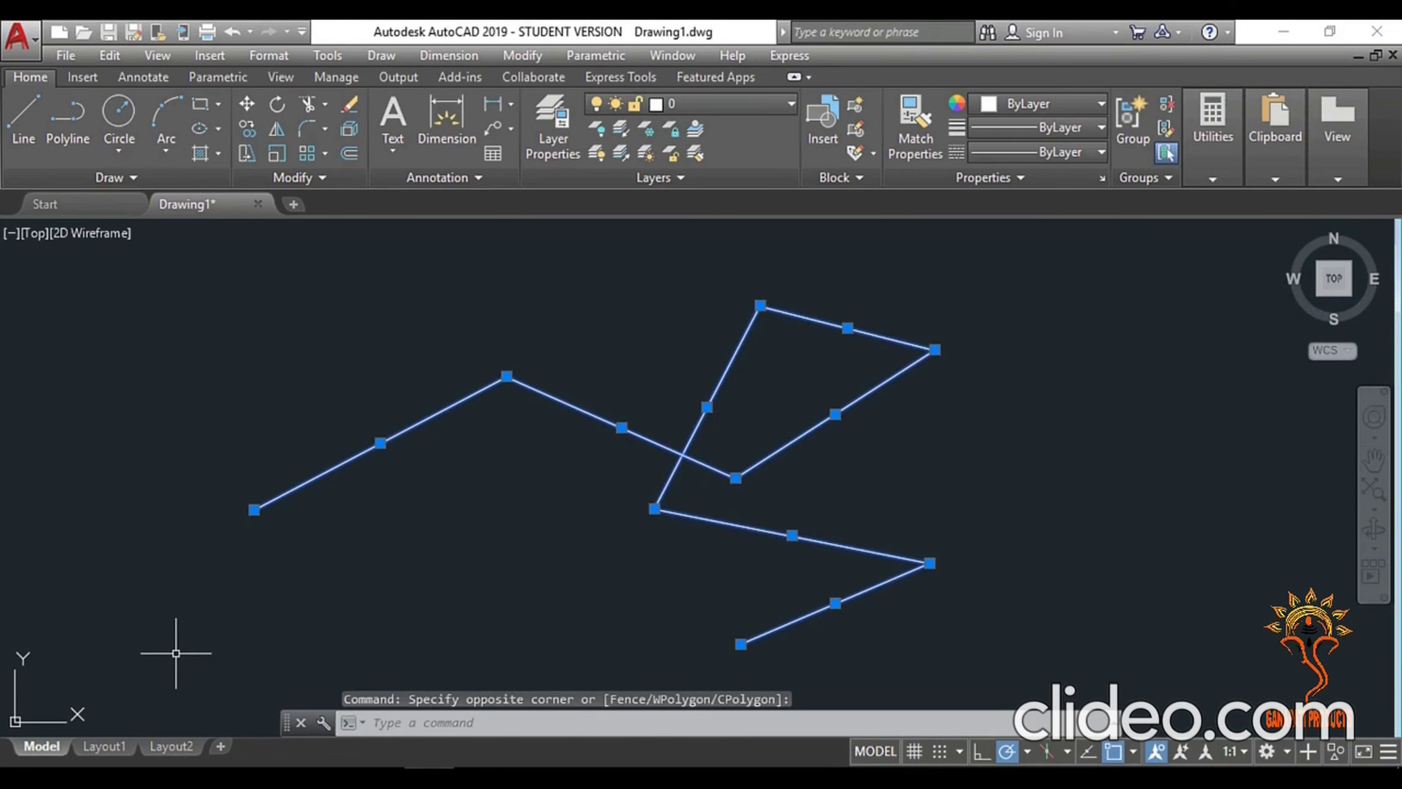
key("Delete")
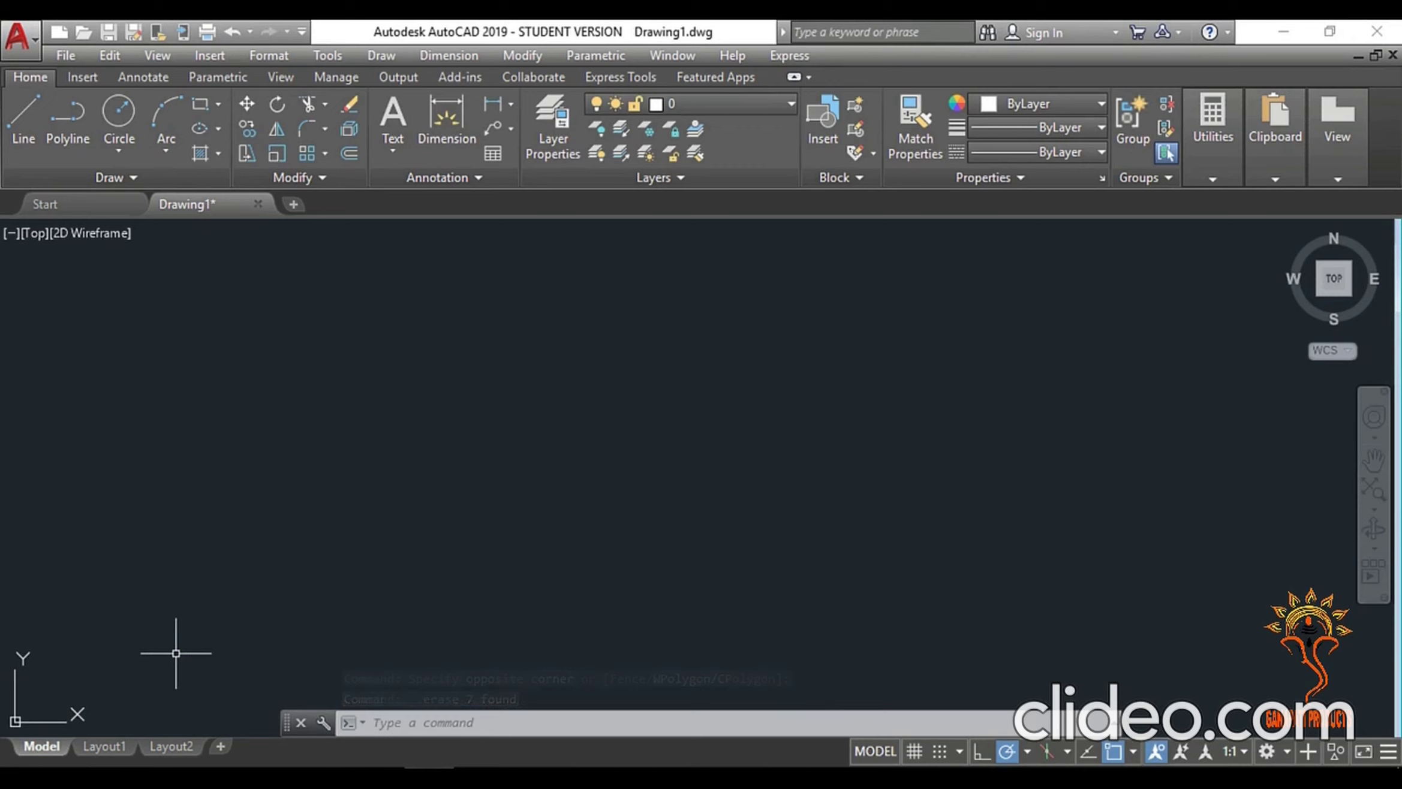
key("ctrl+z")
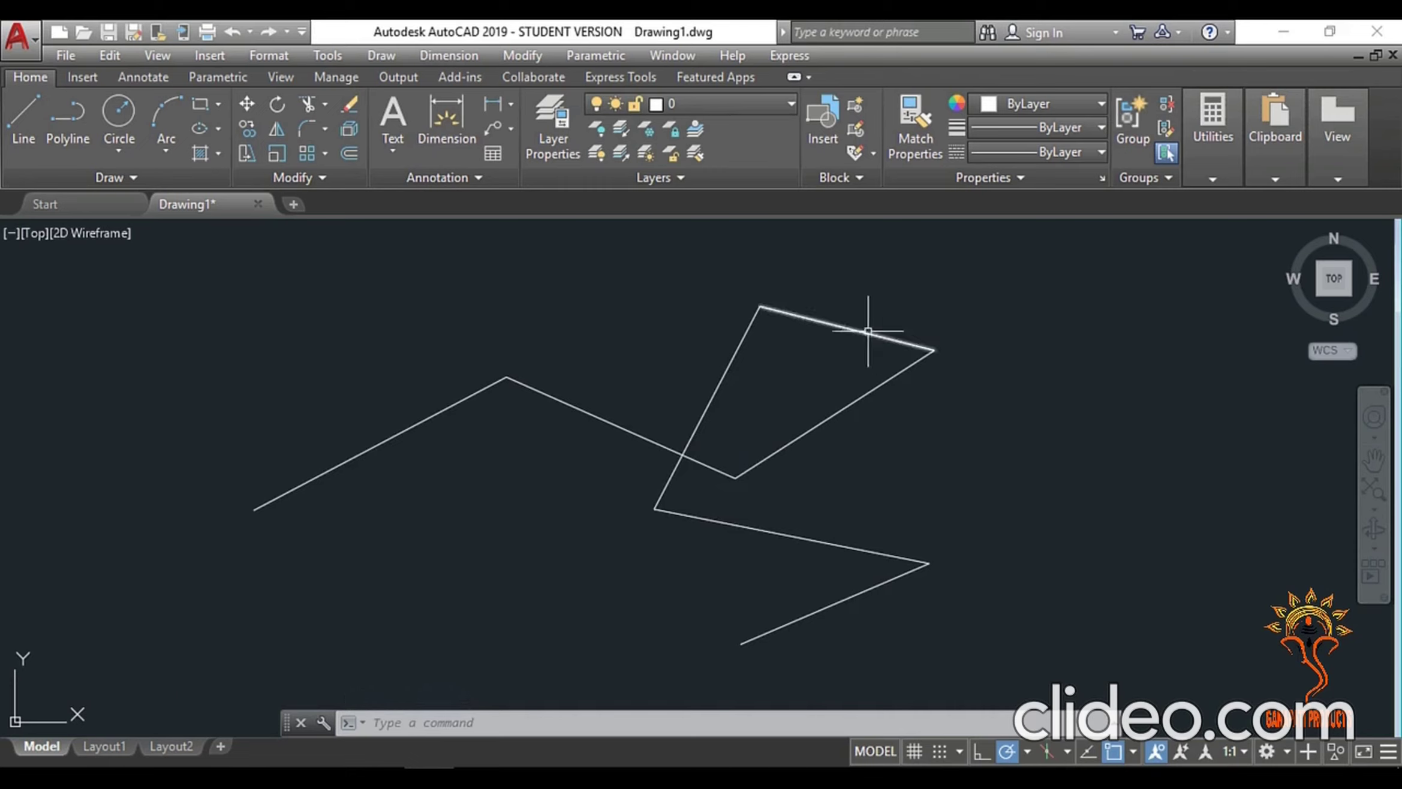
- Erase three segments with the Erase command: the two meeting at the middle low vertex and the lowest one of the zigzag
left_click(343, 108)
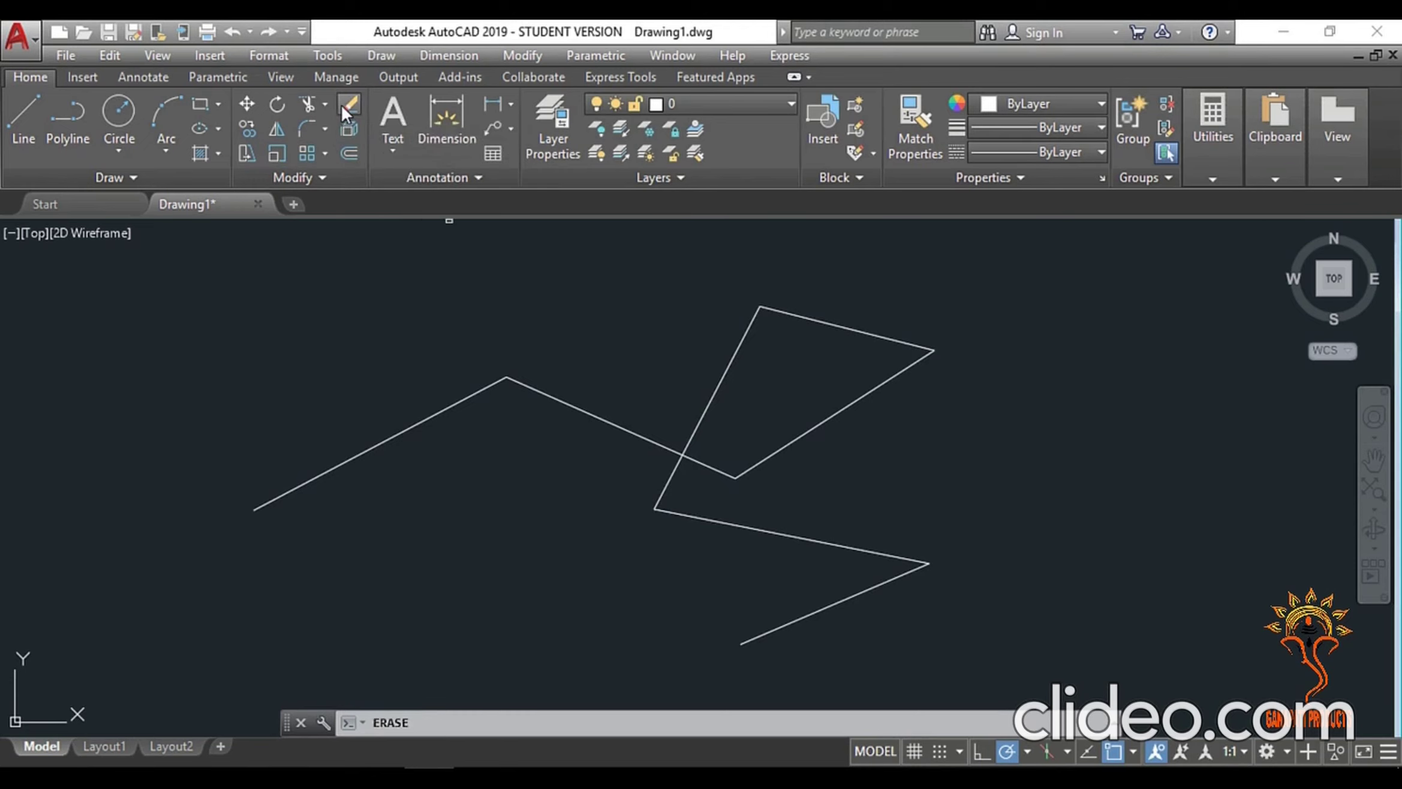
left_click(555, 402)
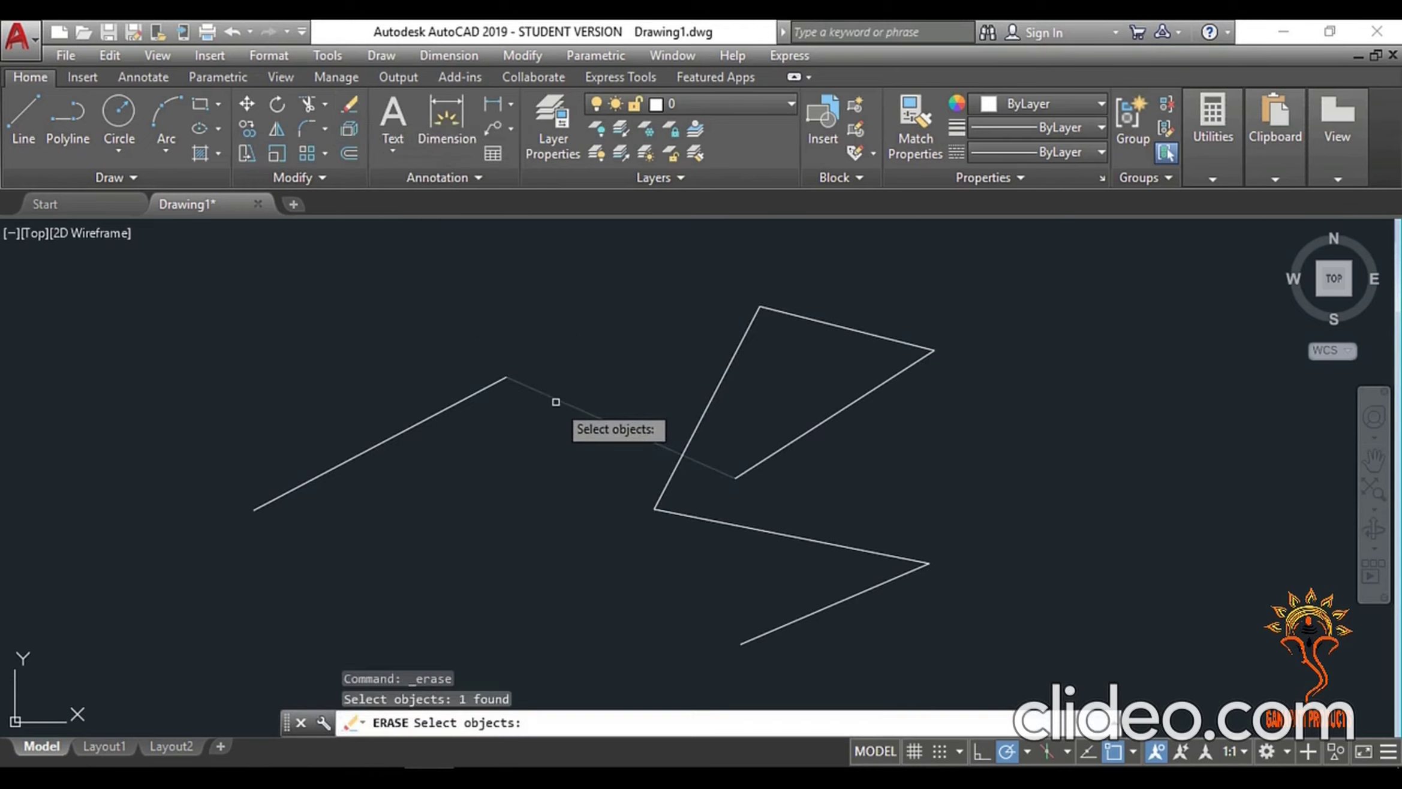
left_click(802, 440)
left_click(799, 616)
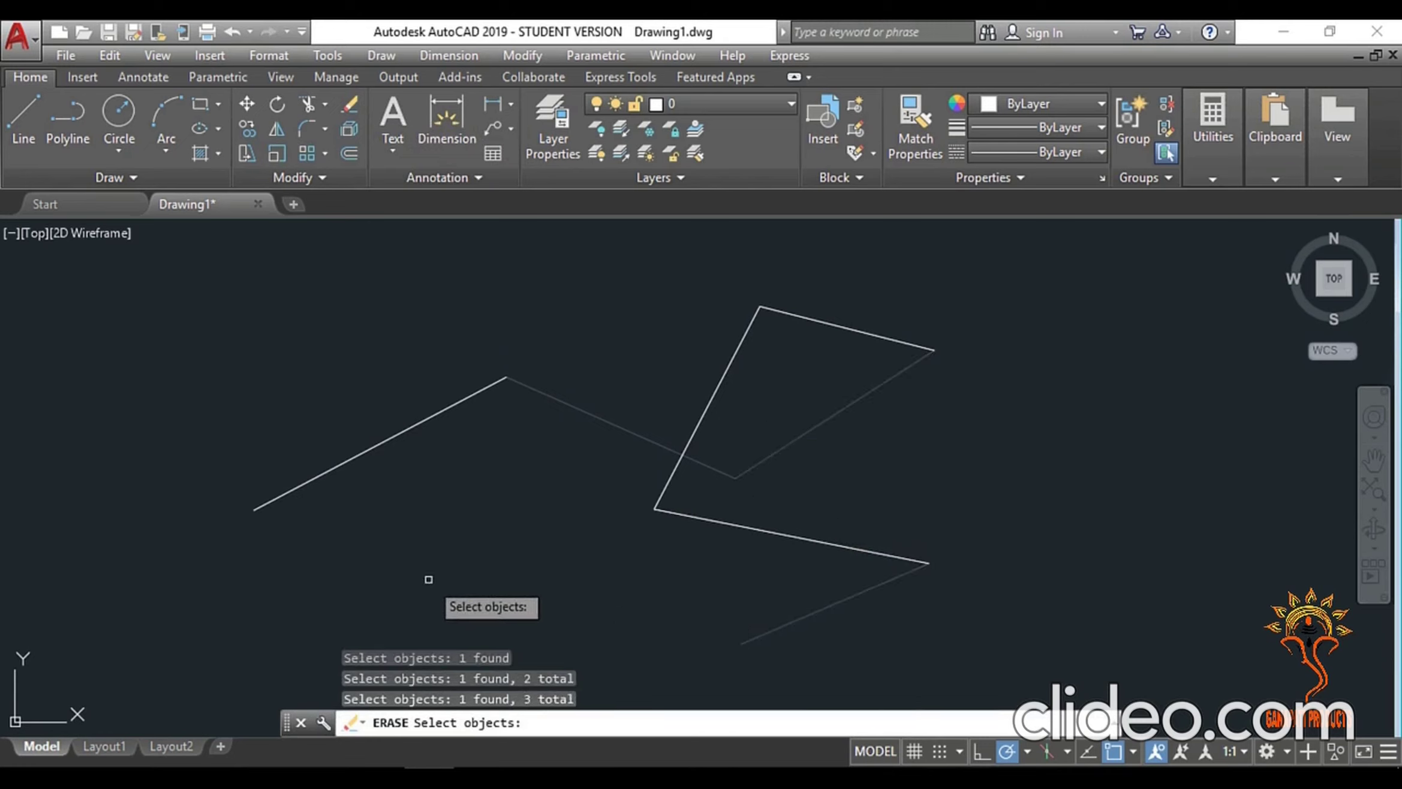
key("Return")
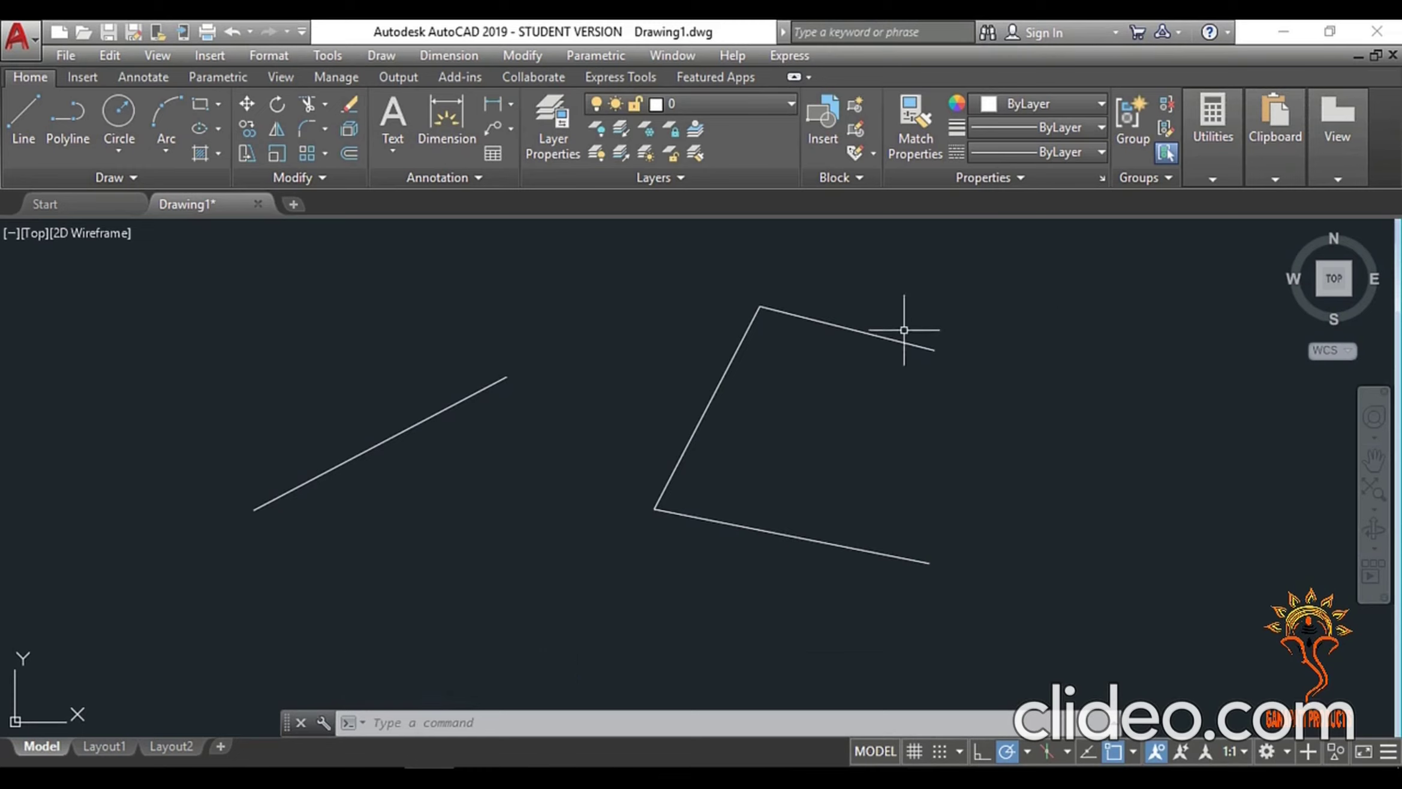
- Delete the steep segment between the two right-hand lines, and clear the three remaining lines with a crossing selection
left_click(719, 385)
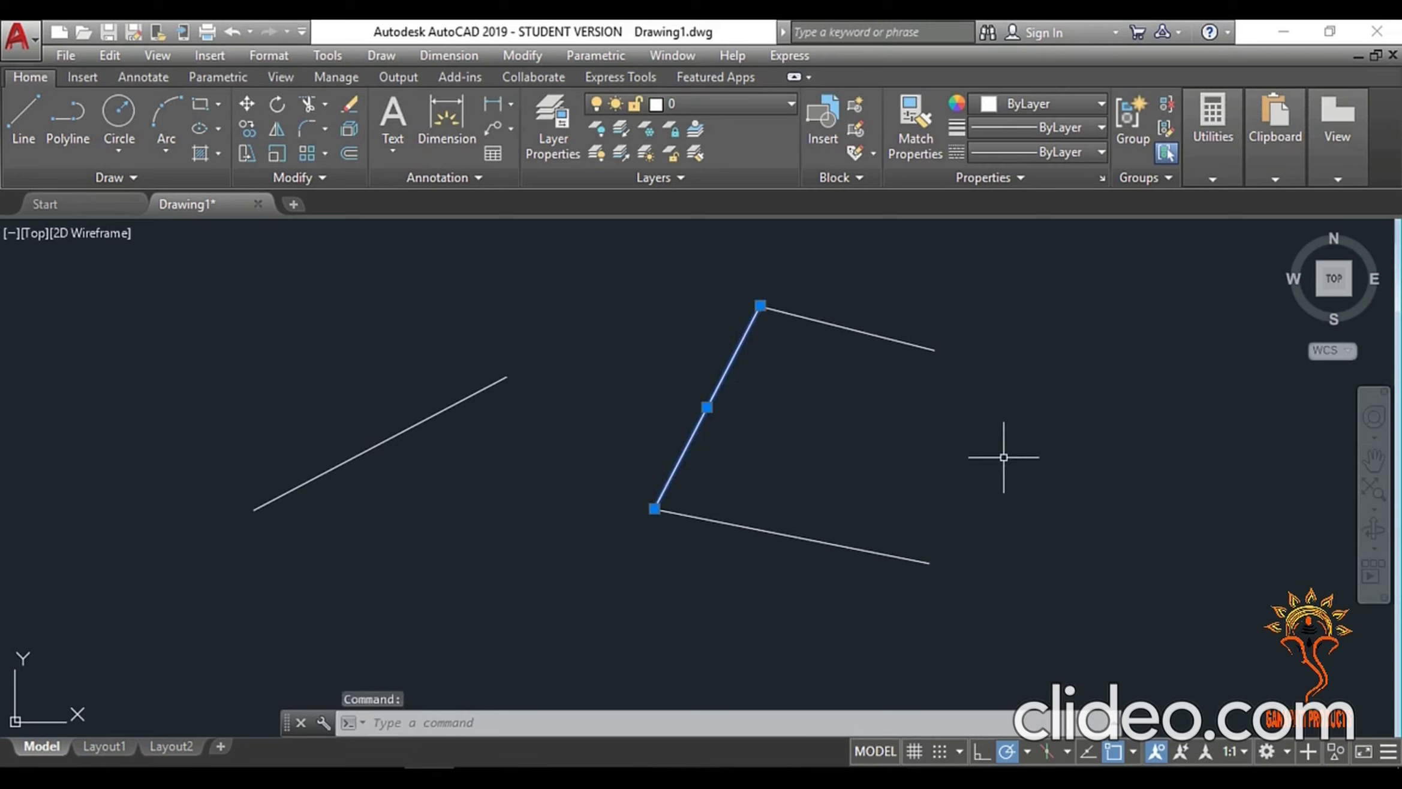
key("Delete")
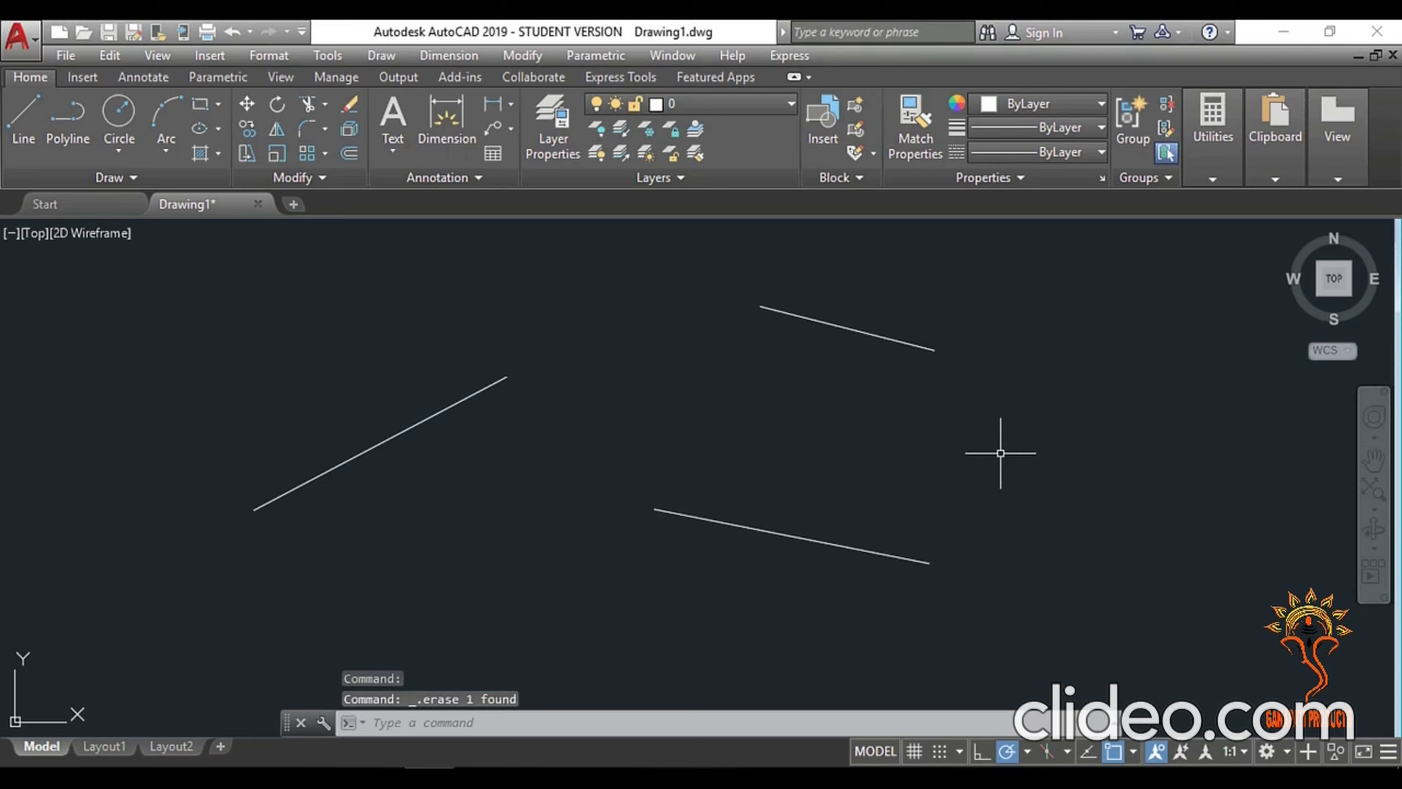
left_click(1020, 292)
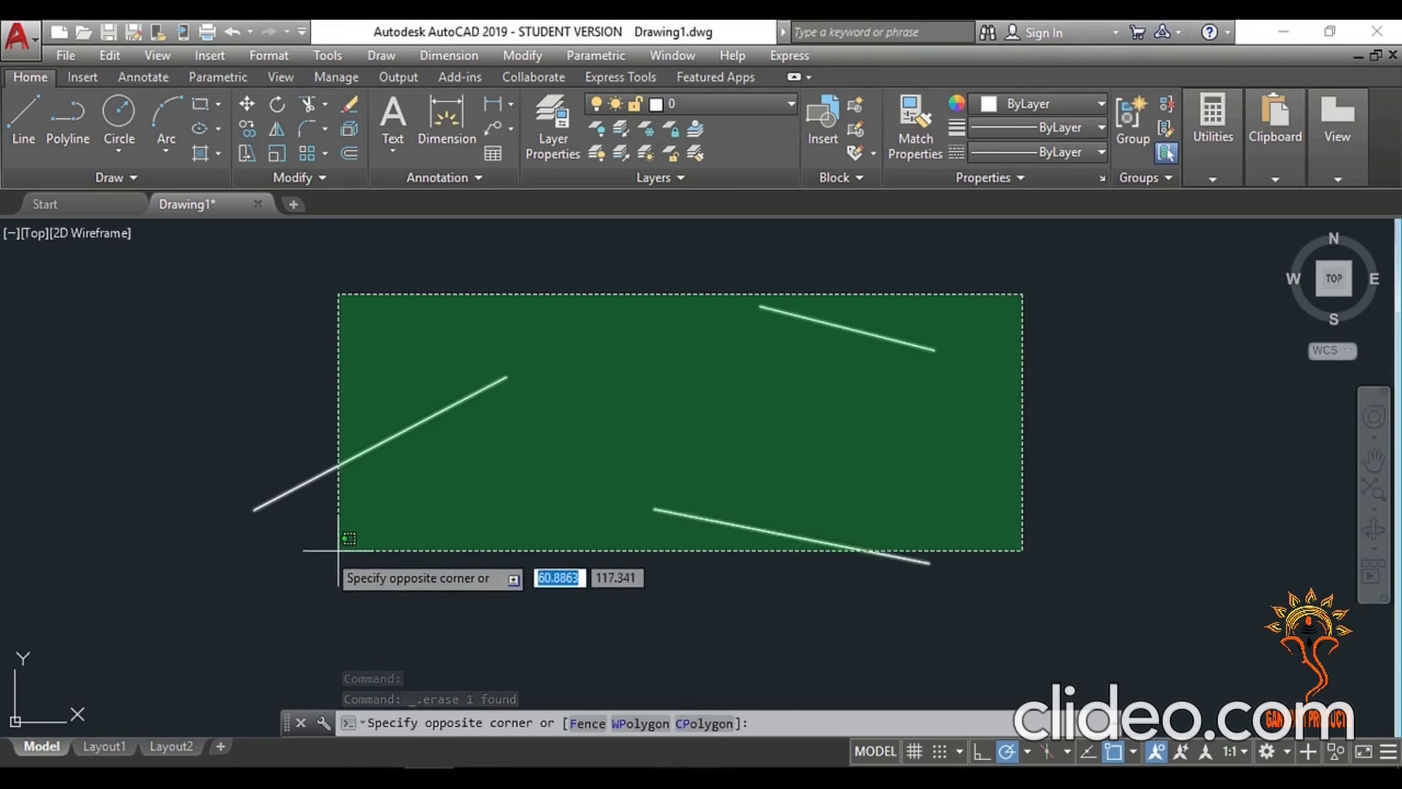
left_click(335, 587)
key("Delete")
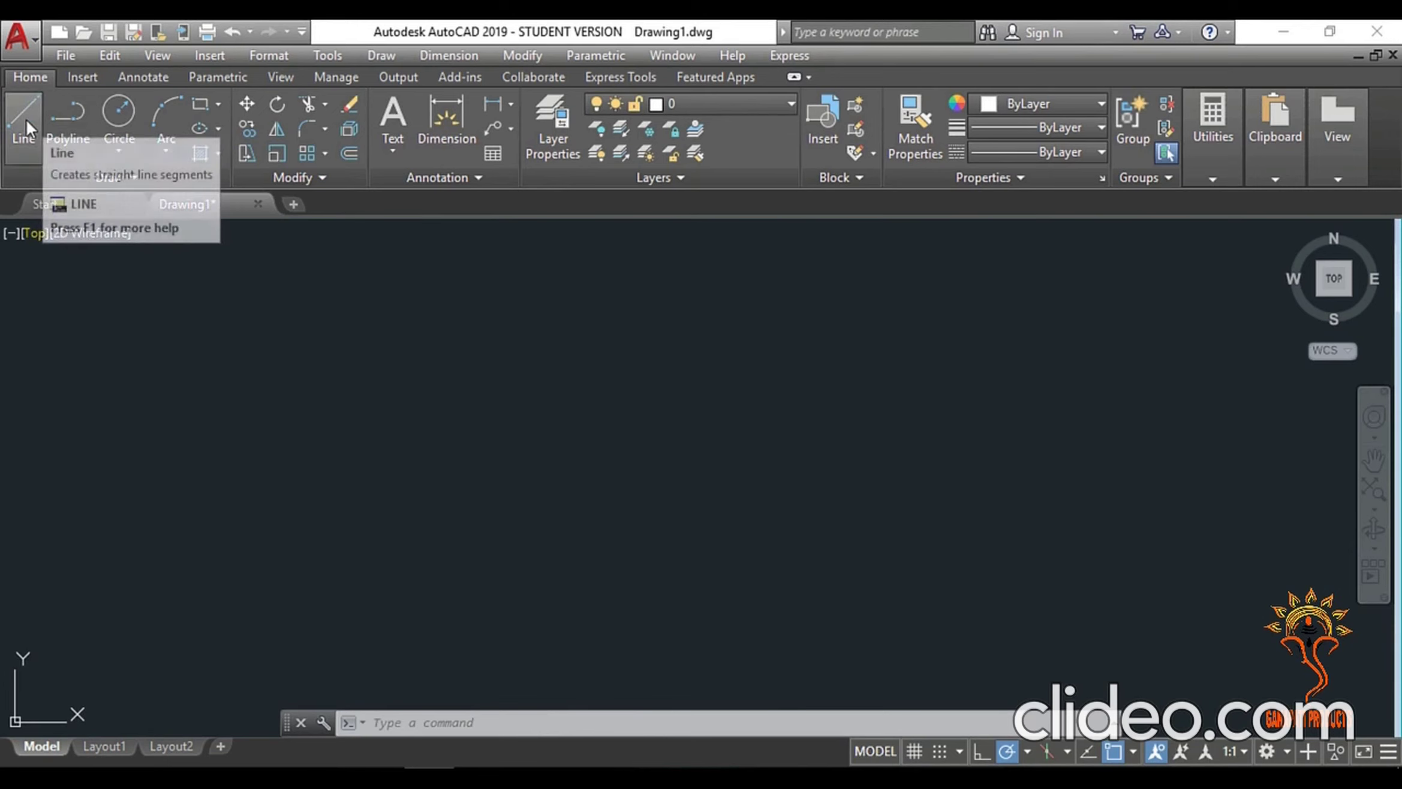
- Draw an upright rectangle from four separate line segments in the left part of the drawing area using the Line command
left_click(26, 119)
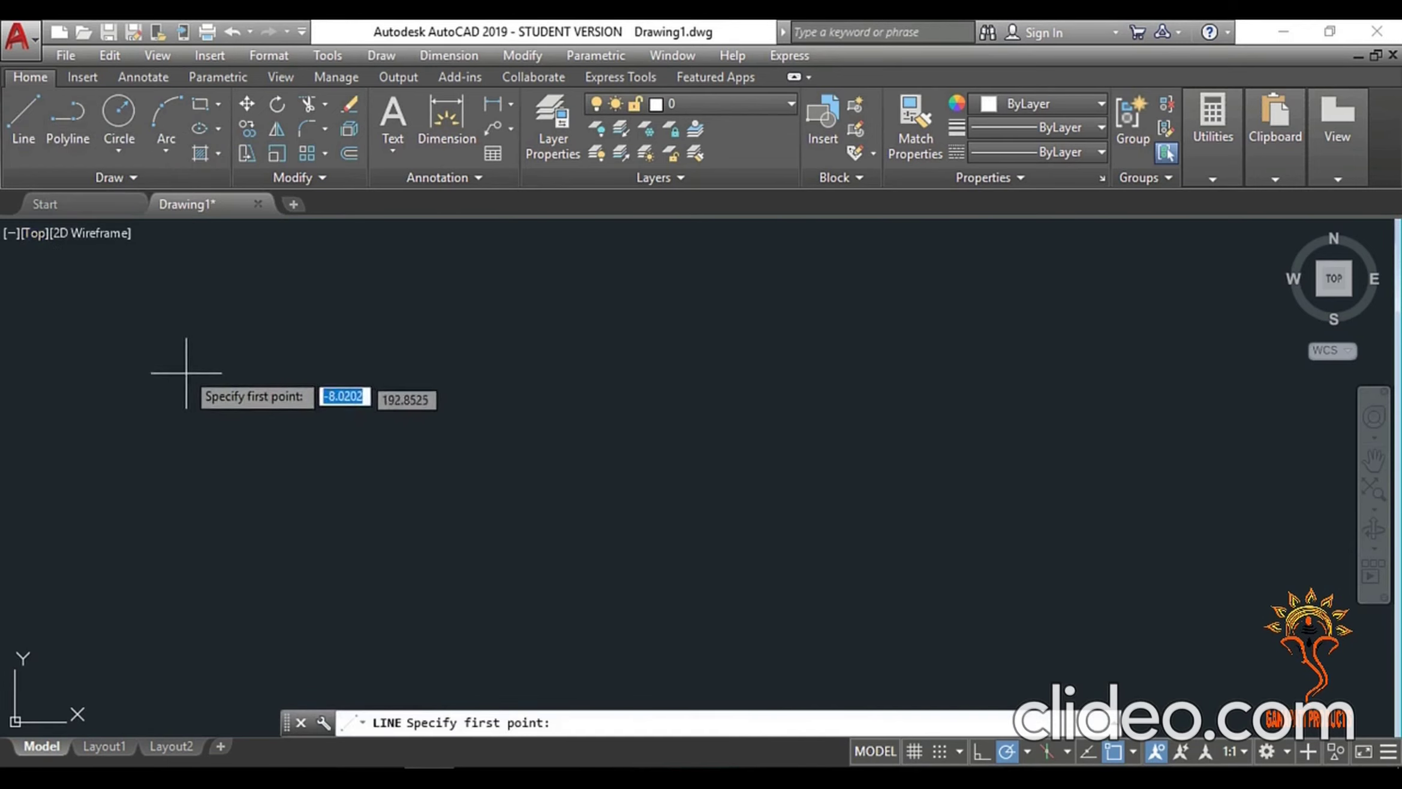
left_click(174, 325)
left_click(289, 326)
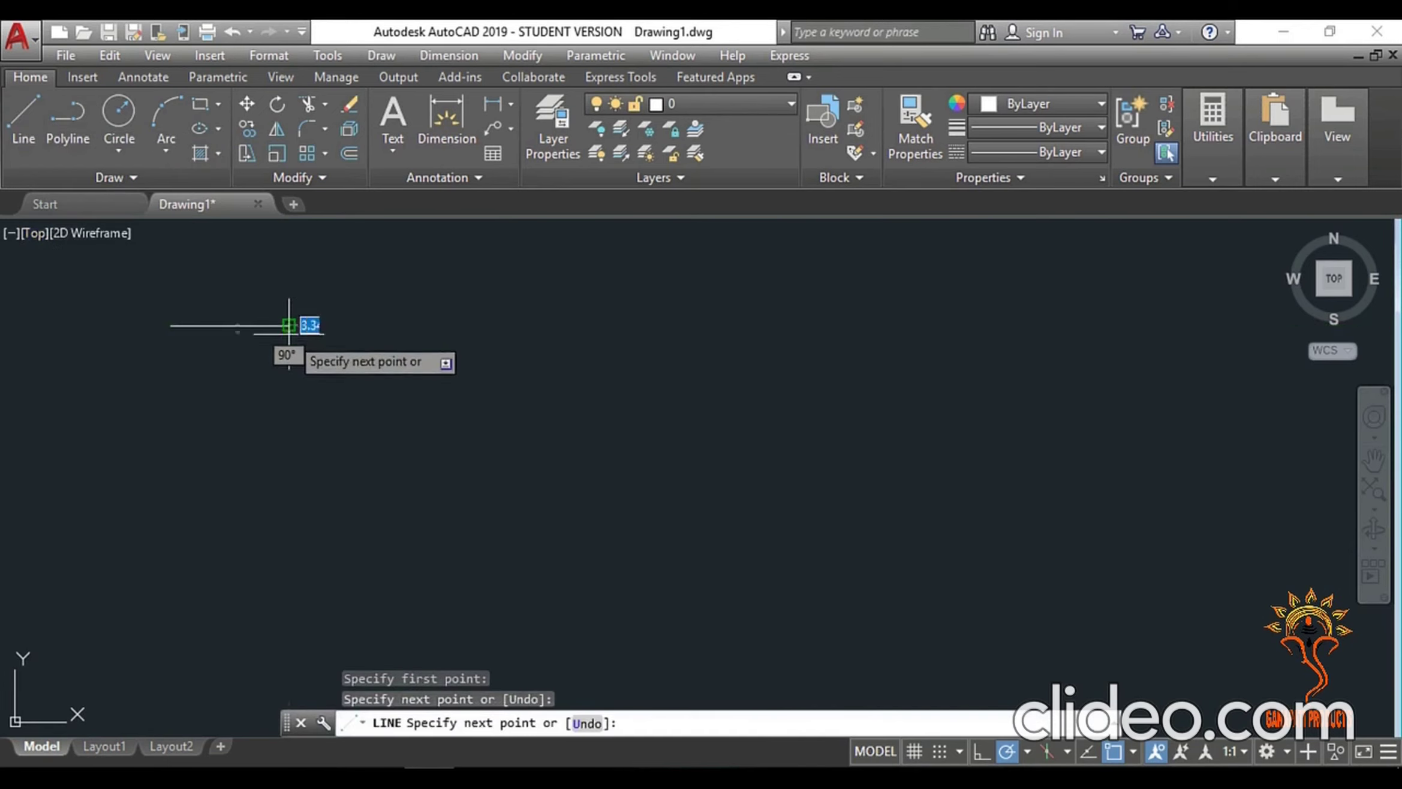
left_click(289, 463)
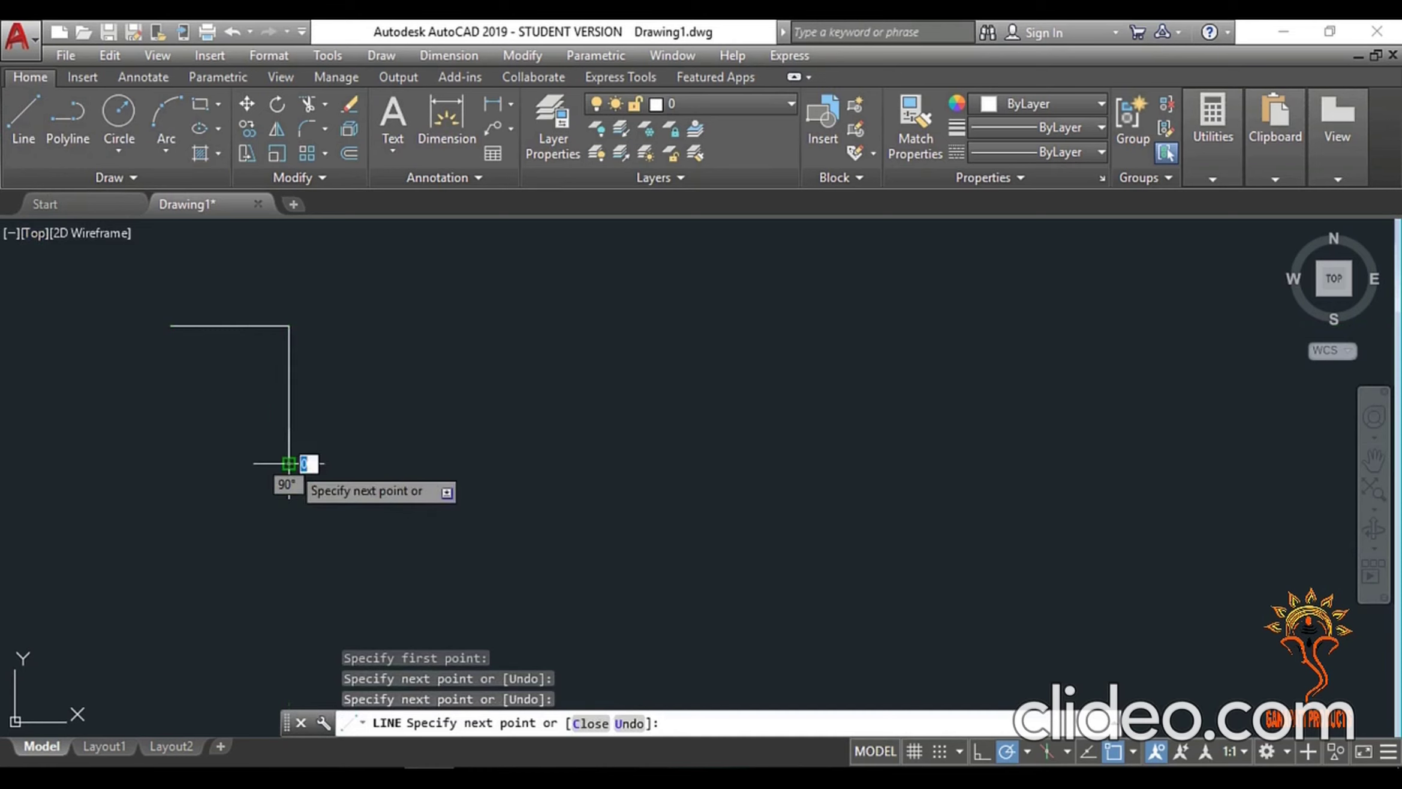
left_click(166, 462)
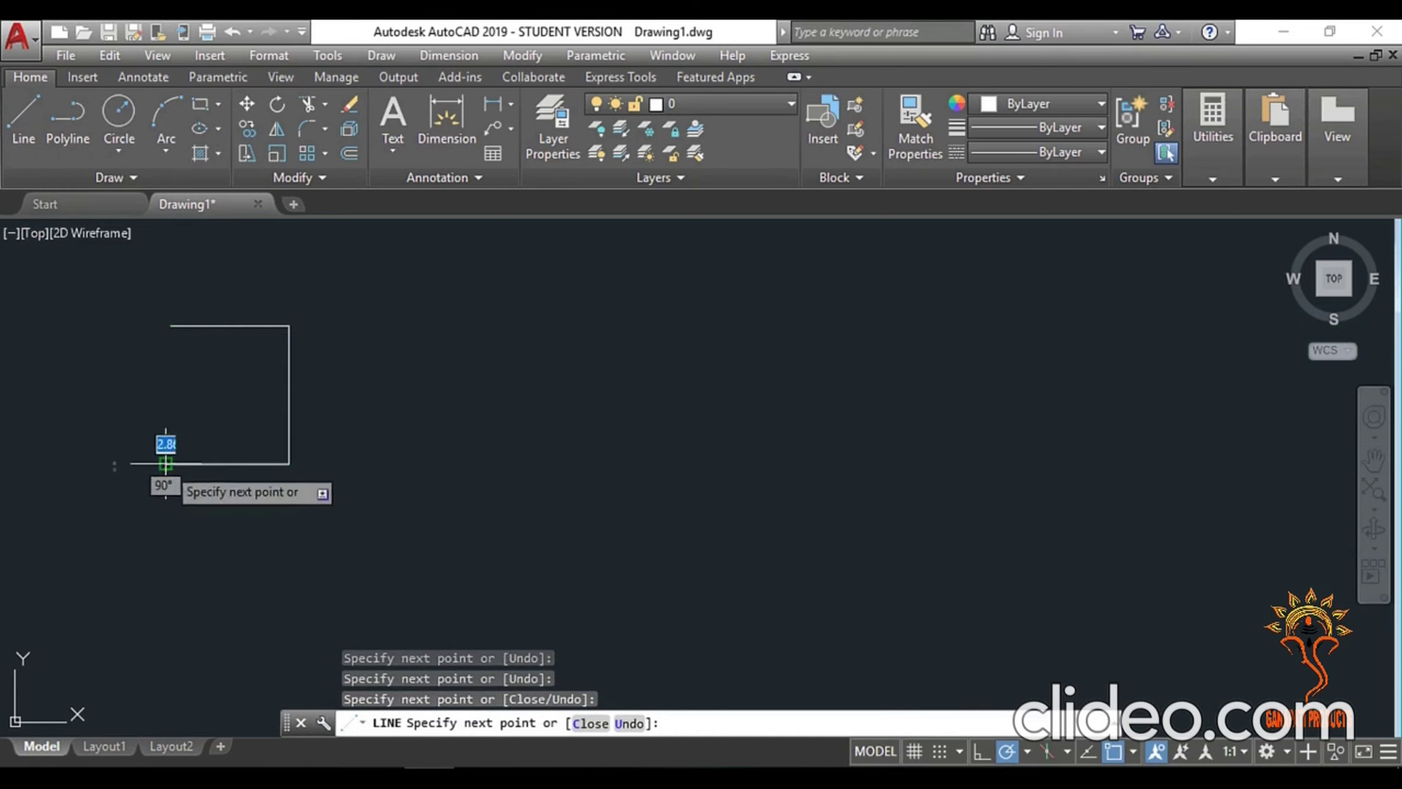
left_click(166, 325)
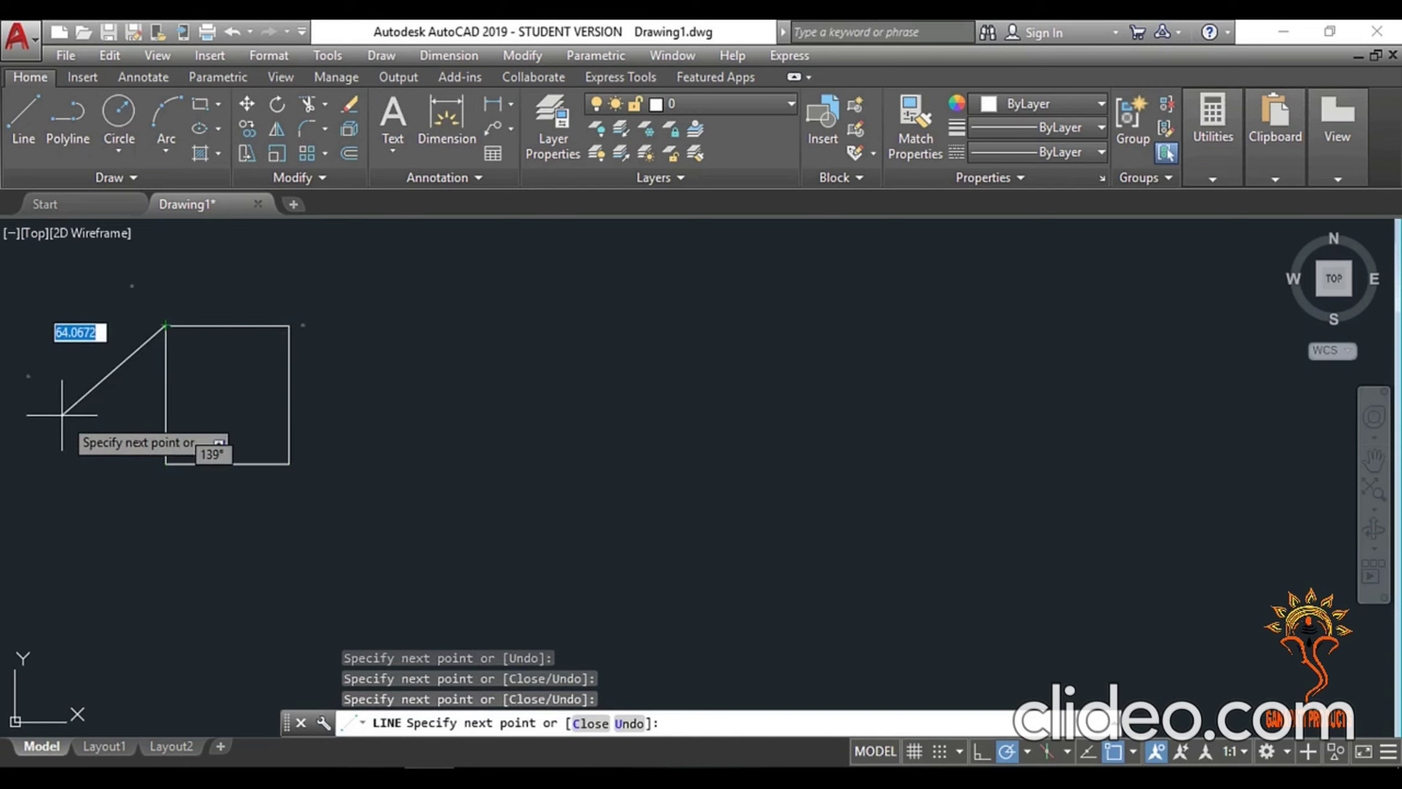
key("Return")
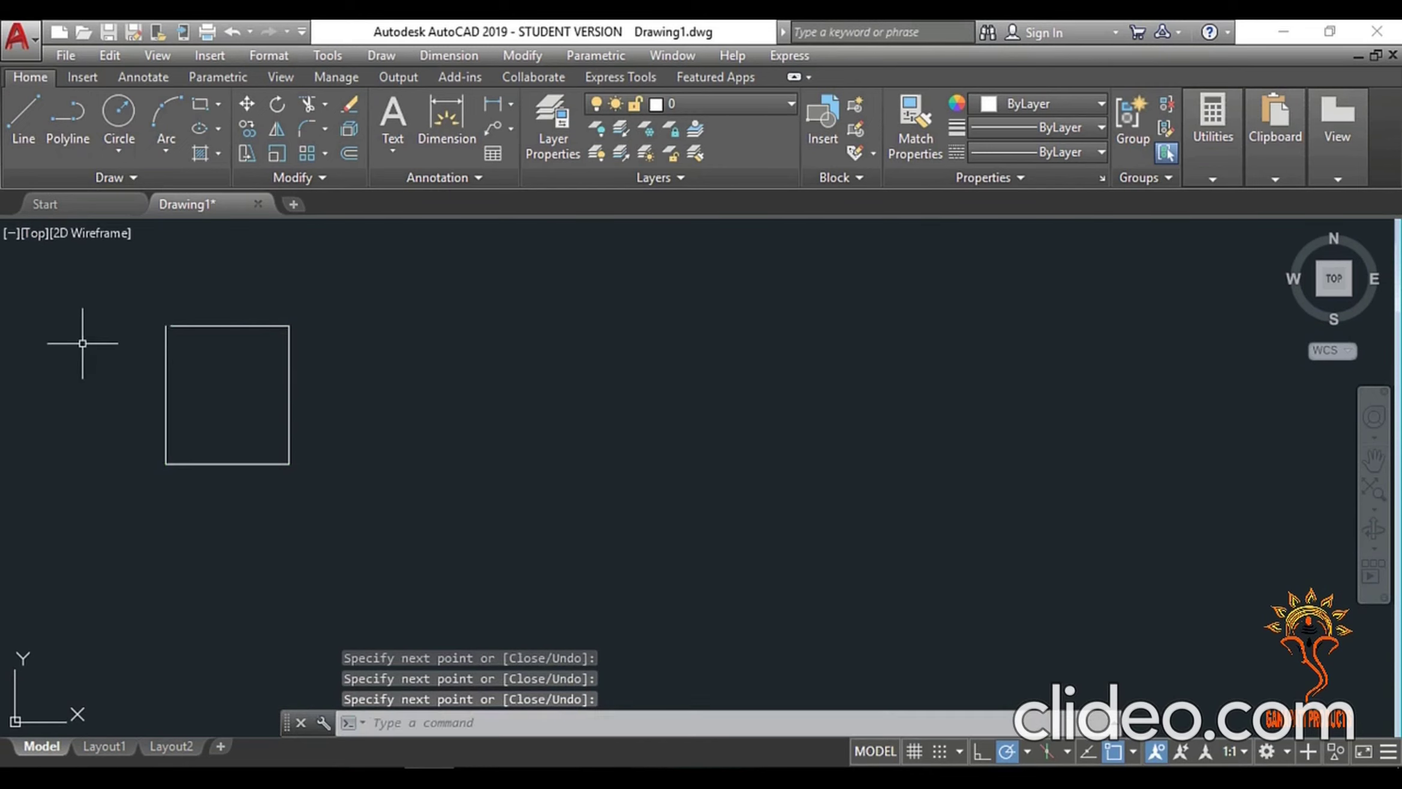
- Draw a slightly larger upright rectangle as one polyline to the right of the line rectangle, ending at its start point
left_click(67, 117)
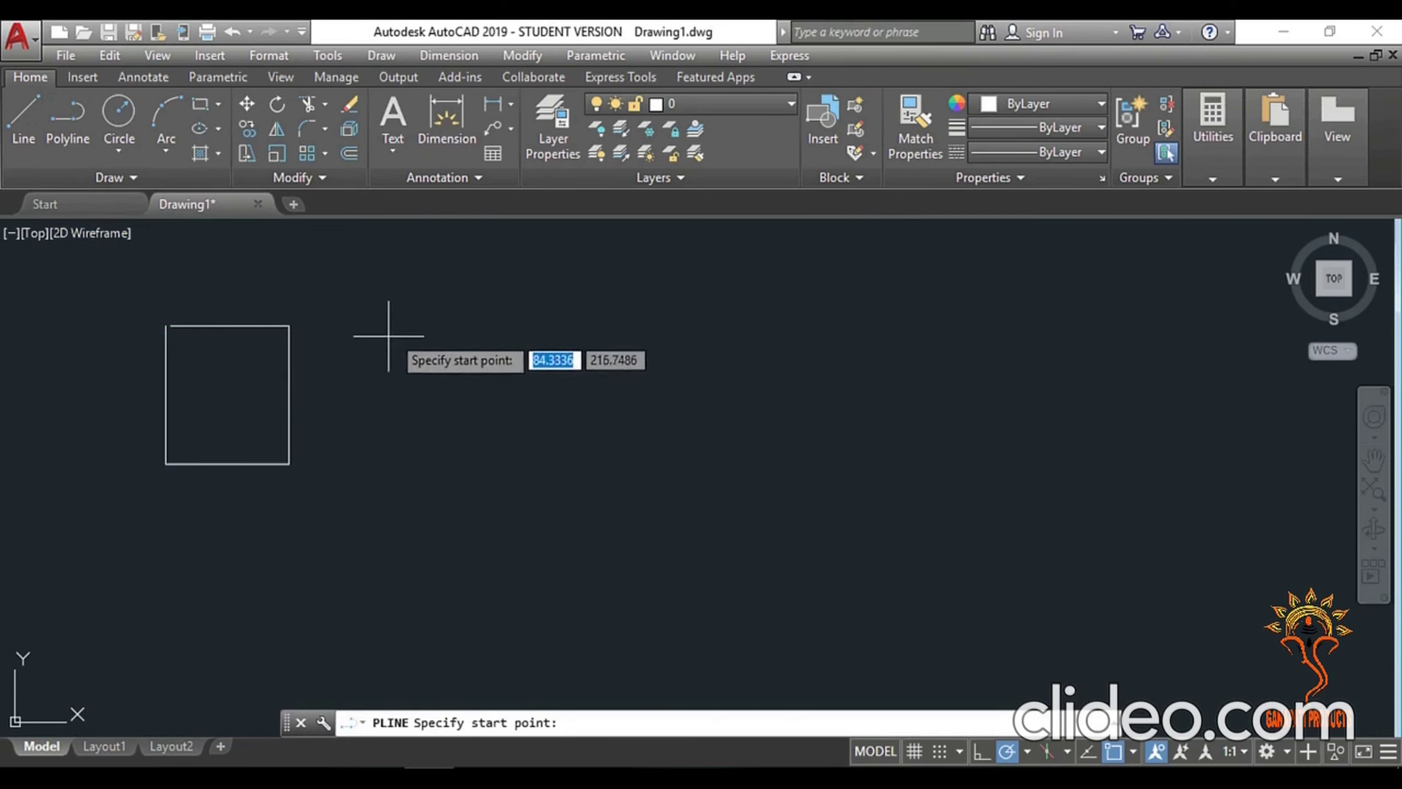
left_click(425, 325)
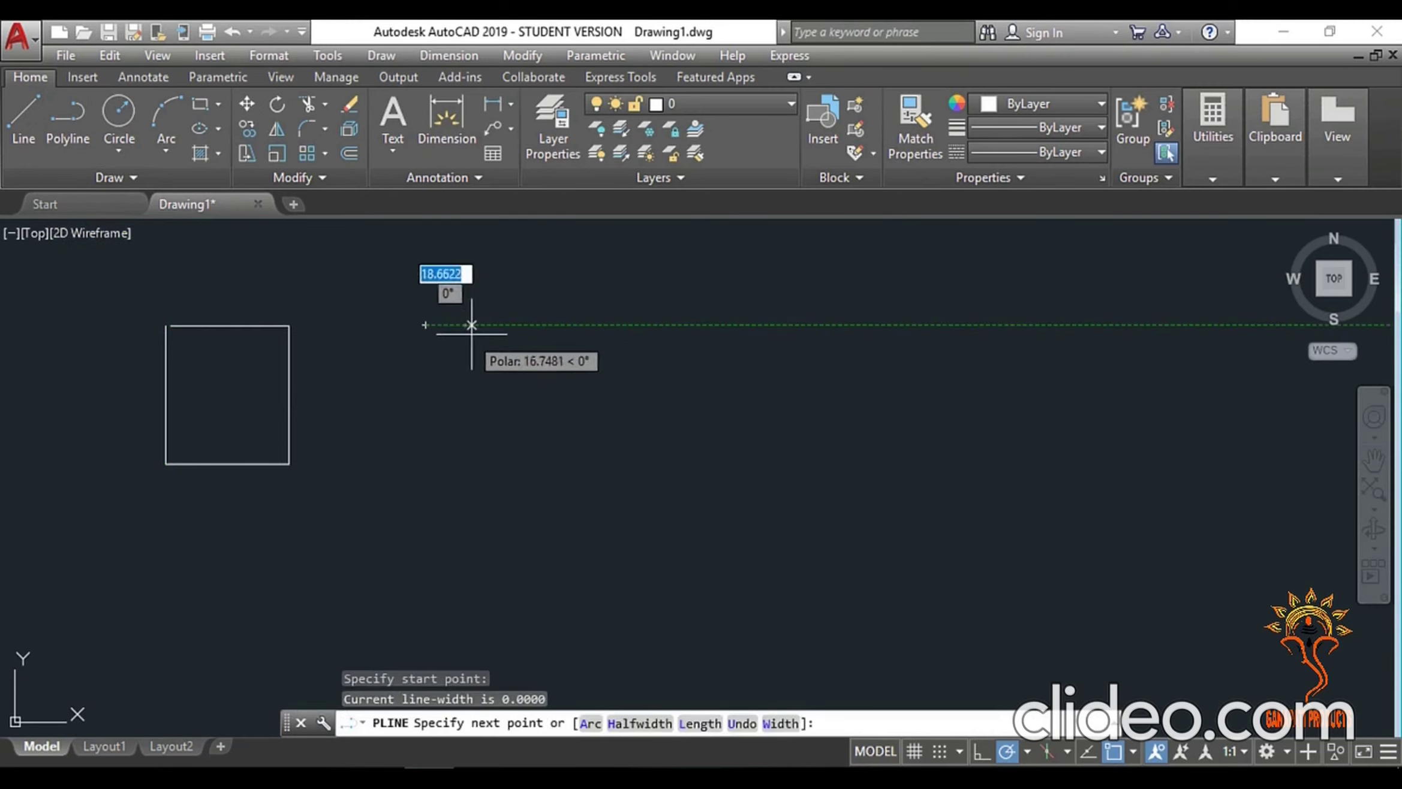
left_click(560, 325)
left_click(560, 495)
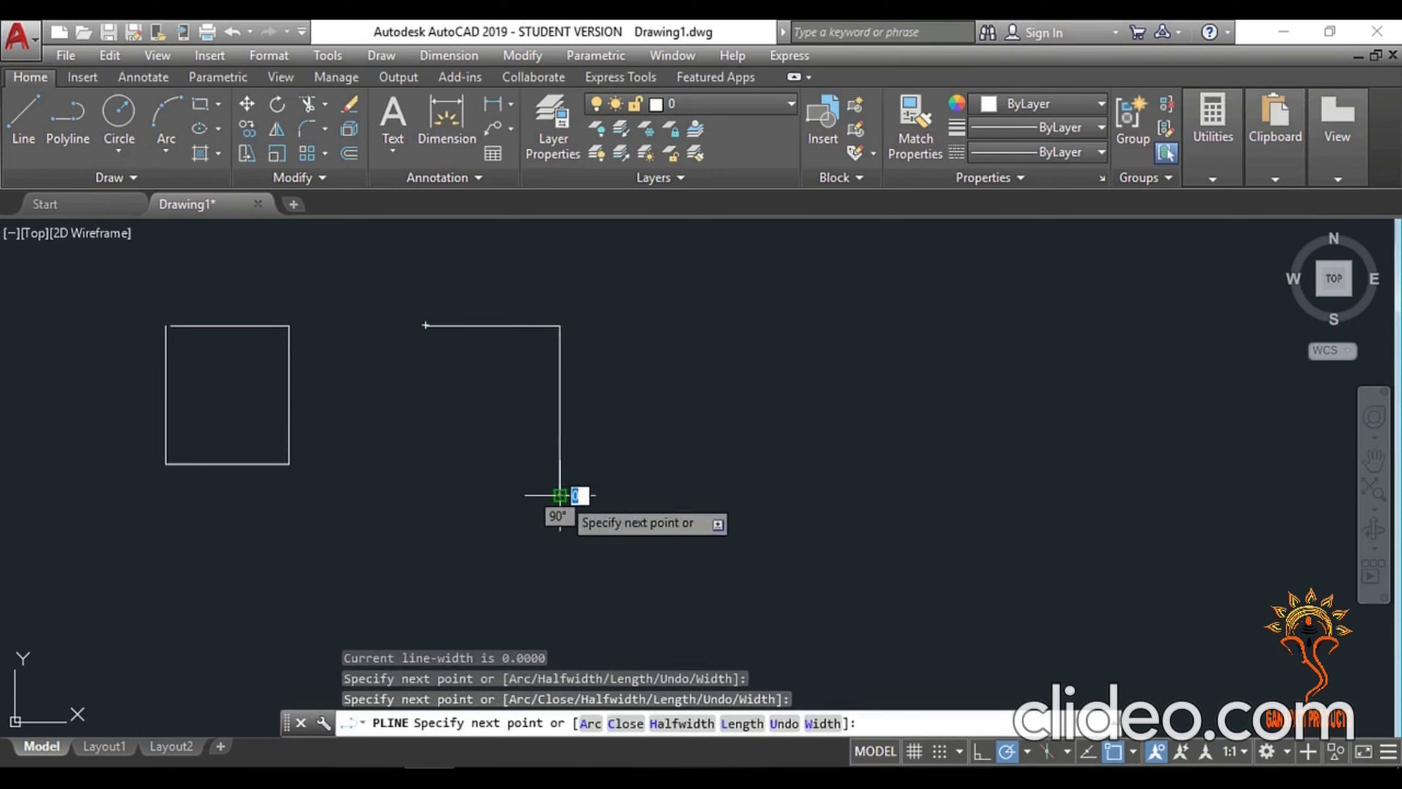
left_click(423, 495)
left_click(425, 325)
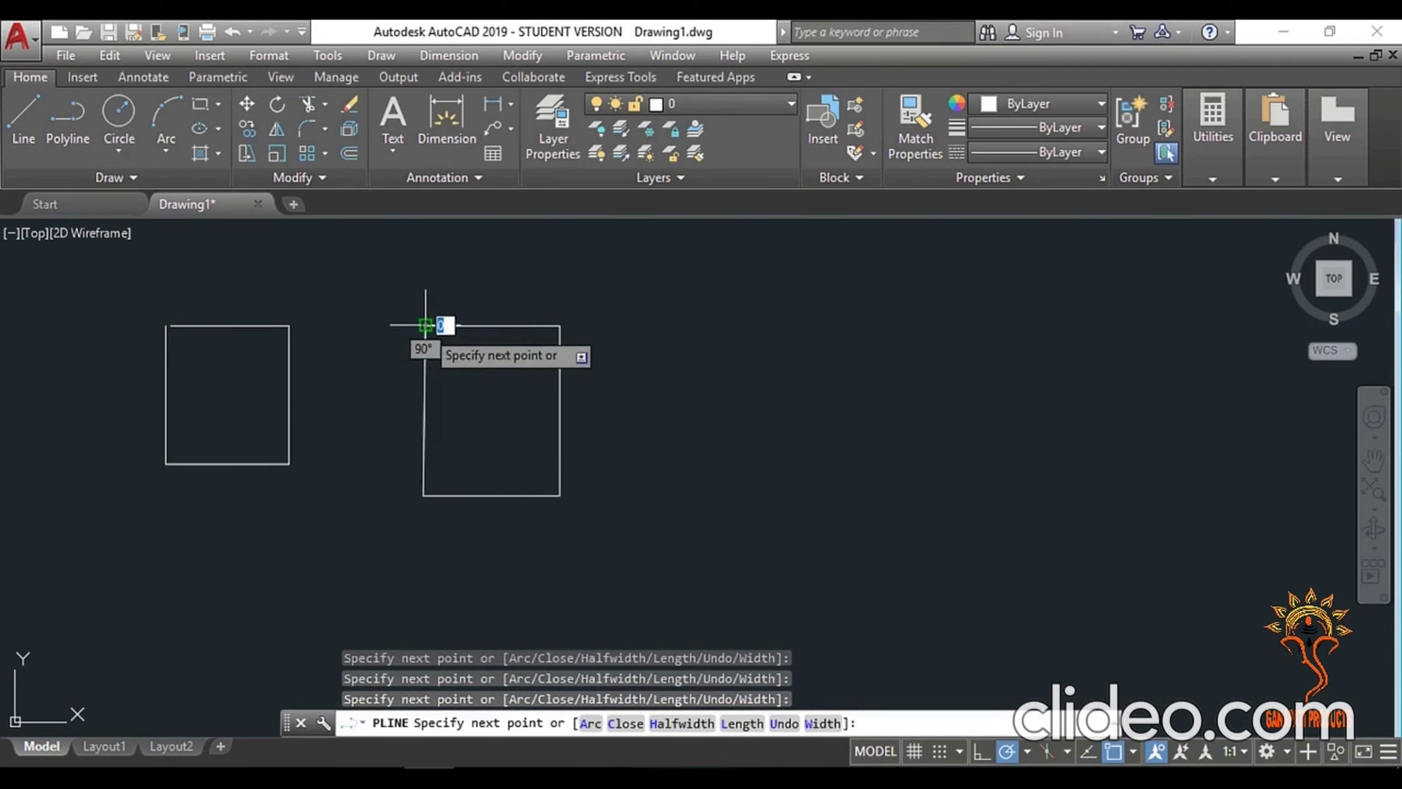
key("Return")
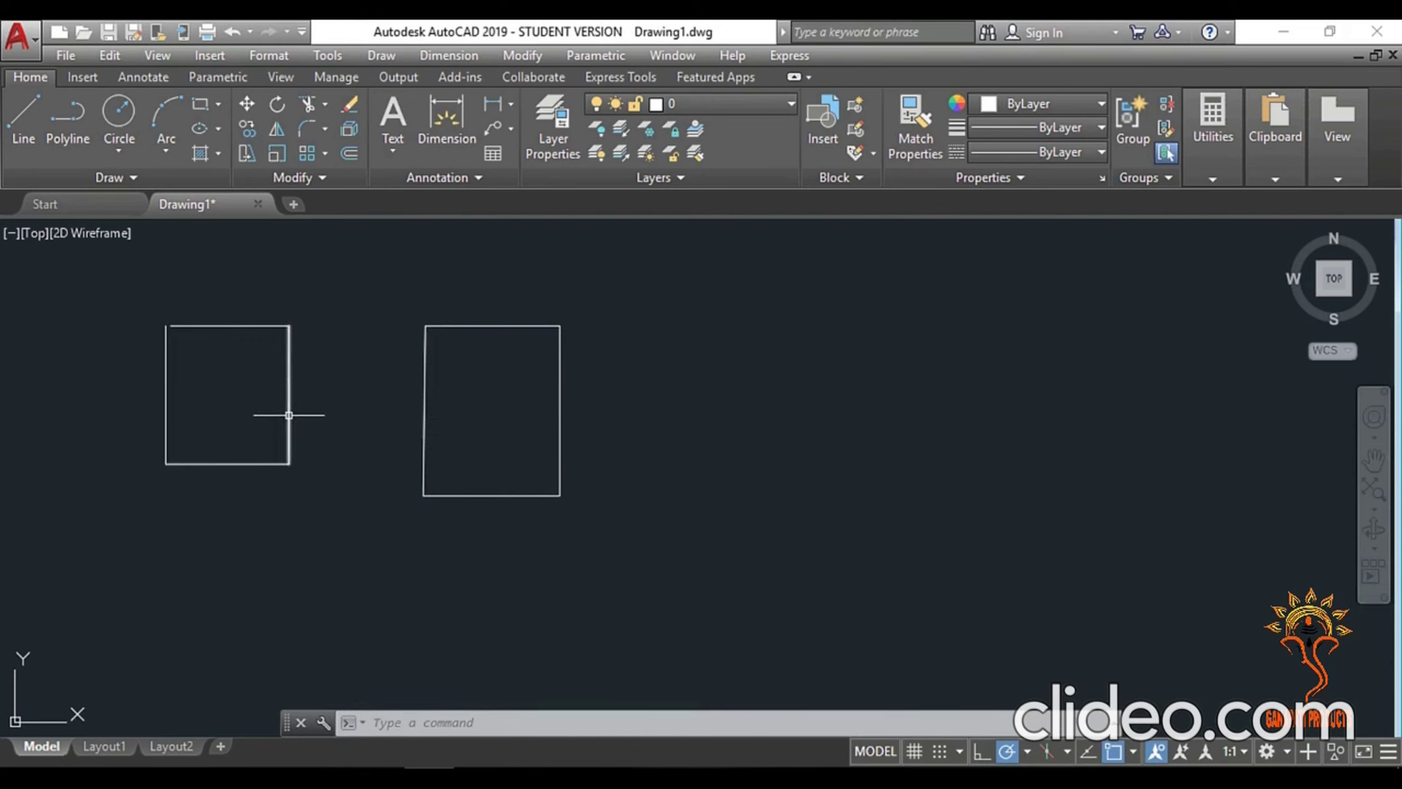
mouse_move(289, 415)
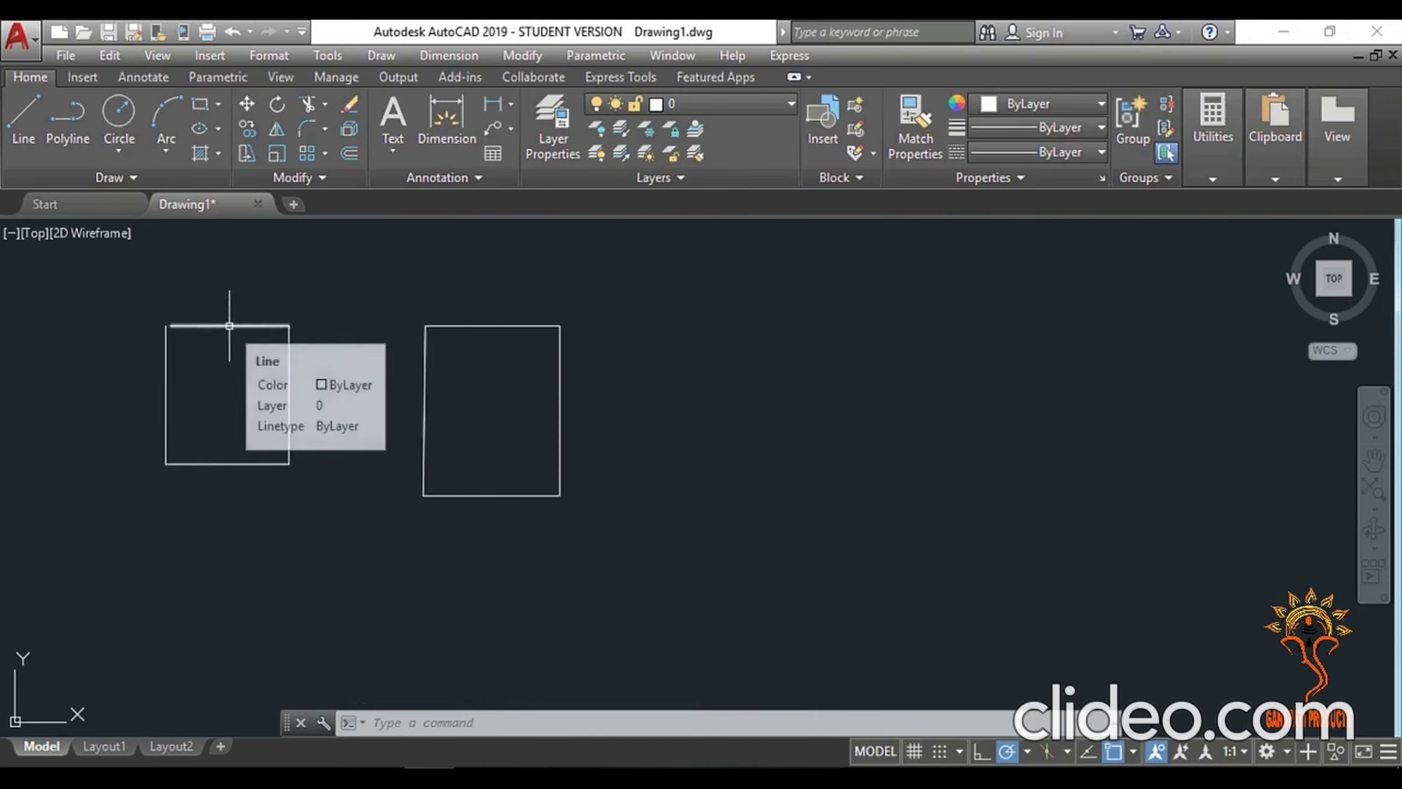
- Inspect the edges of both rectangles, select the polyline rectangle to check how it behaves as an object, and clear the selection
mouse_move(163, 376)
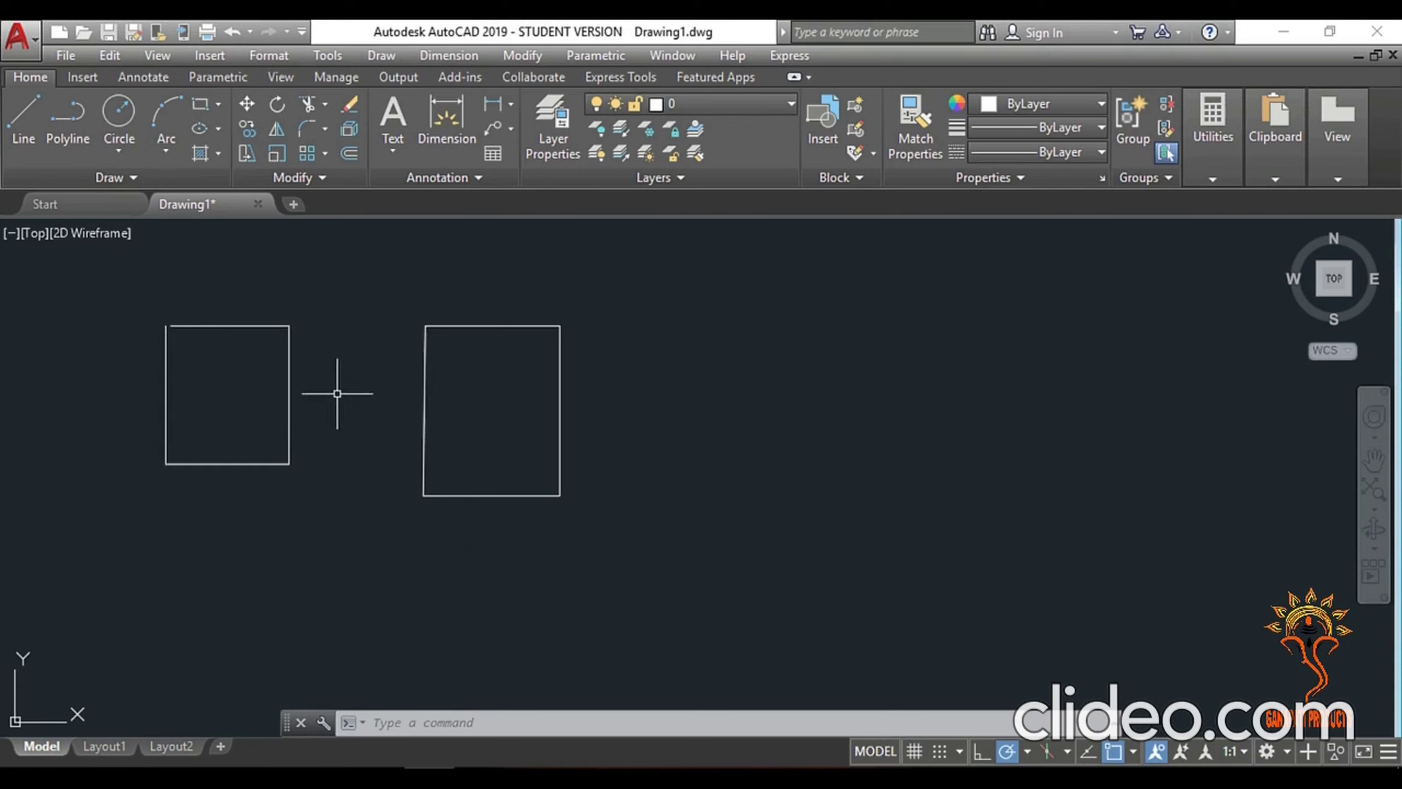
mouse_move(532, 325)
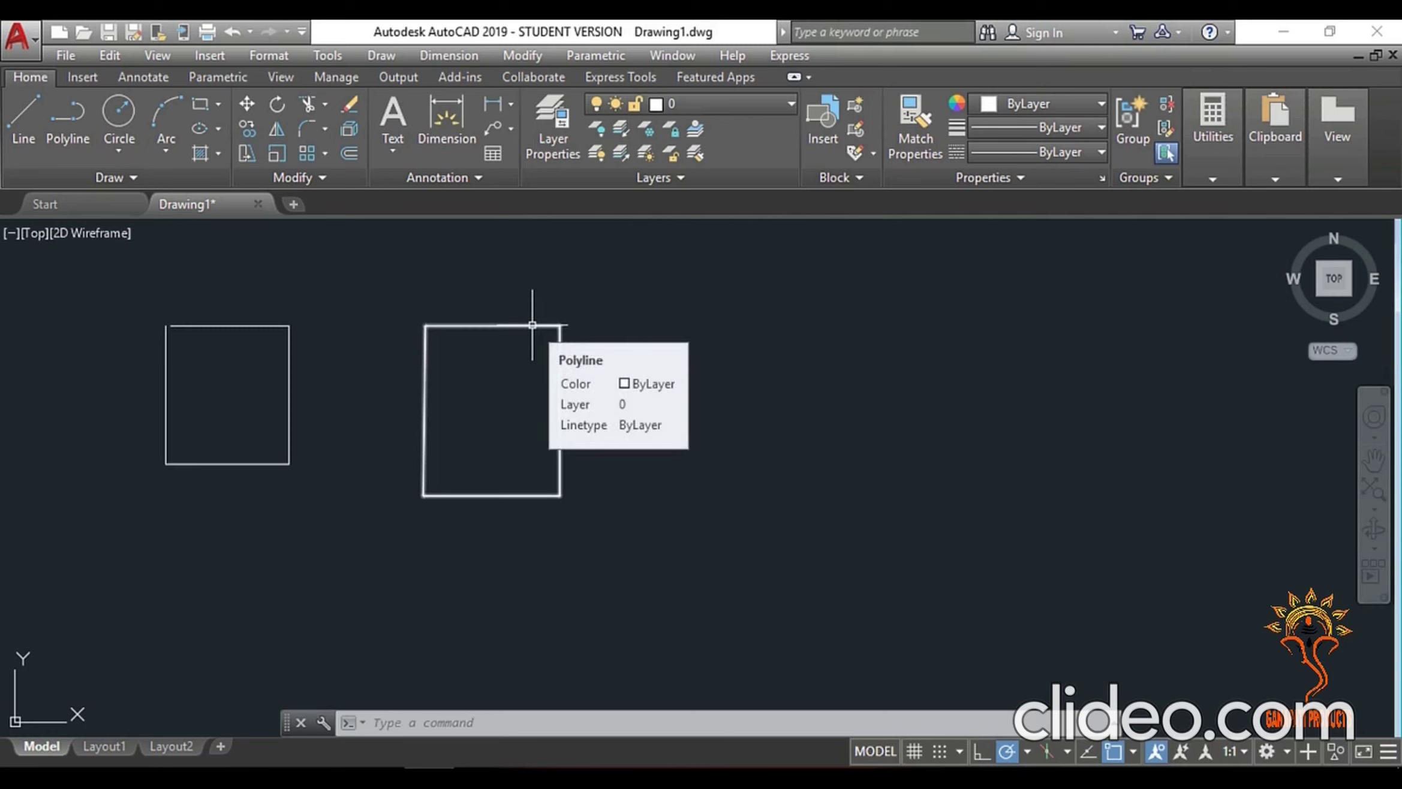
left_click(532, 325)
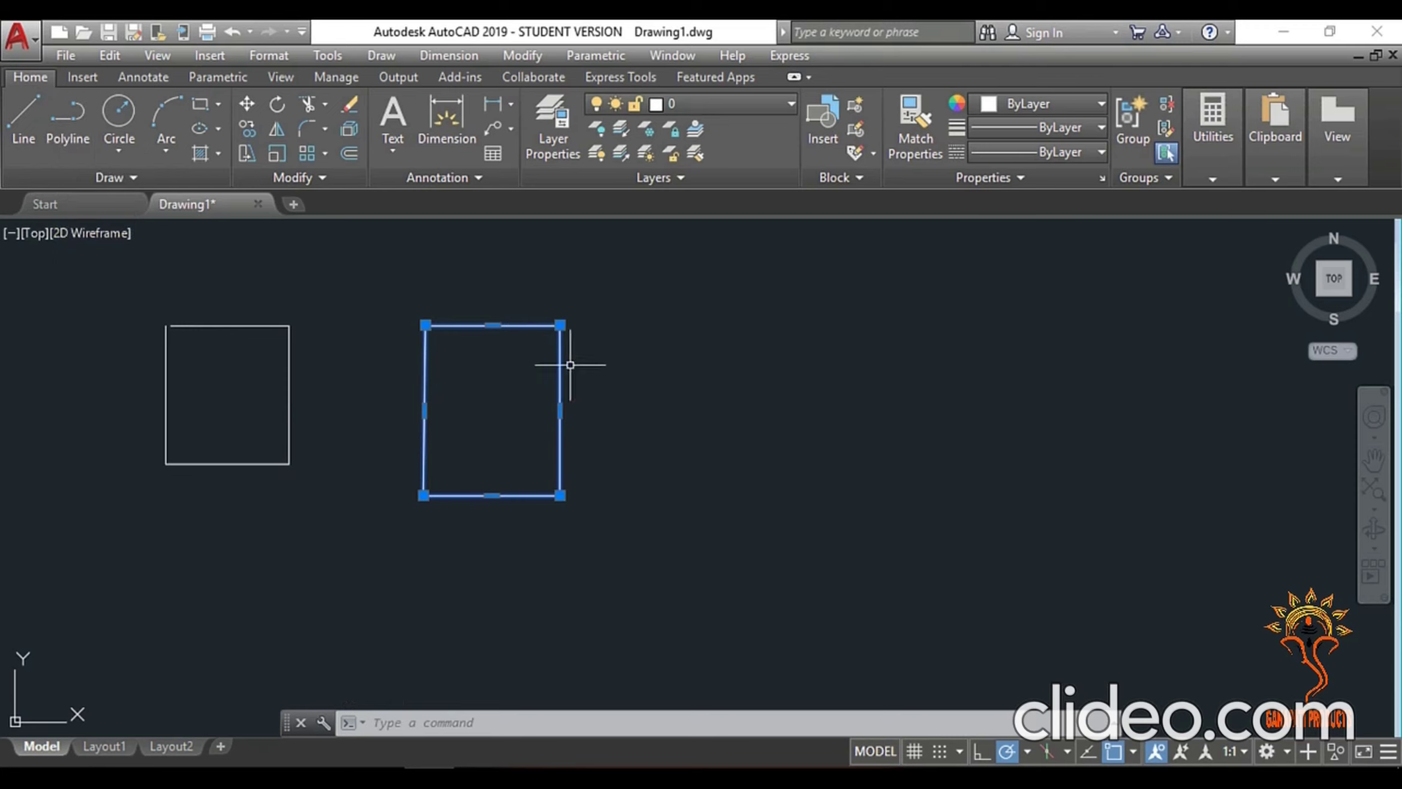
left_click(526, 531)
left_click(472, 588)
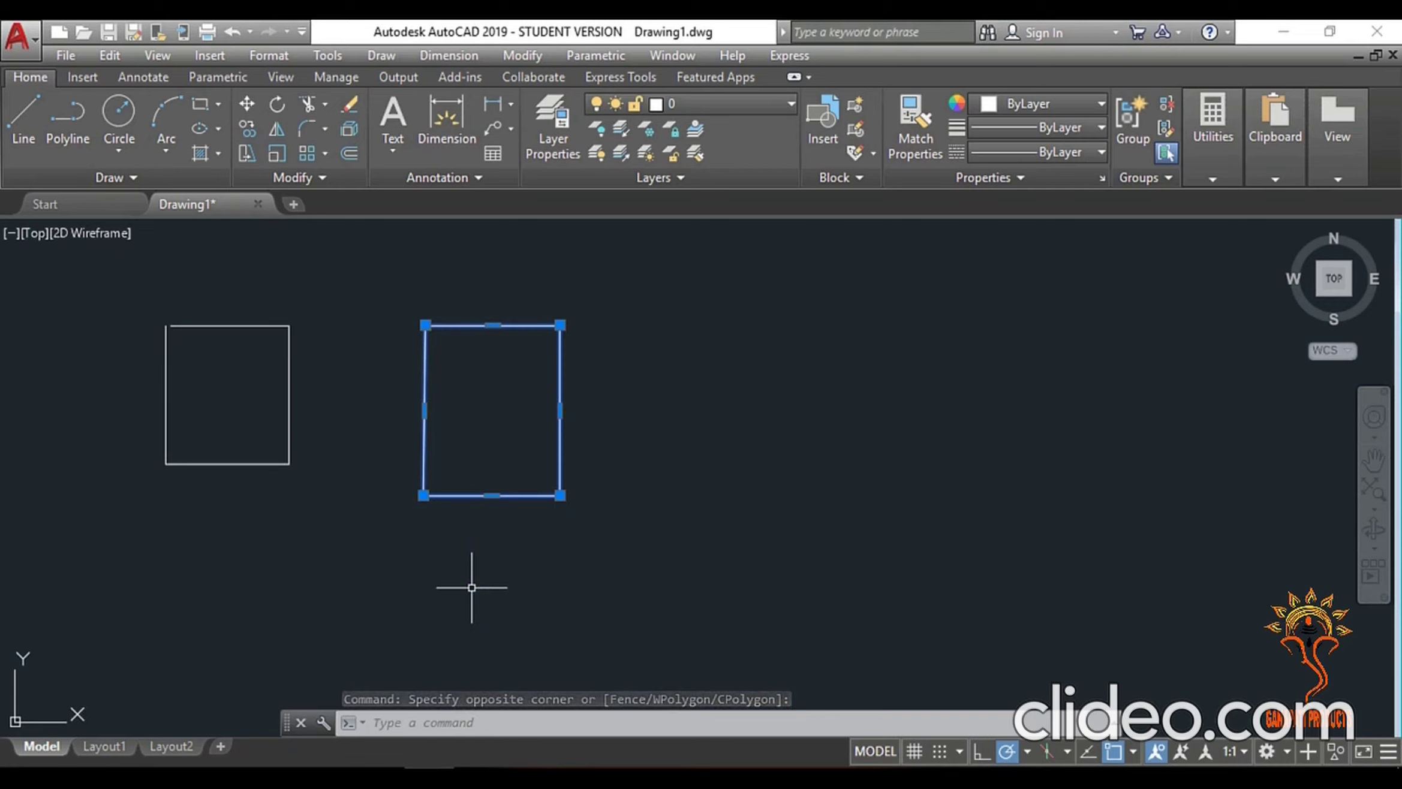
key("Escape")
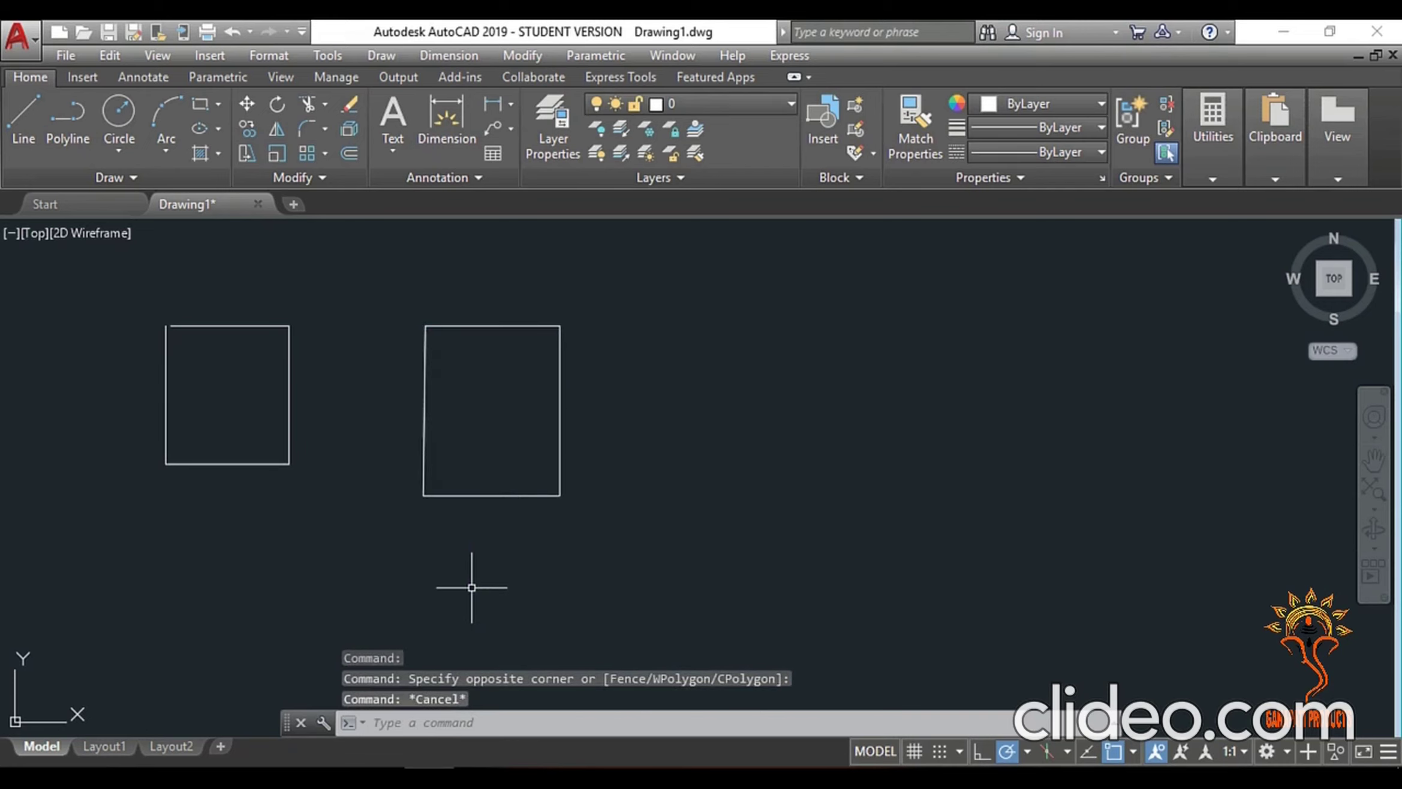
- Select the lower and upper edges of the line rectangle to check its separate segments, and clear the selection
left_click(246, 463)
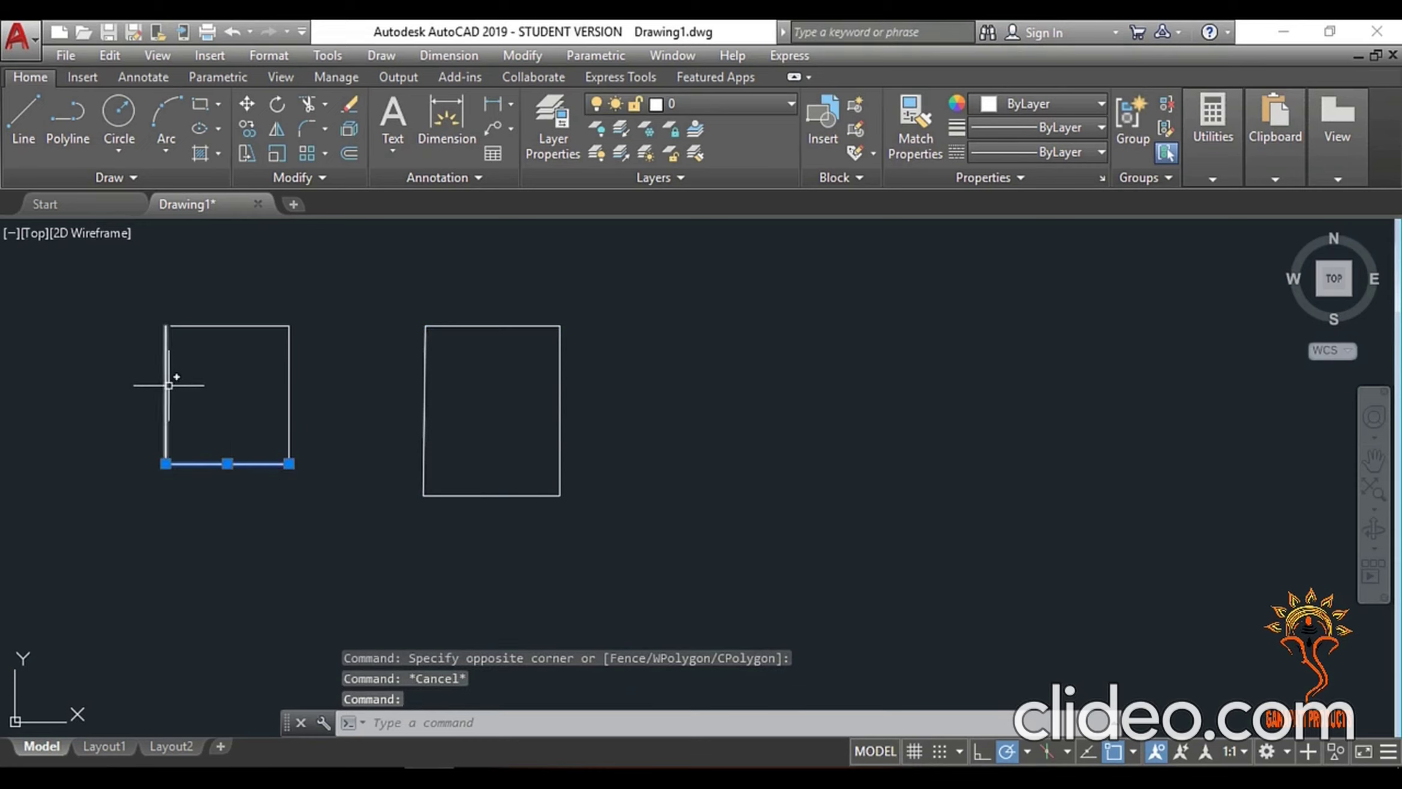
left_click(199, 323)
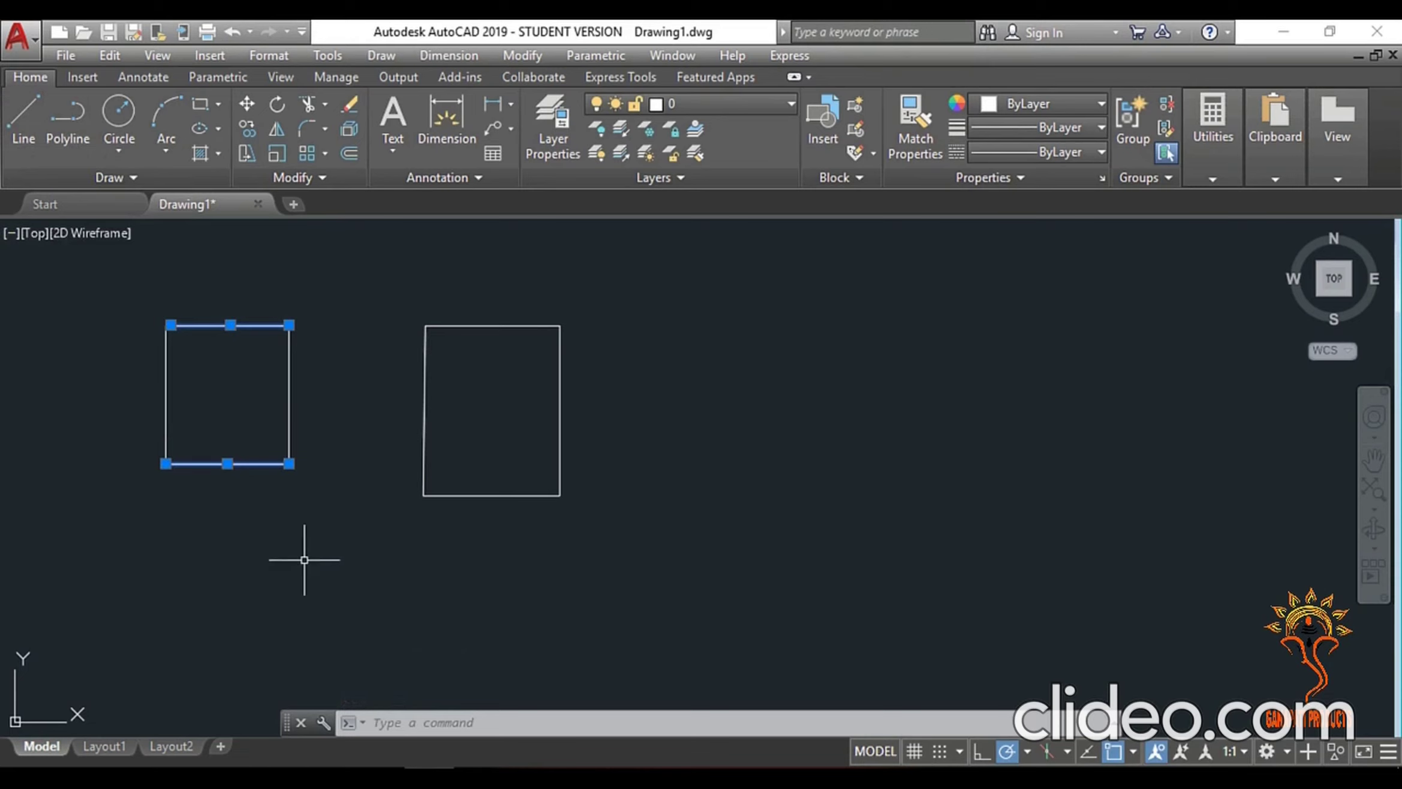
left_click(327, 605)
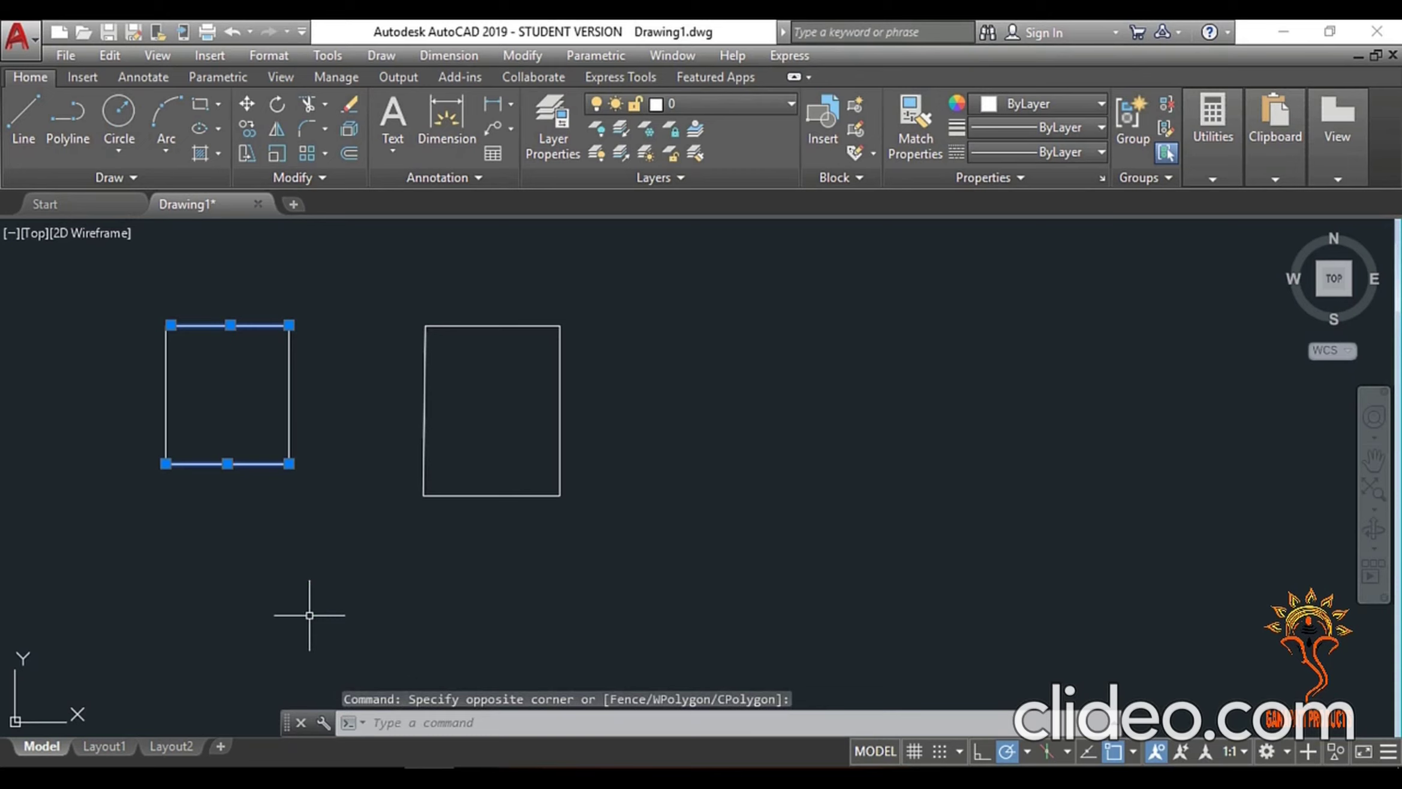
key("Escape")
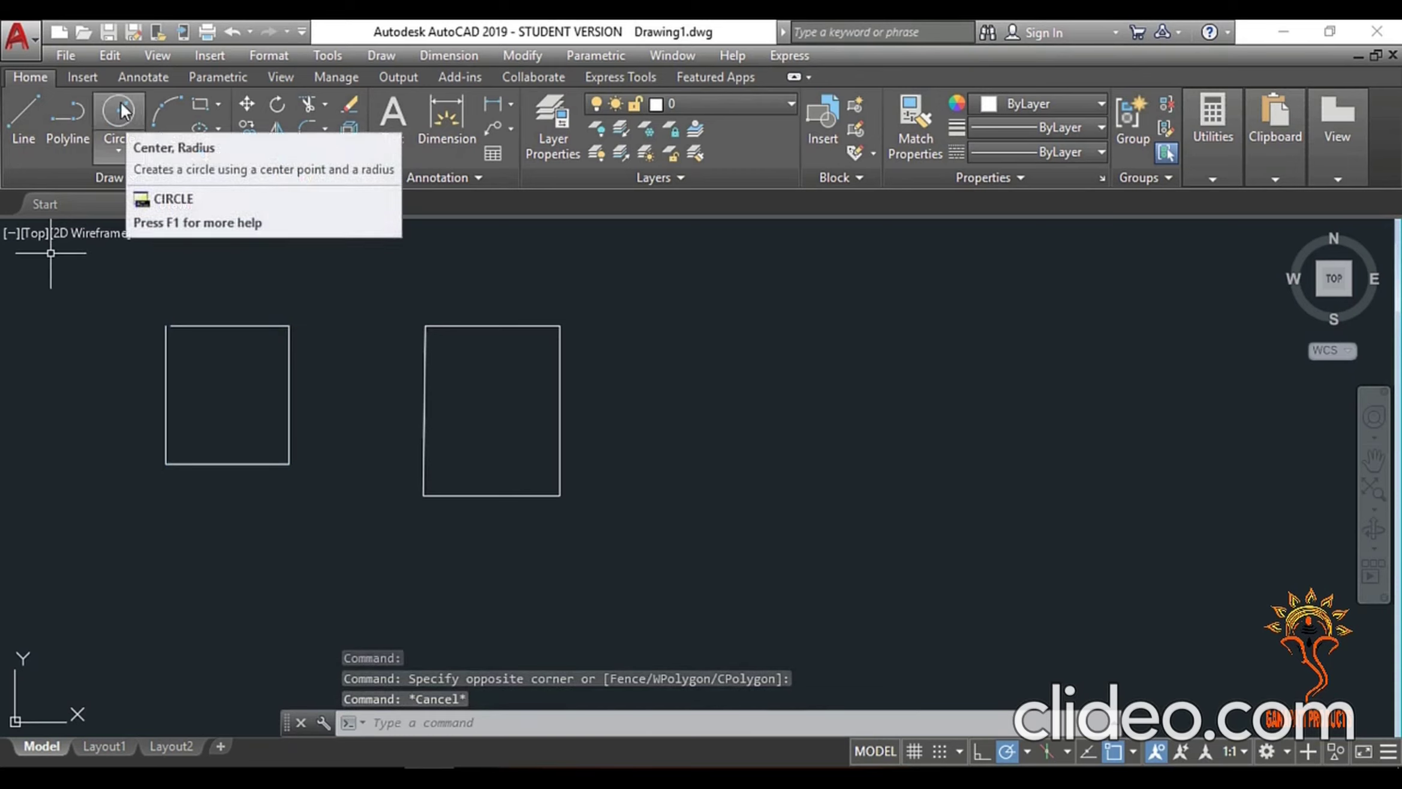
- Draw two Center, Radius circles centred on the polyline rectangle's lower-right corner: one through its upper-right corner, one with a radius of about 26.5
left_click(118, 153)
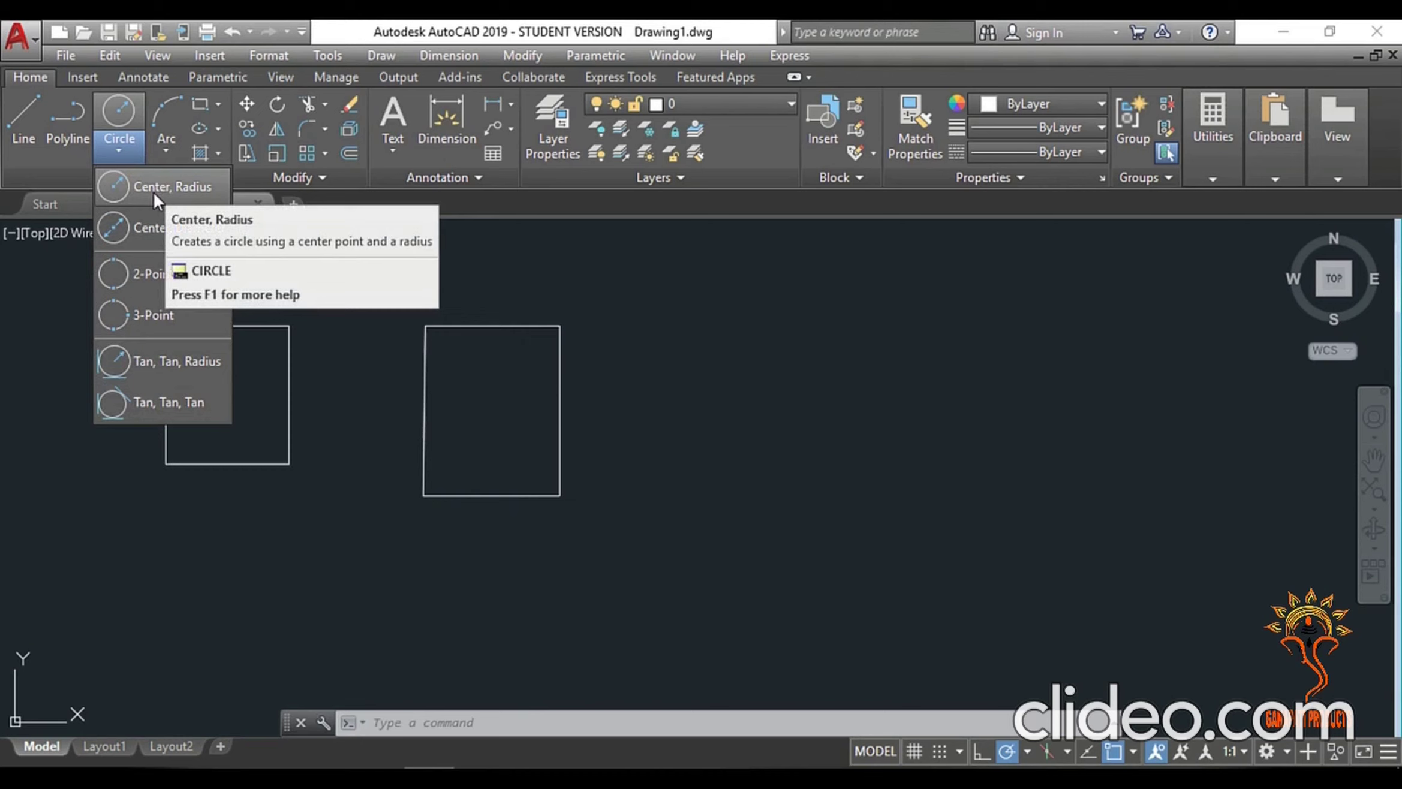
left_click(154, 192)
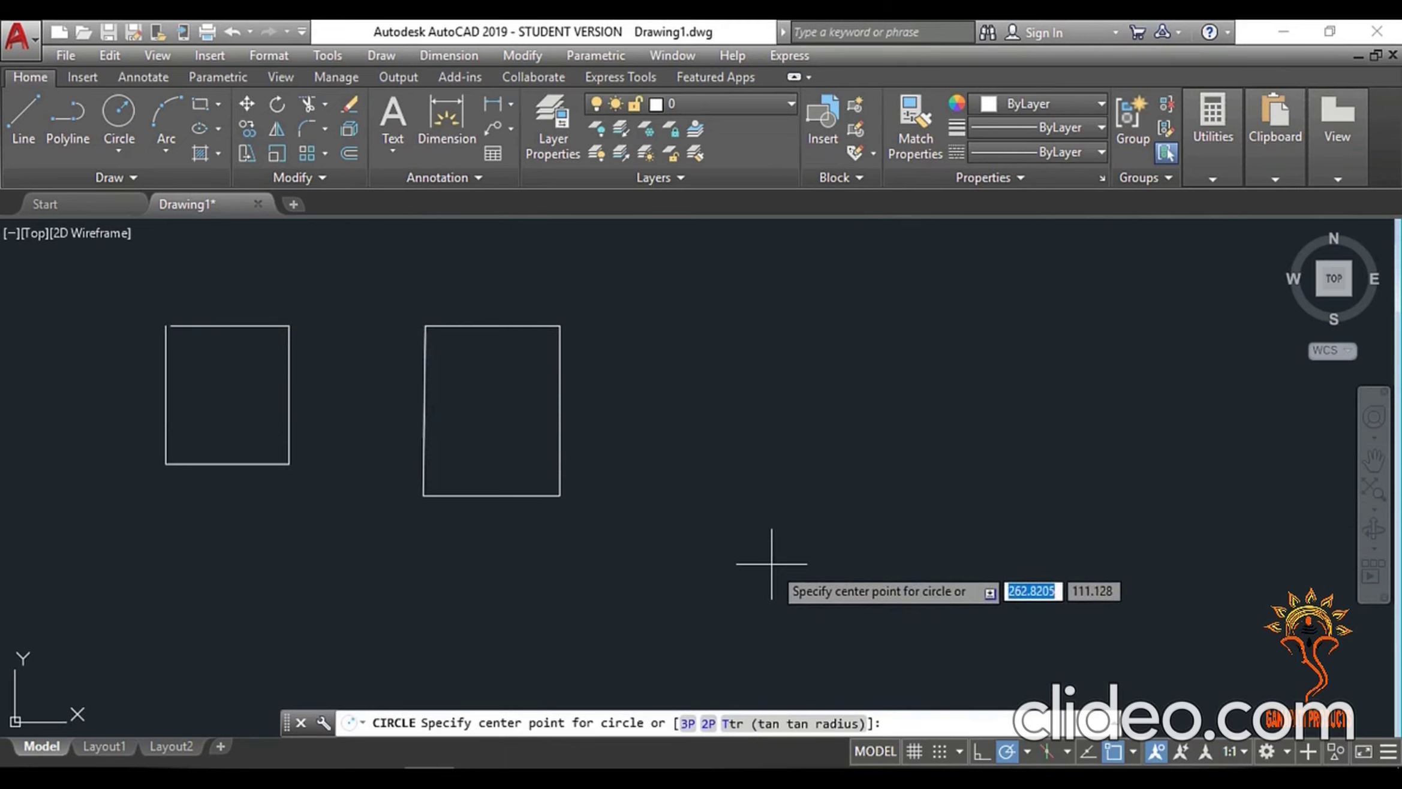
left_click(560, 495)
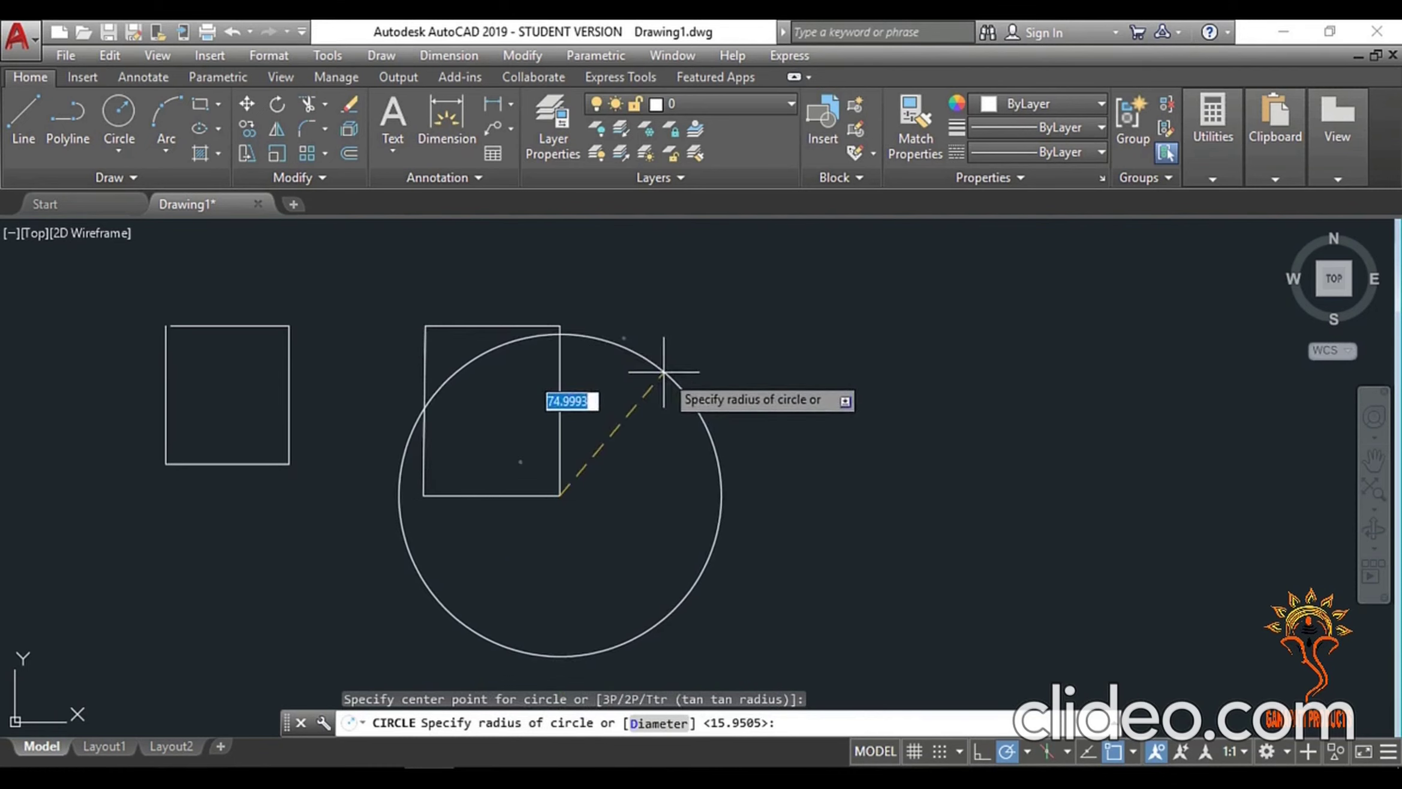
left_click(559, 326)
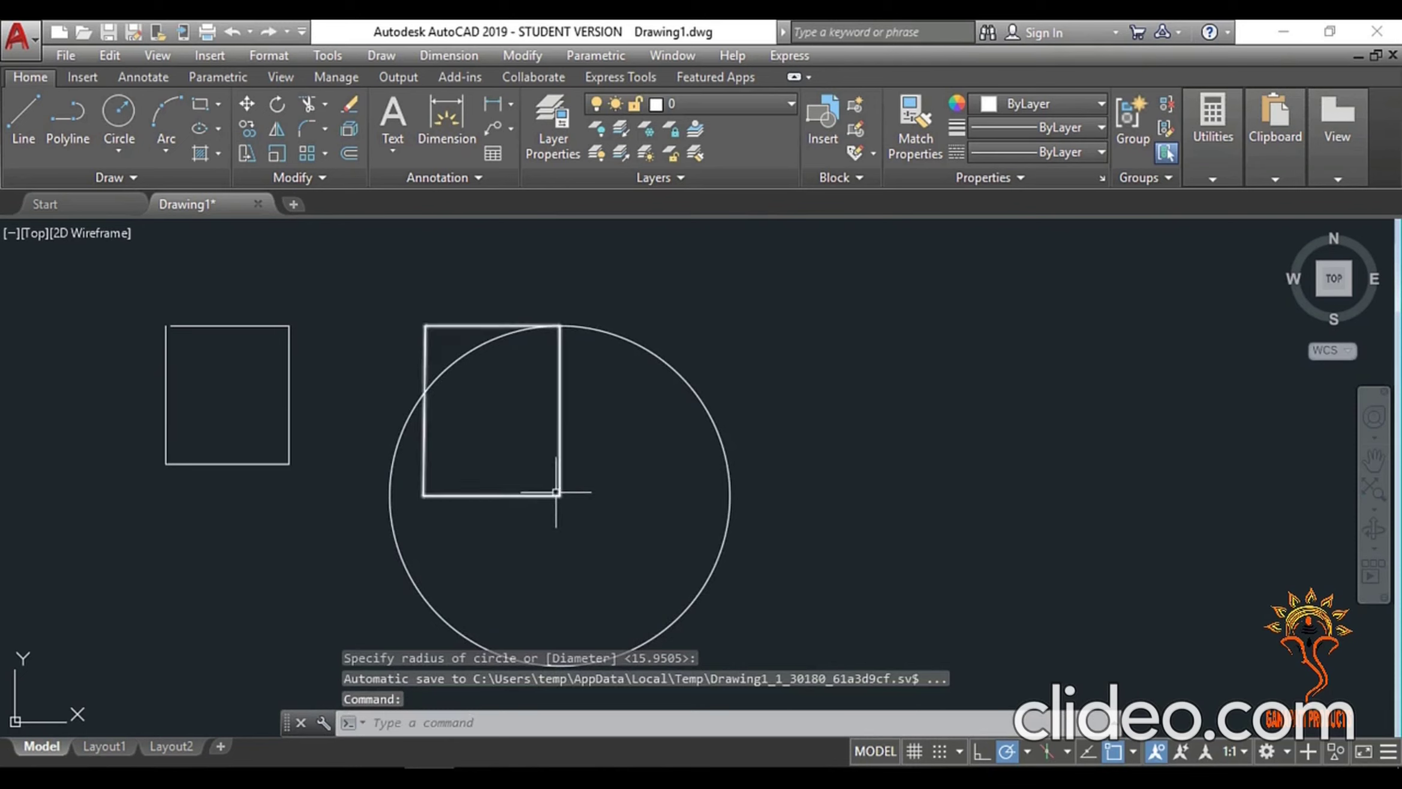
left_click(119, 117)
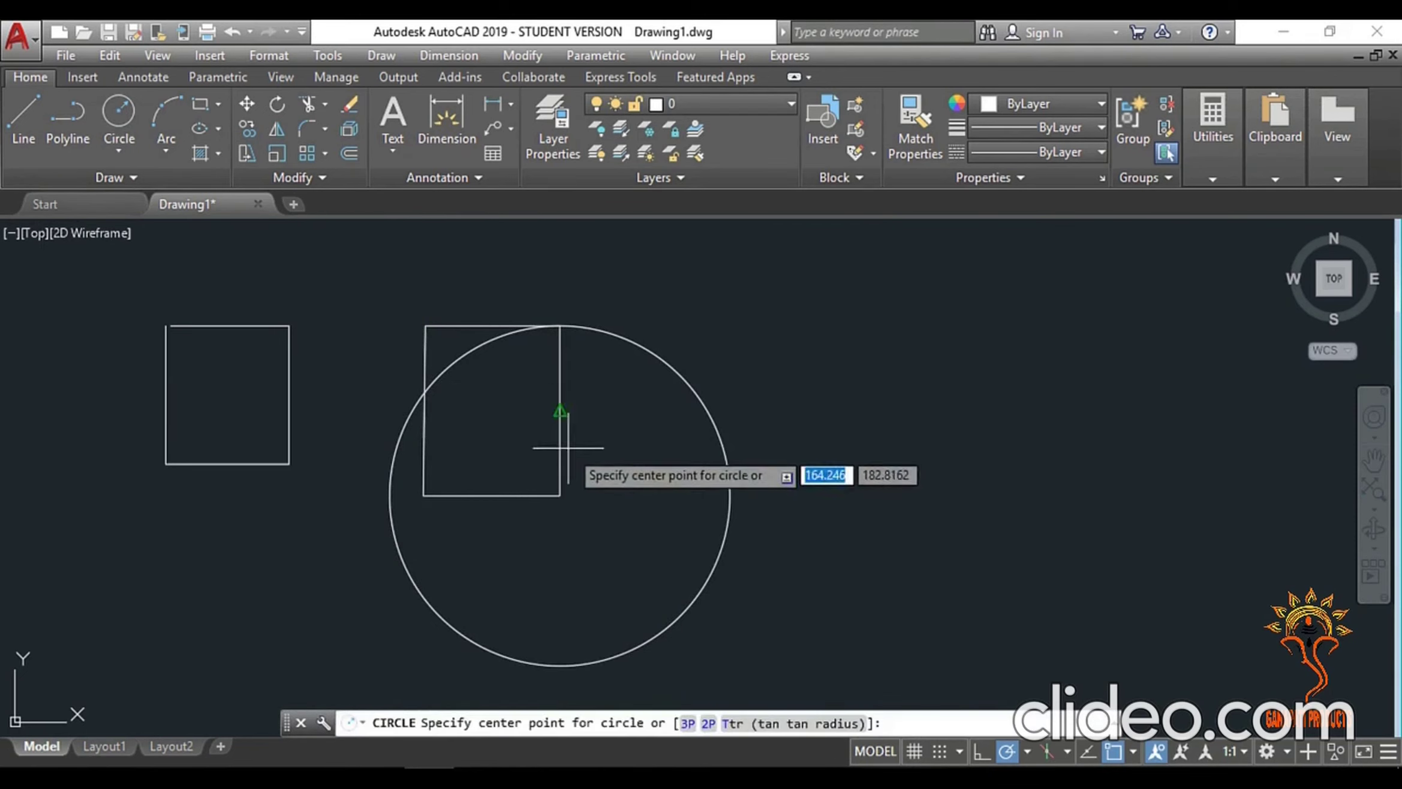
left_click(559, 496)
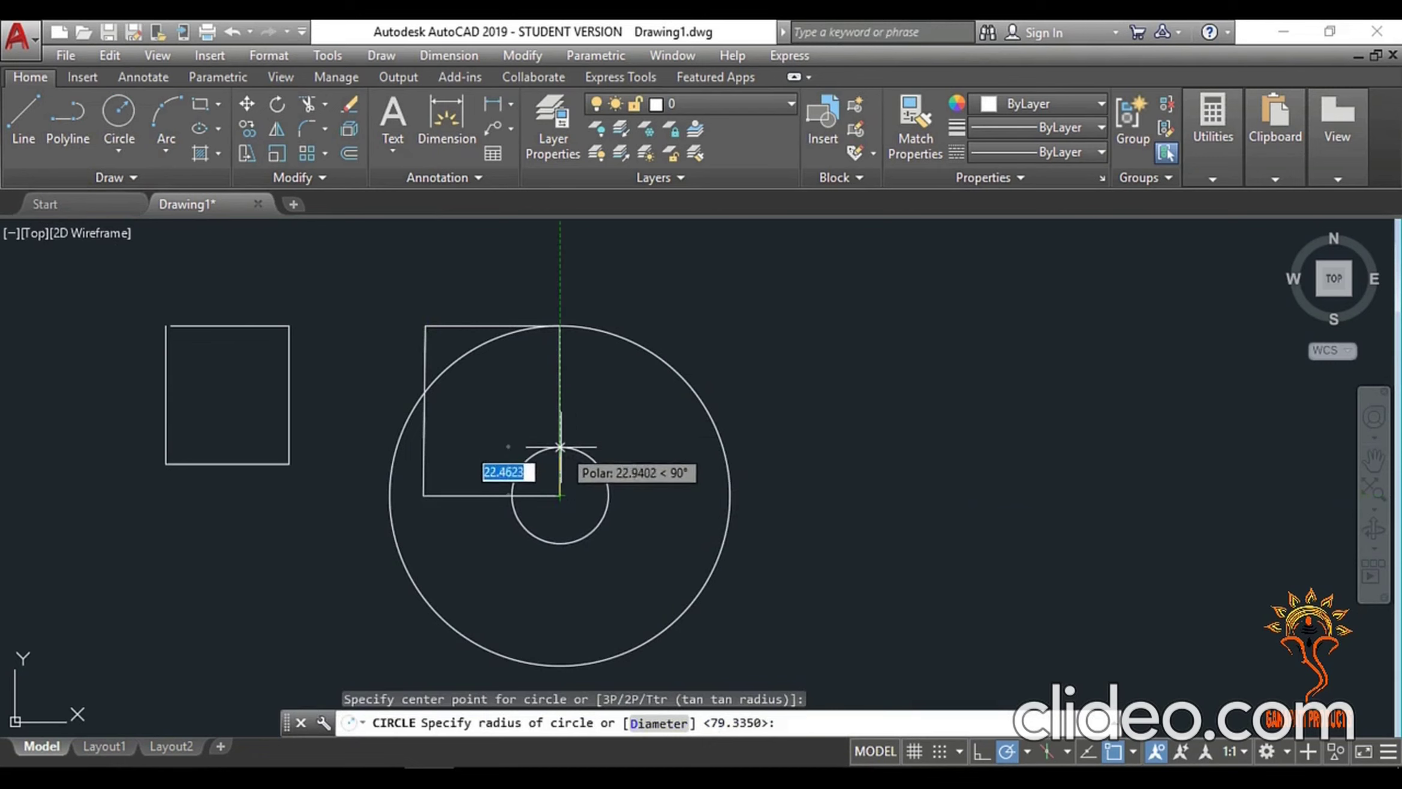
left_click(604, 460)
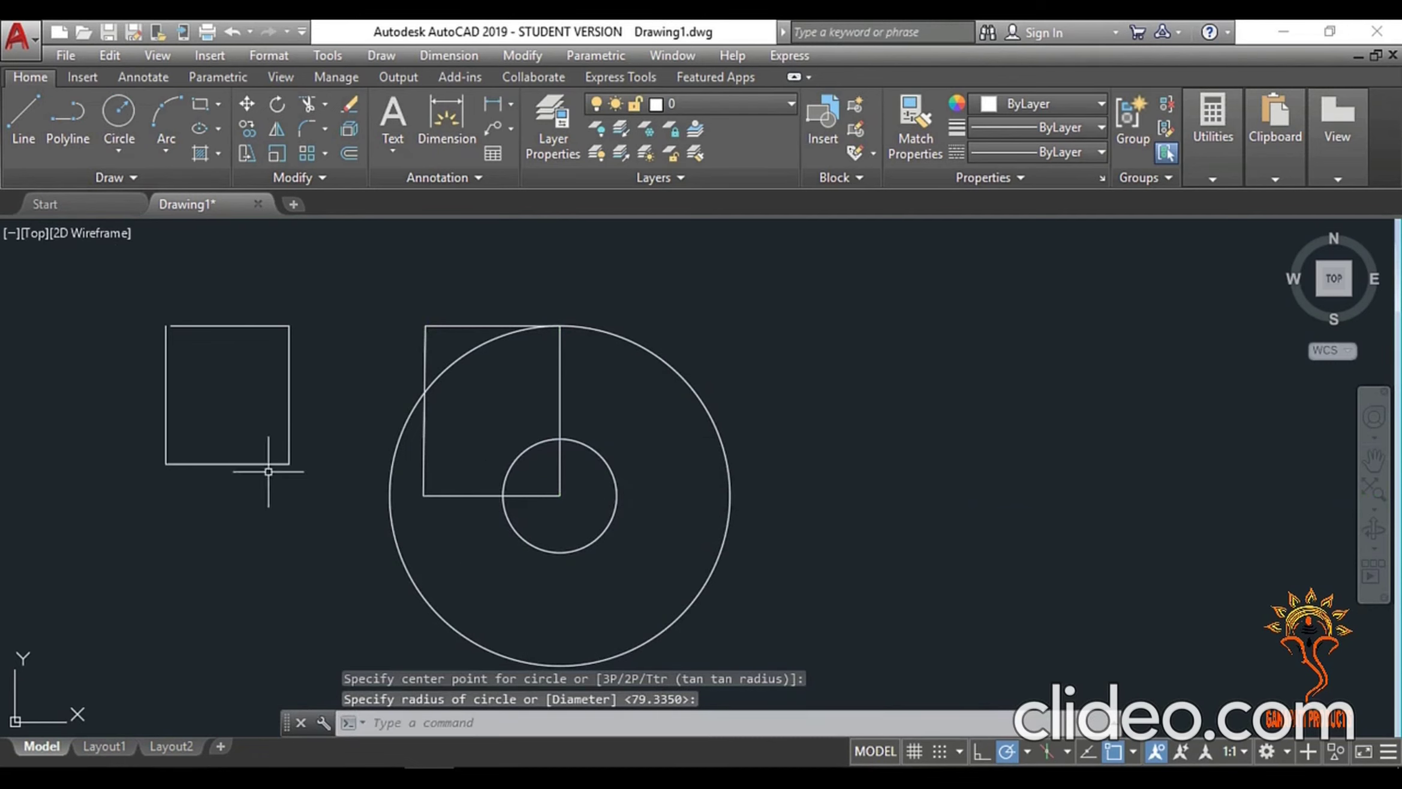
- Draw a third concentric circle with a radius of 40 from the polyline rectangle's lower-right corner
left_click(115, 113)
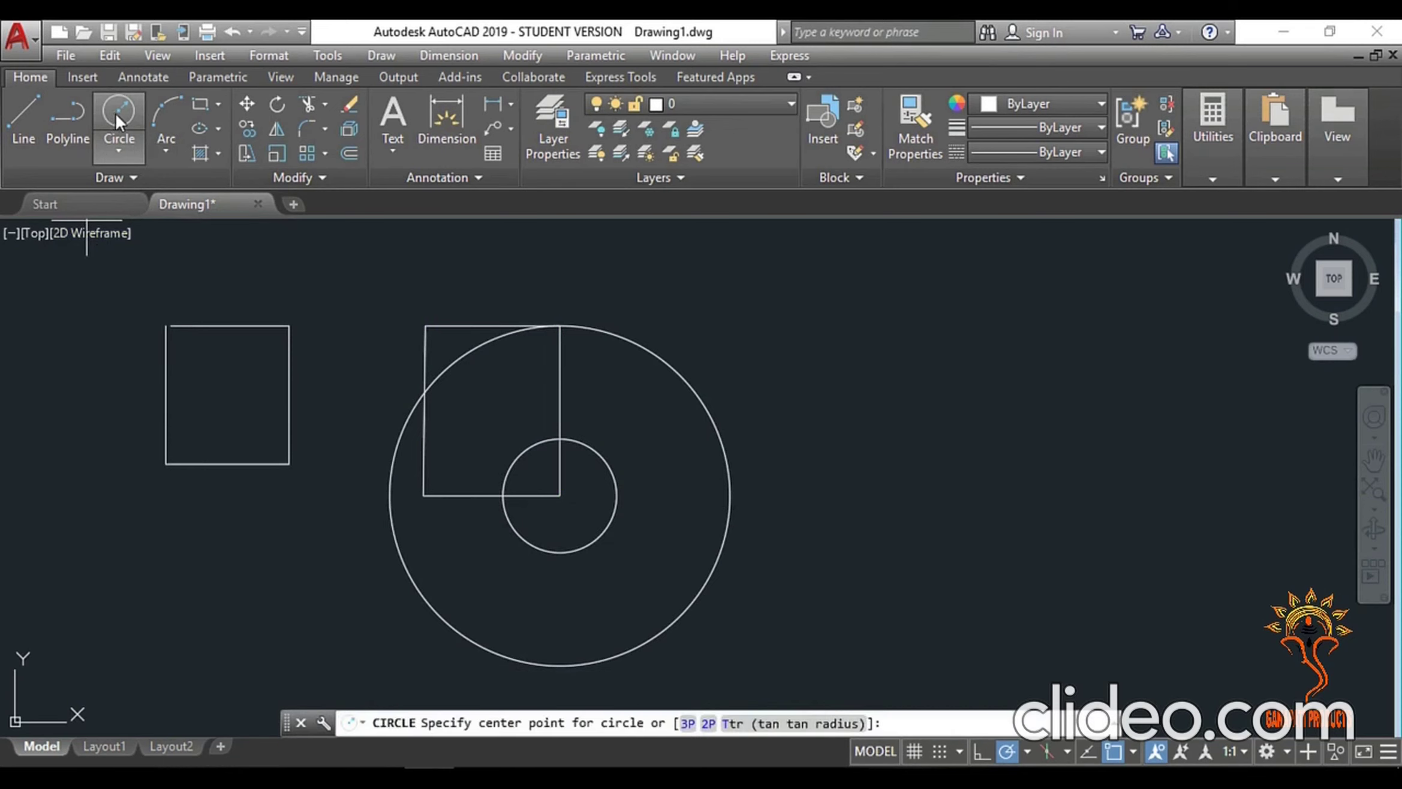
left_click(560, 496)
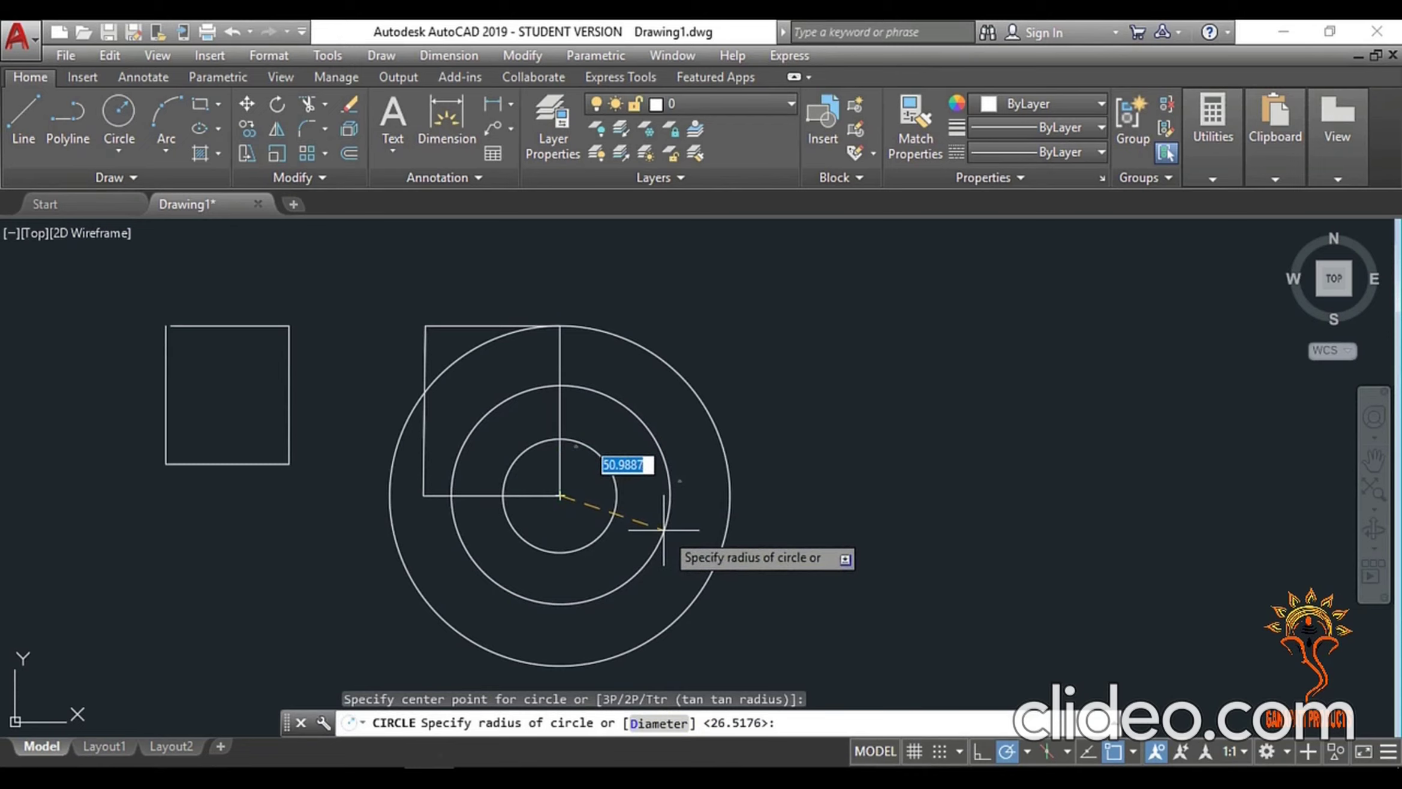
type("40")
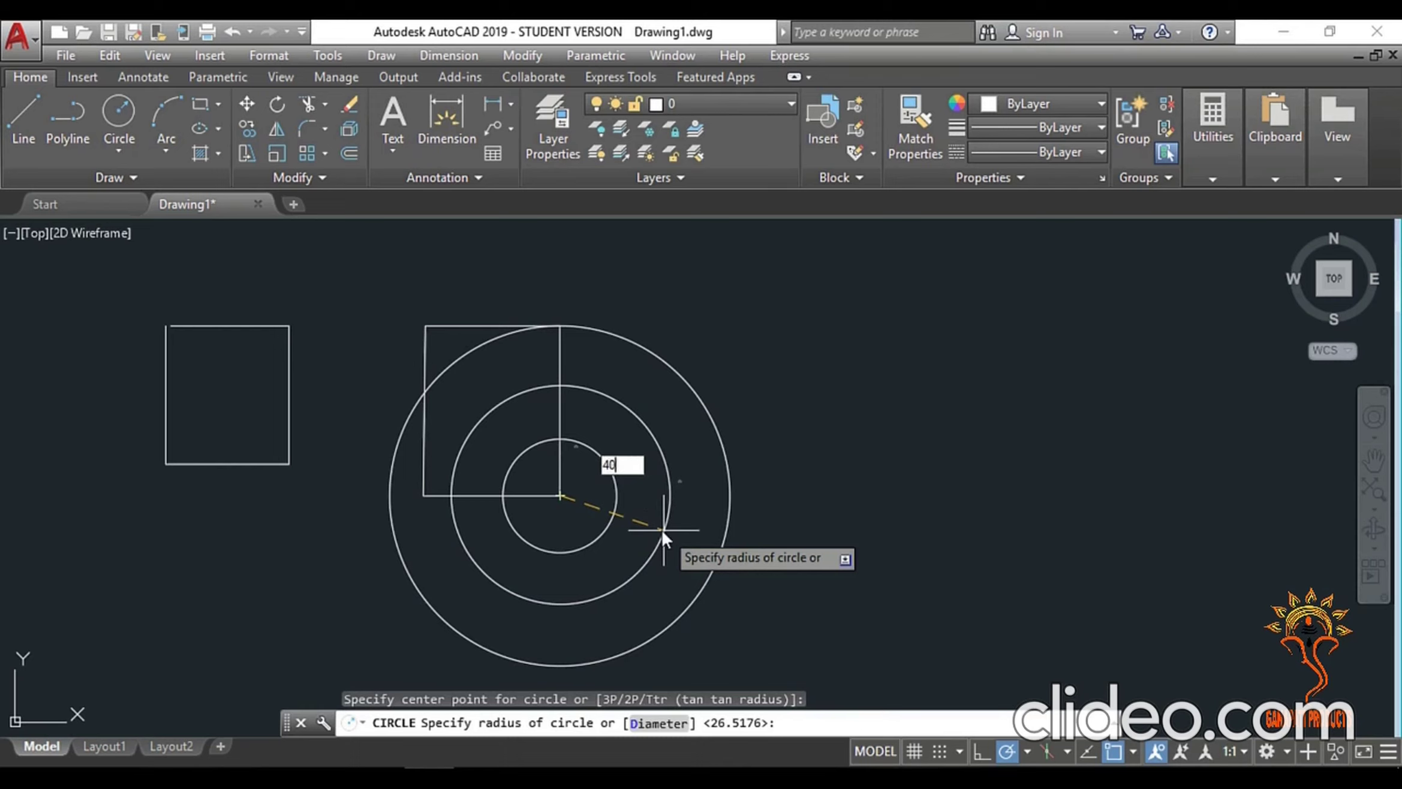
key("Return")
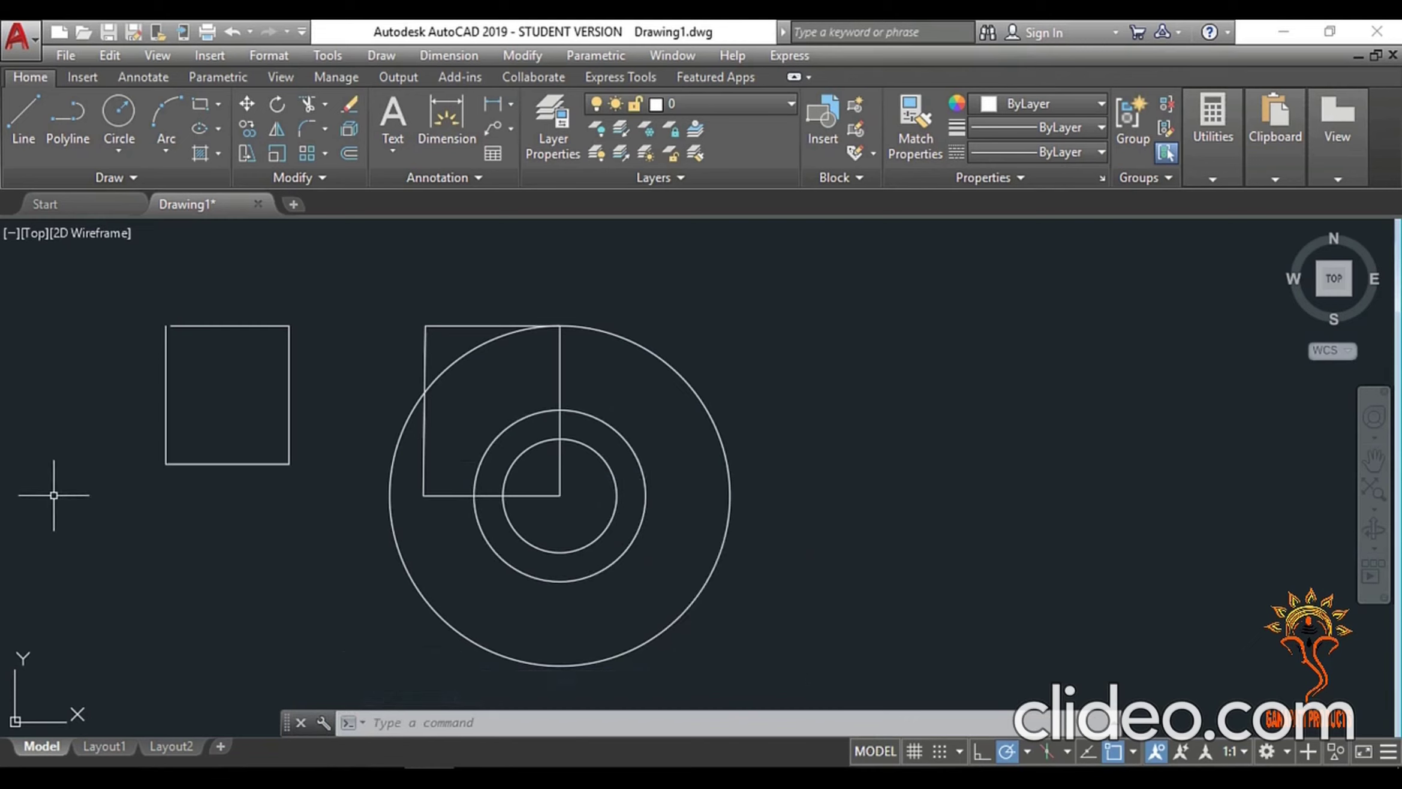
- Delete all three concentric circles with a crossing selection, keeping the polyline rectangle
left_click(776, 376)
left_click(603, 496)
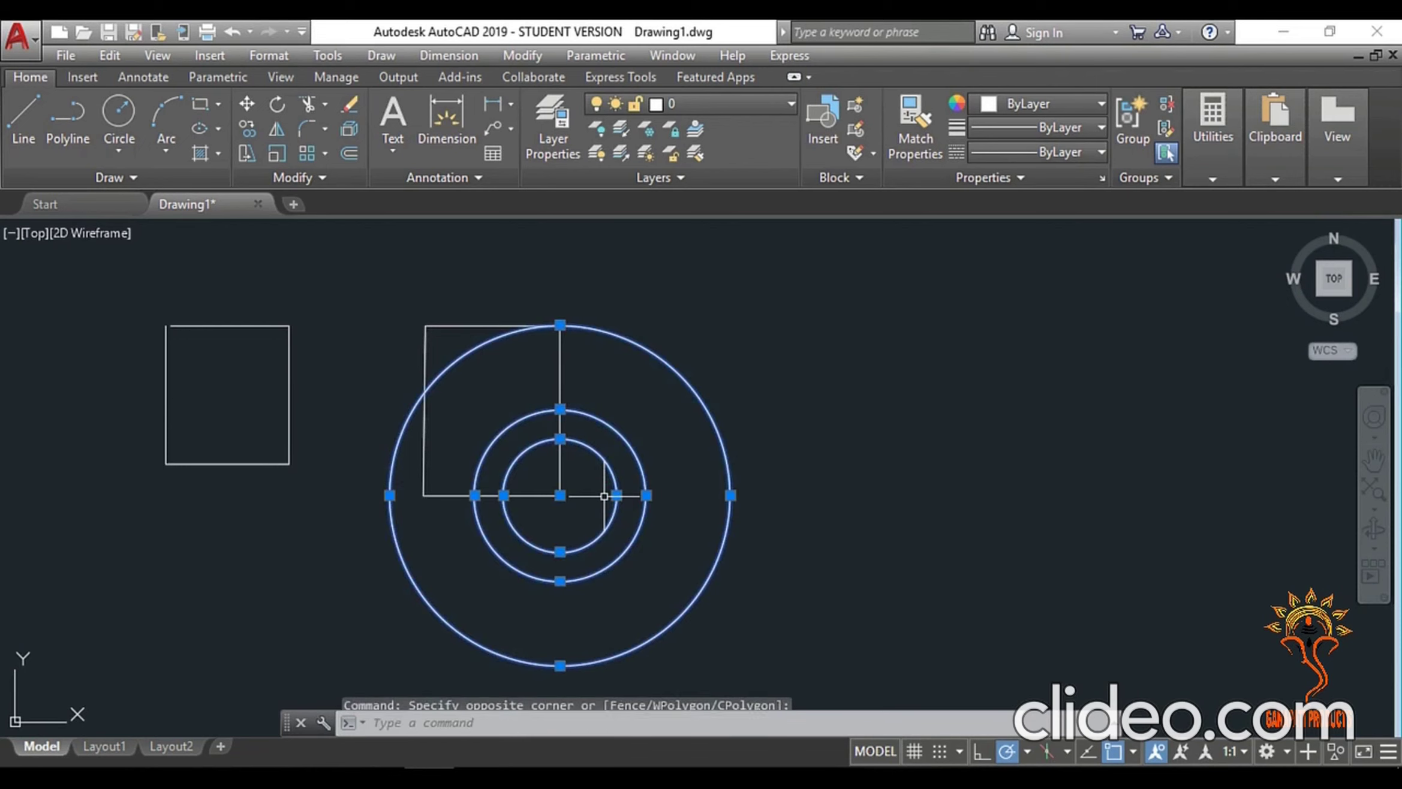
key("Delete")
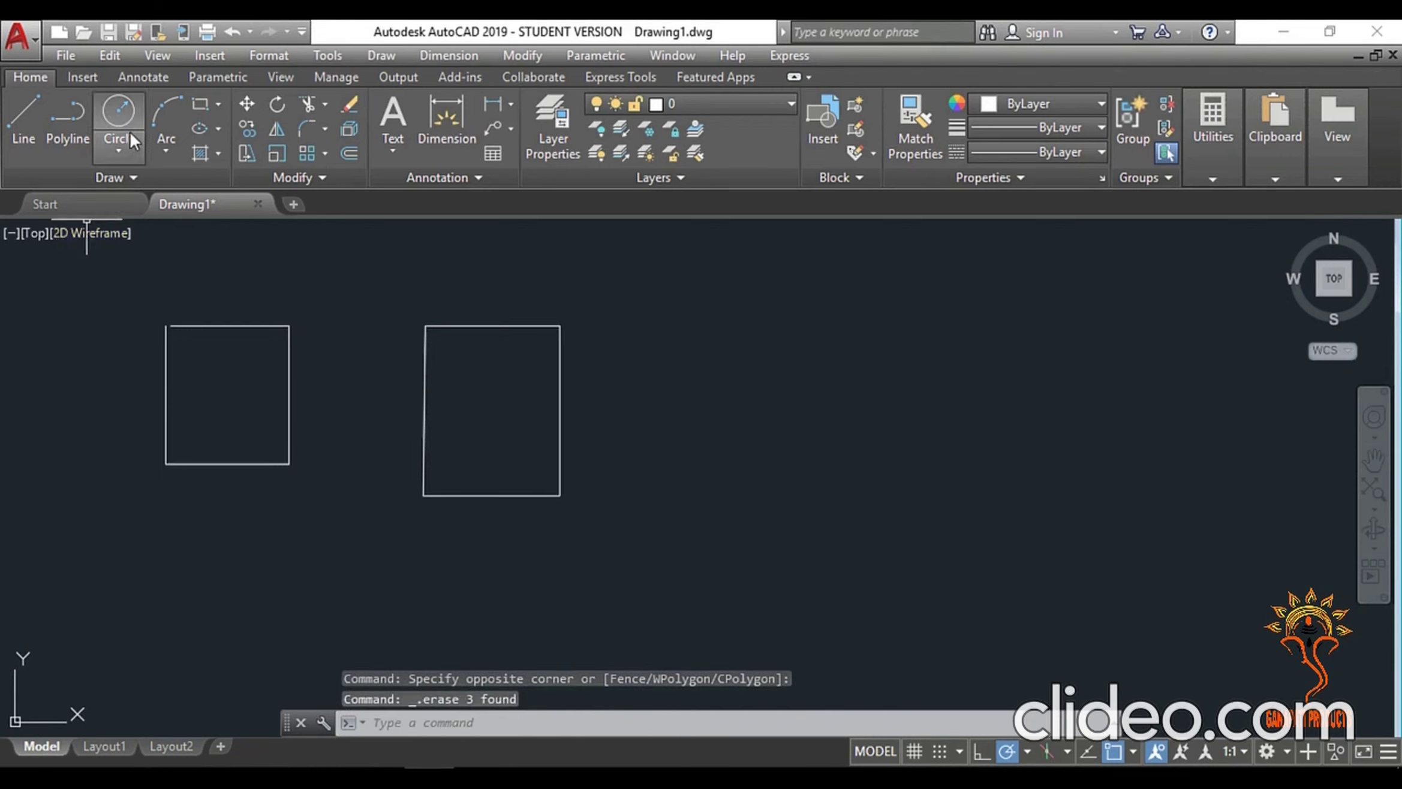
- Draw a Center, Diameter circle with a diameter of 80 centred on the polyline rectangle's lower-right corner
left_click(115, 157)
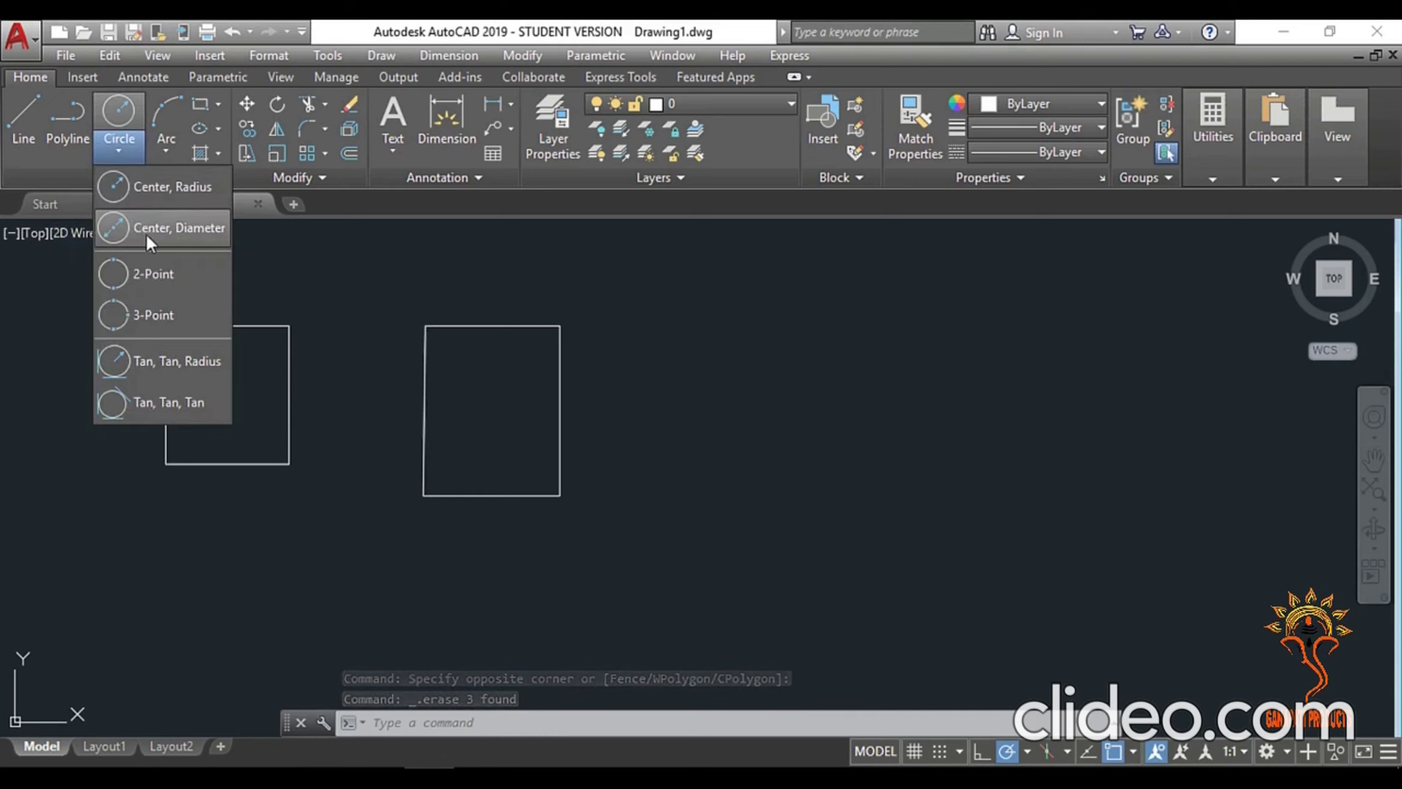
left_click(170, 239)
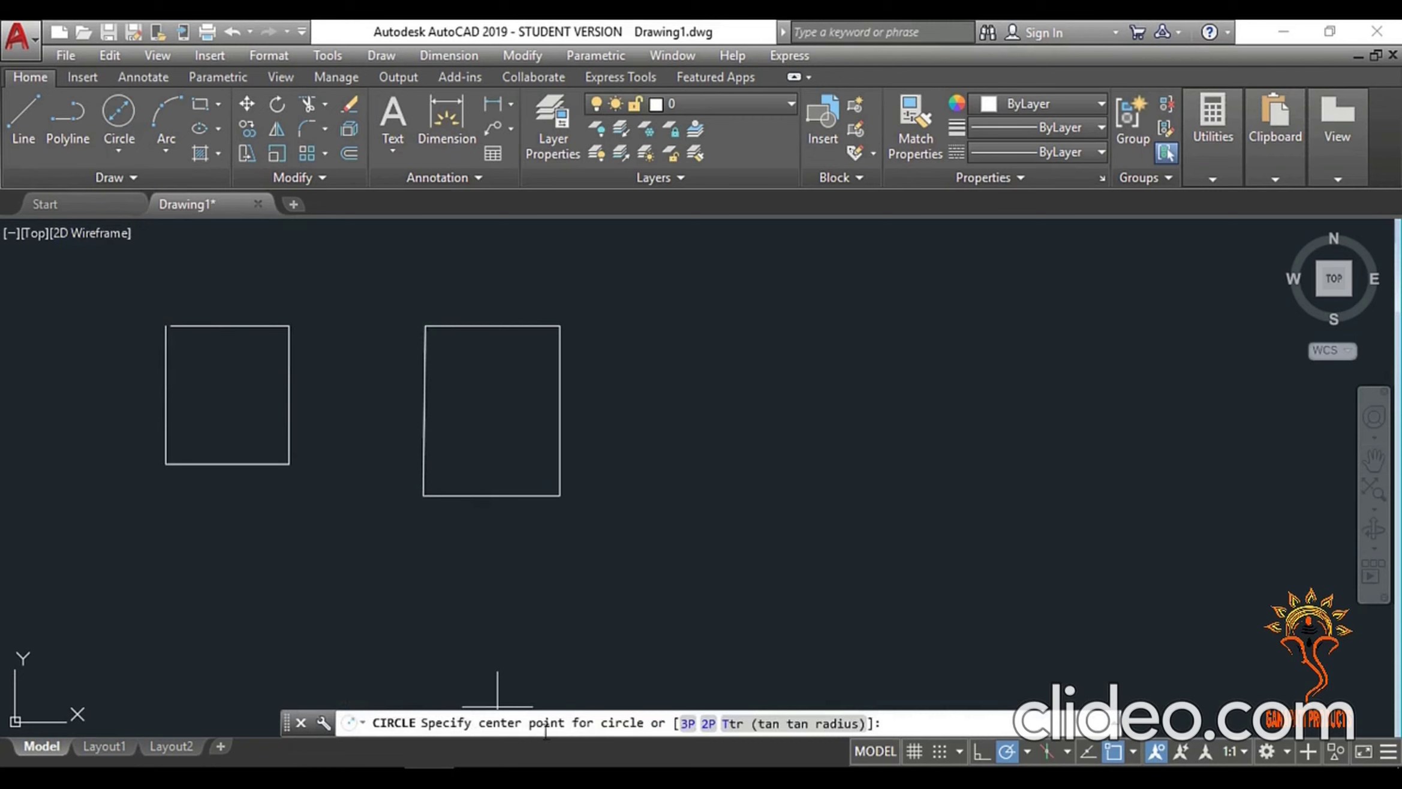
left_click(560, 496)
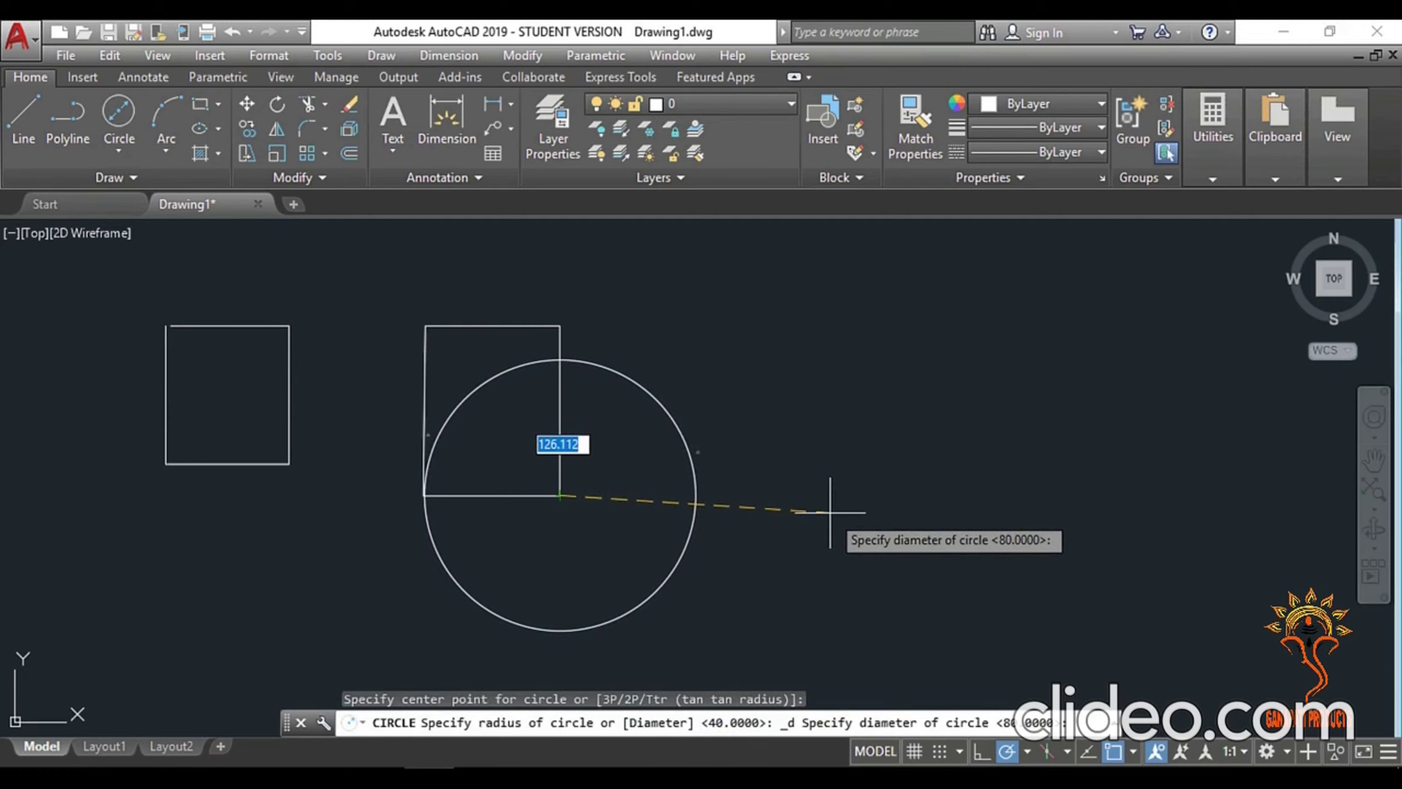
type("80")
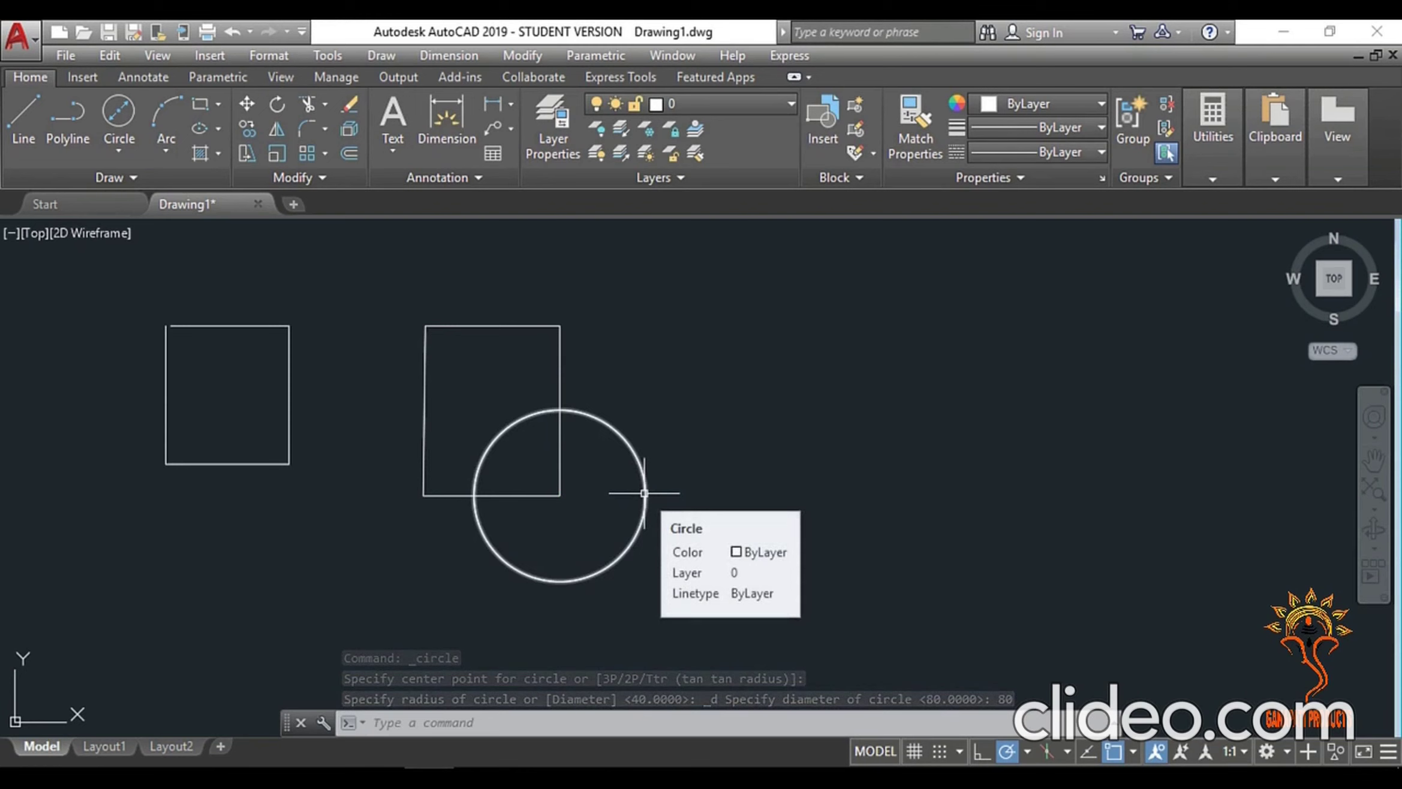
- Draw a 2-Point circle whose diameter spans the upper edge of the polyline rectangle from corner to corner
left_click(114, 151)
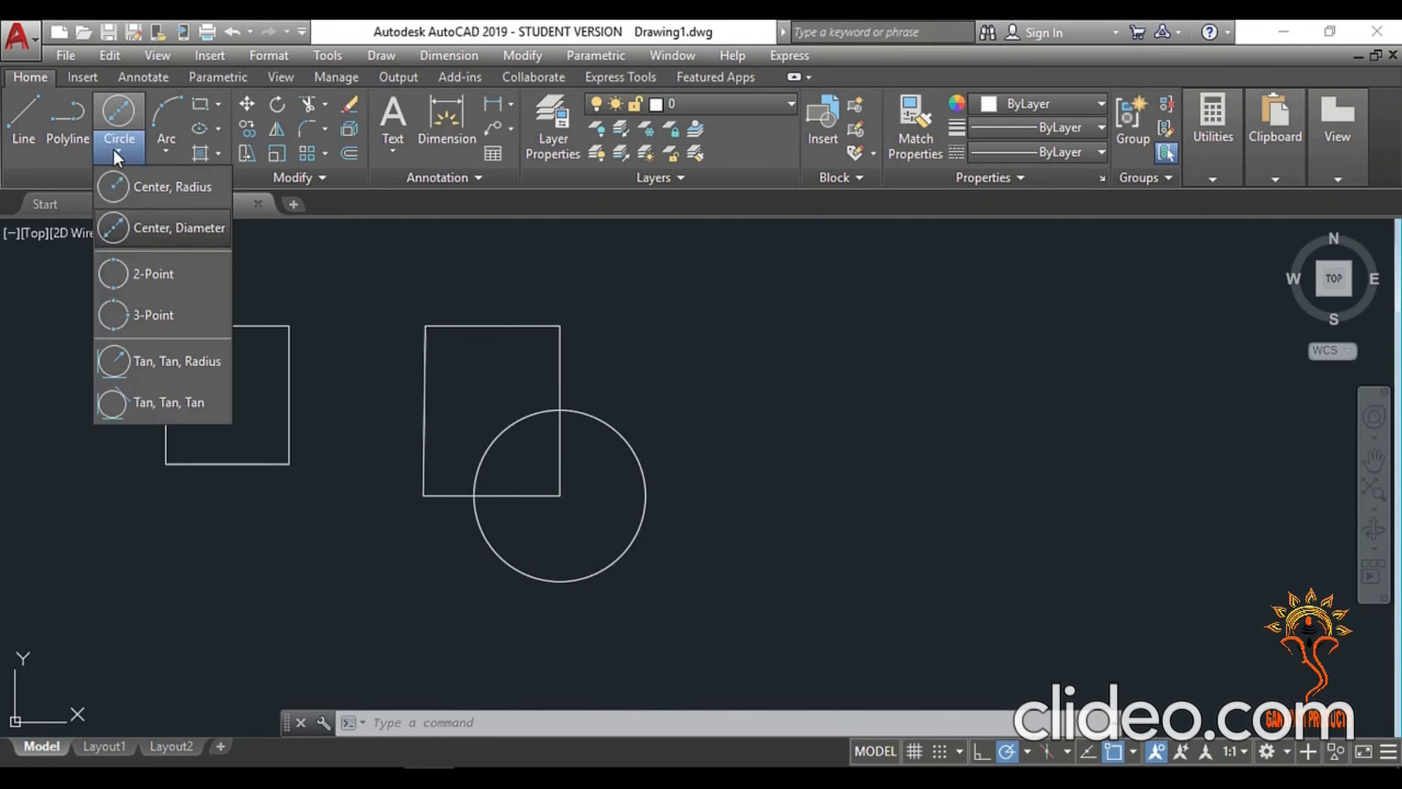
left_click(153, 275)
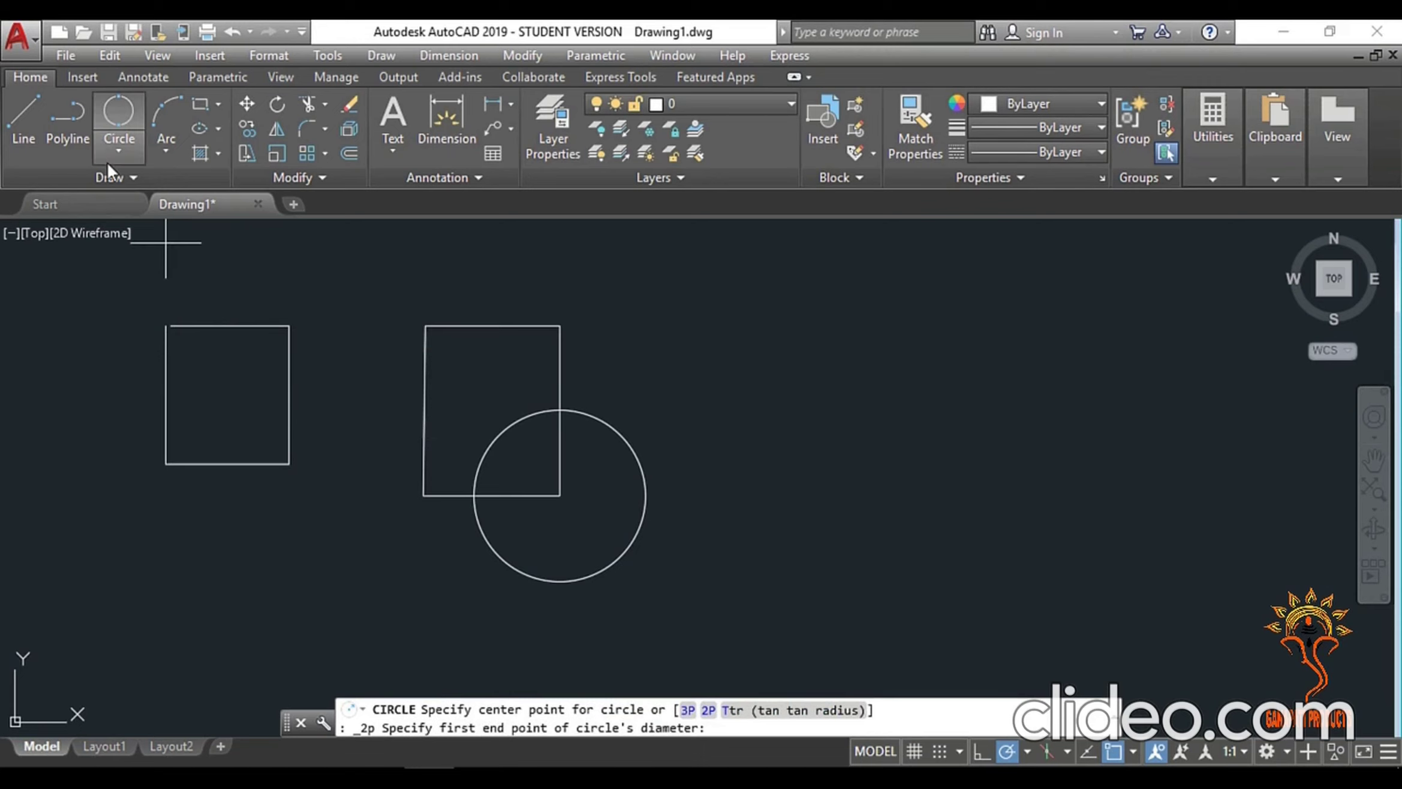
left_click(560, 325)
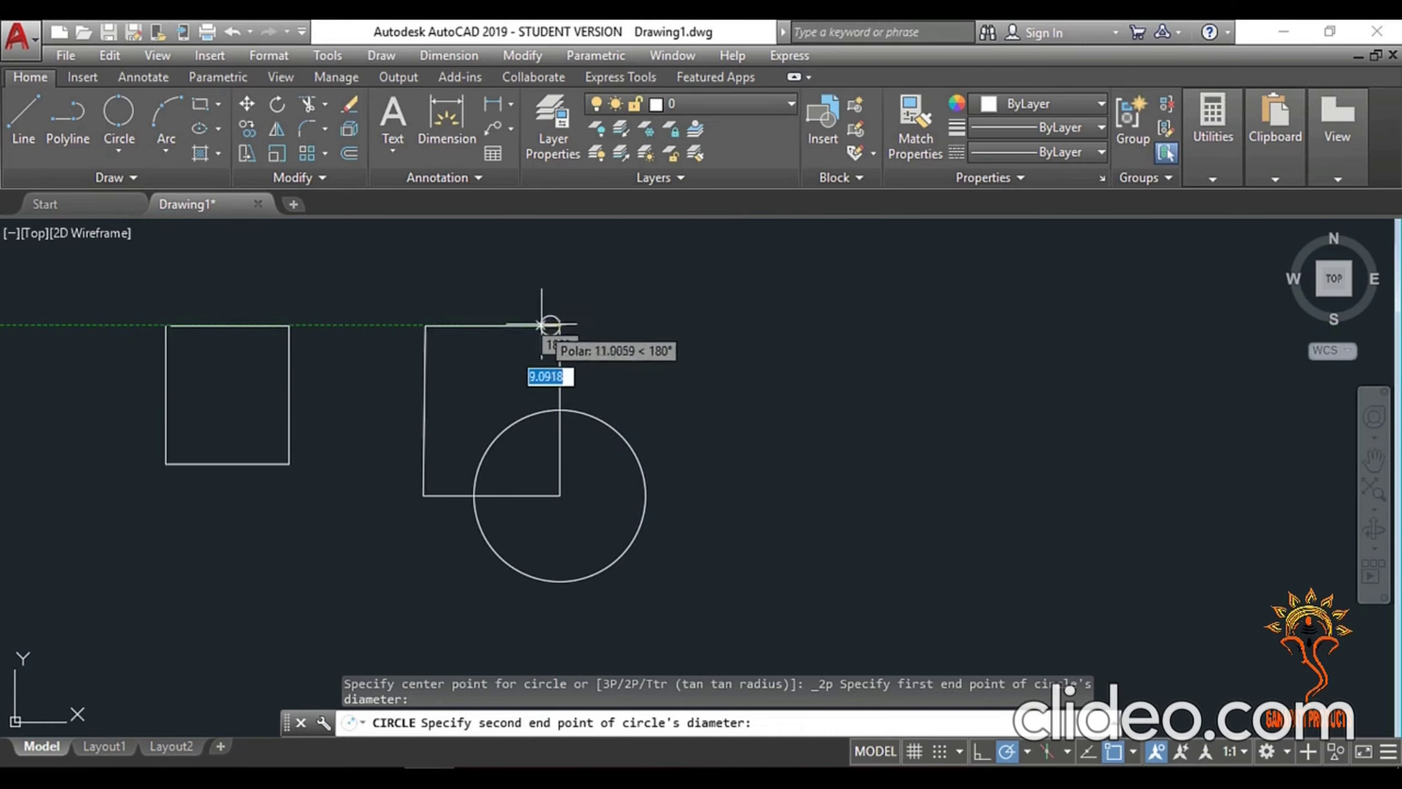
left_click(425, 325)
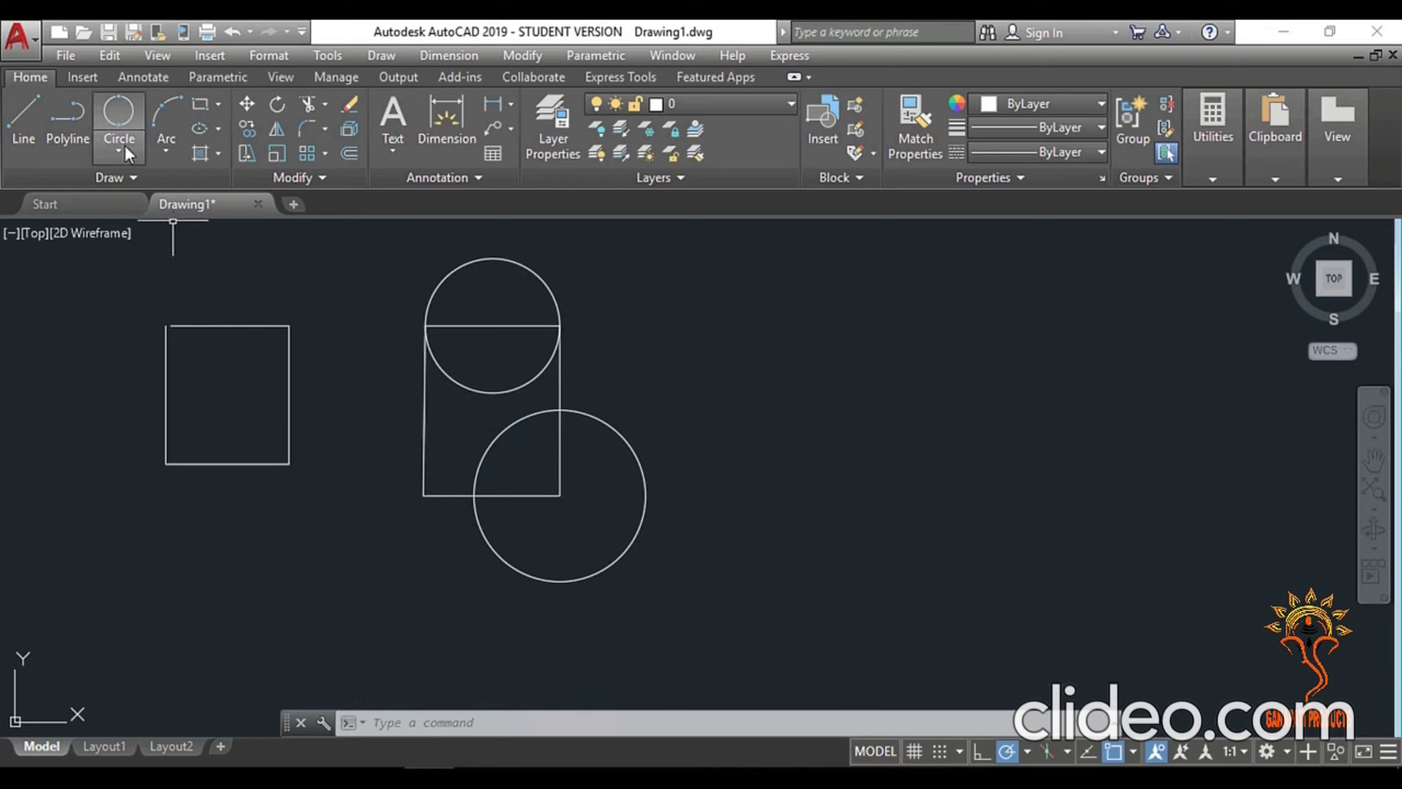
- Draw a 3-Point circle around the line rectangle through its upper-left, upper-right and lower-right corners
left_click(109, 149)
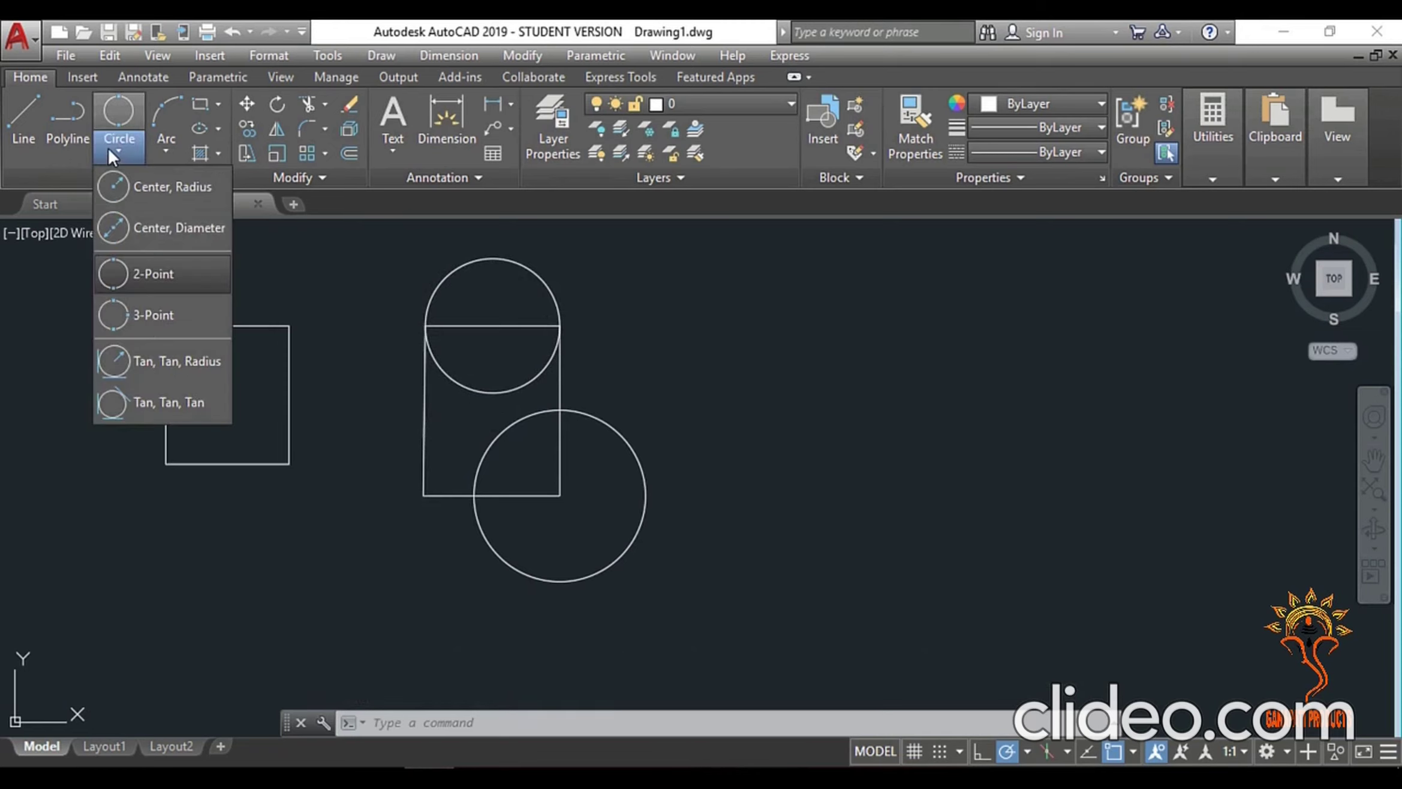
left_click(114, 325)
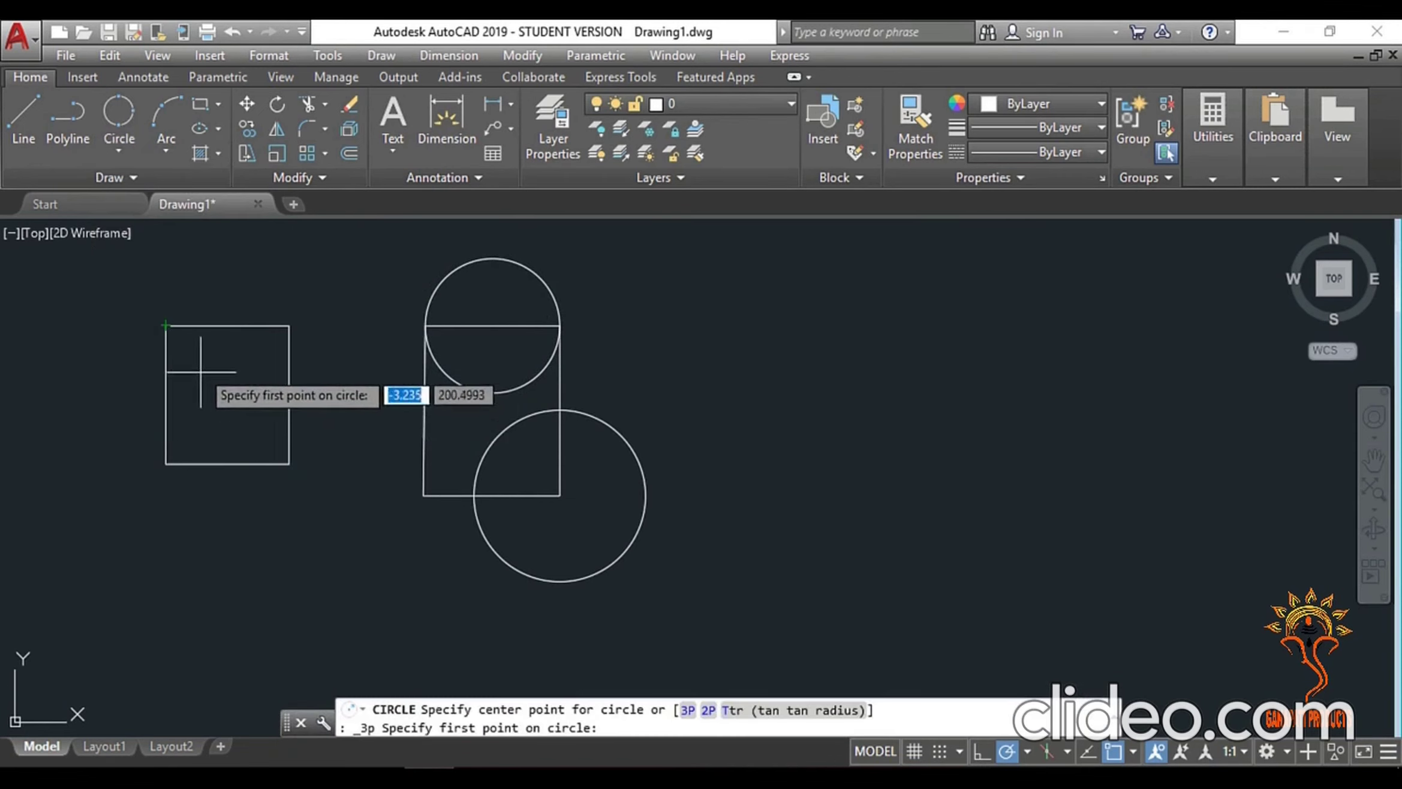
left_click(167, 327)
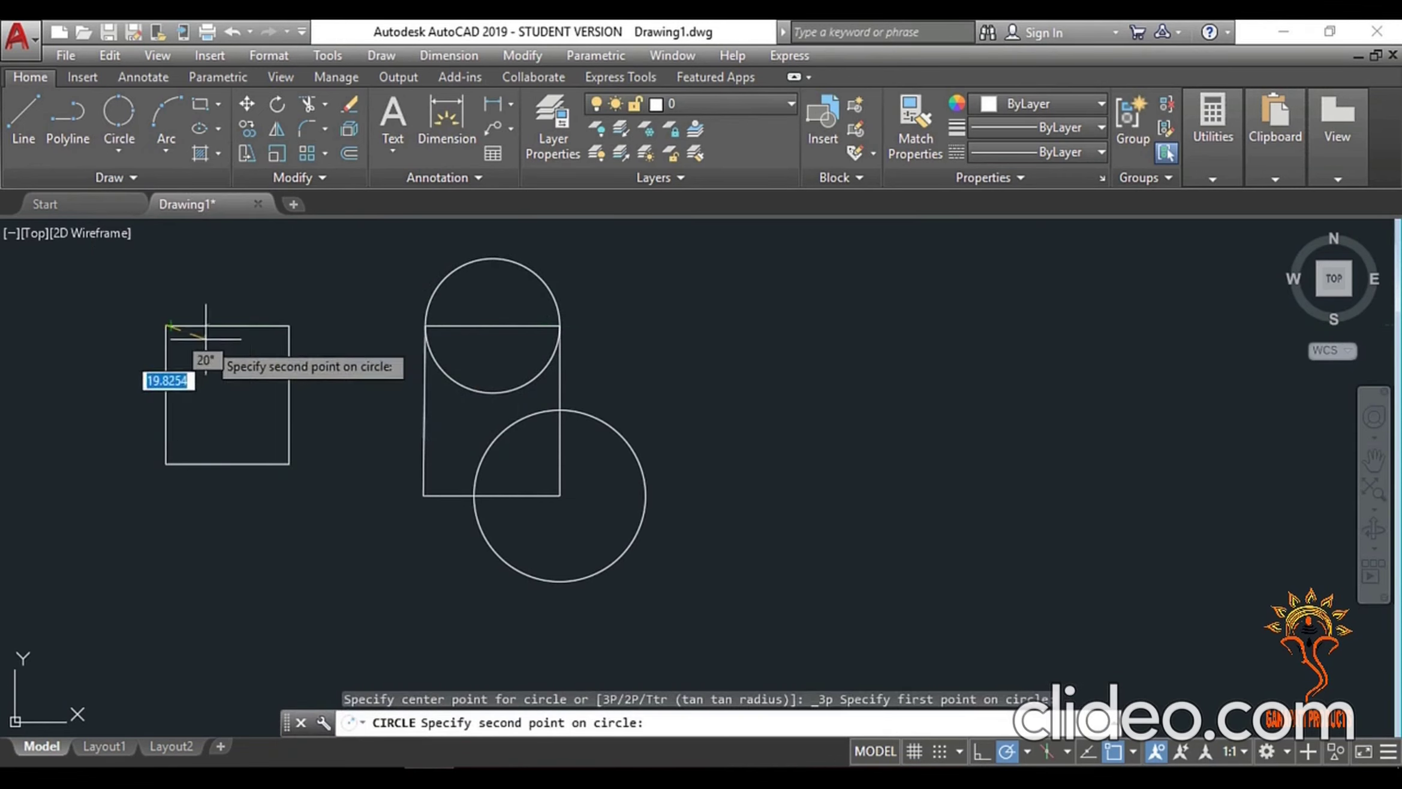
left_click(289, 326)
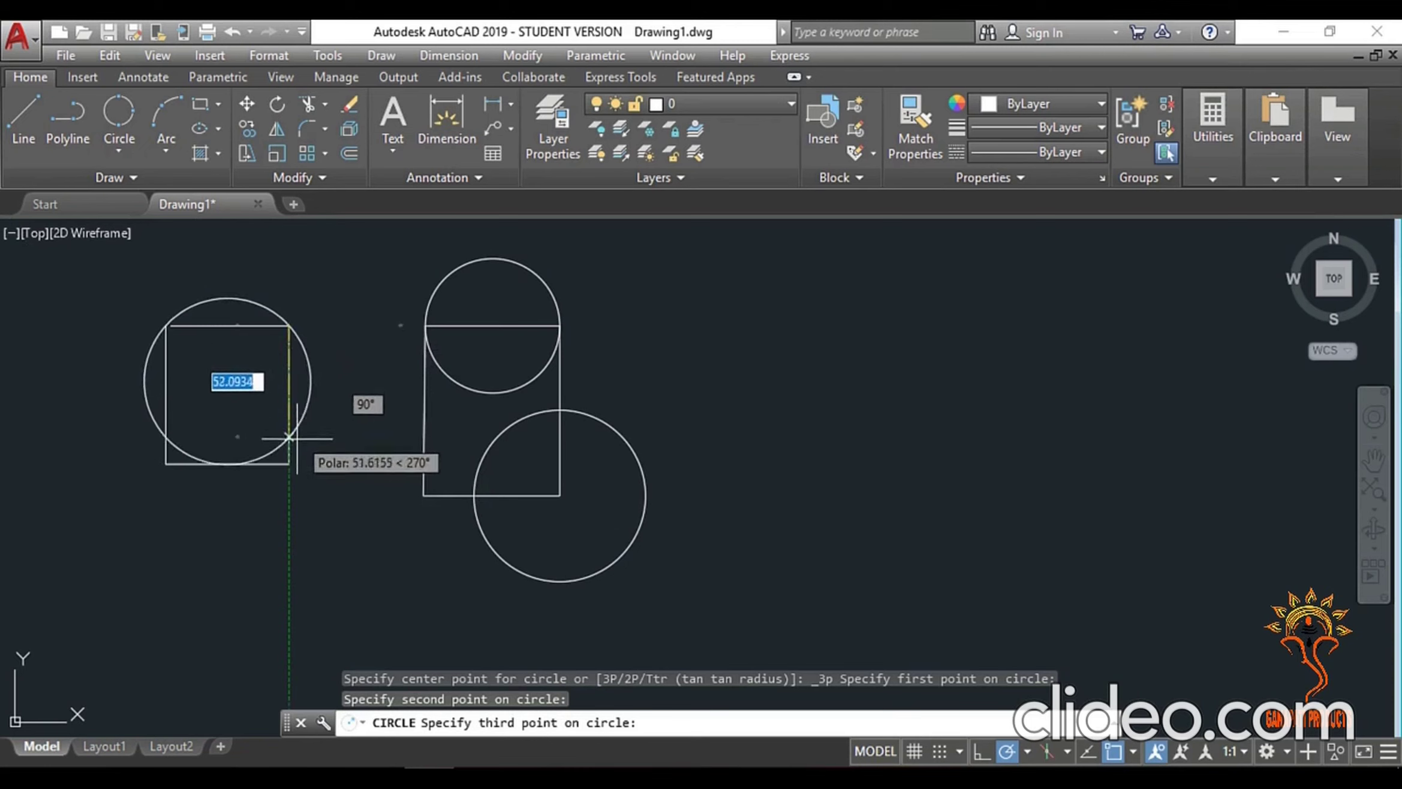
left_click(289, 464)
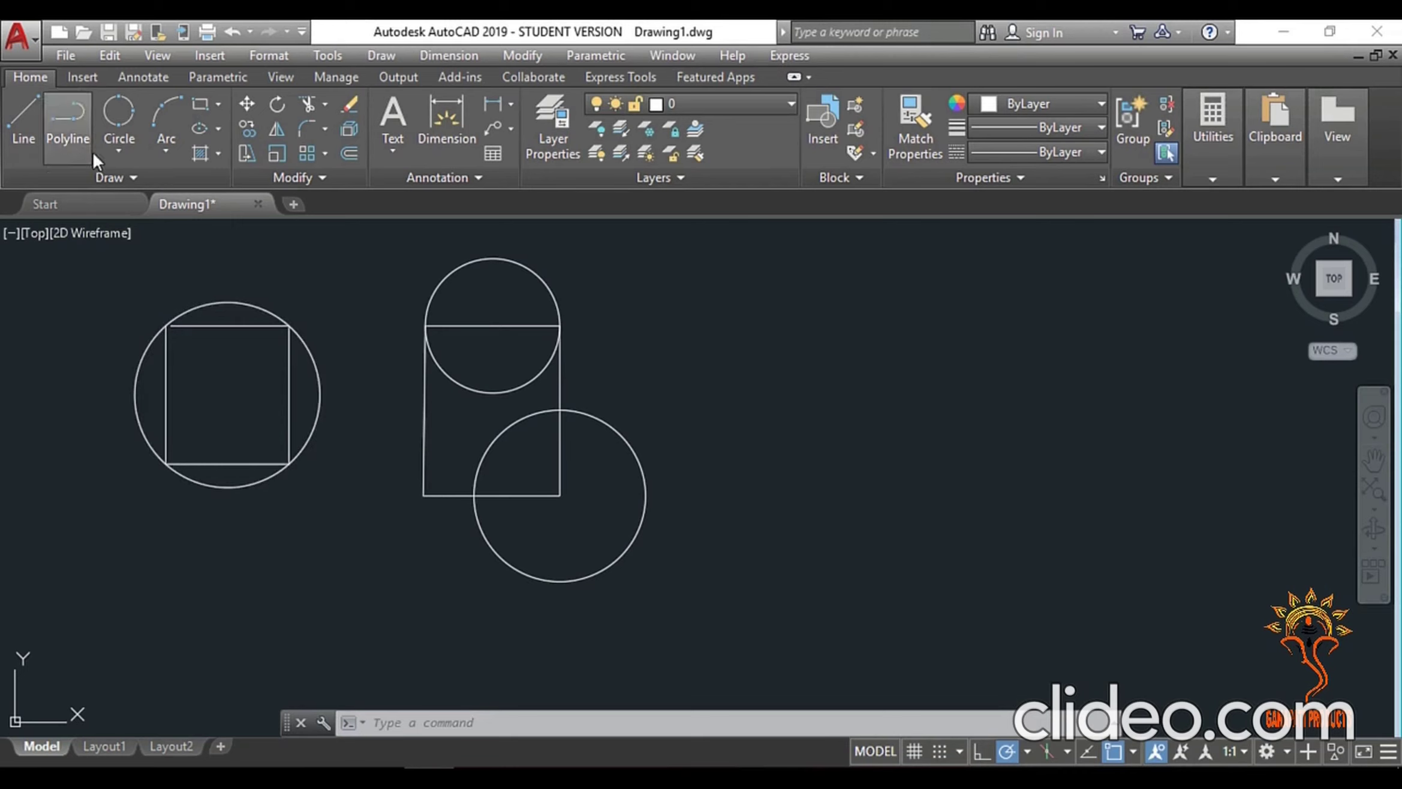
- Draw a Tan, Tan, Radius circle with radius 40 tangent to the line rectangle's left and upper edges
left_click(118, 157)
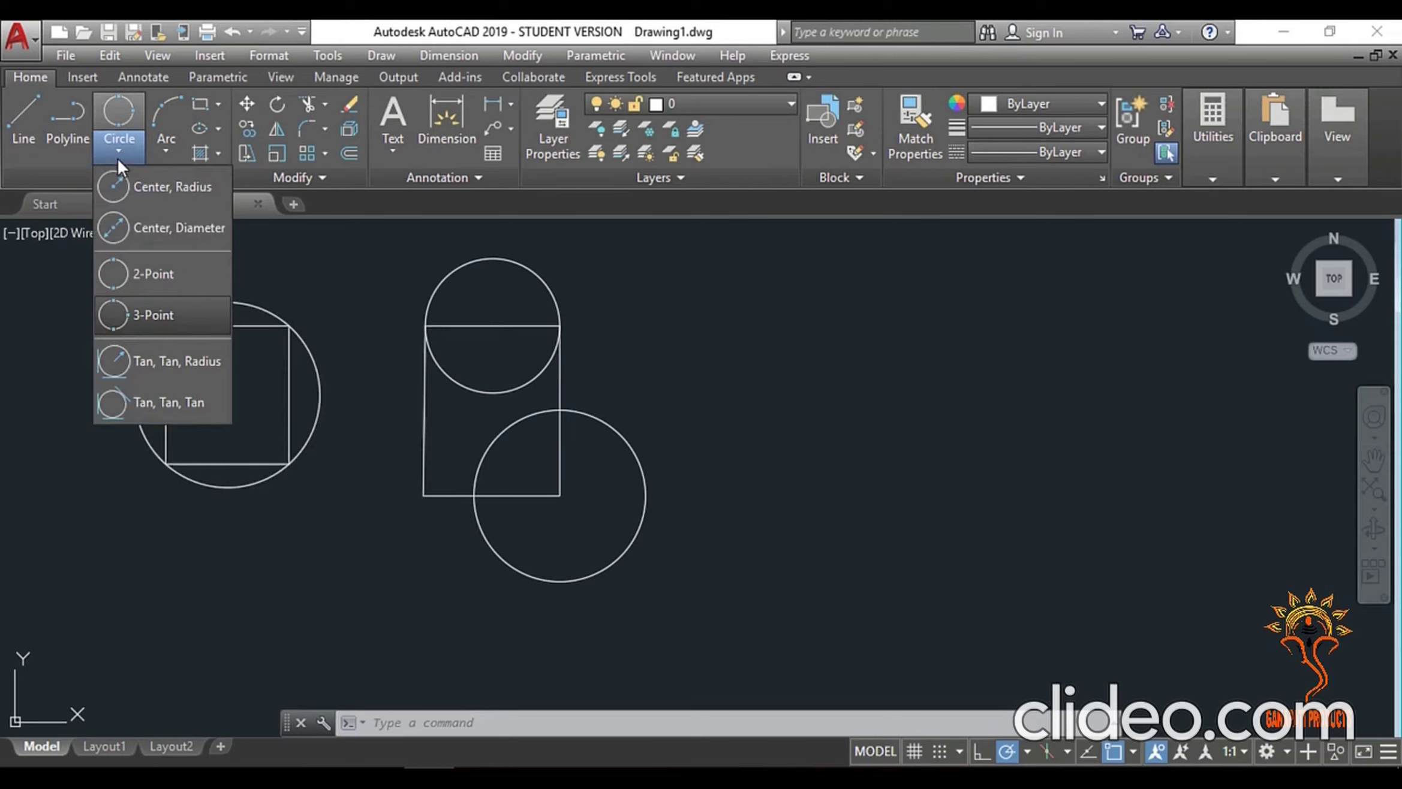
left_click(204, 362)
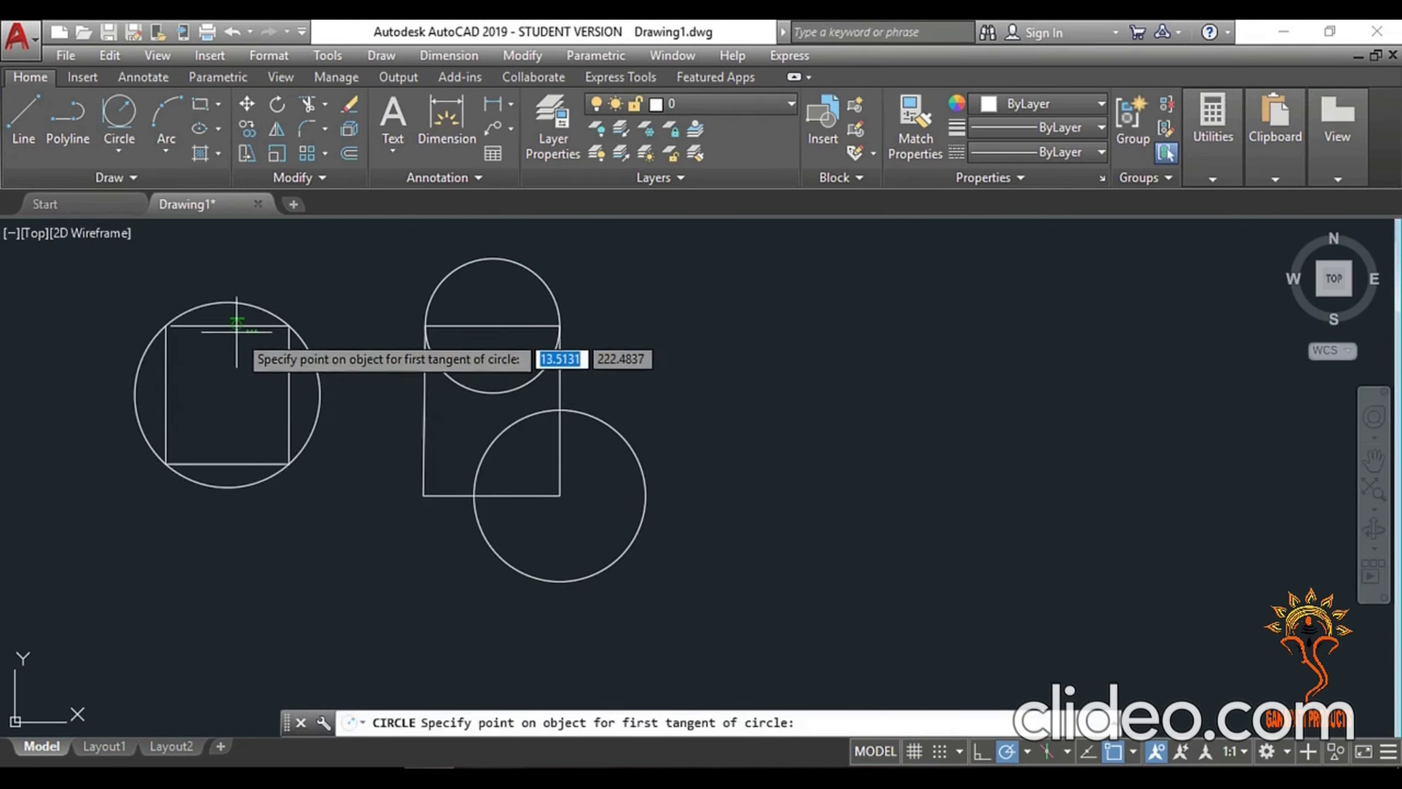
left_click(164, 394)
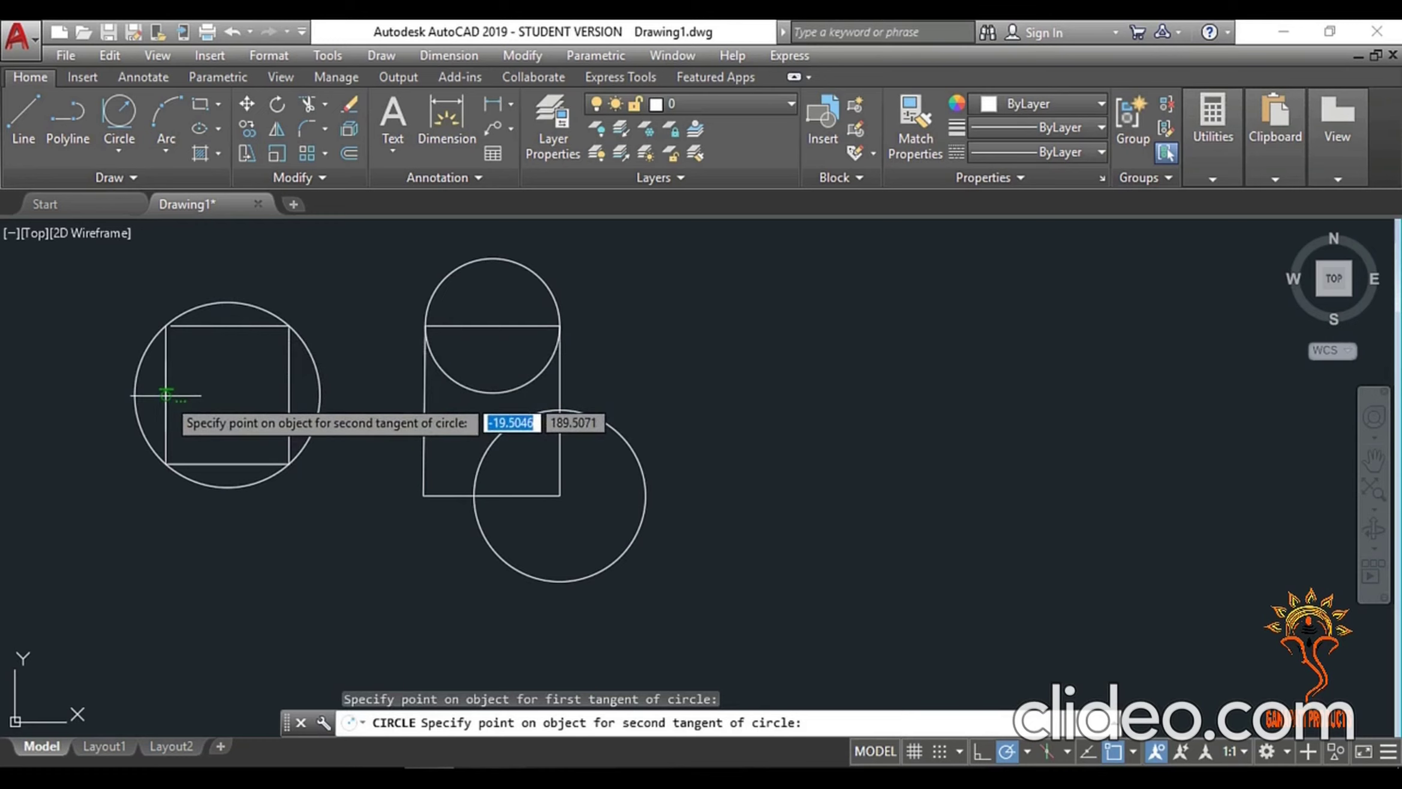
left_click(215, 325)
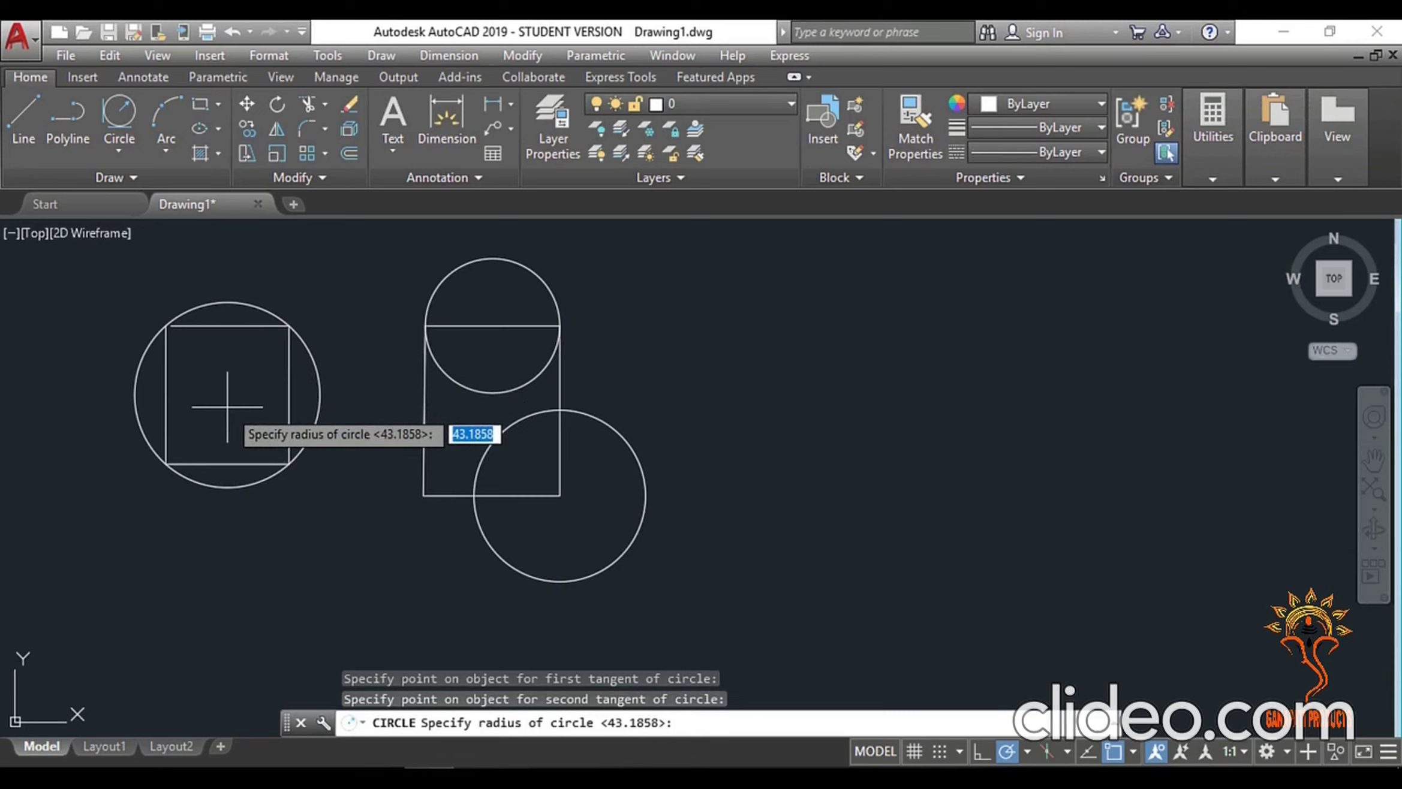
type("0")
key("Return")
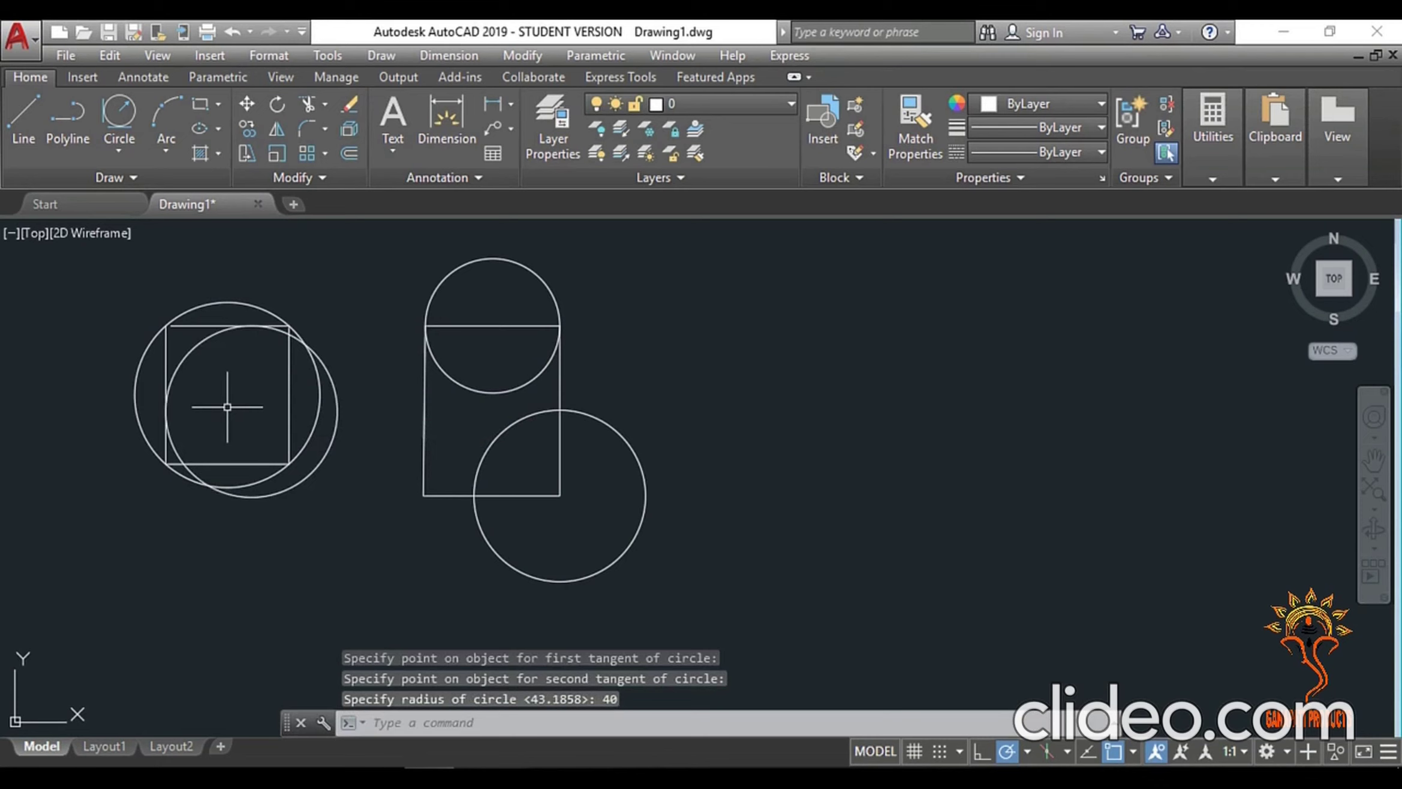
- Delete the 3-Point circle around the line rectangle and the Tan, Tan, Radius circle, keeping the rectangle
left_click(144, 354)
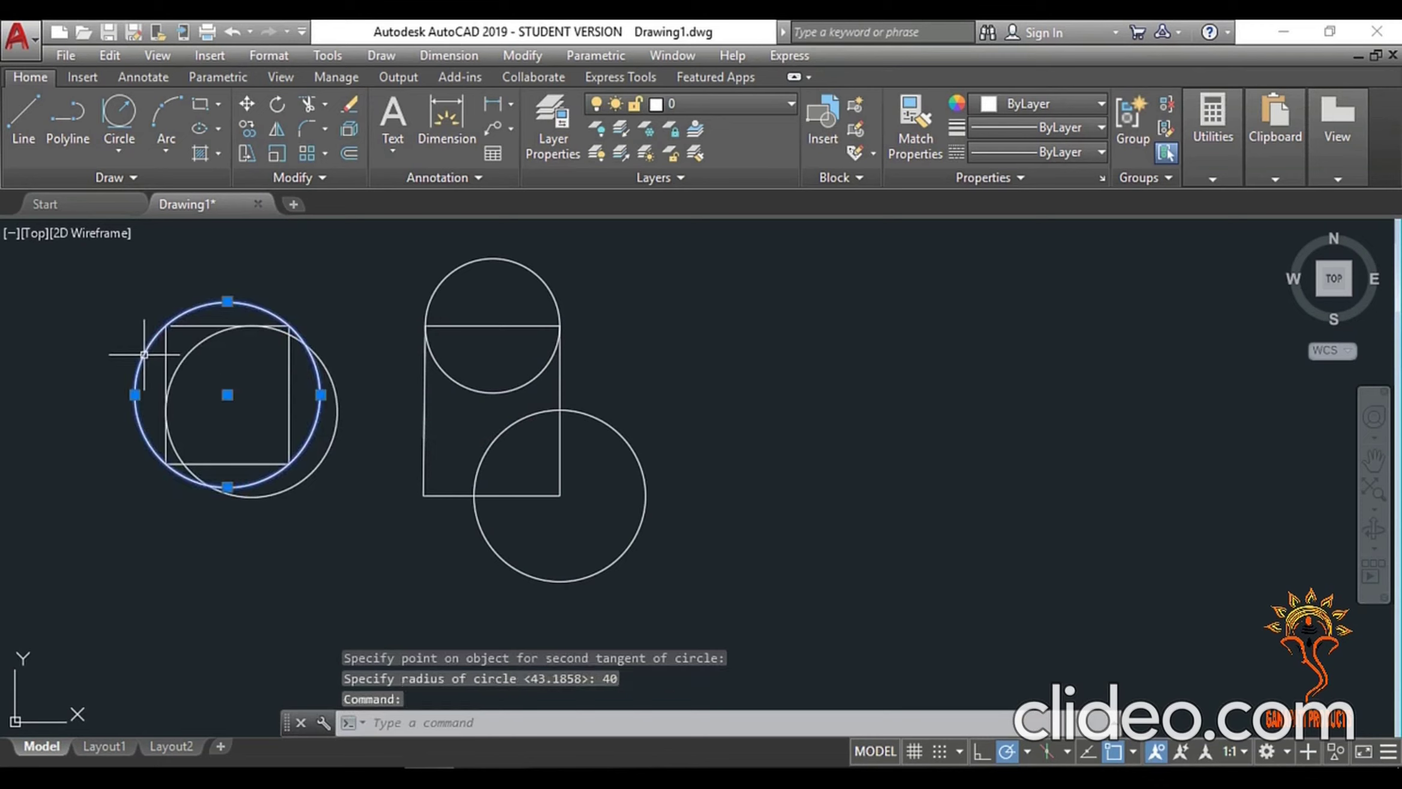
key("Delete")
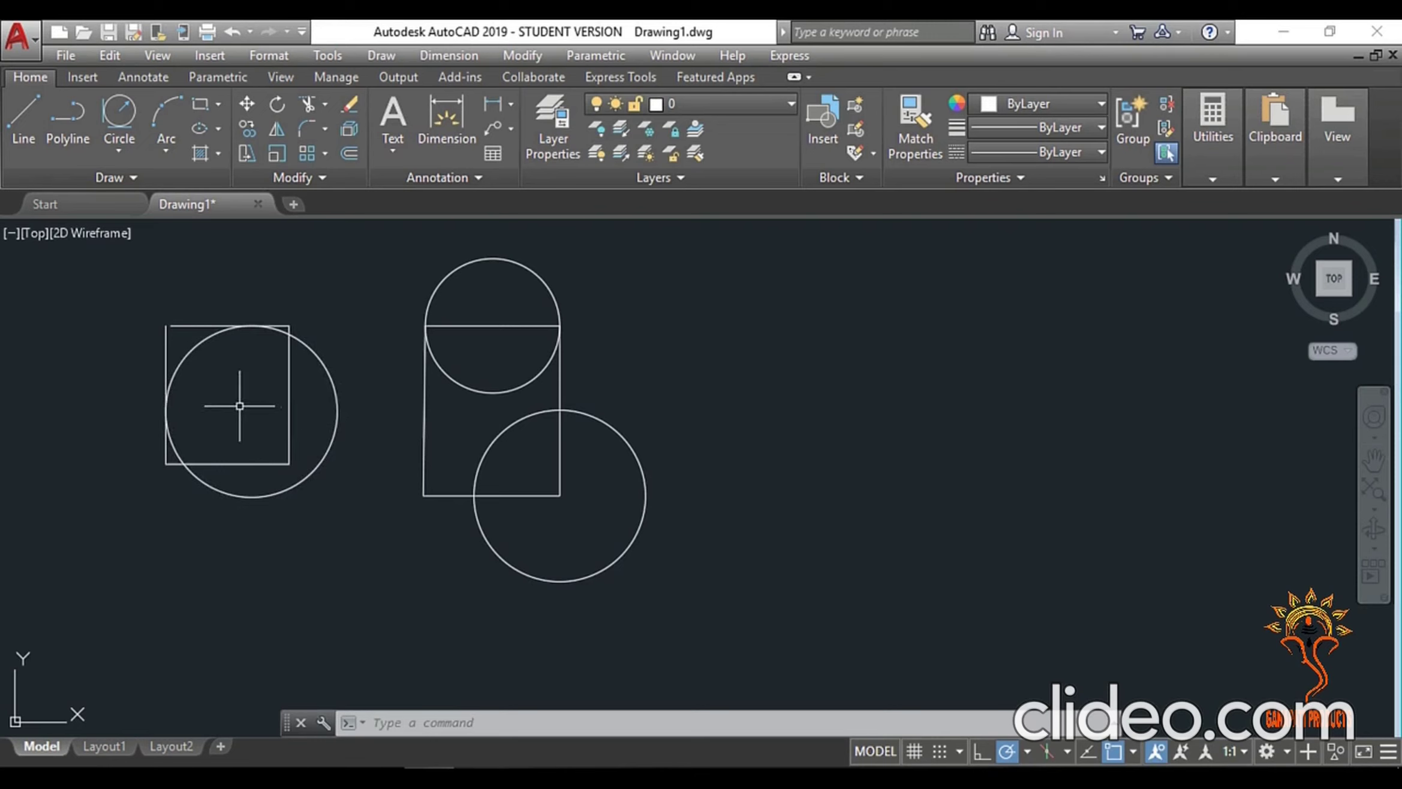
mouse_move(338, 412)
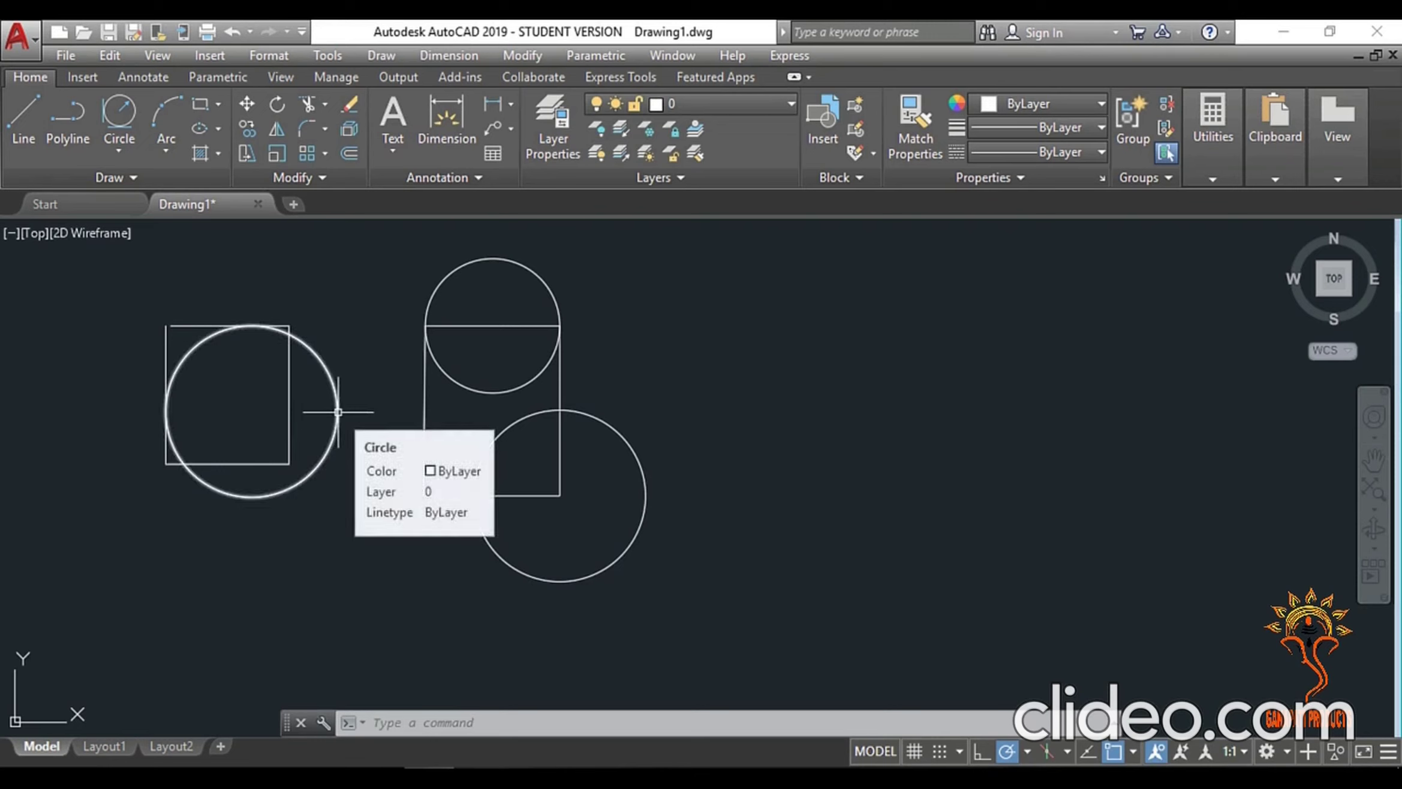
left_click(338, 412)
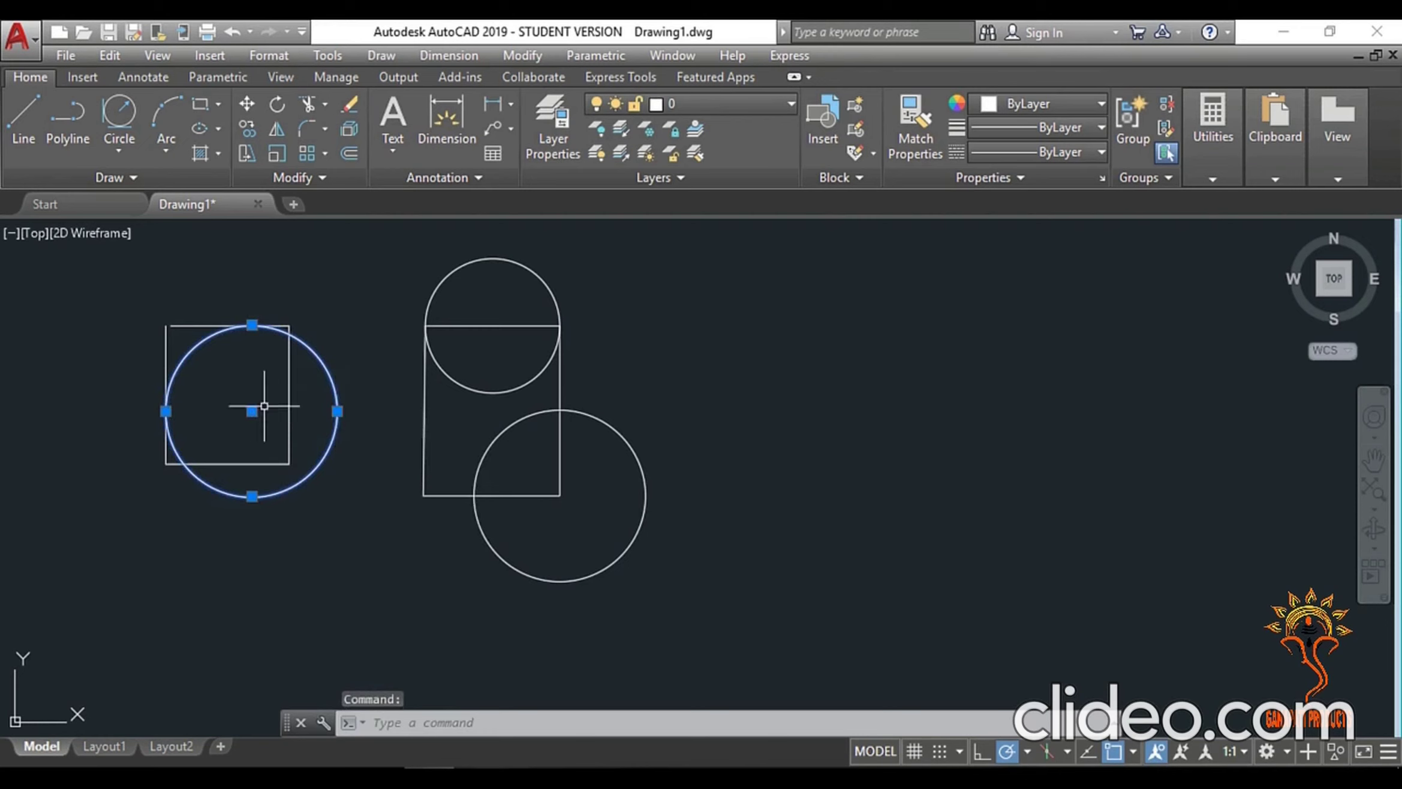
key("Delete")
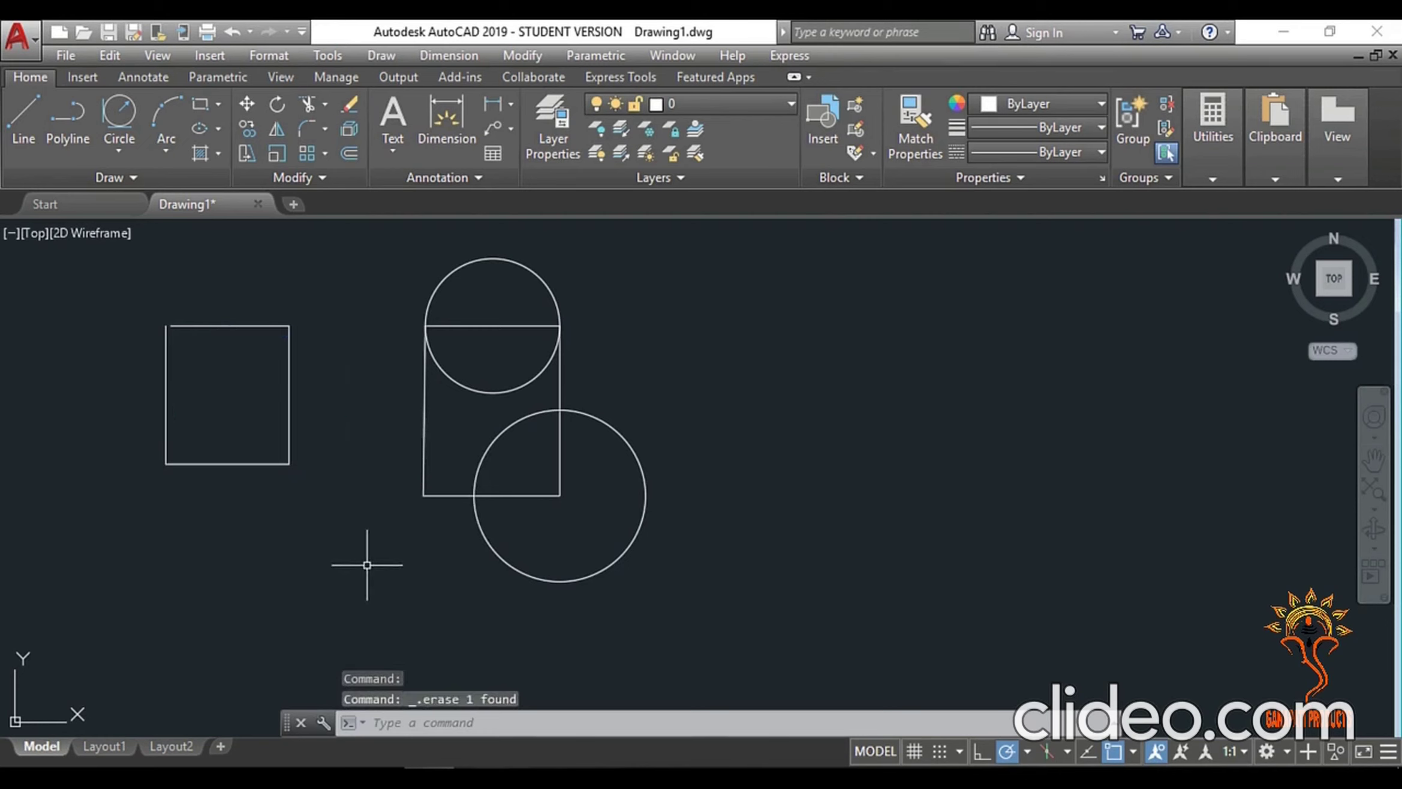
- Draw a Tan, Tan, Tan circle inside the line rectangle, tangent to its left, upper and right edges
left_click(120, 154)
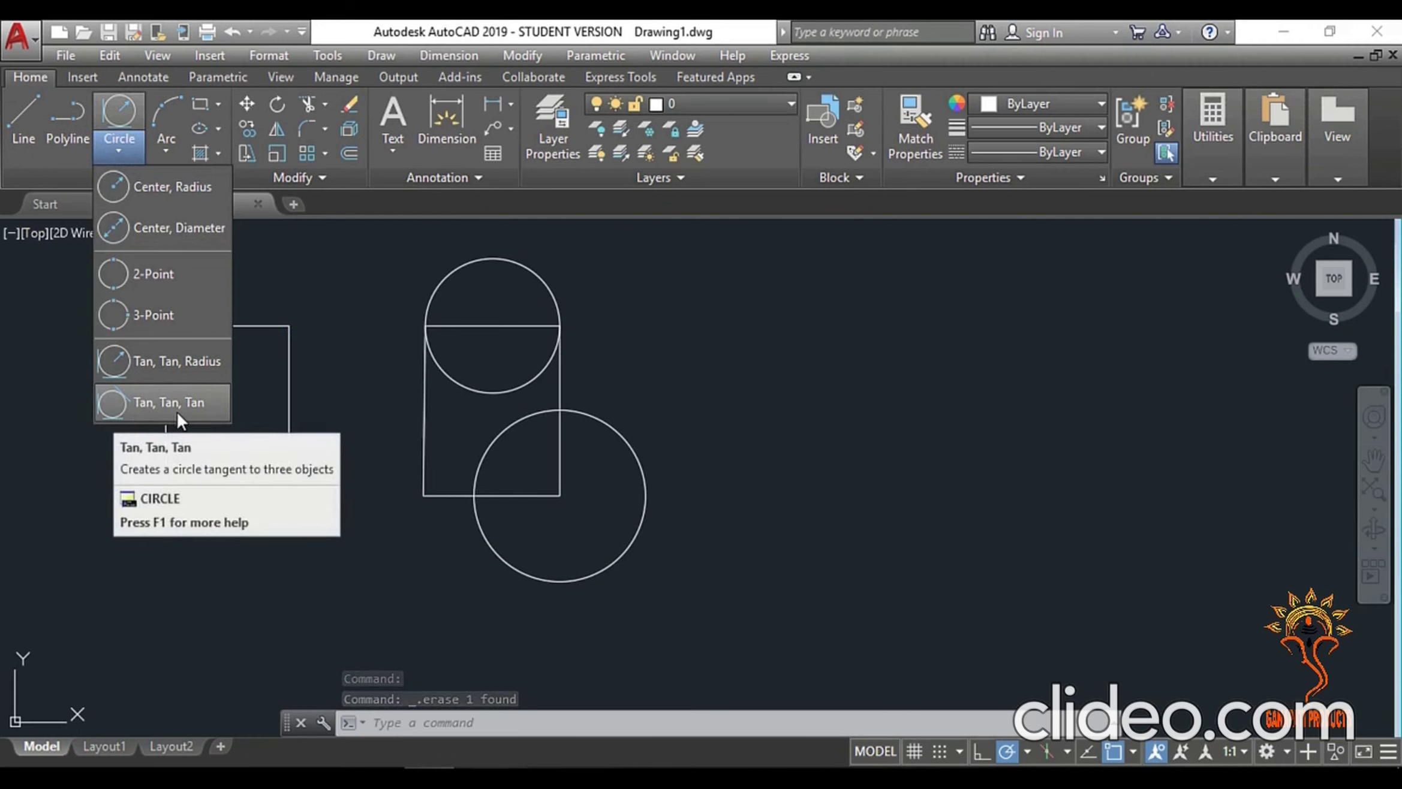
left_click(197, 412)
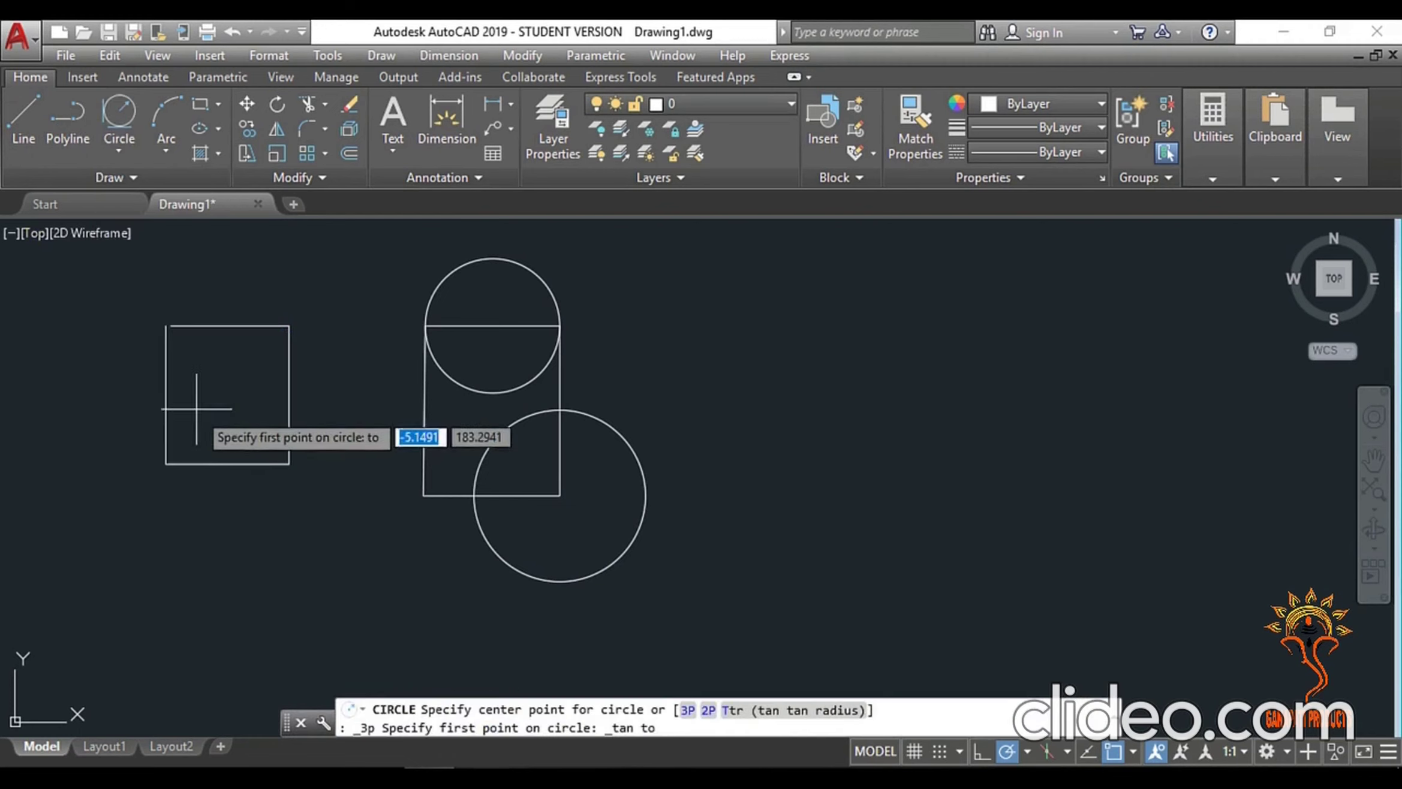
left_click(166, 394)
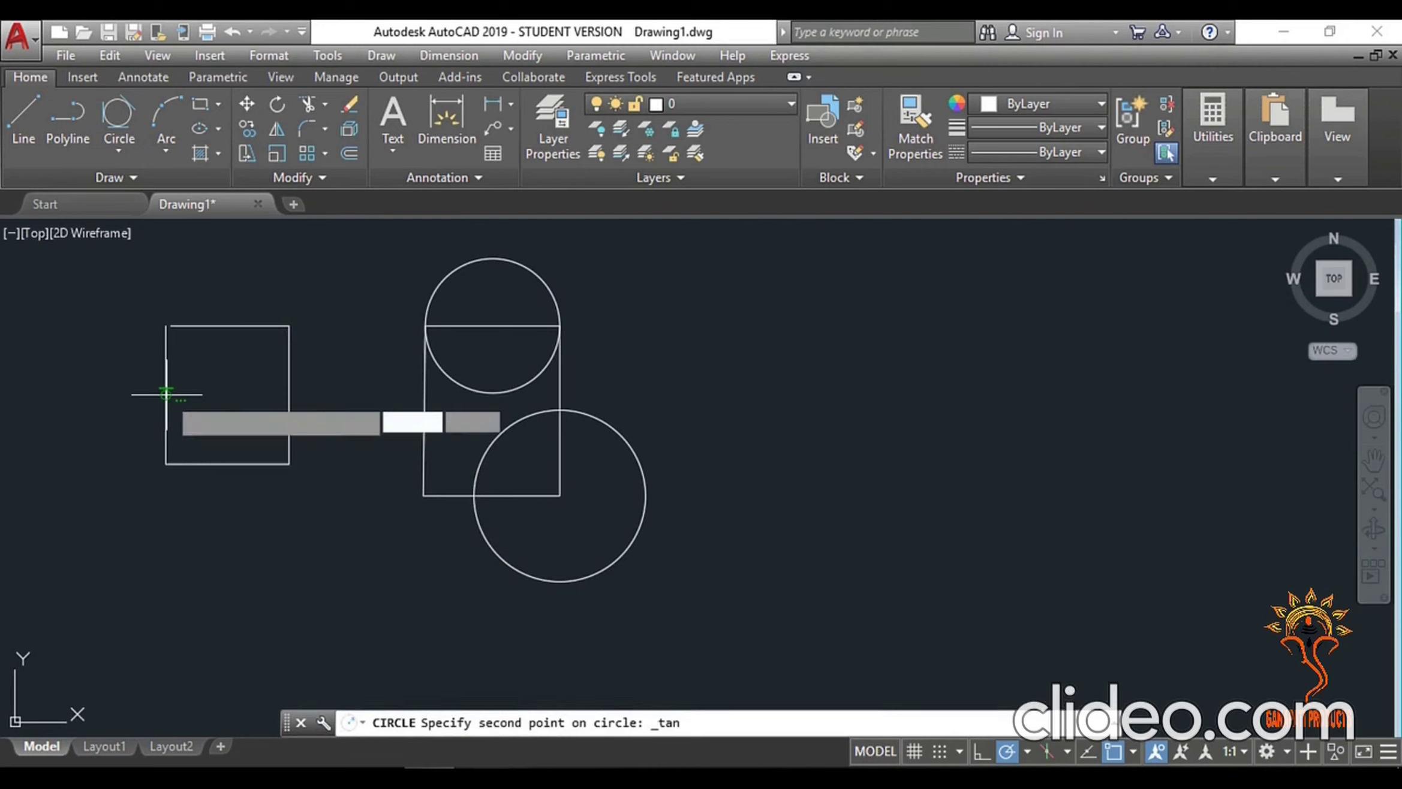
left_click(235, 327)
left_click(289, 401)
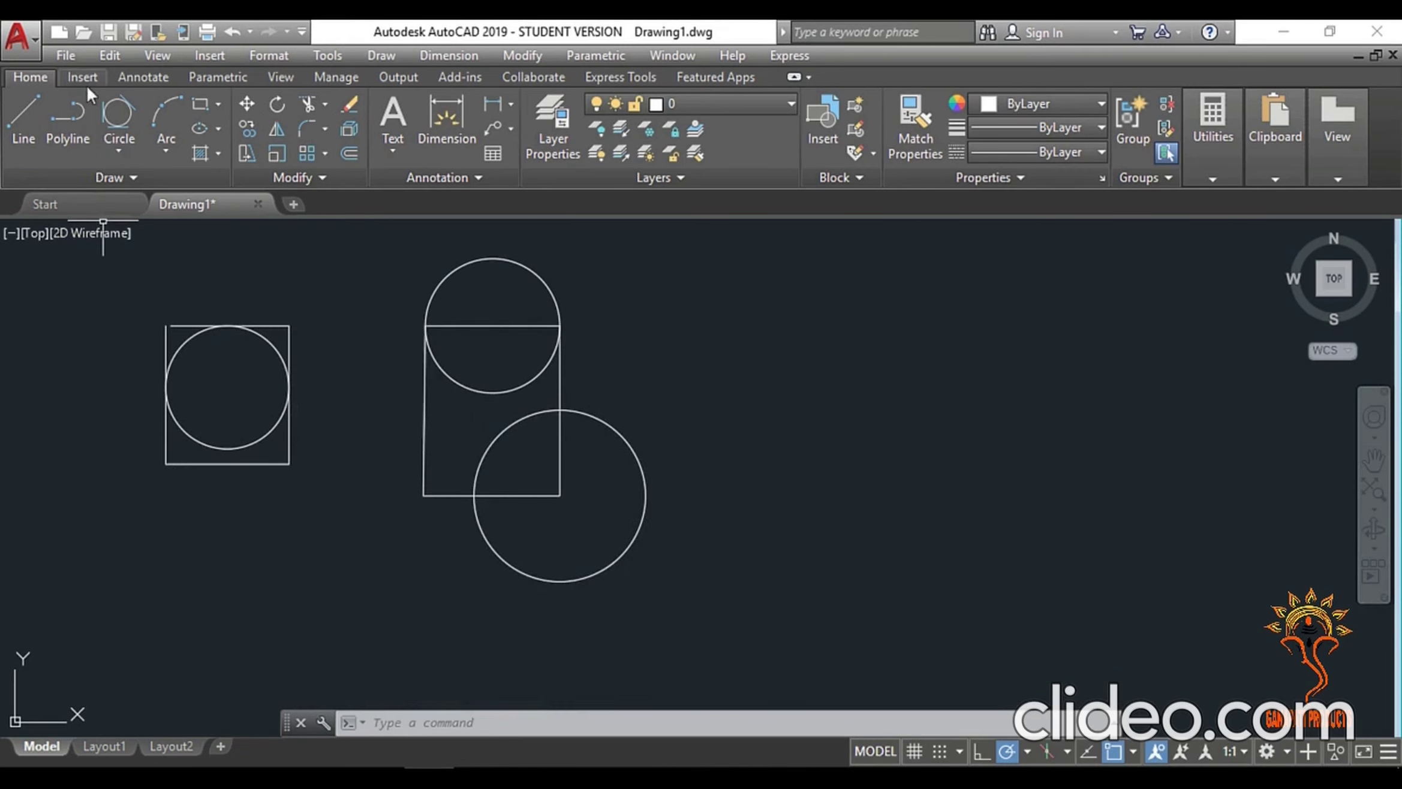
- Draw a Tan, Tan, Tan circle touching the large lower circle, the upper circle and the polyline rectangle's left edge
left_click(106, 117)
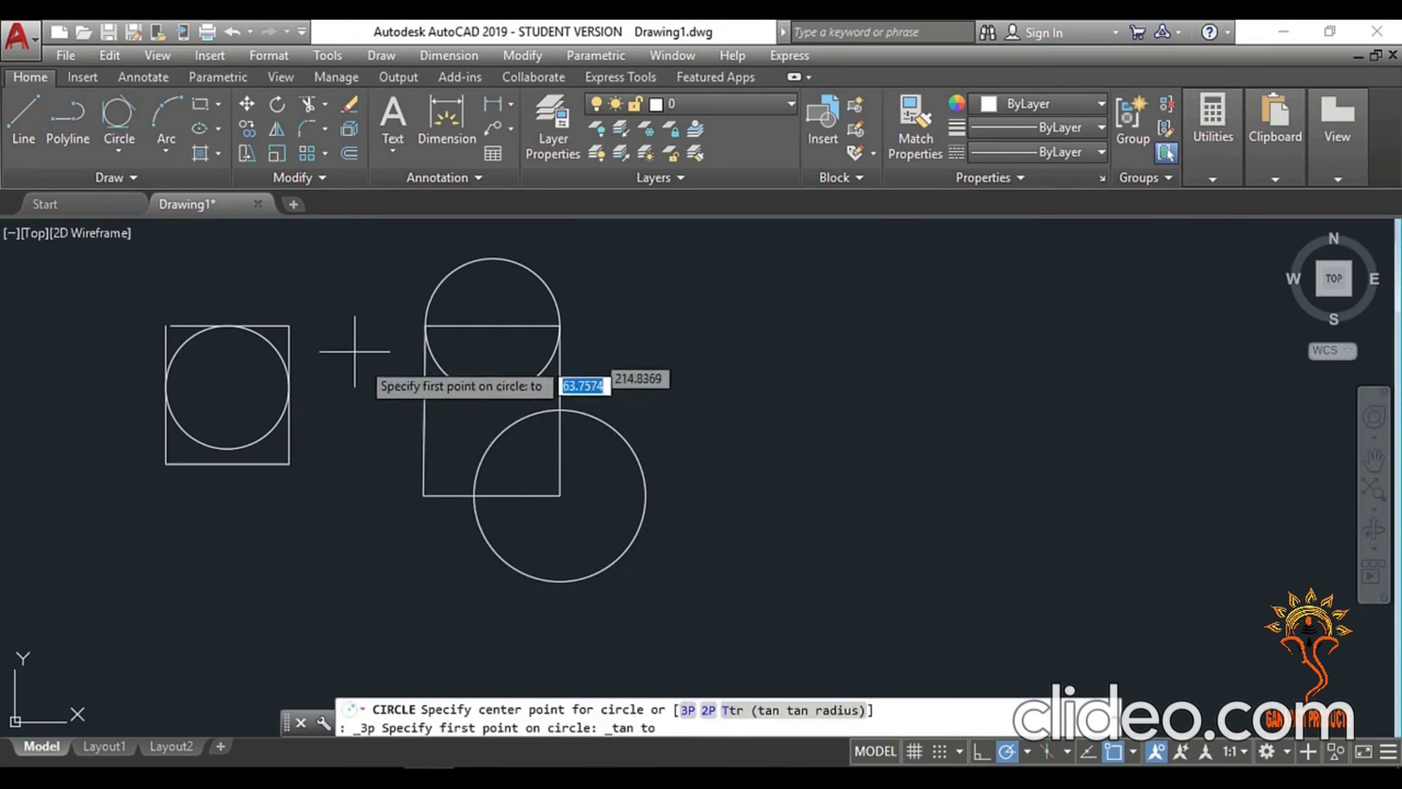
left_click(489, 445)
left_click(463, 392)
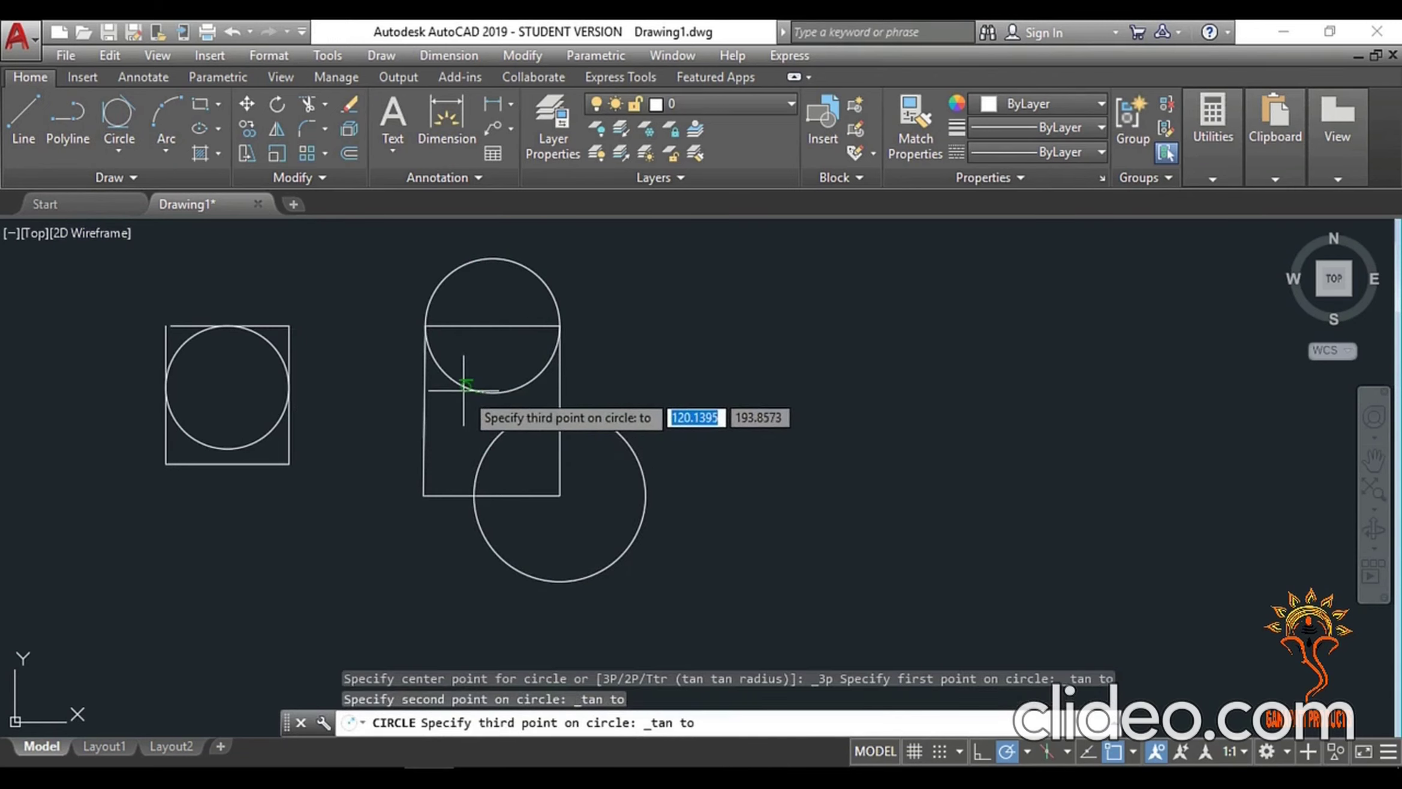
left_click(425, 424)
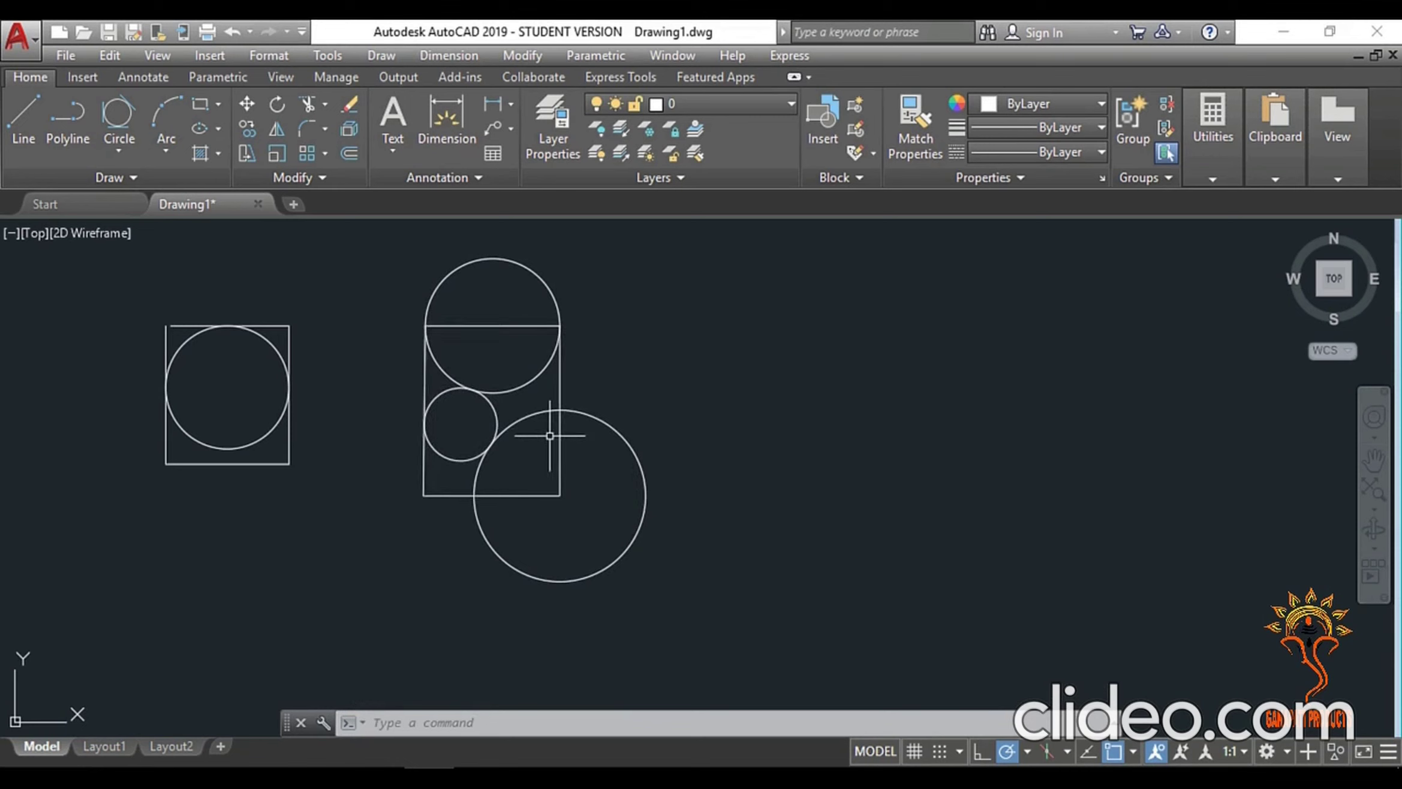
- Draw a Tan, Tan, Tan circle tangent to the polyline rectangle's right edge, the large circle and the rectangle's lower edge
left_click(112, 114)
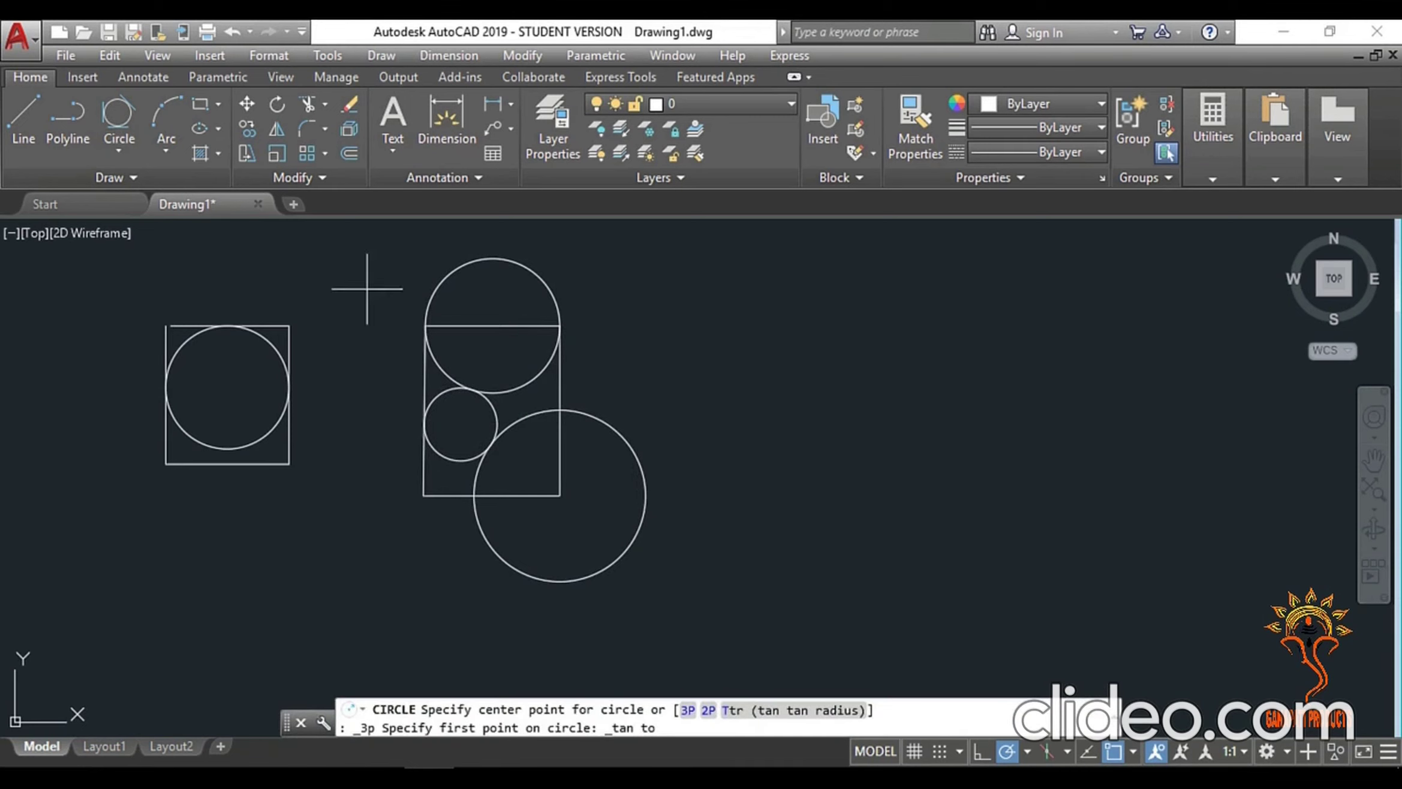
left_click(561, 452)
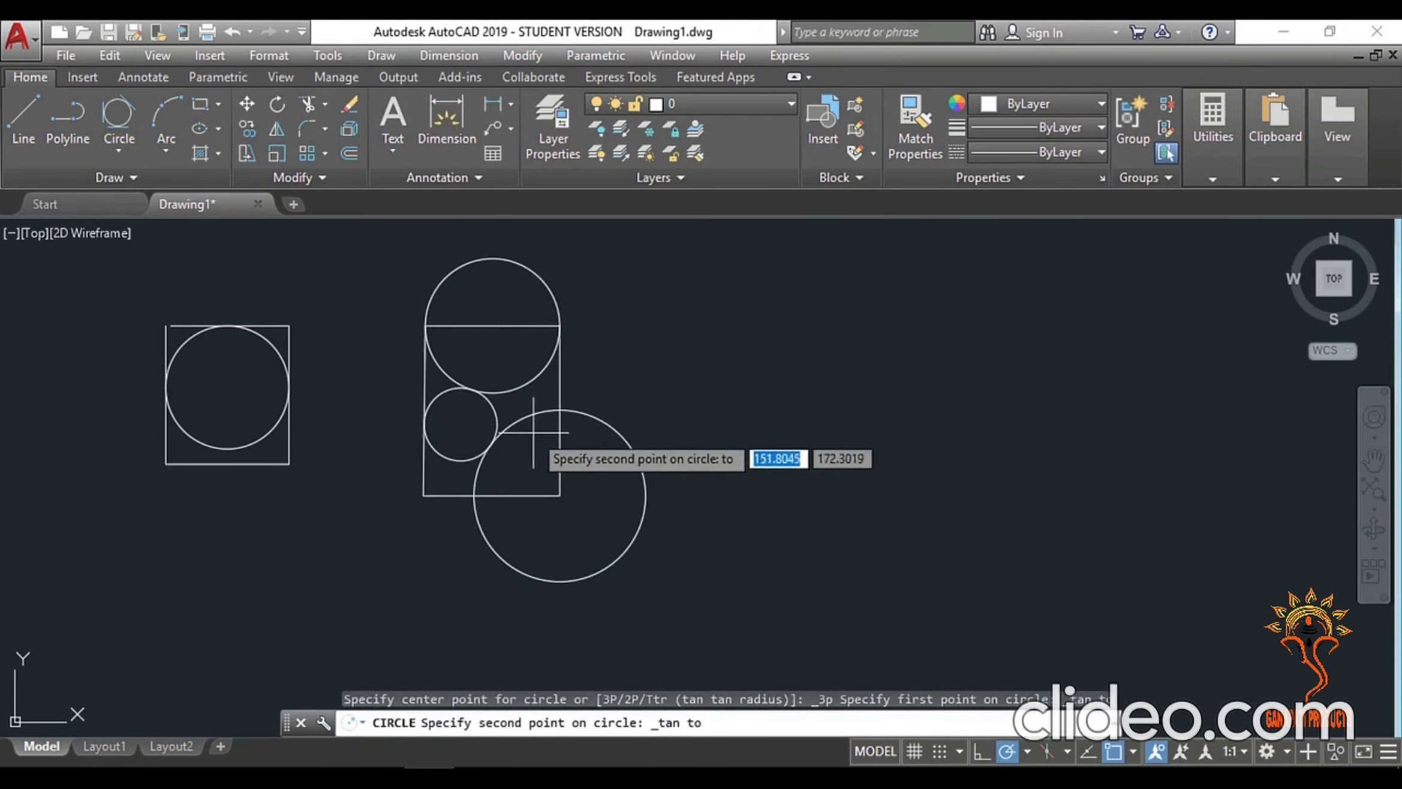
left_click(498, 435)
left_click(518, 495)
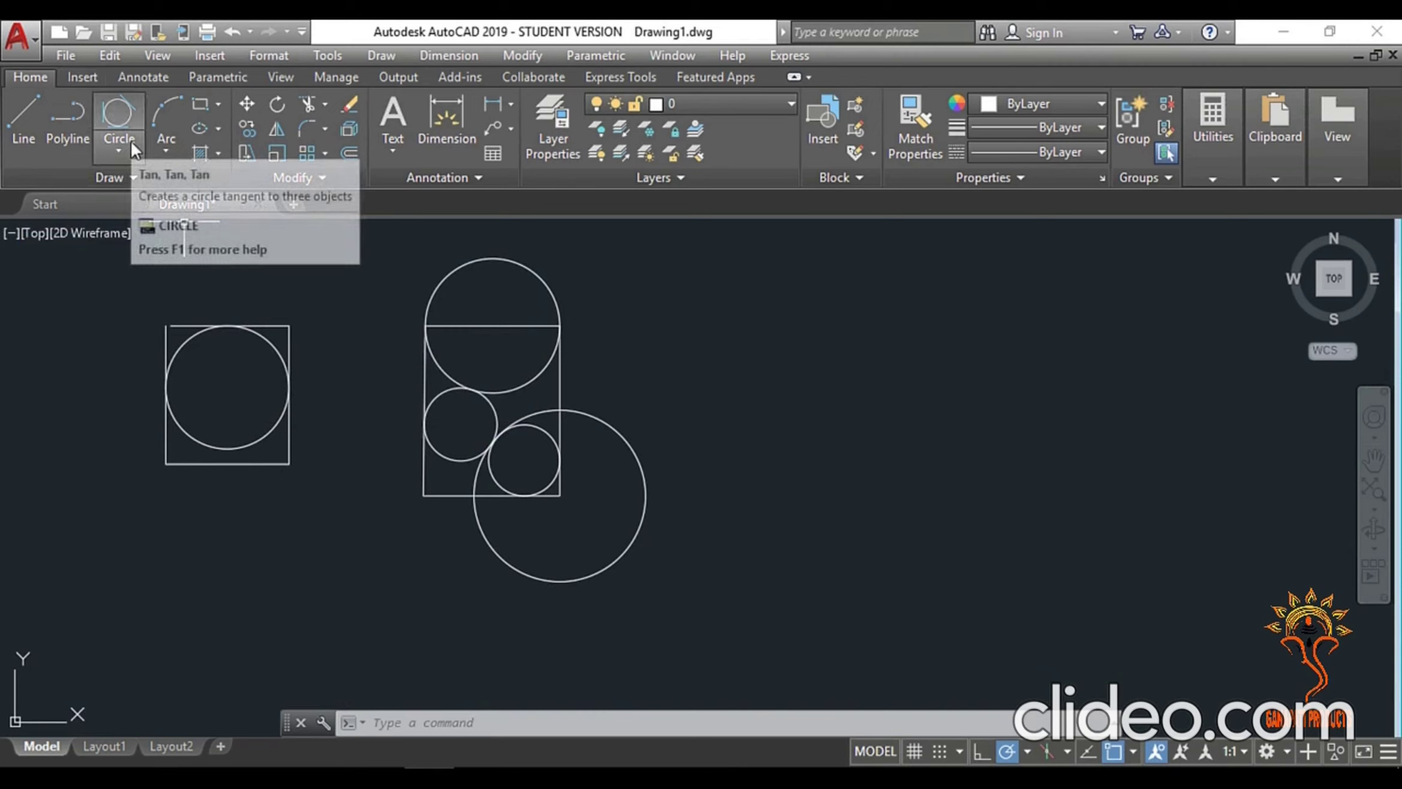
- Draw a 3-Point arc from the large circle's top quadrant through its centre to its right quadrant
left_click(169, 149)
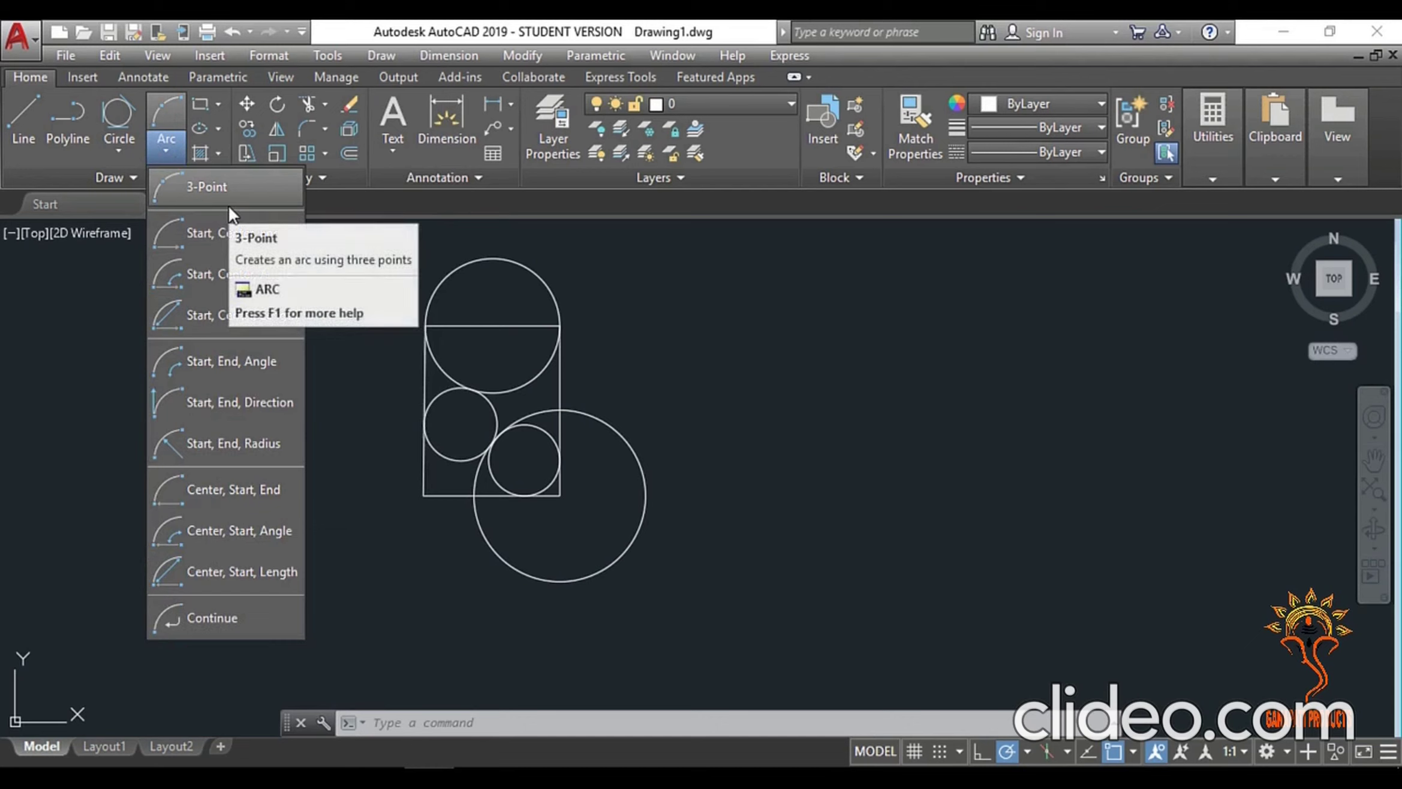
left_click(200, 187)
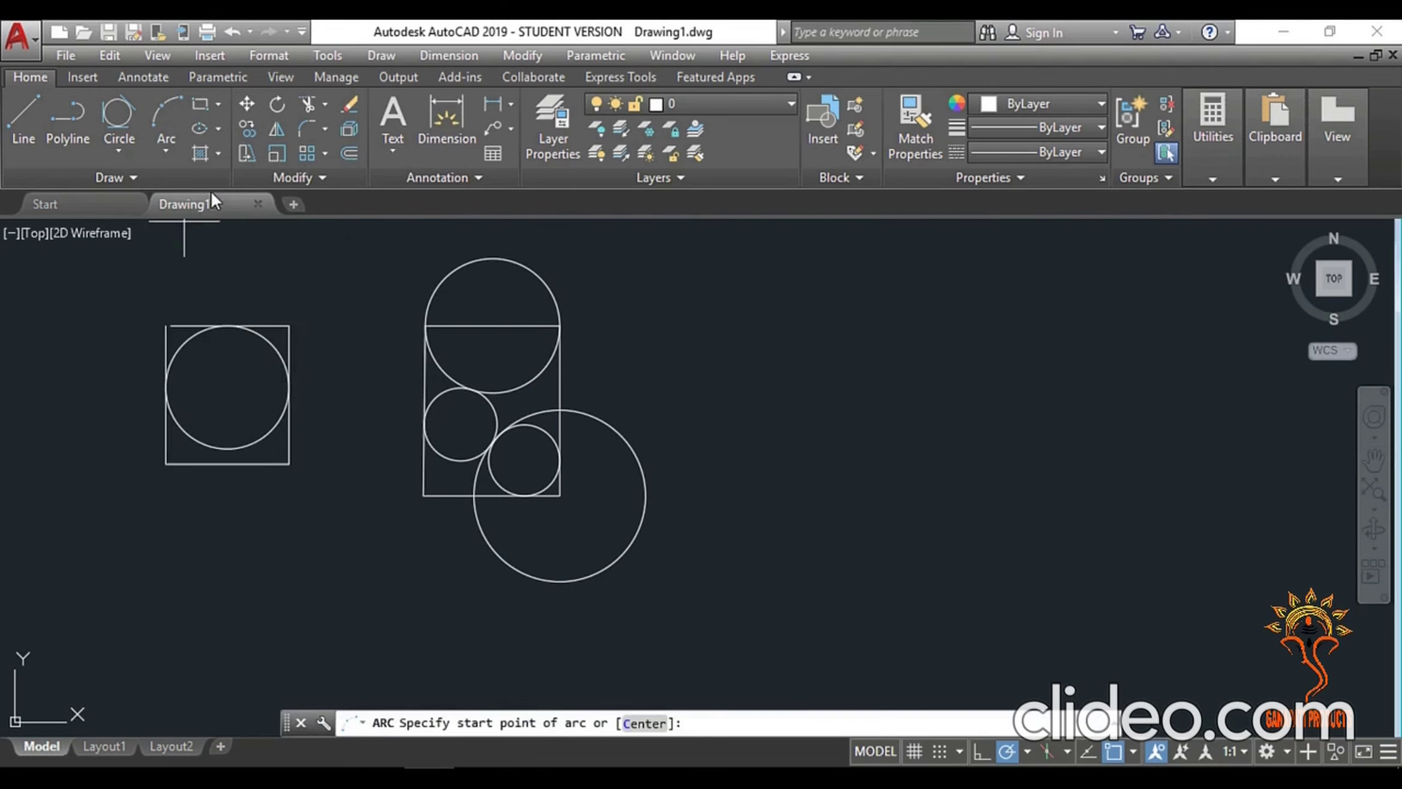
left_click(560, 410)
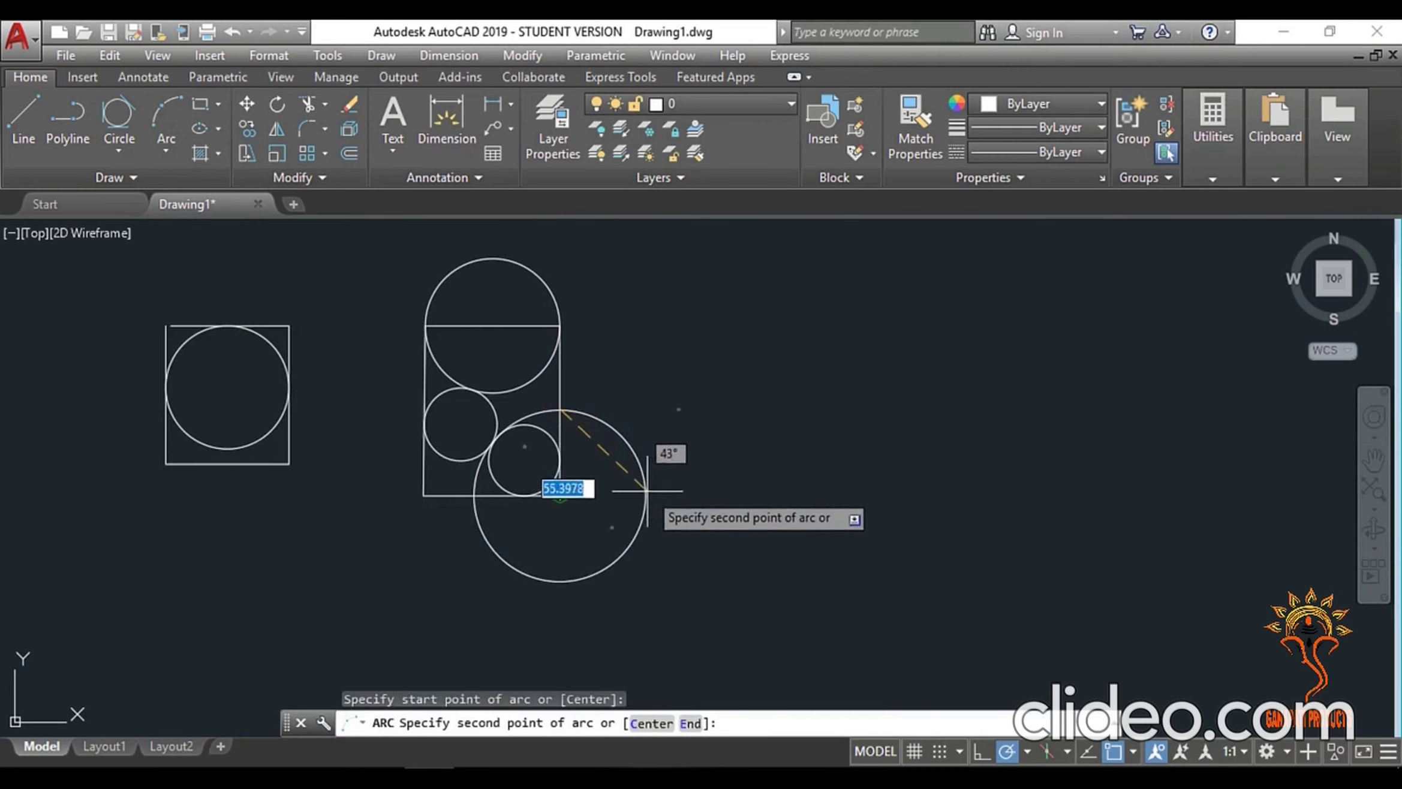
left_click(560, 495)
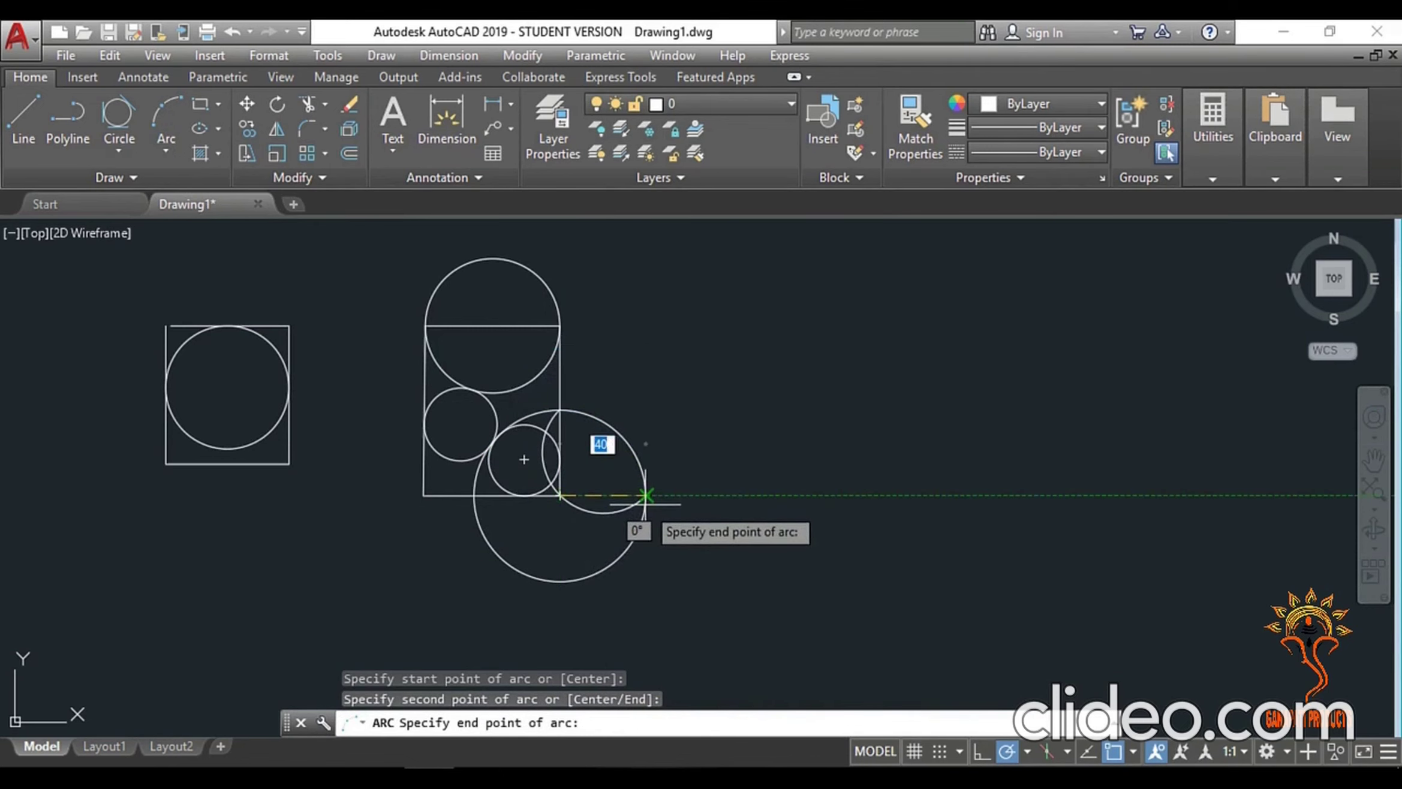
left_click(646, 496)
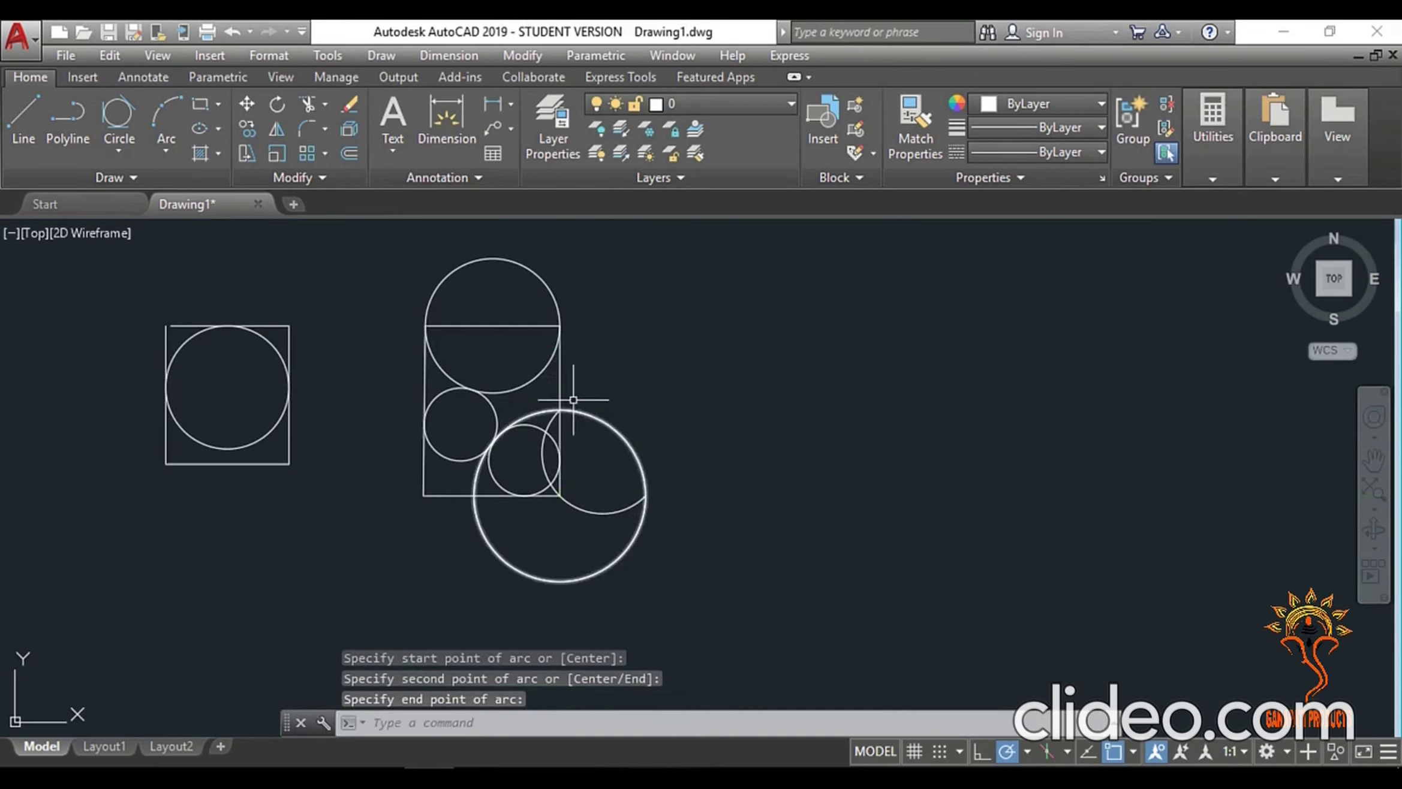
- Draw a 3-Point arc from the line rectangle's upper-left corner through its upper-right corner to the inscribed circle's right quadrant
left_click(167, 123)
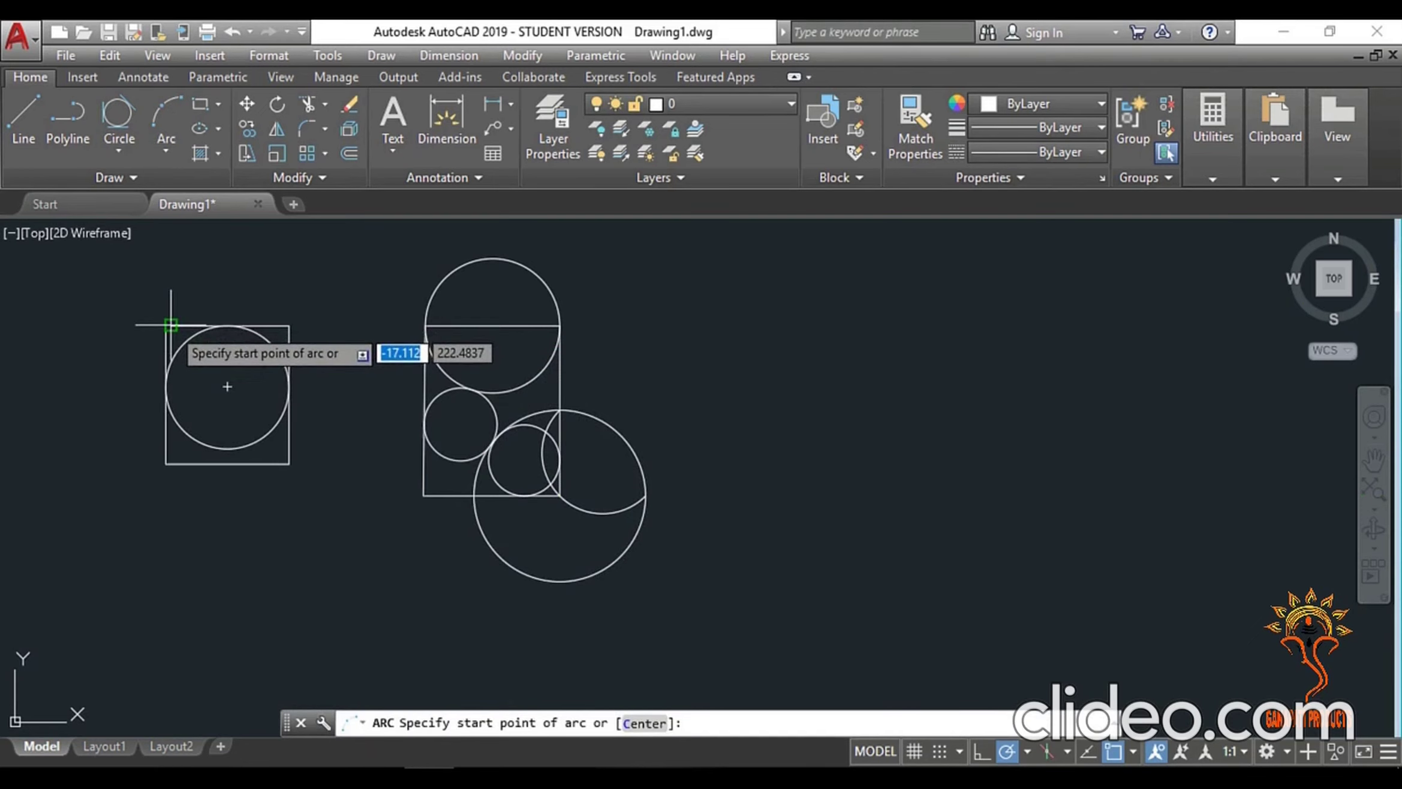
left_click(166, 325)
left_click(227, 387)
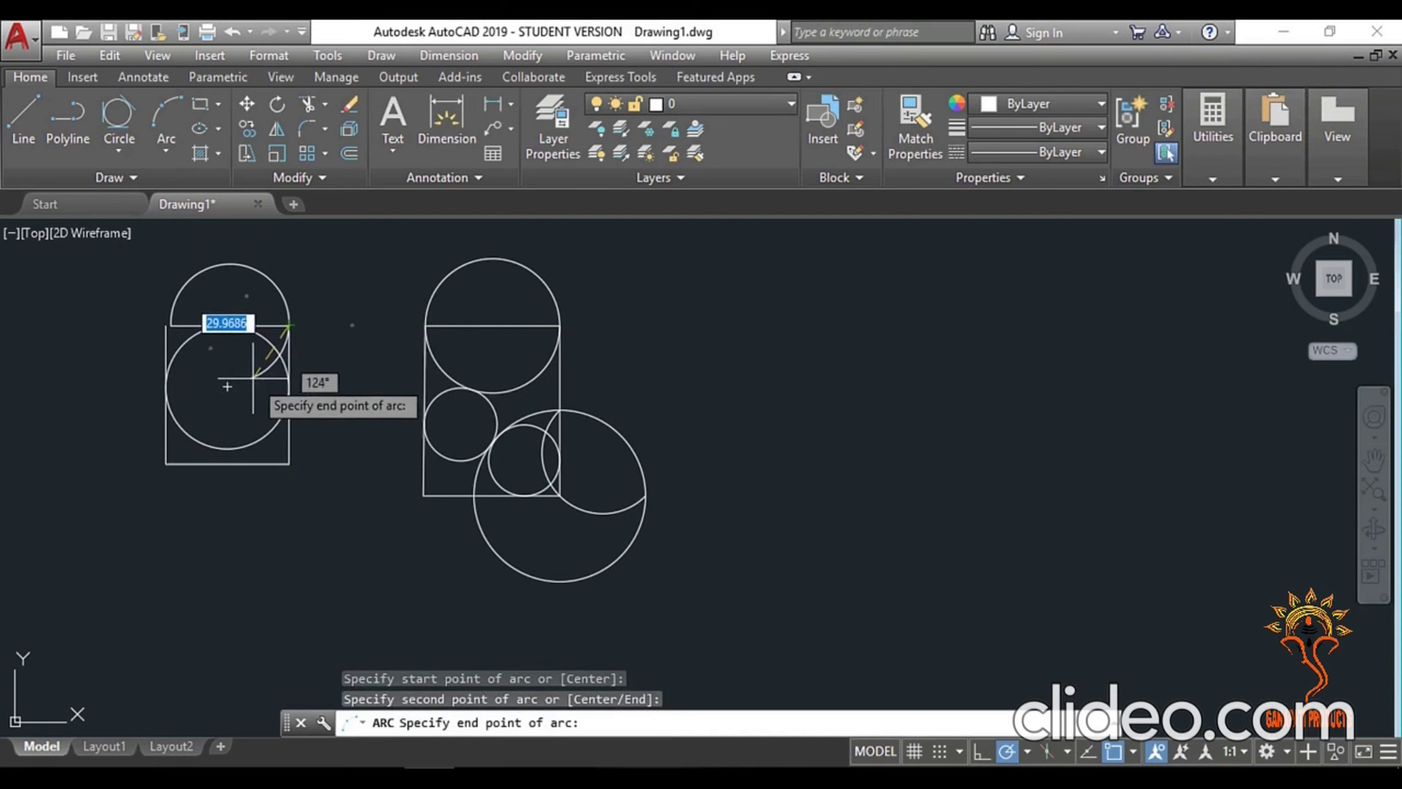
left_click(289, 387)
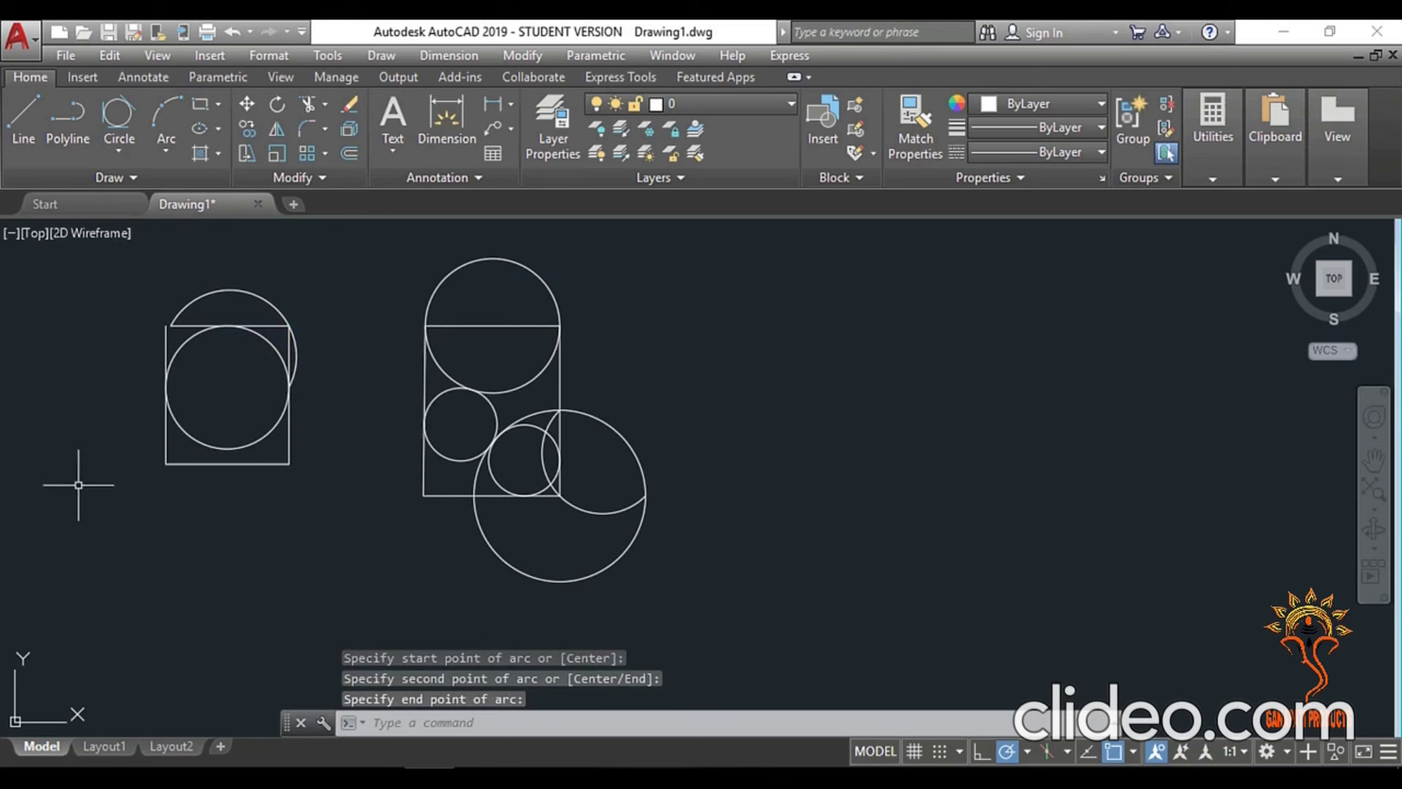
- Draw a Start, Center, End arc from the large circle's right quadrant, centred up and to the right, sweeping counterclockwise into open space
left_click(164, 152)
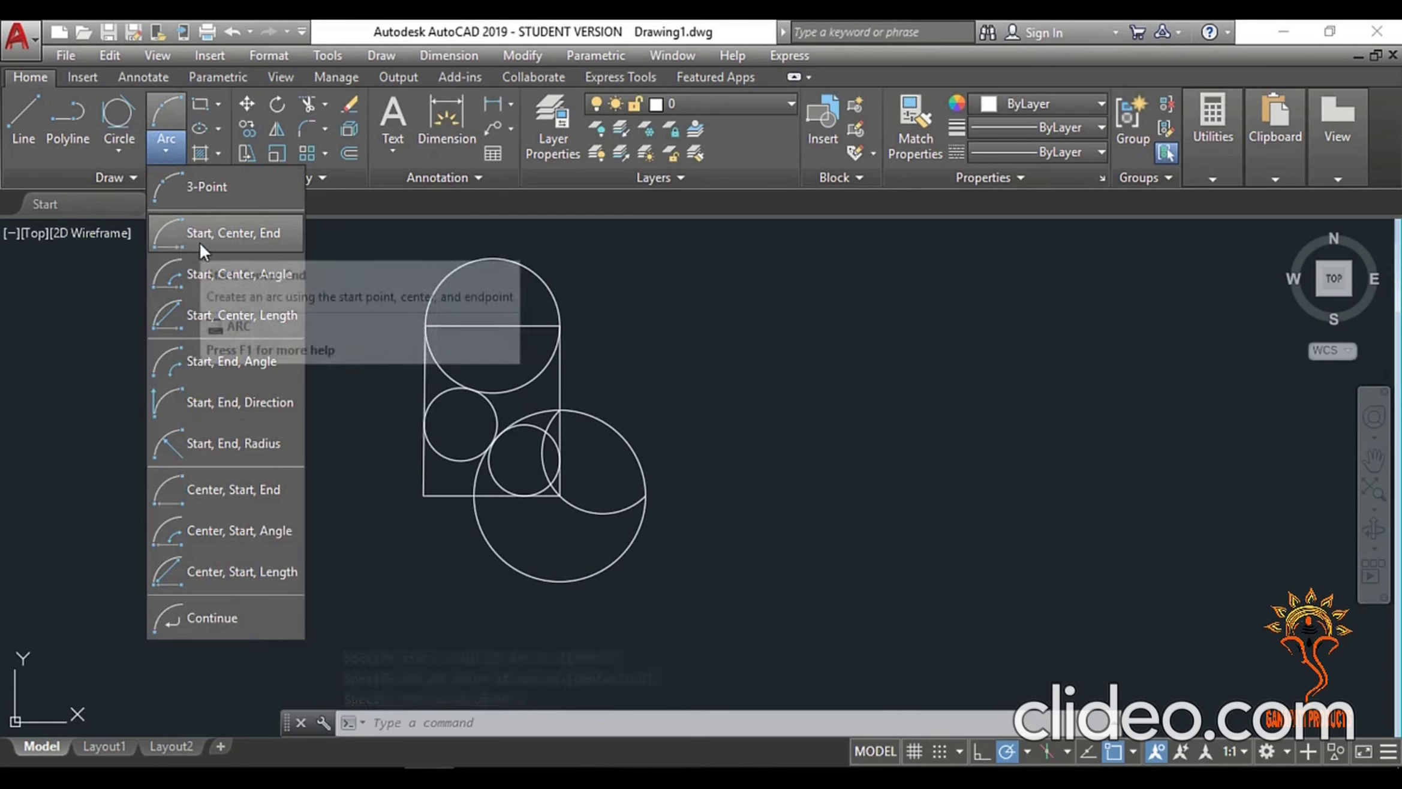
left_click(235, 247)
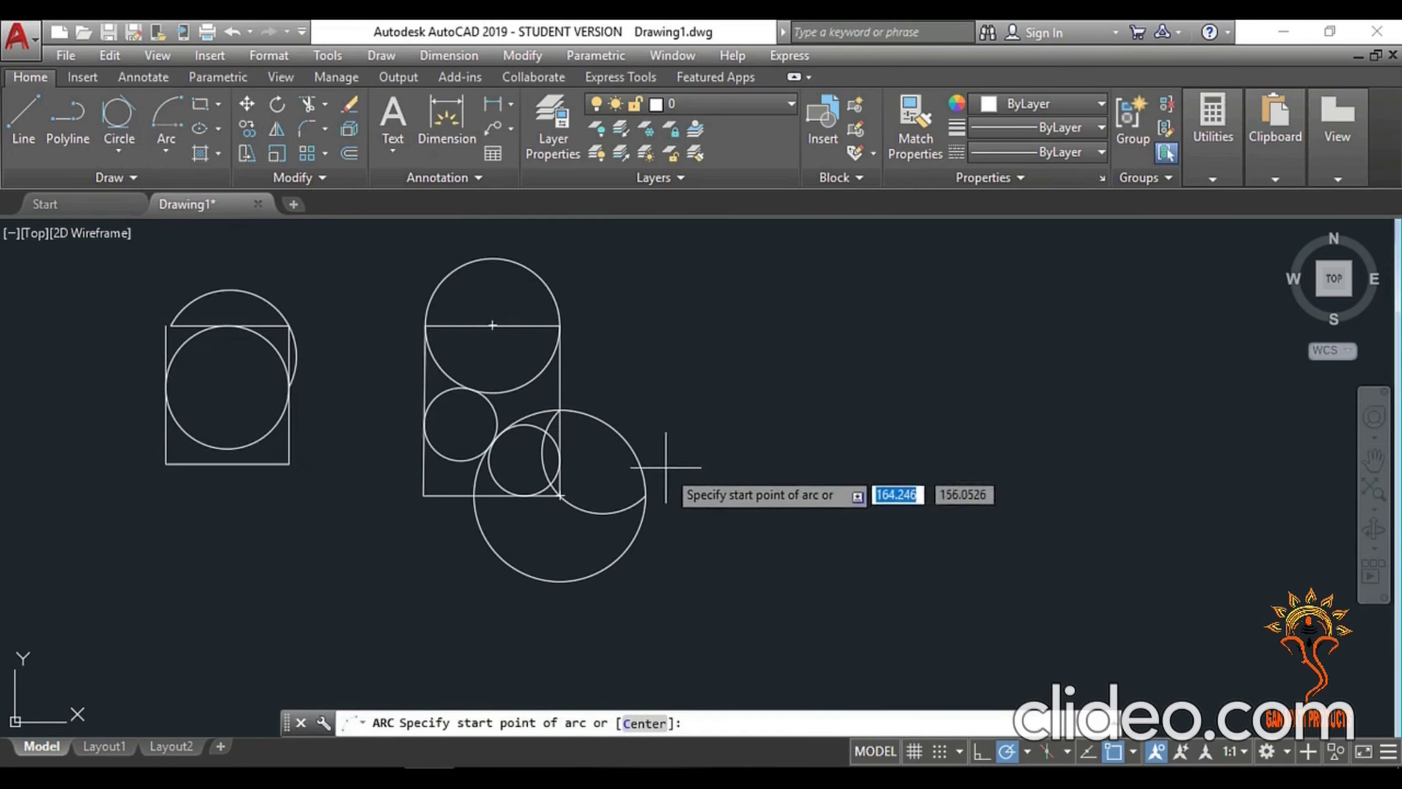
left_click(645, 496)
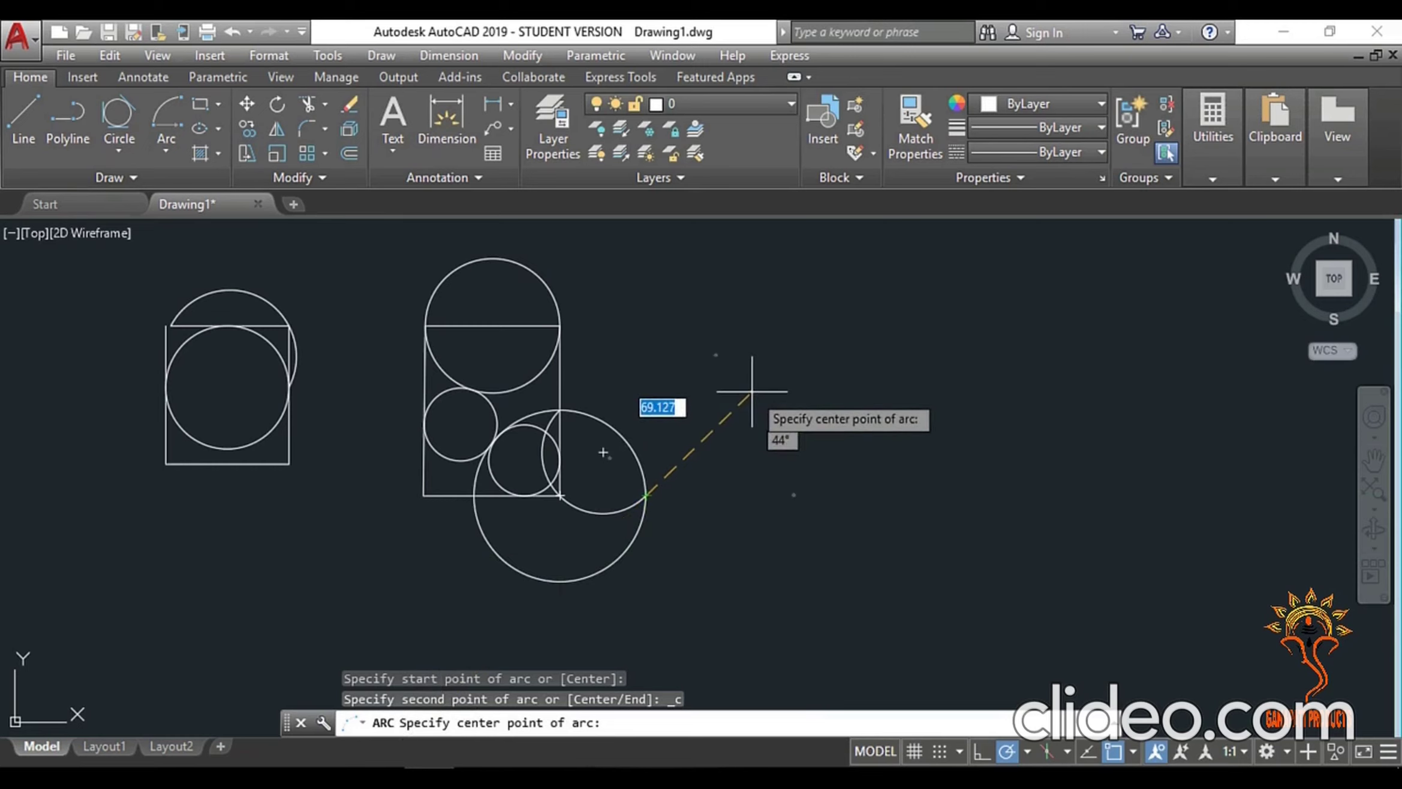
left_click(674, 429)
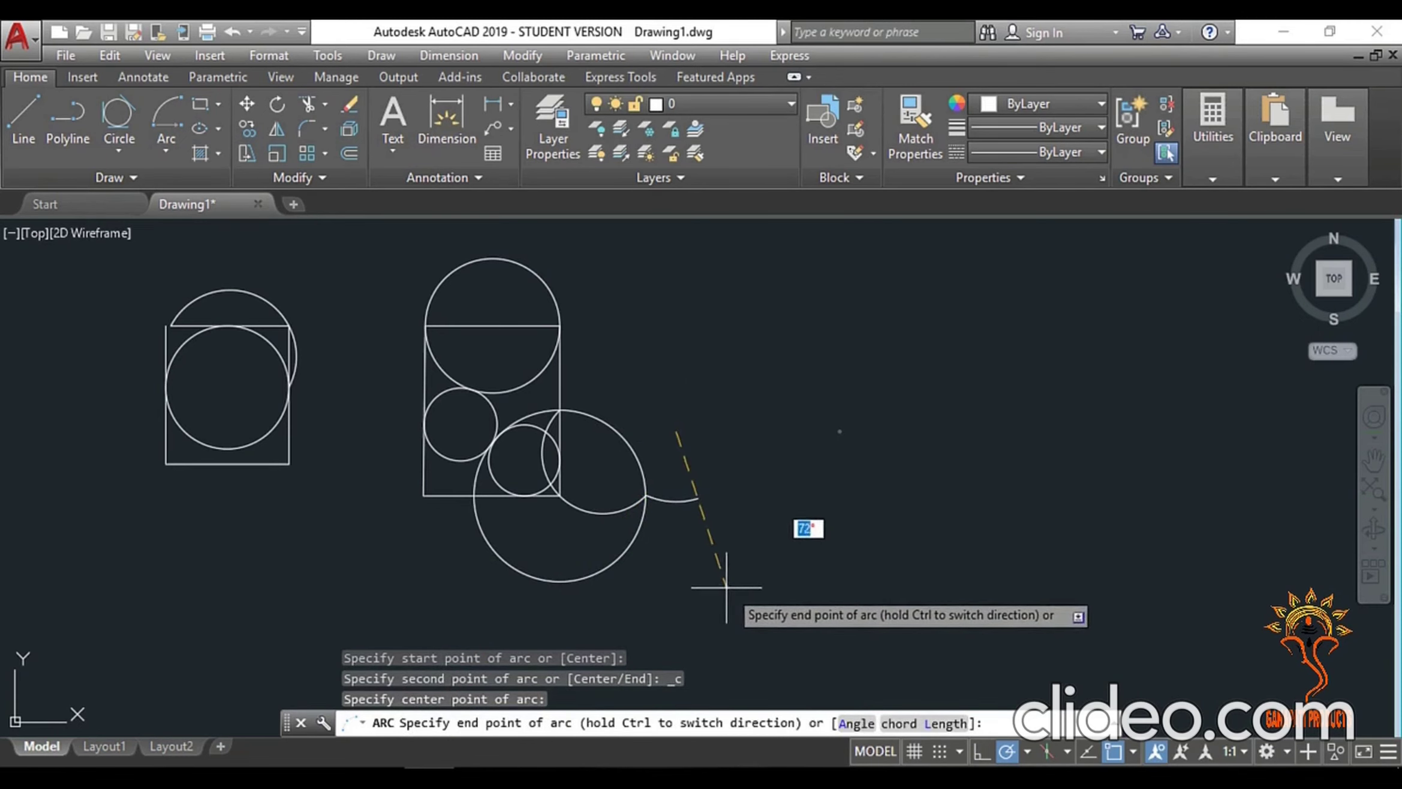
left_click(822, 346)
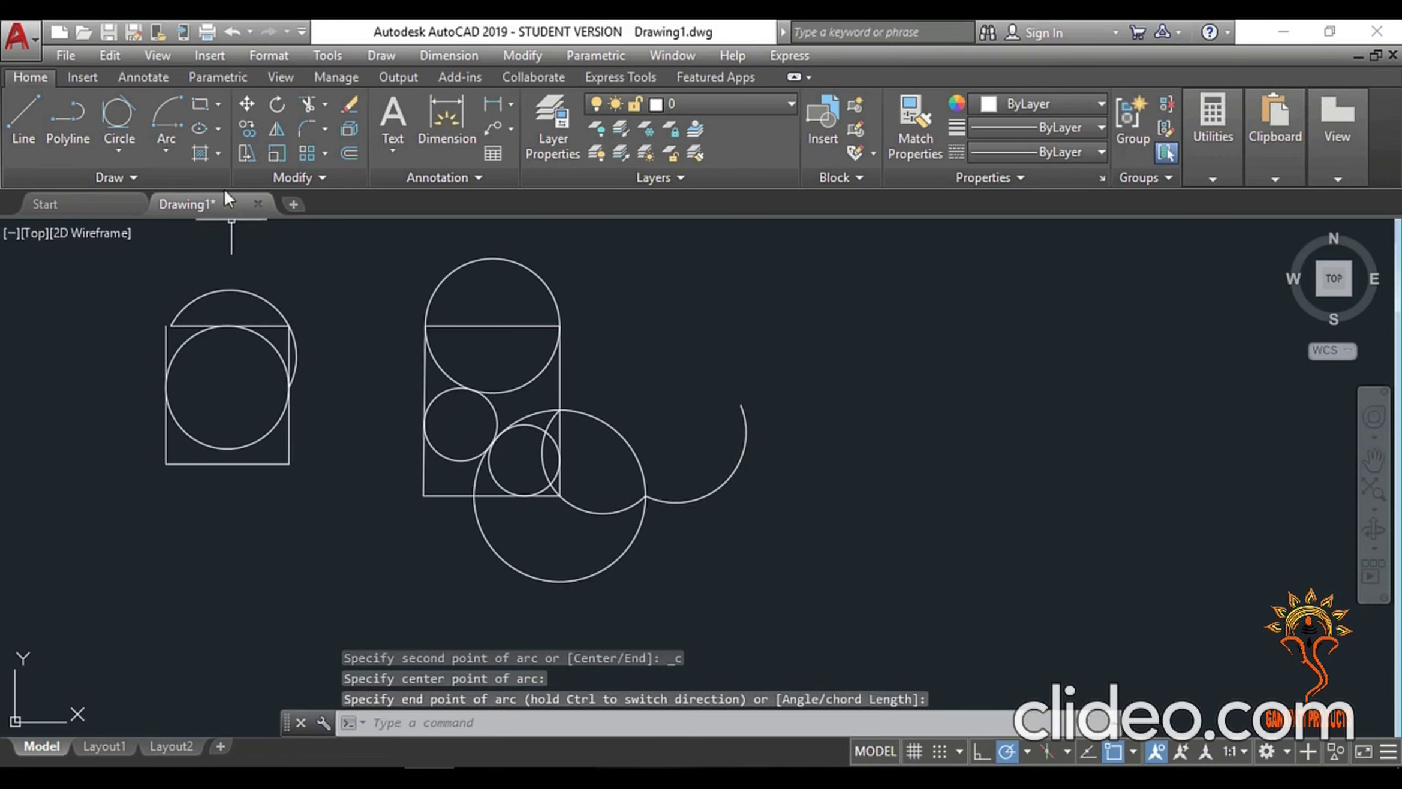
- Draw a Start, Center, Angle arc from the polyline rectangle's upper-right corner, centred directly to its right, with a 90° included angle
left_click(161, 153)
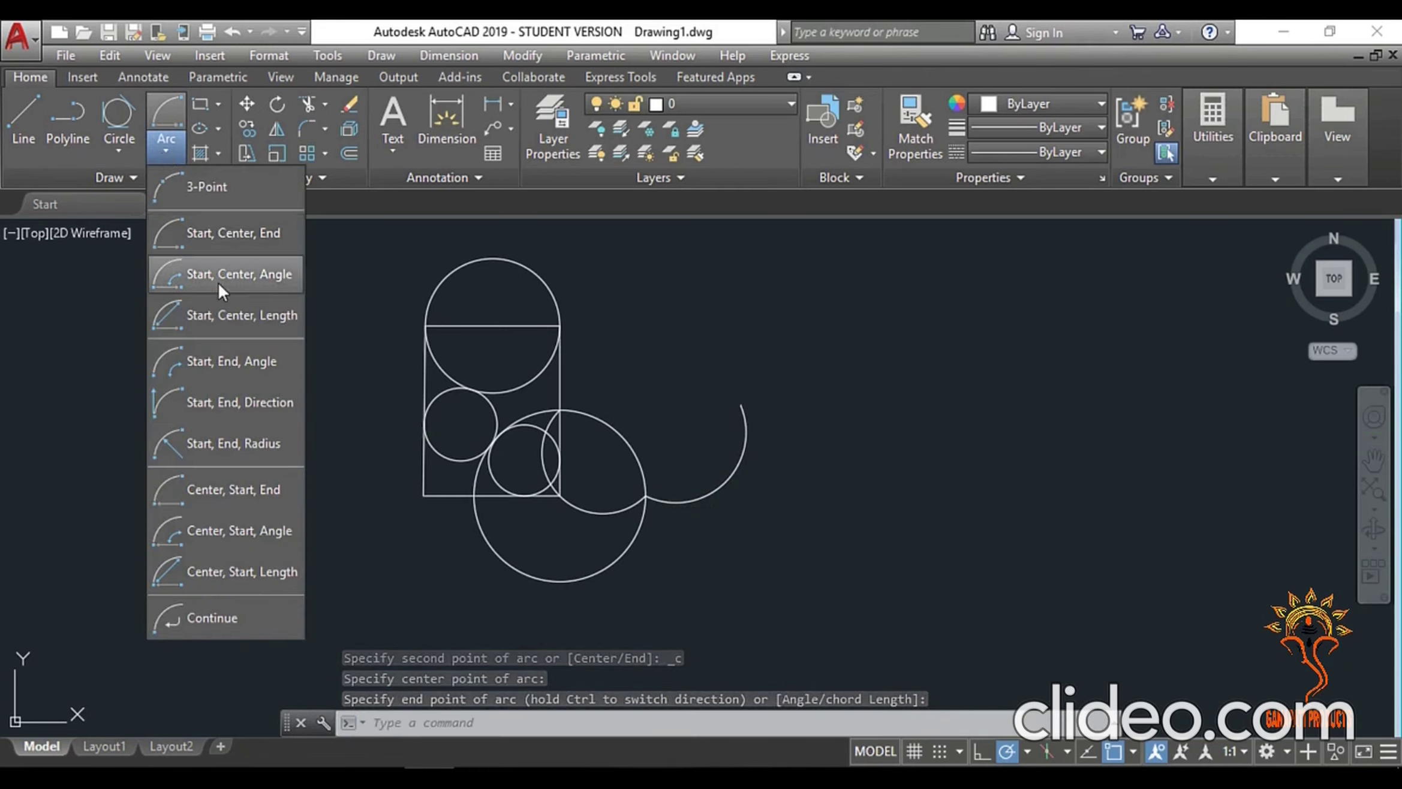
left_click(244, 280)
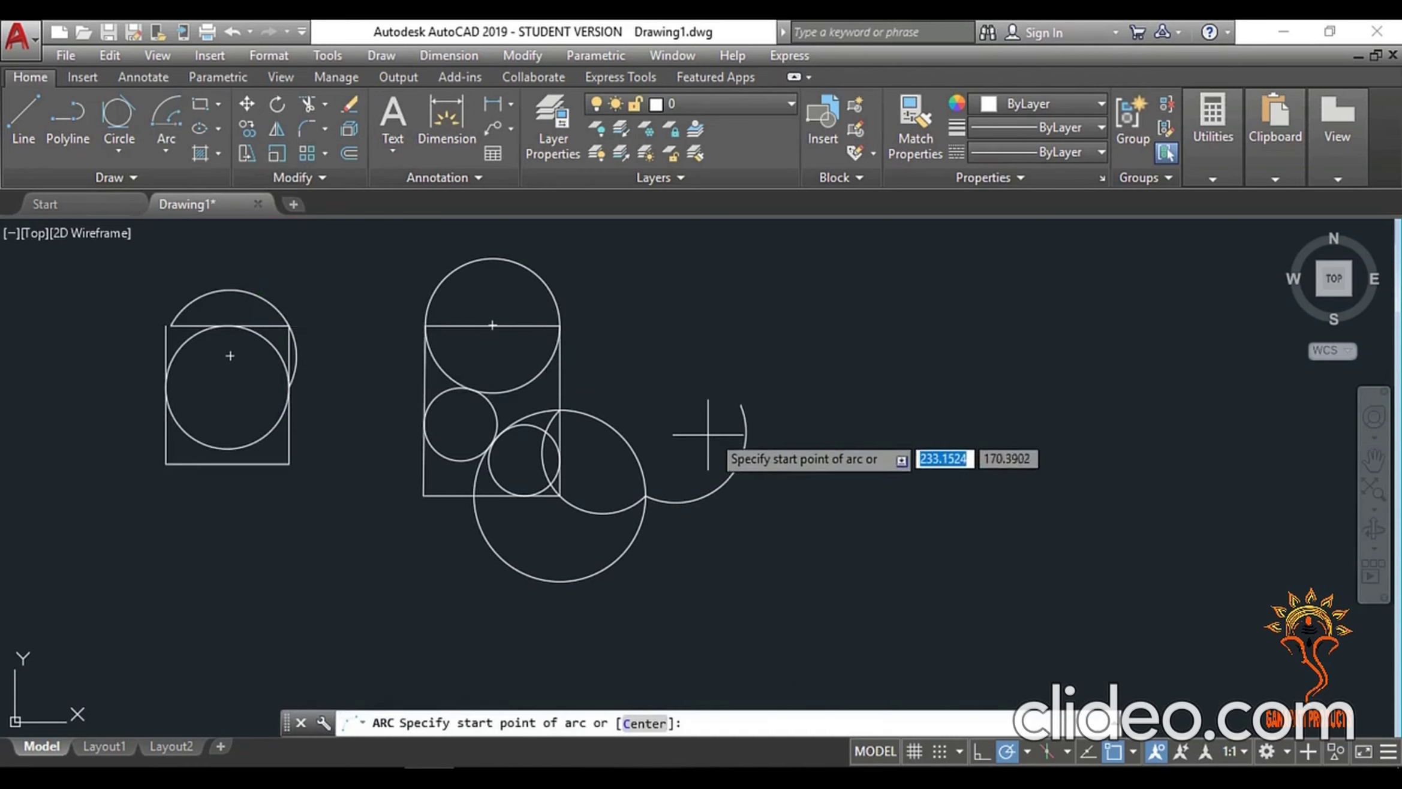
left_click(560, 325)
left_click(630, 325)
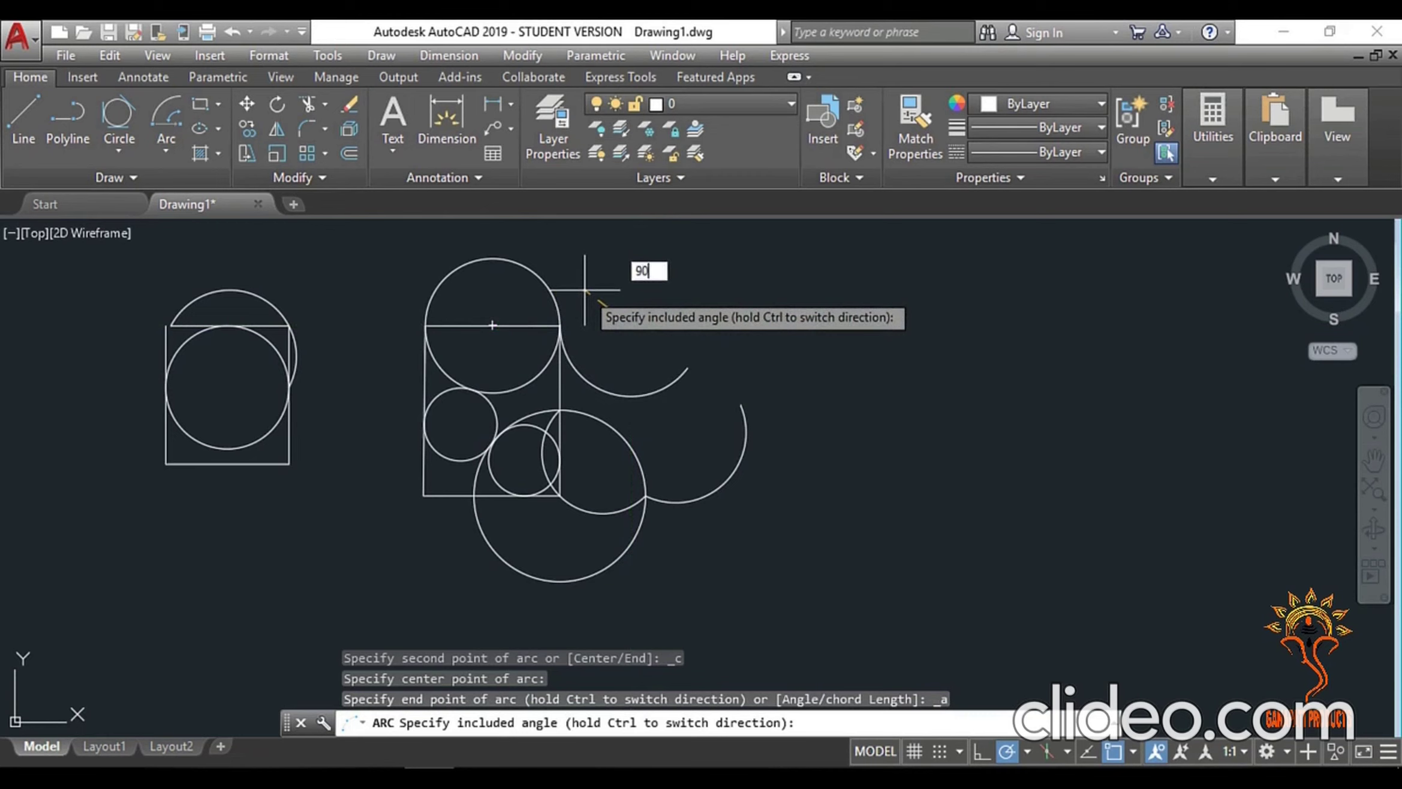
key("Return")
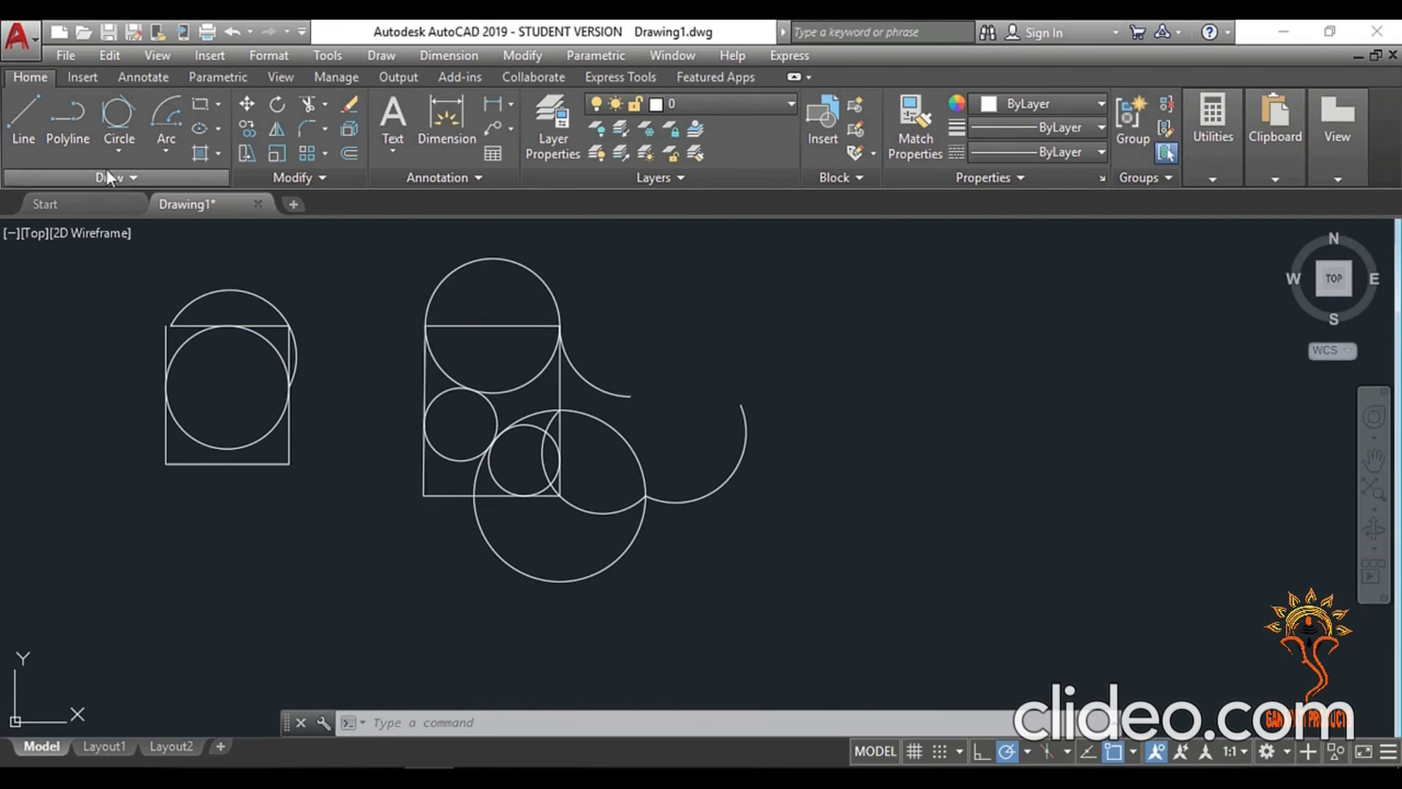
- Draw a Start, Center, Length arc from the open arc's upper end, centred up and to the right, picking the chord length freehand
left_click(160, 152)
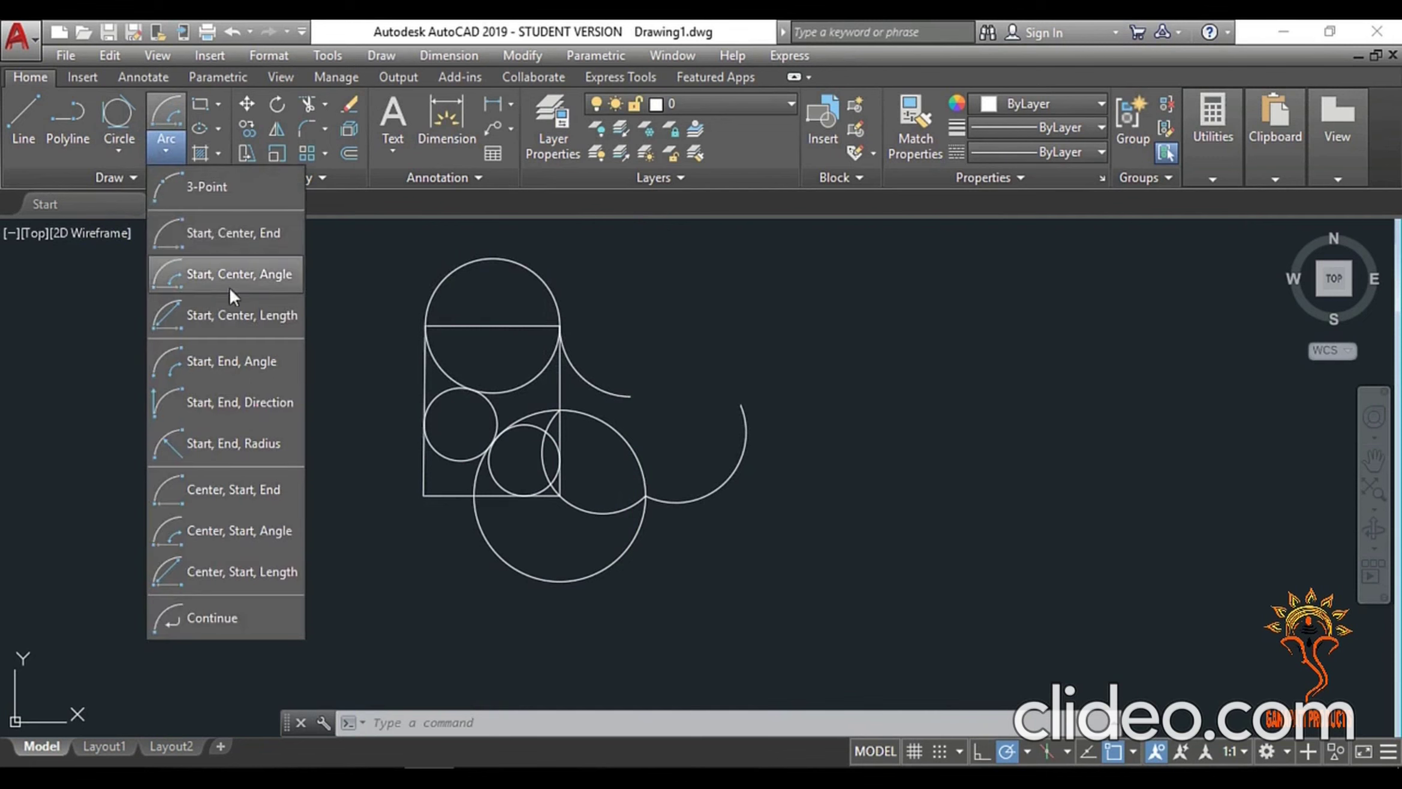
left_click(256, 321)
left_click(740, 405)
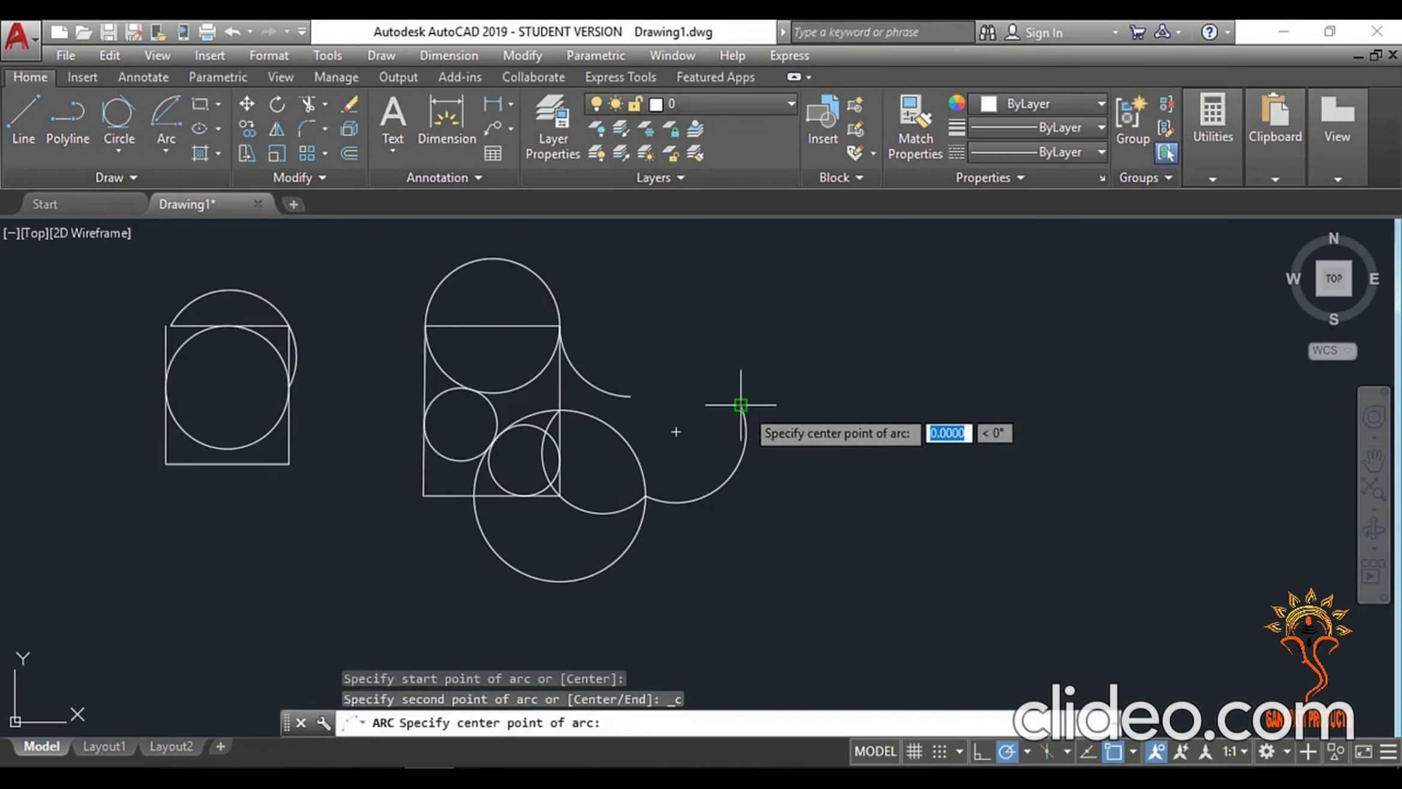
left_click(845, 363)
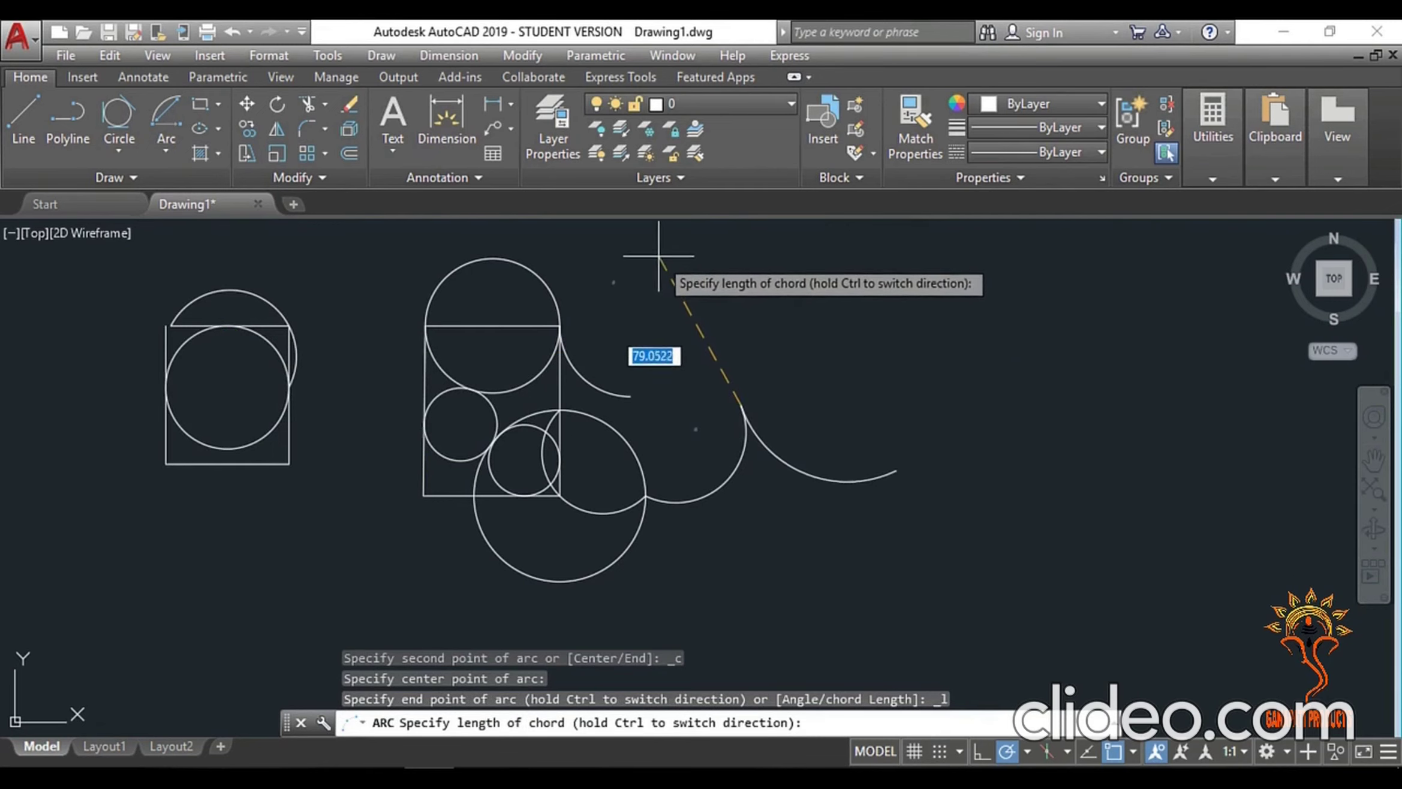
left_click(683, 314)
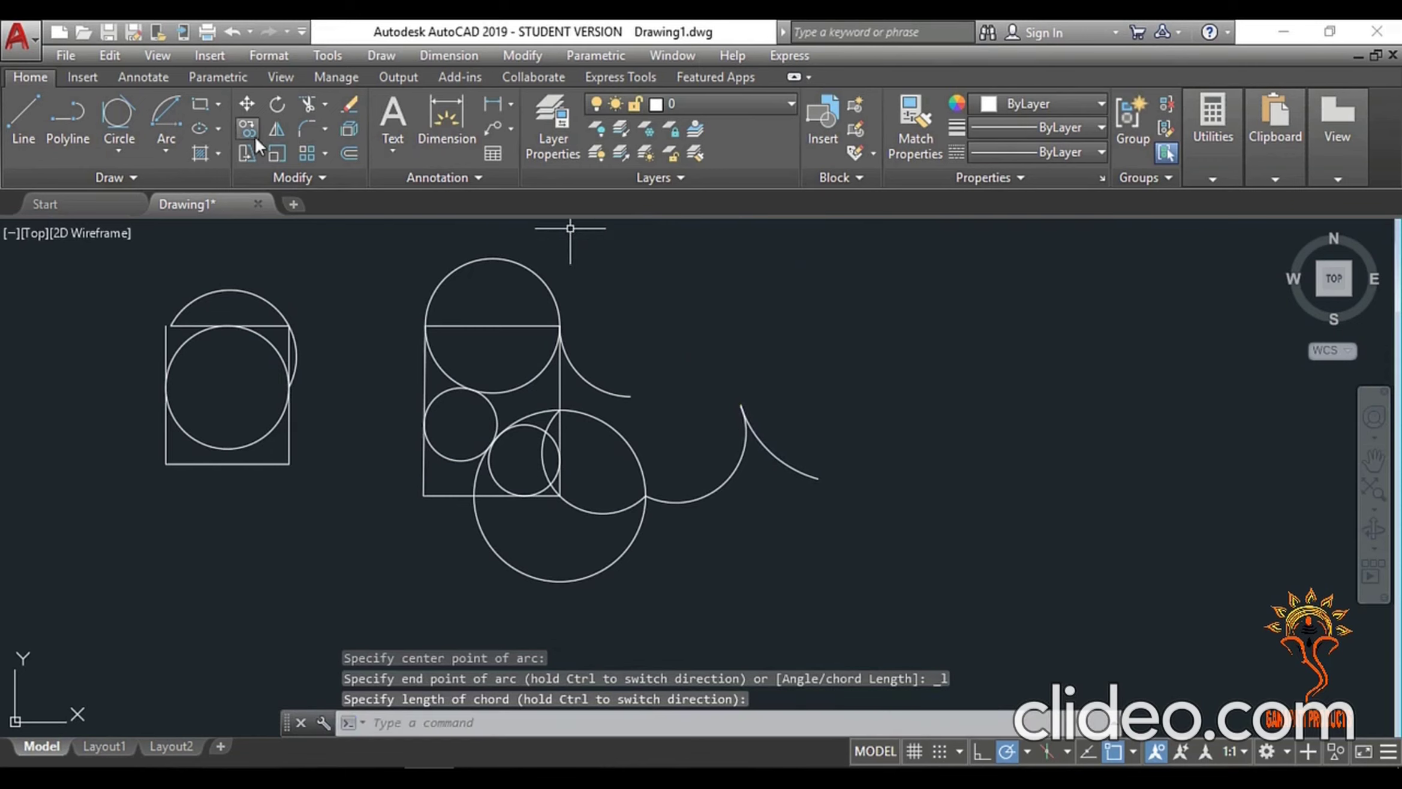
- Select all the rectangles, circles and arcs in the drawing and delete them
left_click(163, 161)
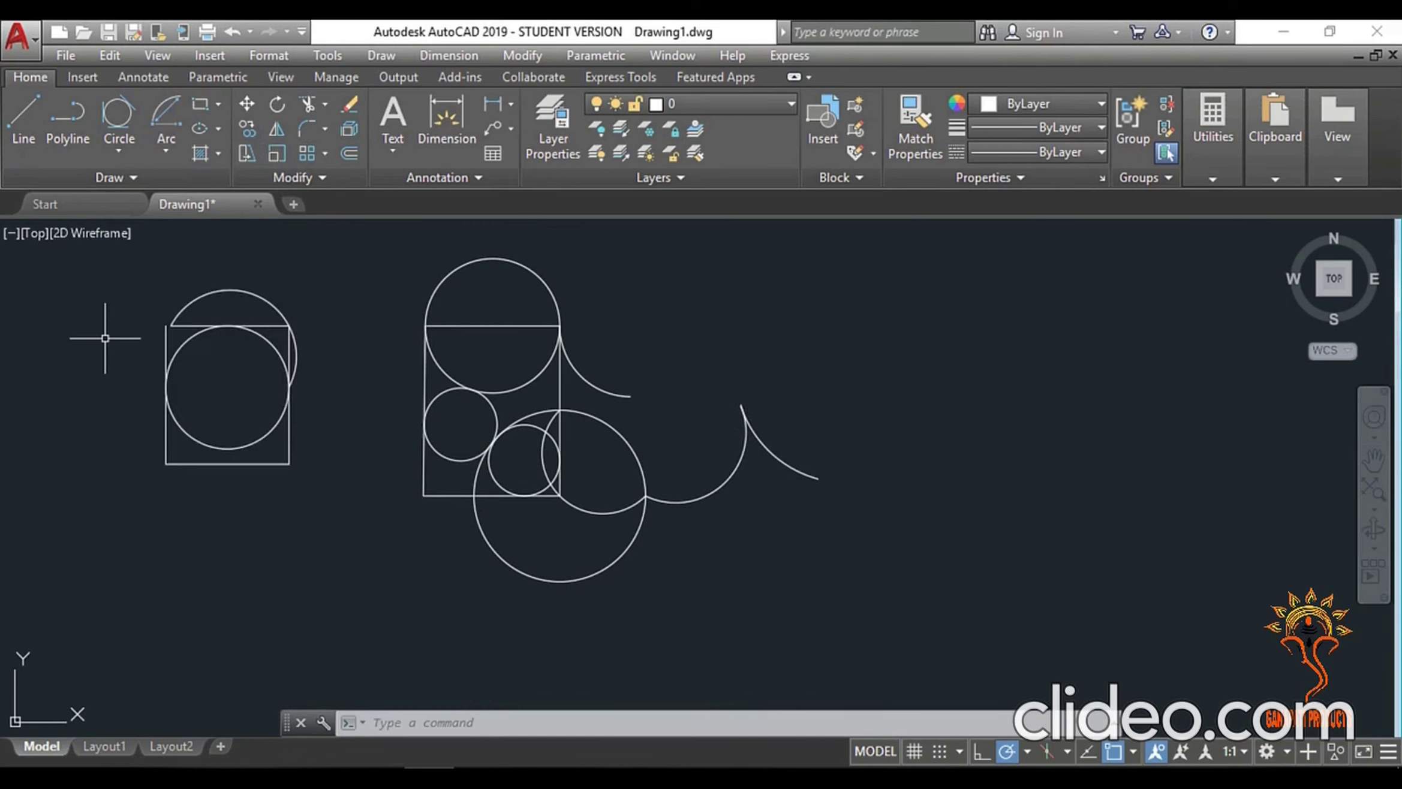
left_click(886, 259)
left_click(135, 624)
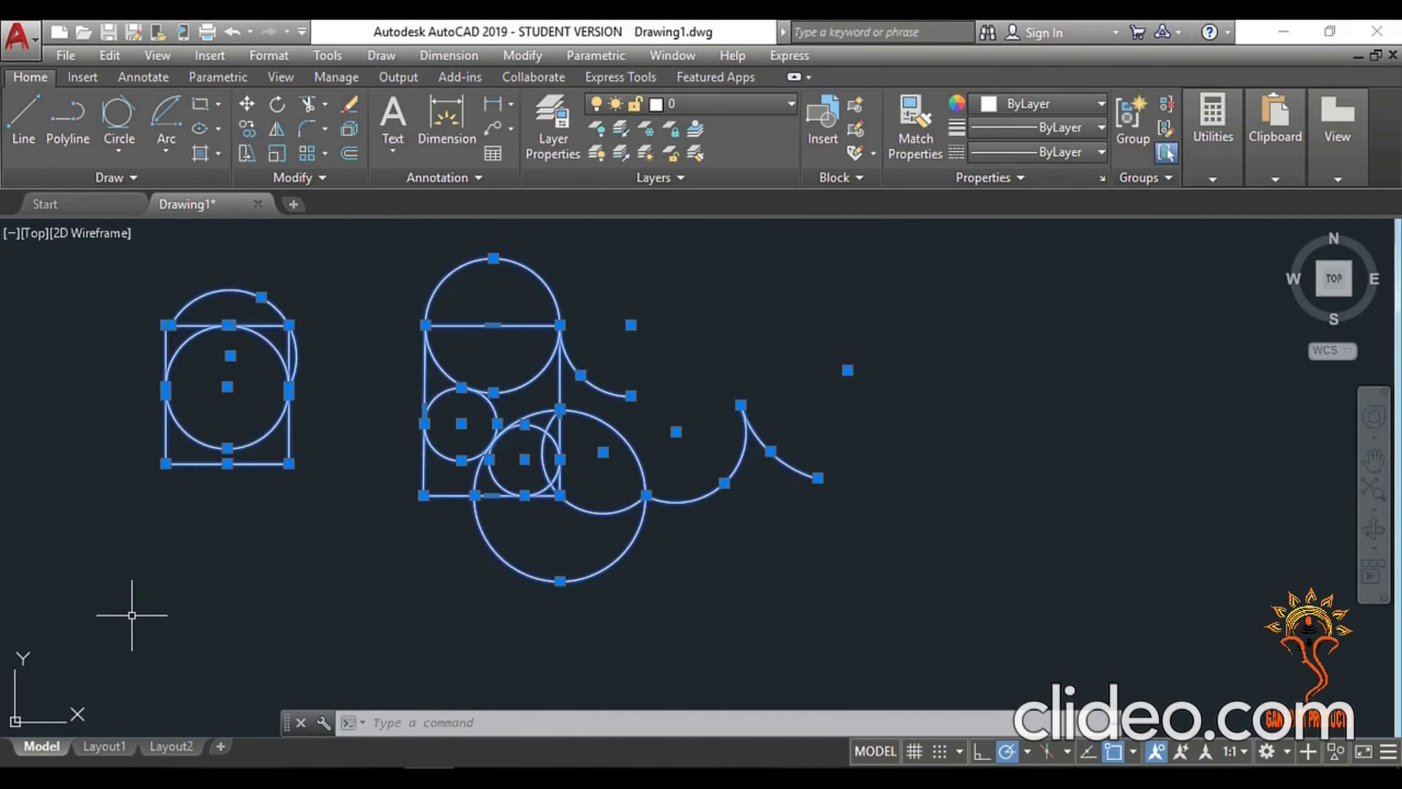
key("Delete")
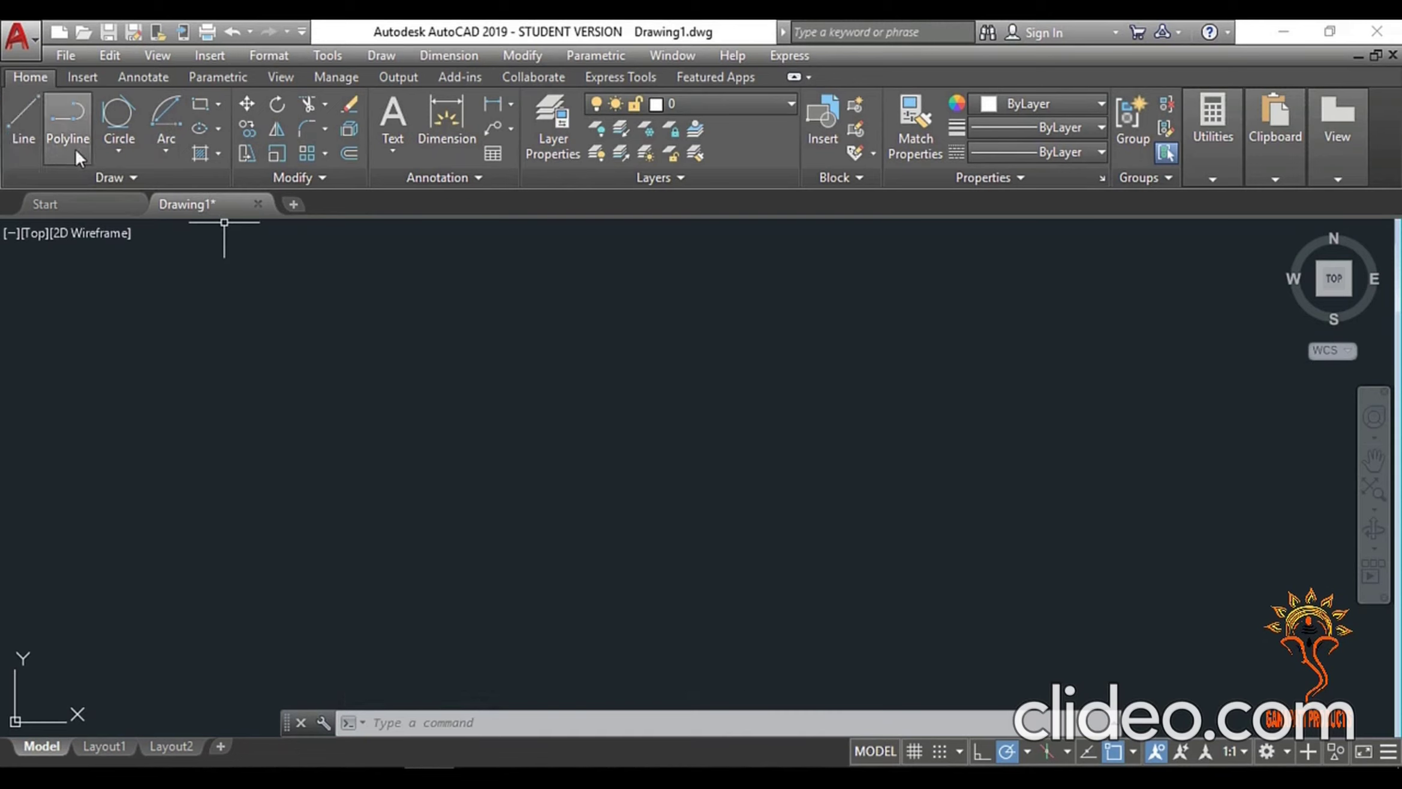
left_click(165, 154)
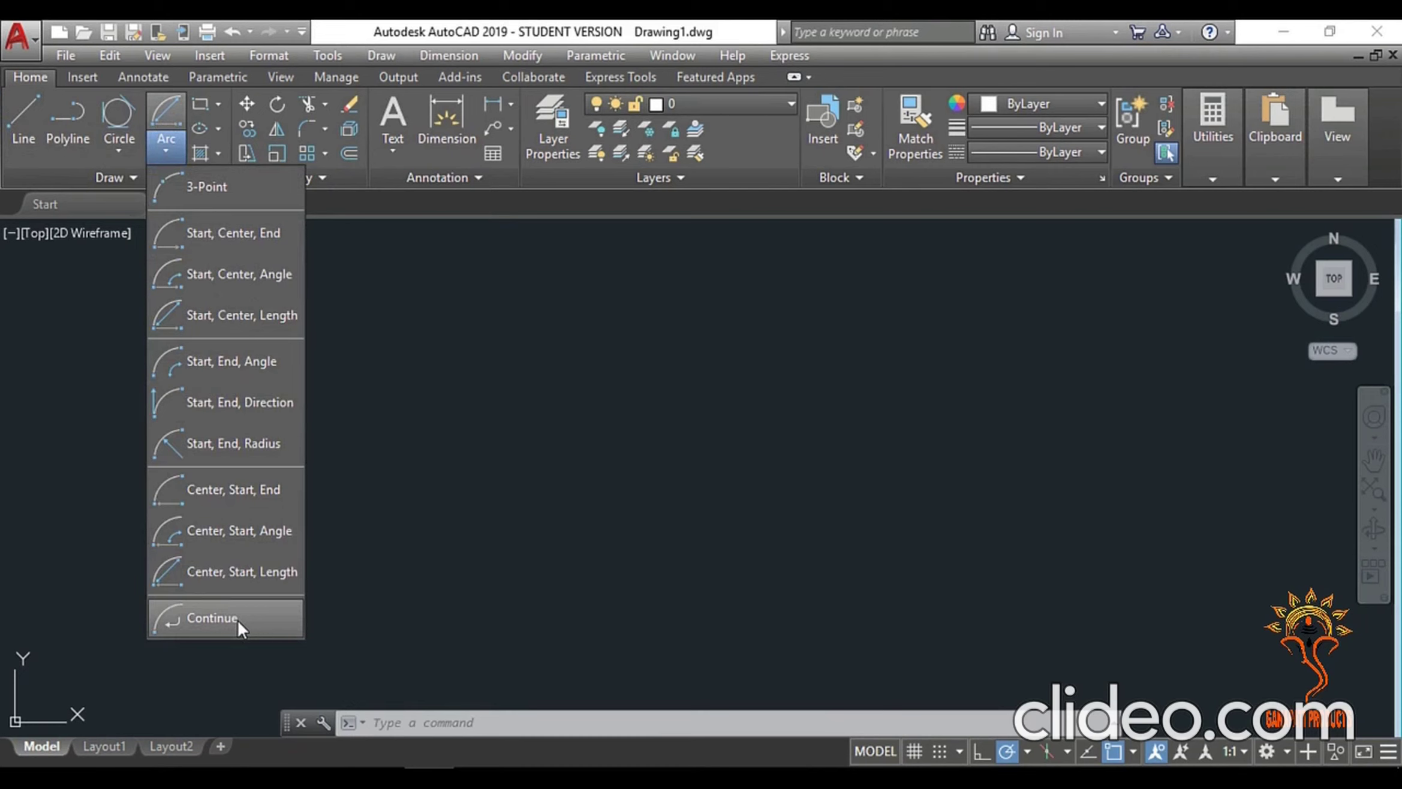
left_click(163, 155)
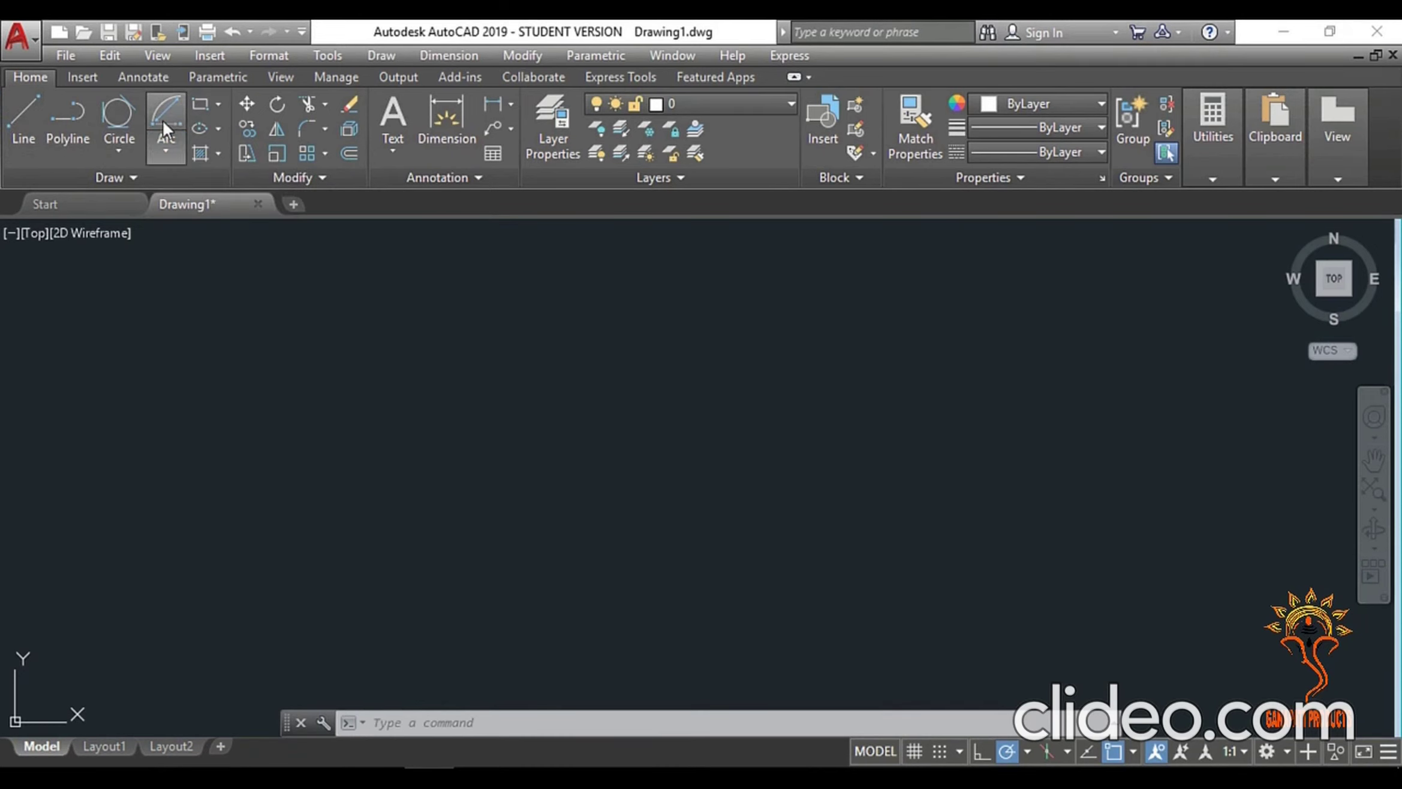
- Draw a wide rectangle and, up and to the right of it, a separate tall rectangle with the Rectangle tool
left_click(199, 105)
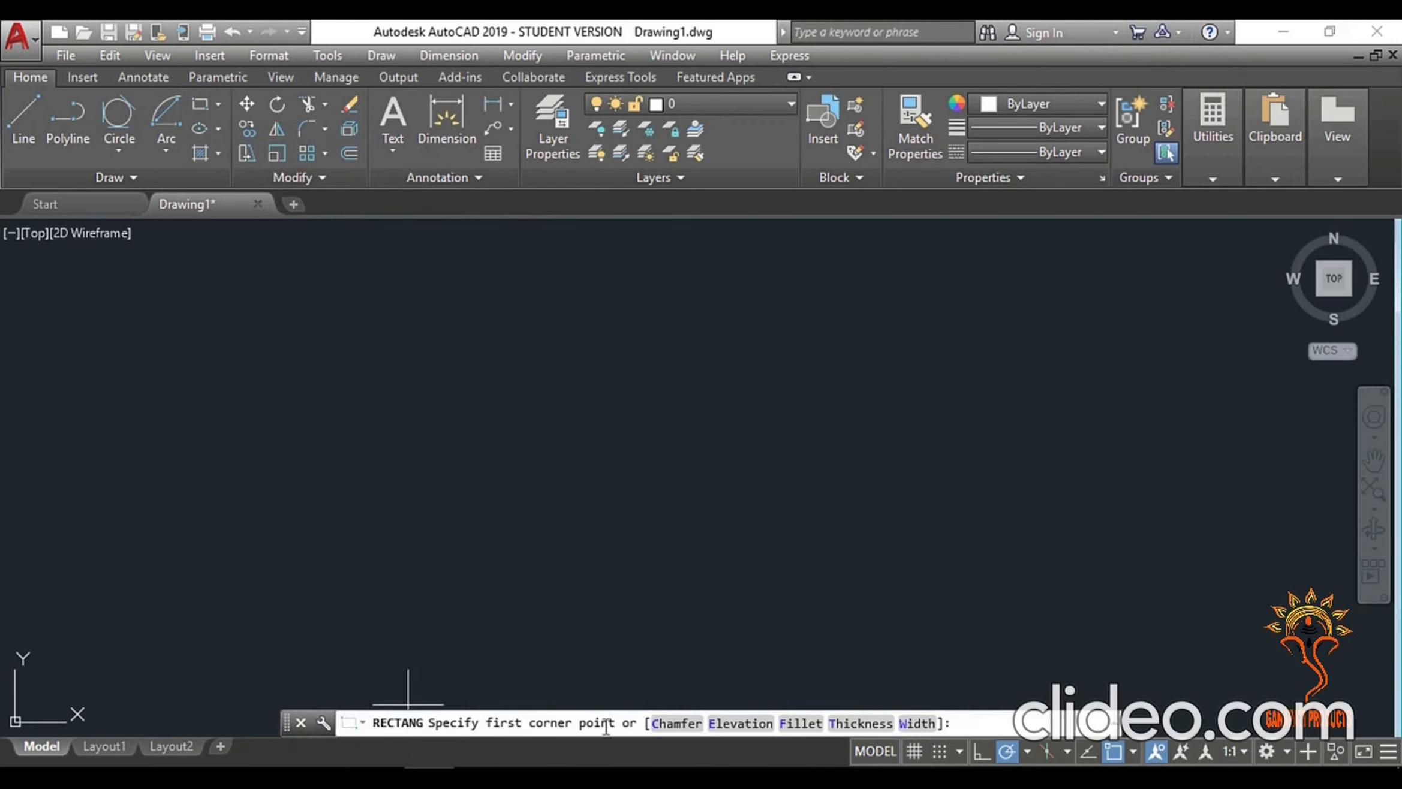
left_click(299, 562)
left_click(544, 420)
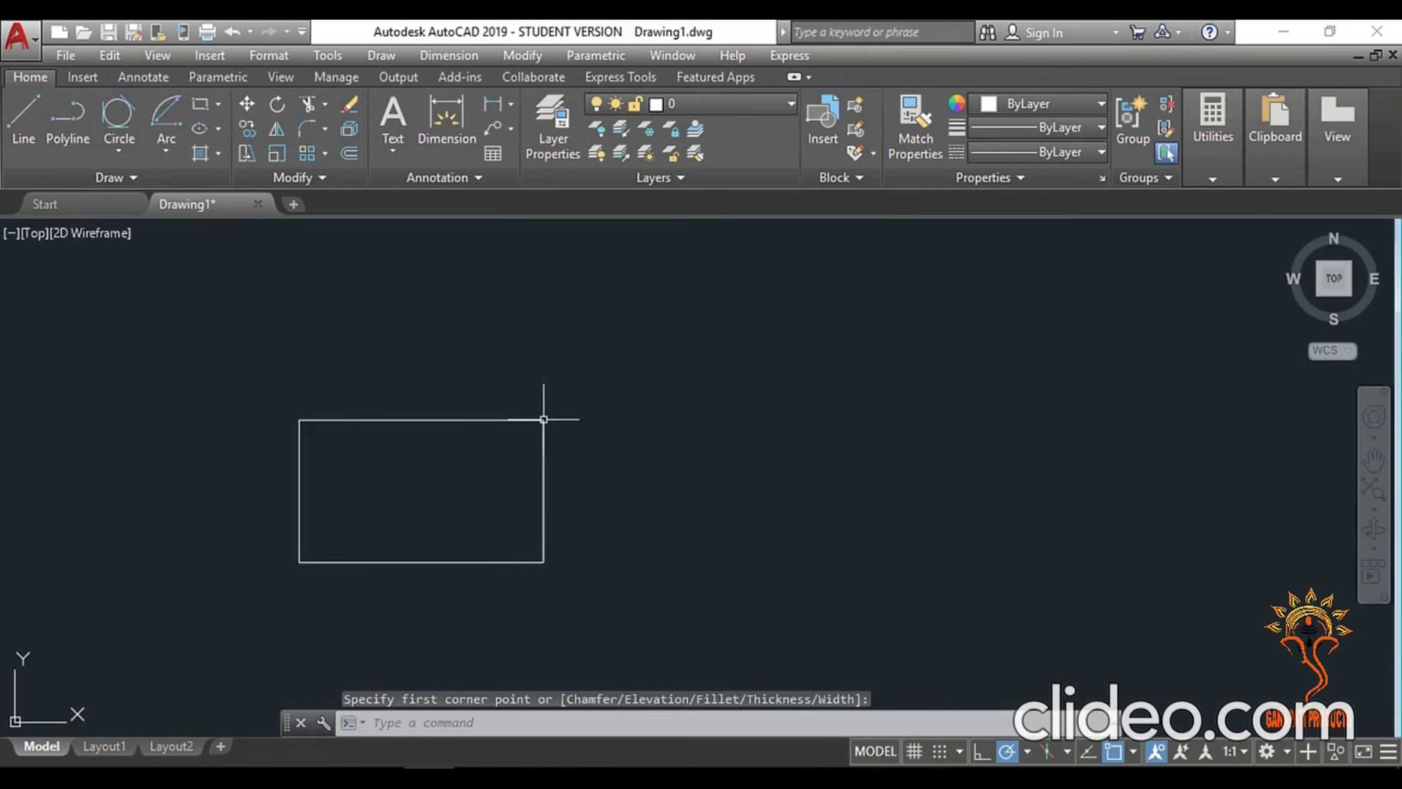
left_click(204, 106)
left_click(840, 294)
left_click(726, 467)
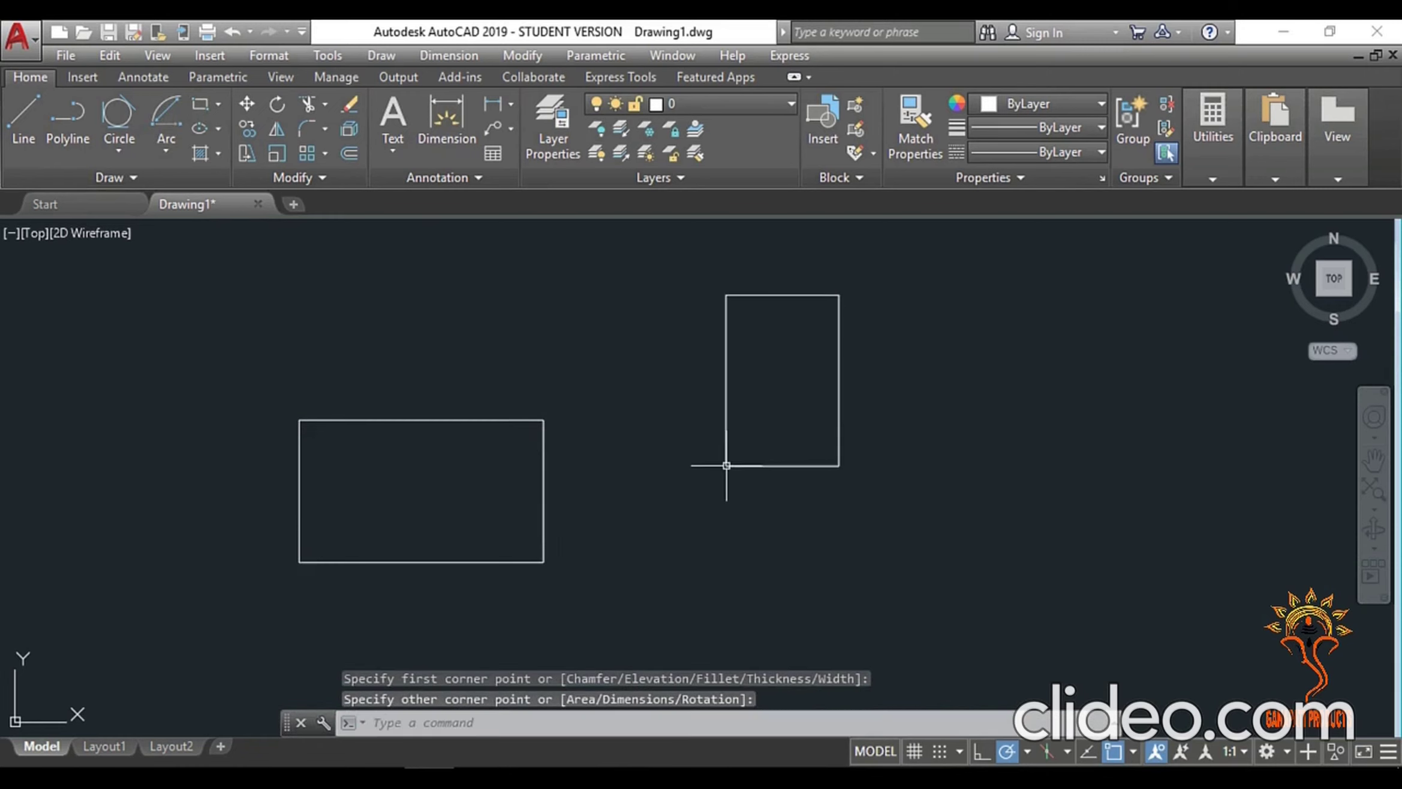
- Draw a long, thin horizontal rectangle from inside the wide rectangle to just past the lower right of the tall rectangle
left_click(200, 106)
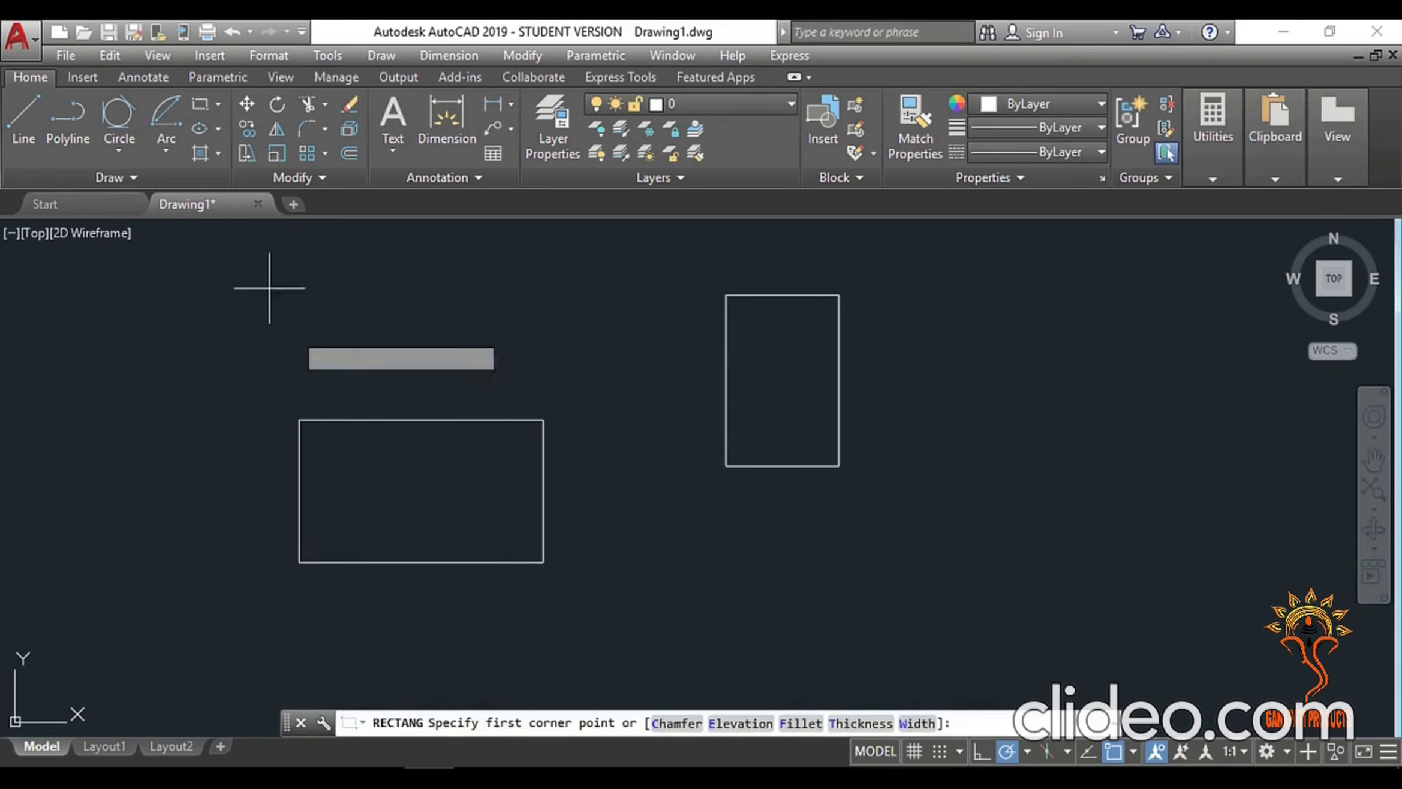
left_click(399, 483)
left_click(862, 536)
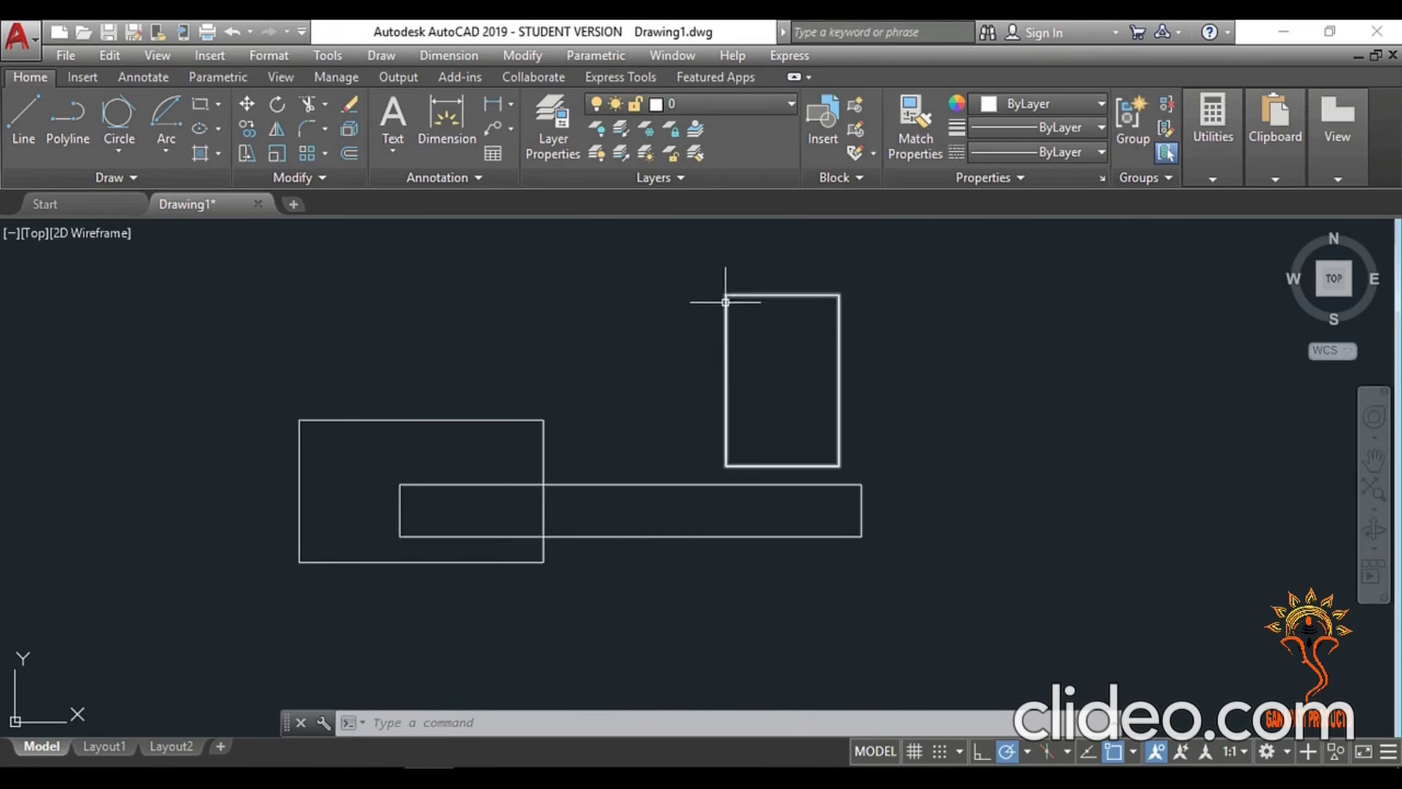
- Draw a closed upright rectangle from individual Line segments to the right of the tall rectangle
left_click(16, 123)
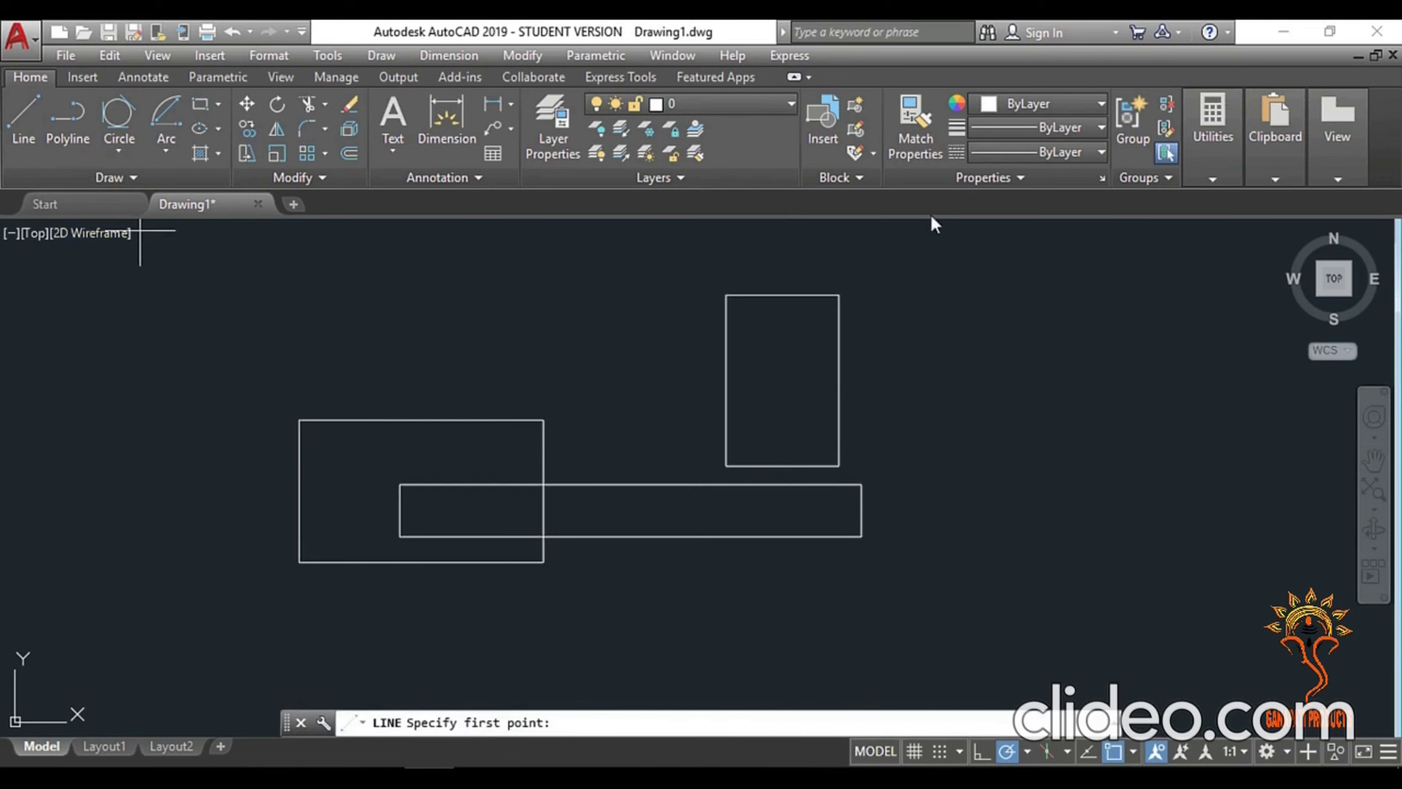
left_click(888, 308)
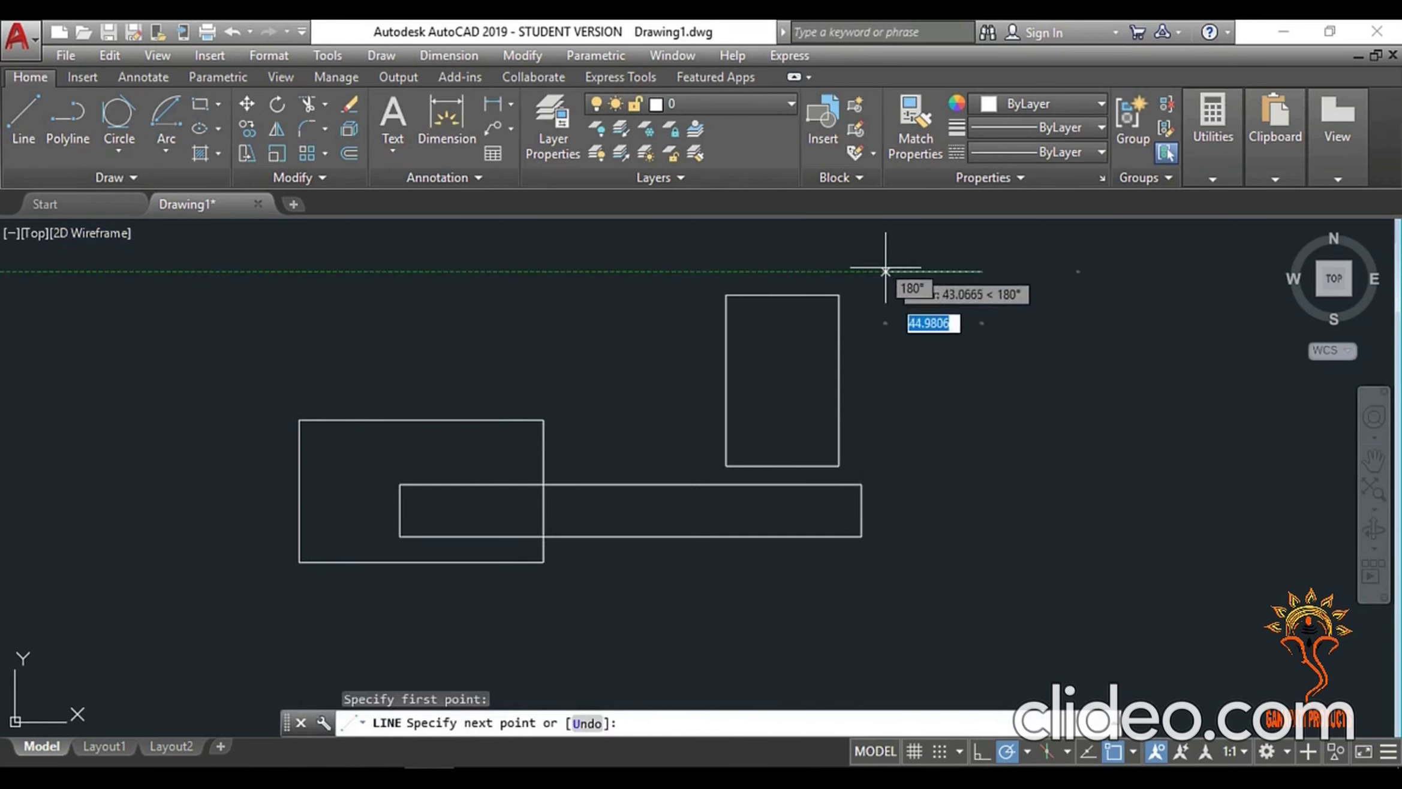
left_click(885, 454)
left_click(1009, 453)
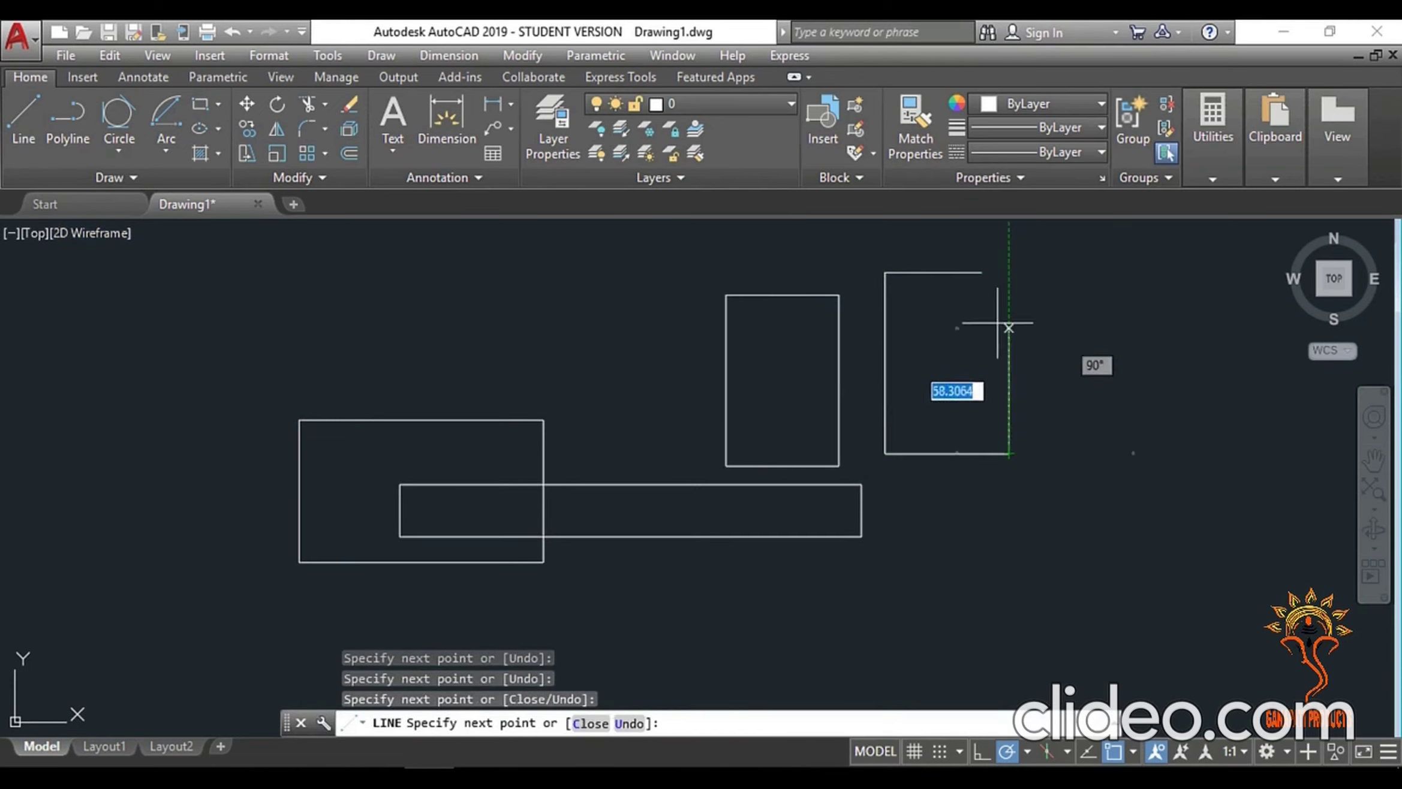
left_click(1008, 274)
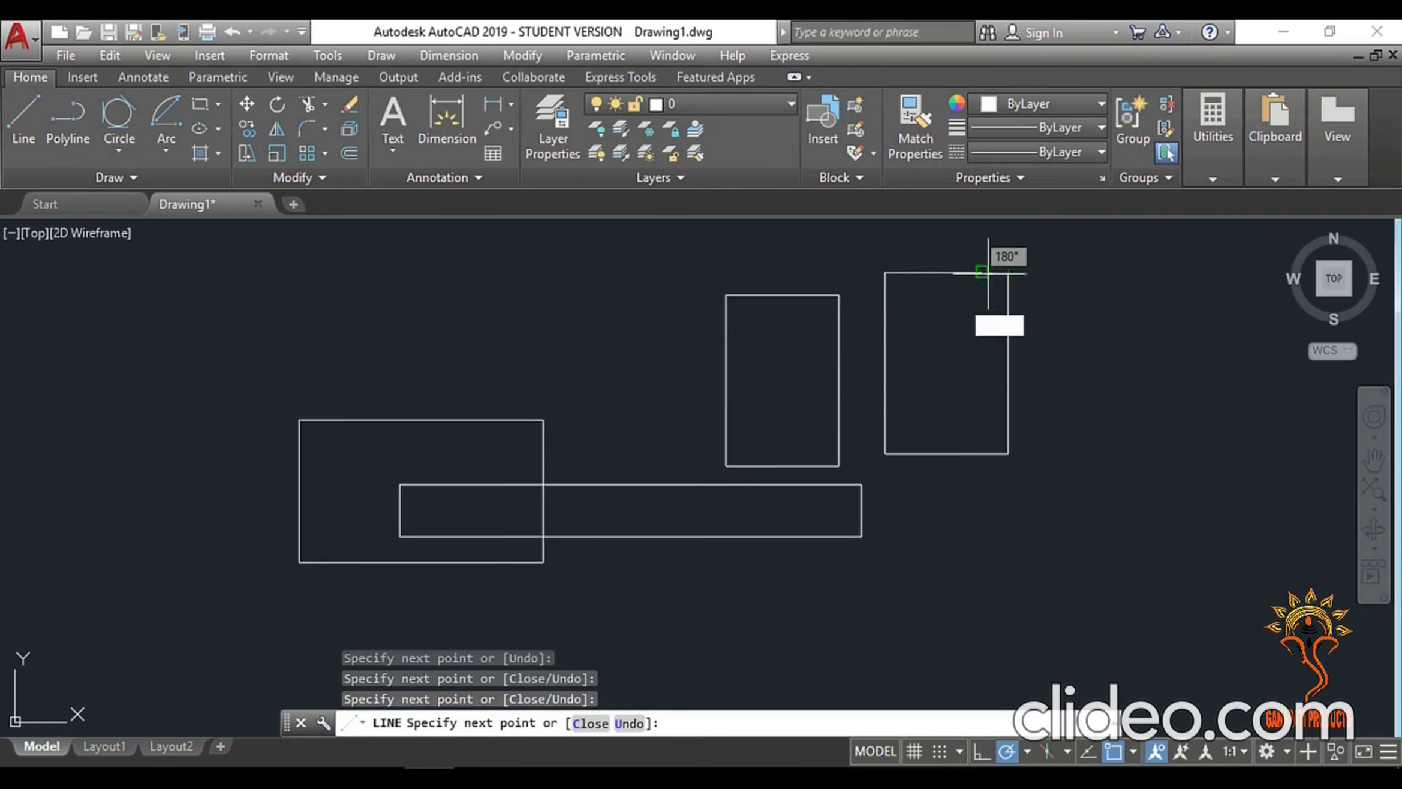
left_click(983, 273)
key("Escape")
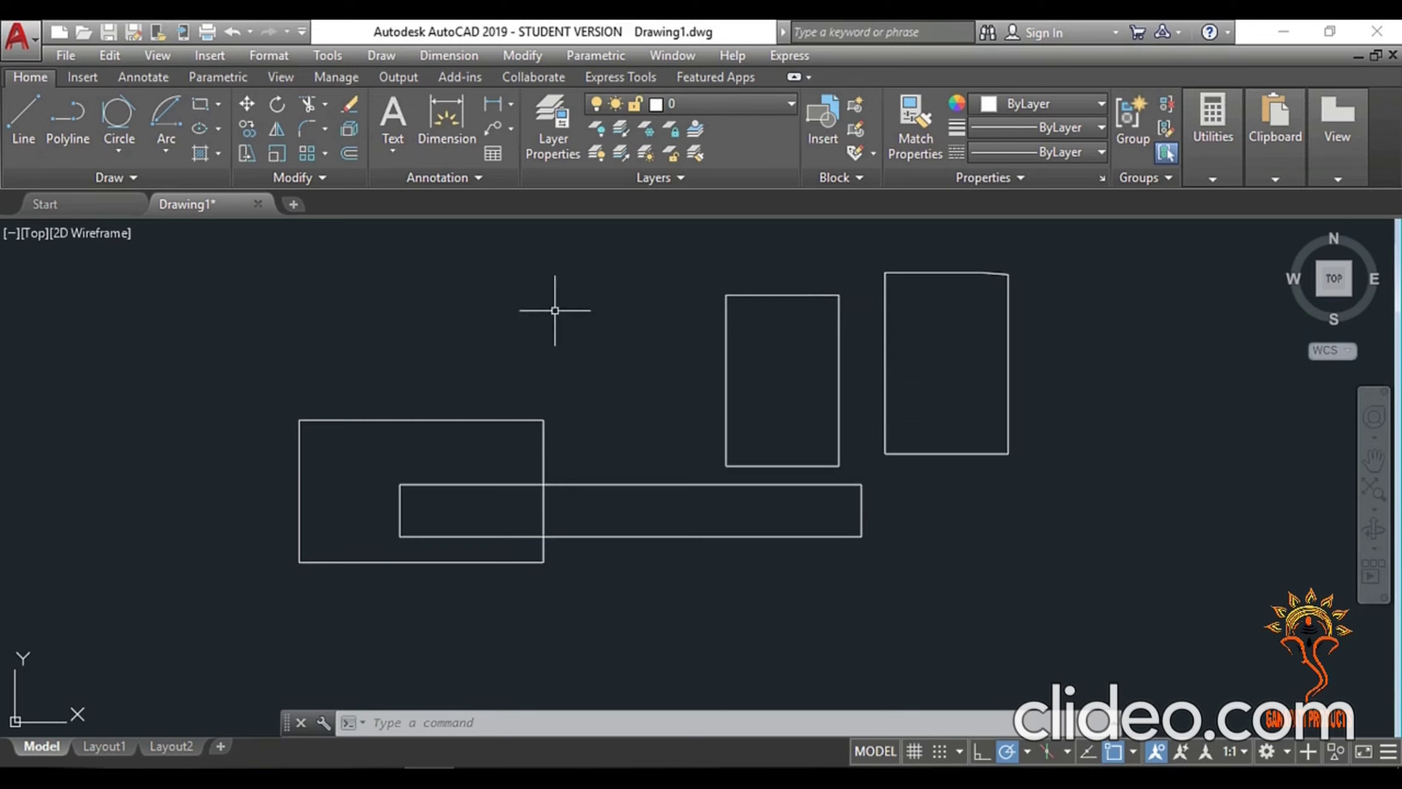
- Draw an Axis, End ellipse with the wide rectangle's upper edge as its axis and a distance of about 17 to the other axis
left_click(216, 130)
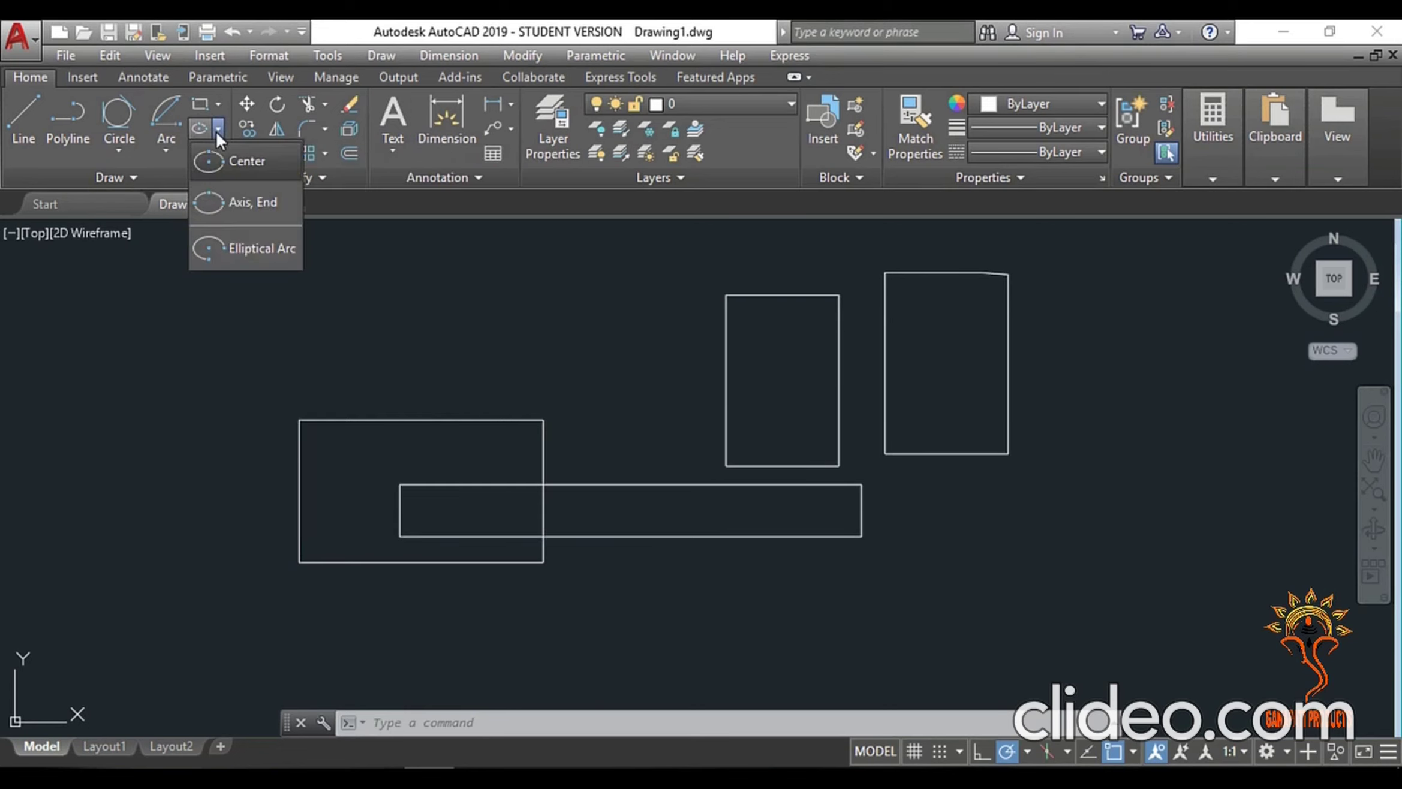
left_click(262, 207)
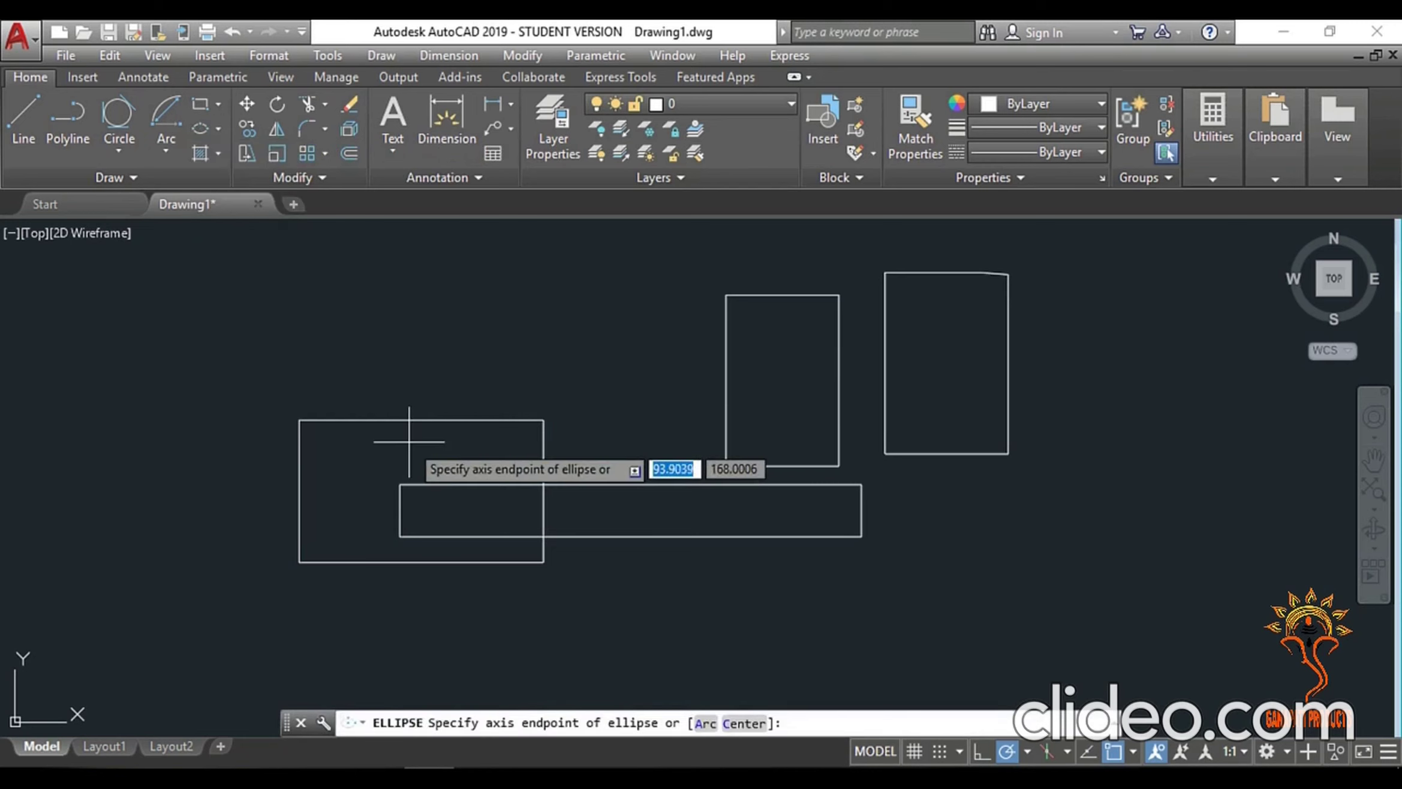
left_click(300, 420)
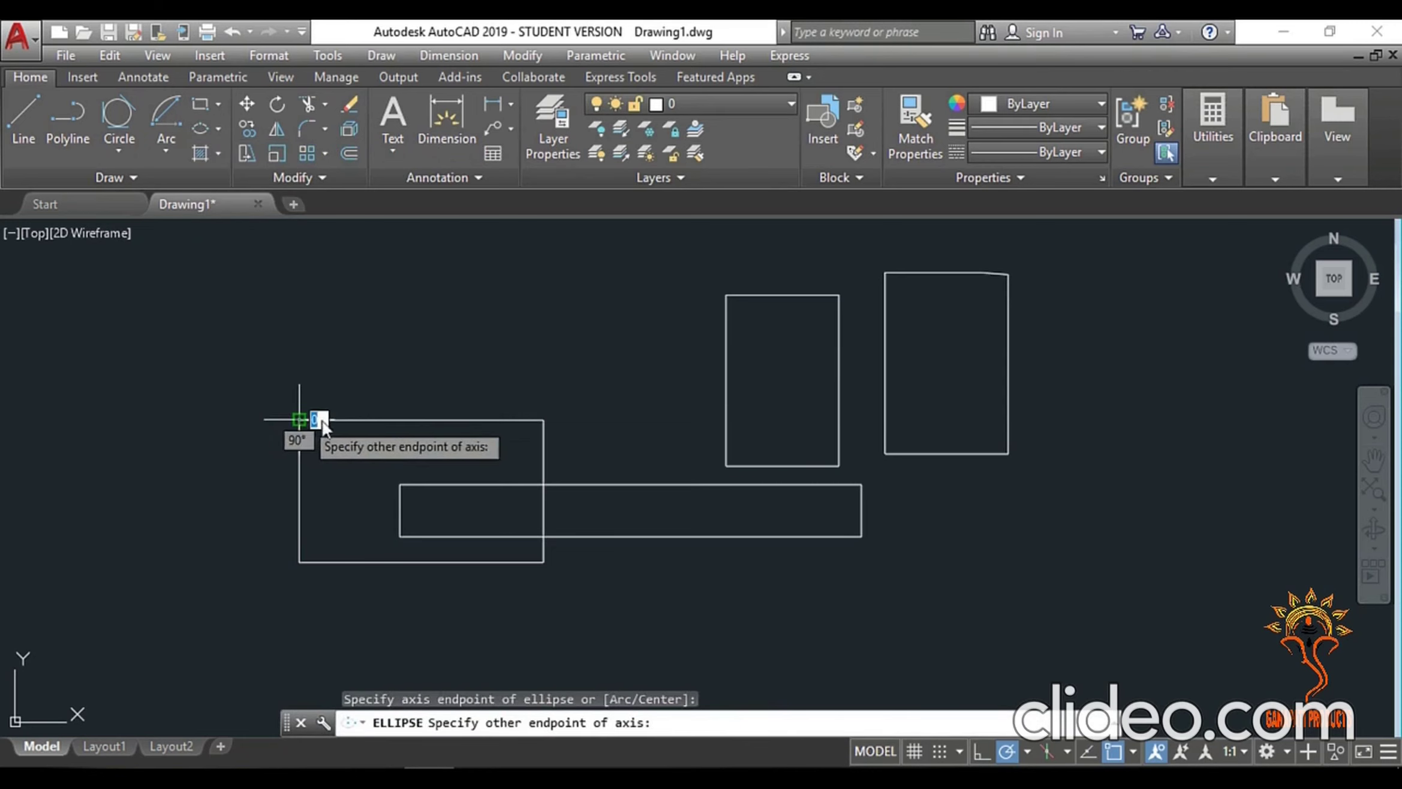
left_click(543, 420)
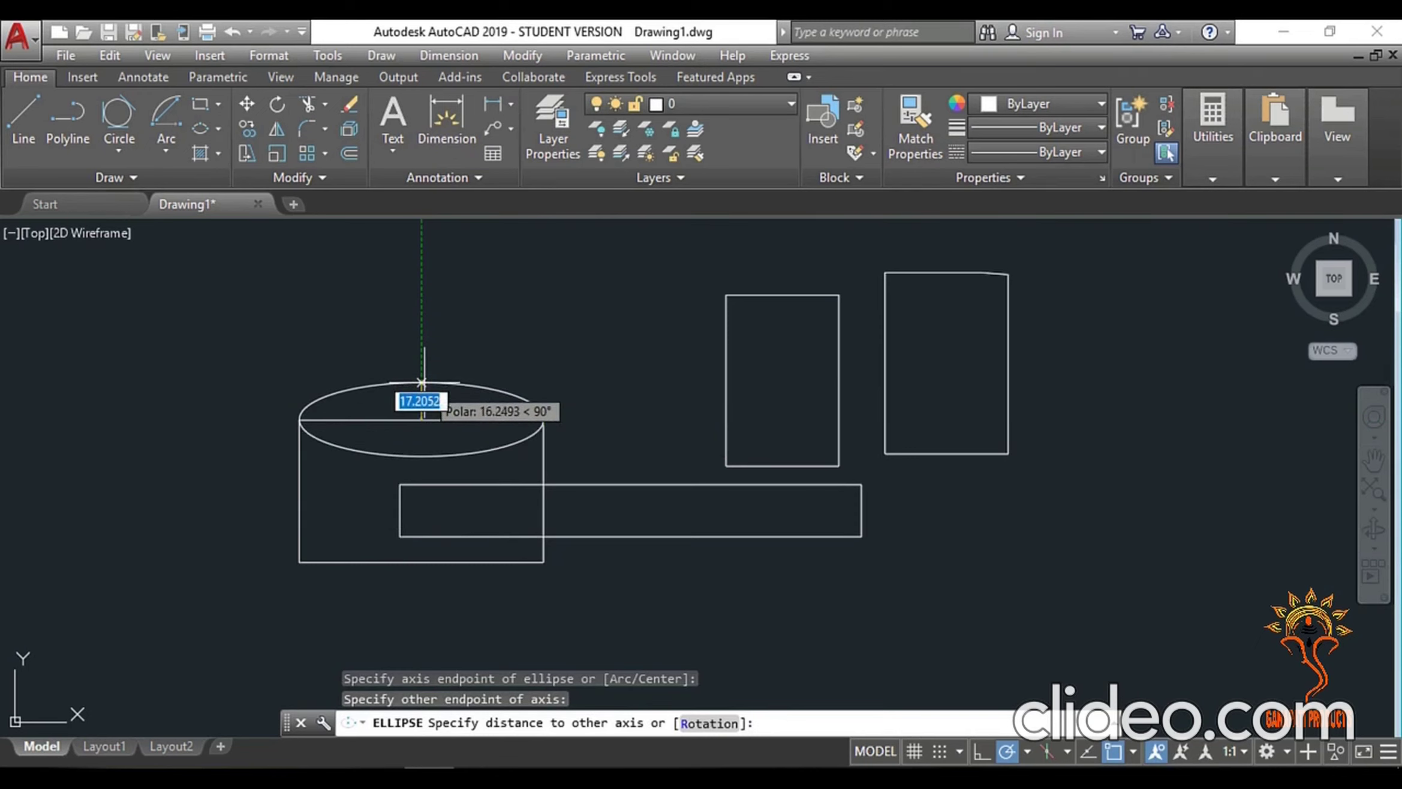
left_click(421, 383)
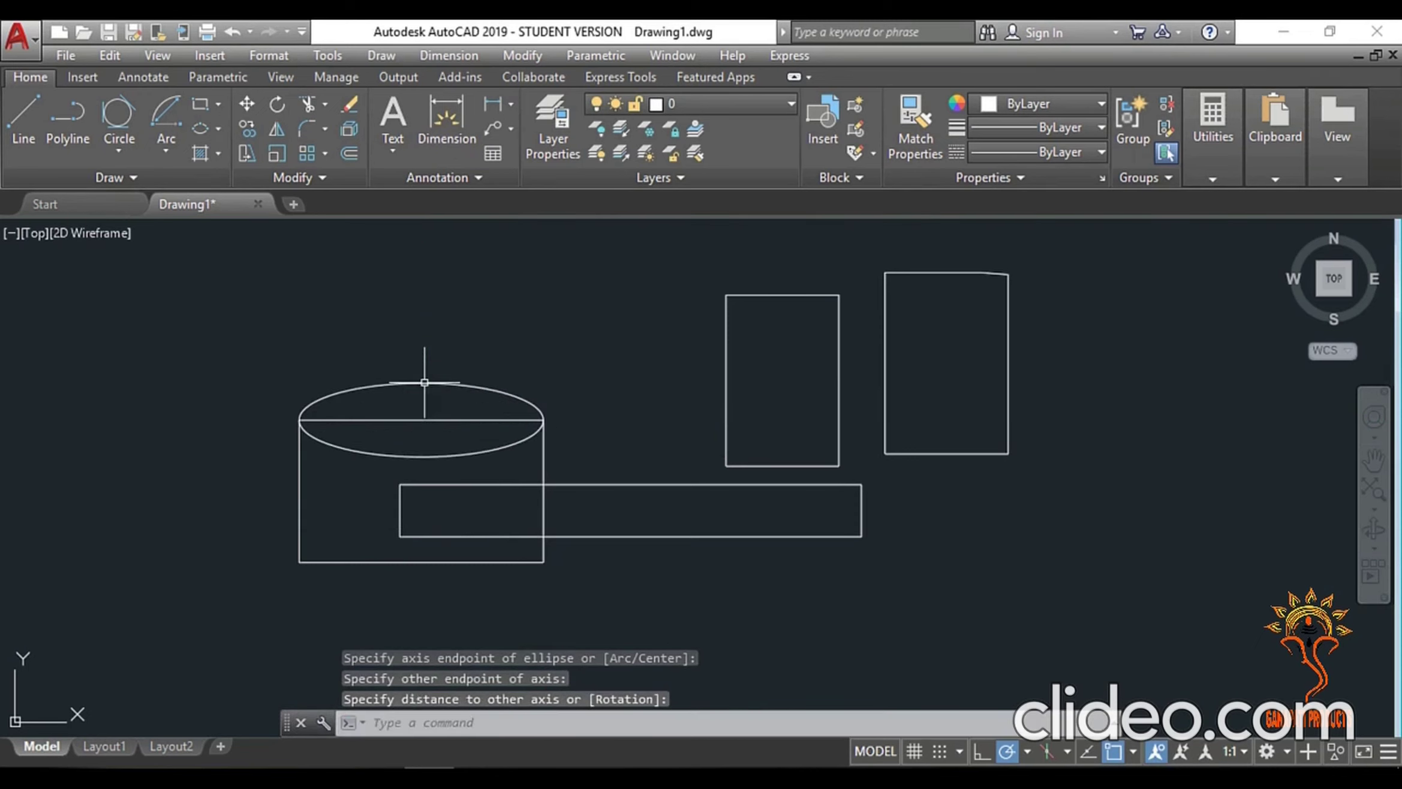
- Draw an Axis, End ellipse across the tall rectangle's upper edge with a distance of 10 to the other axis
left_click(194, 130)
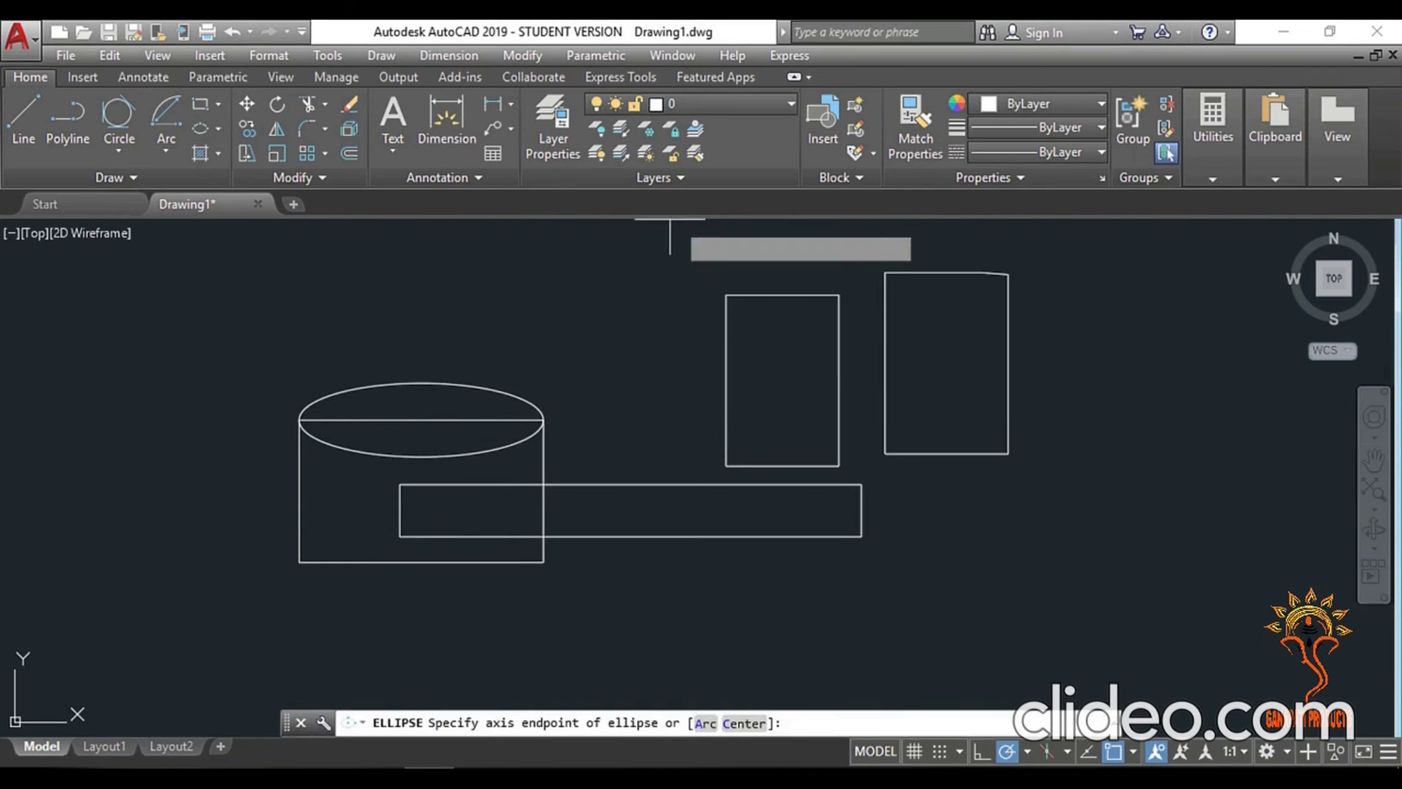
left_click(727, 294)
left_click(839, 294)
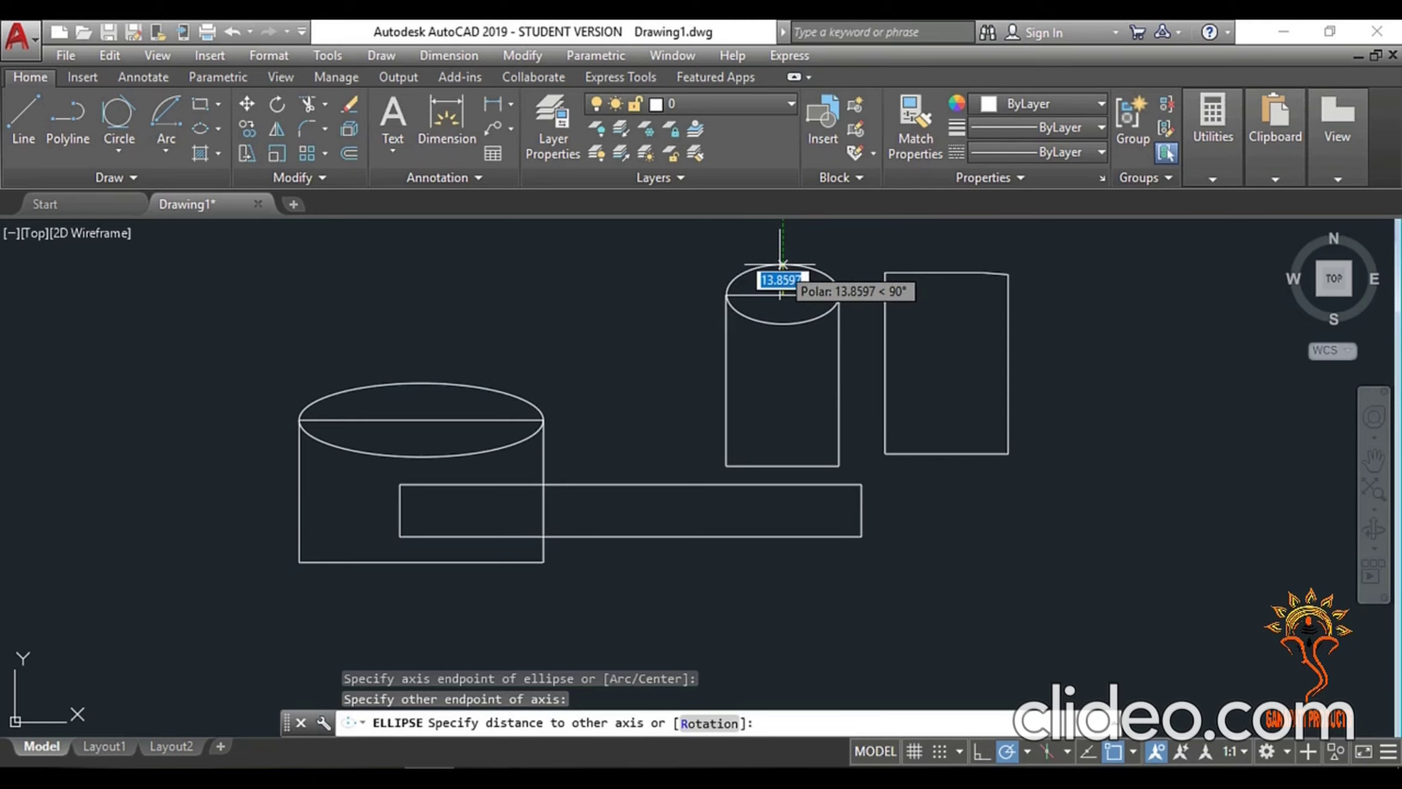
type("10")
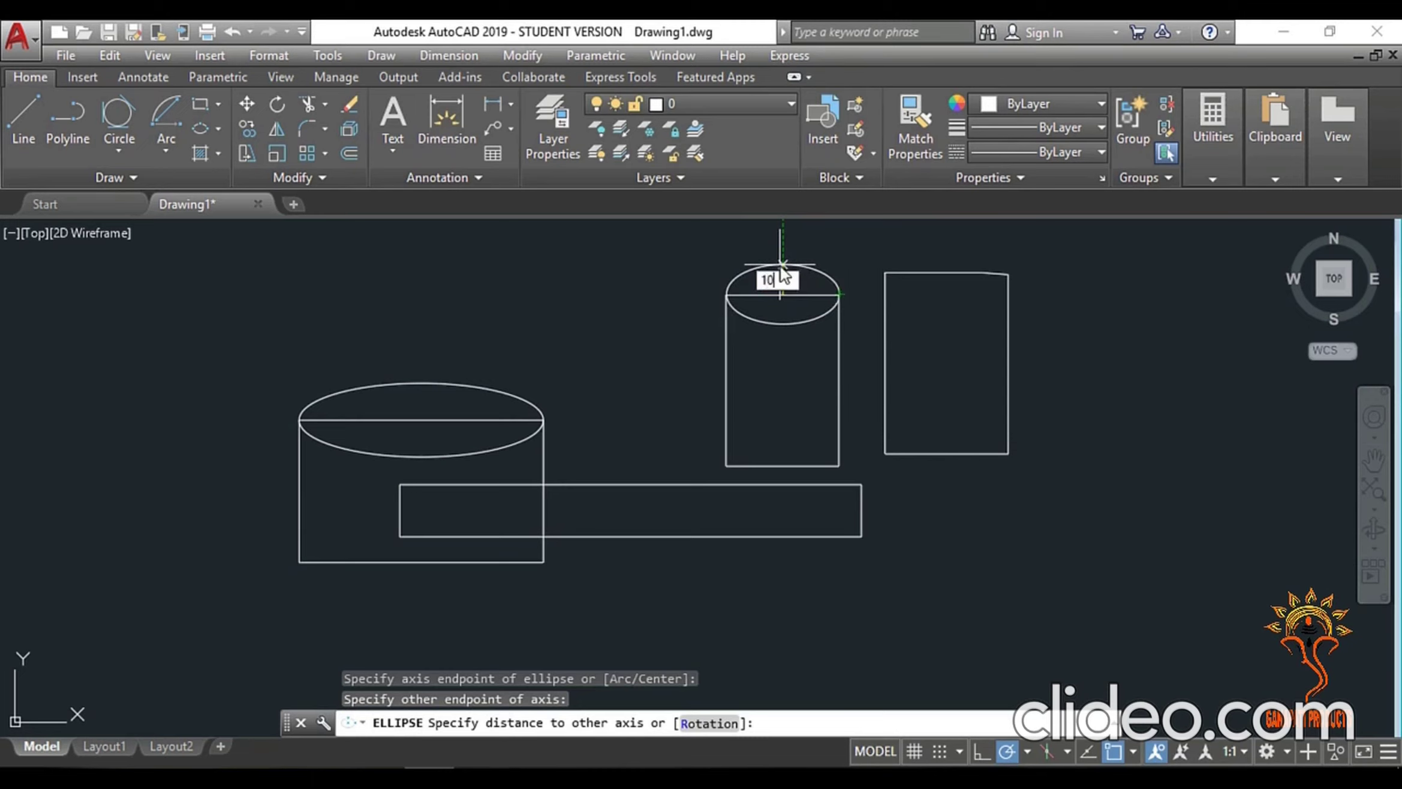
key("Return")
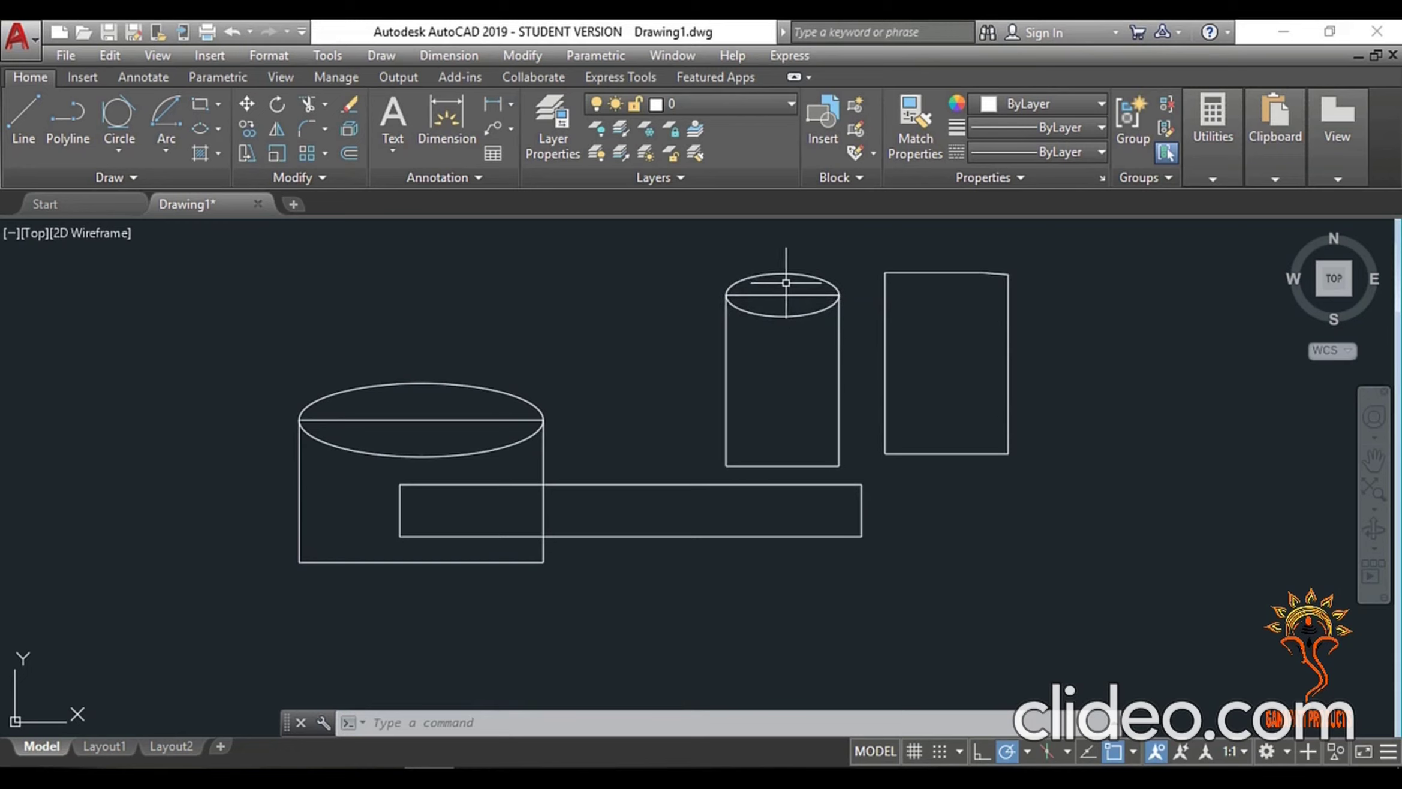
- Draw a flat horizontal Center ellipse in the open space between the wide and the tall cylinder shapes
left_click(219, 131)
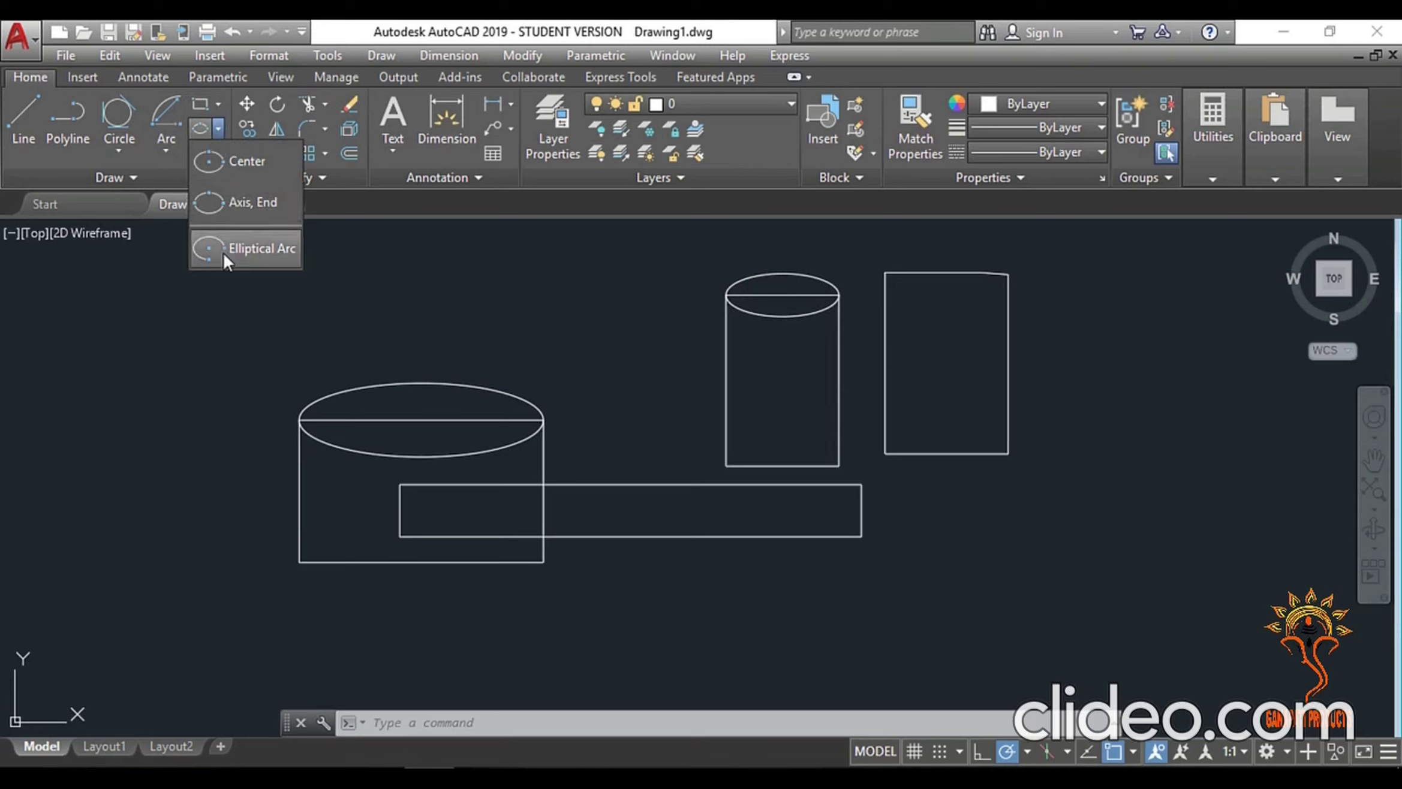
left_click(226, 161)
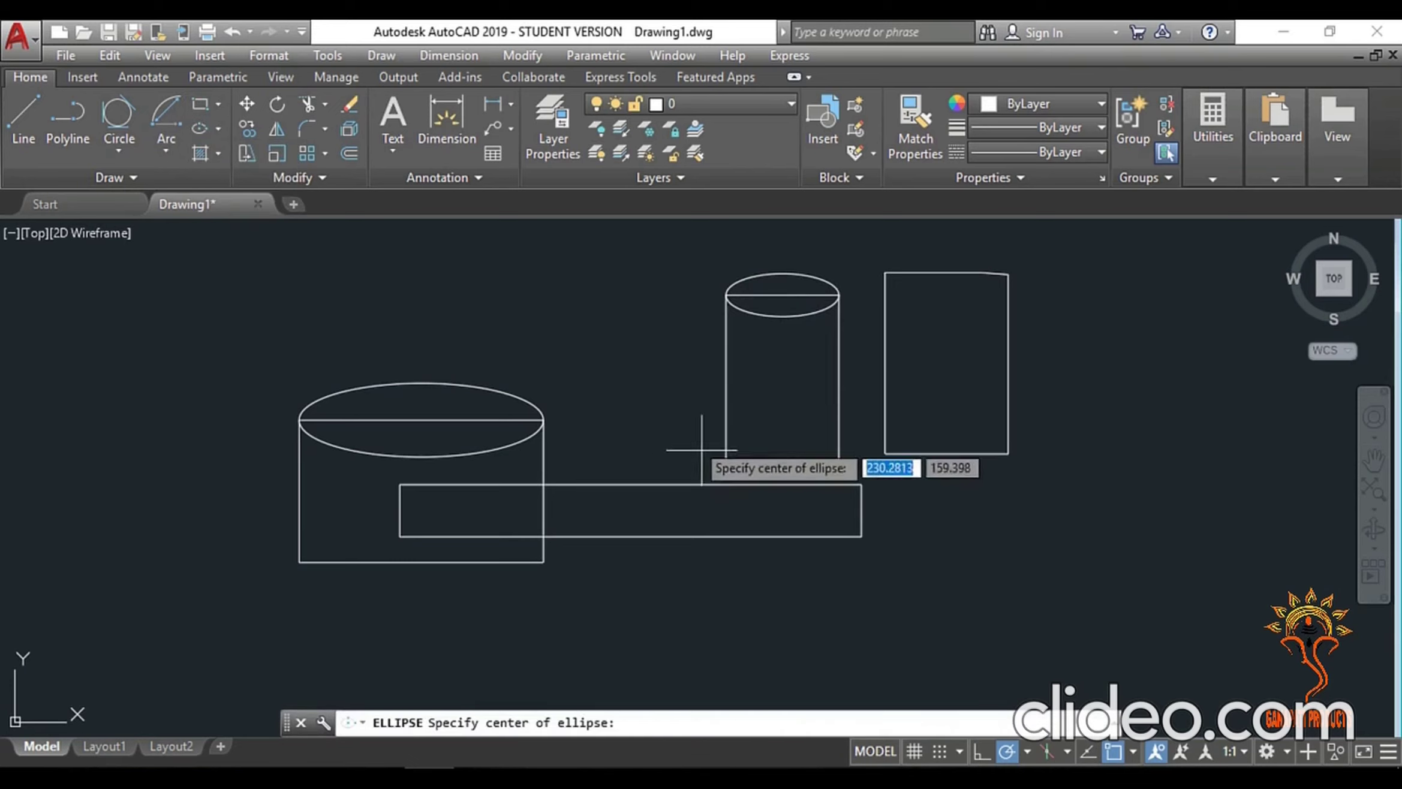
left_click(600, 318)
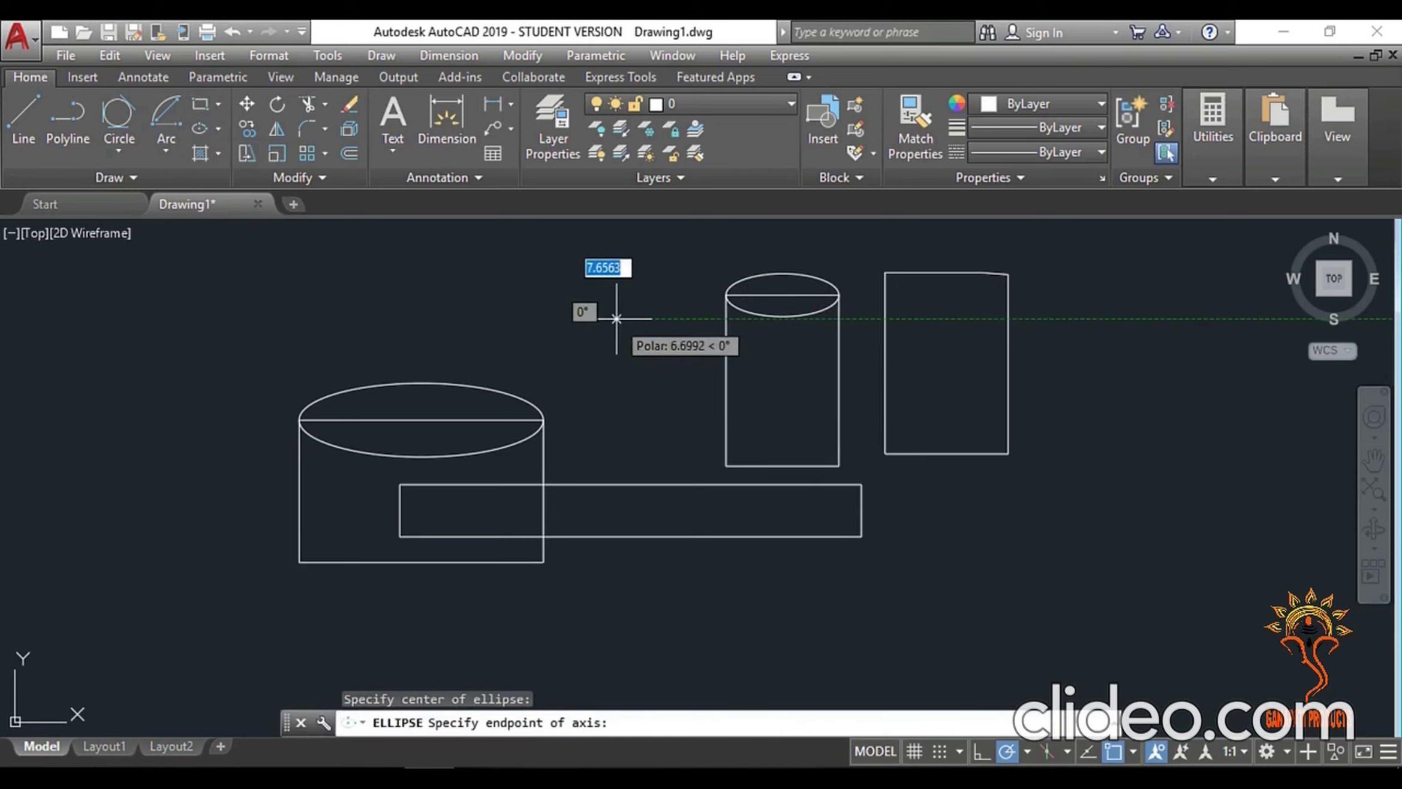
left_click(682, 318)
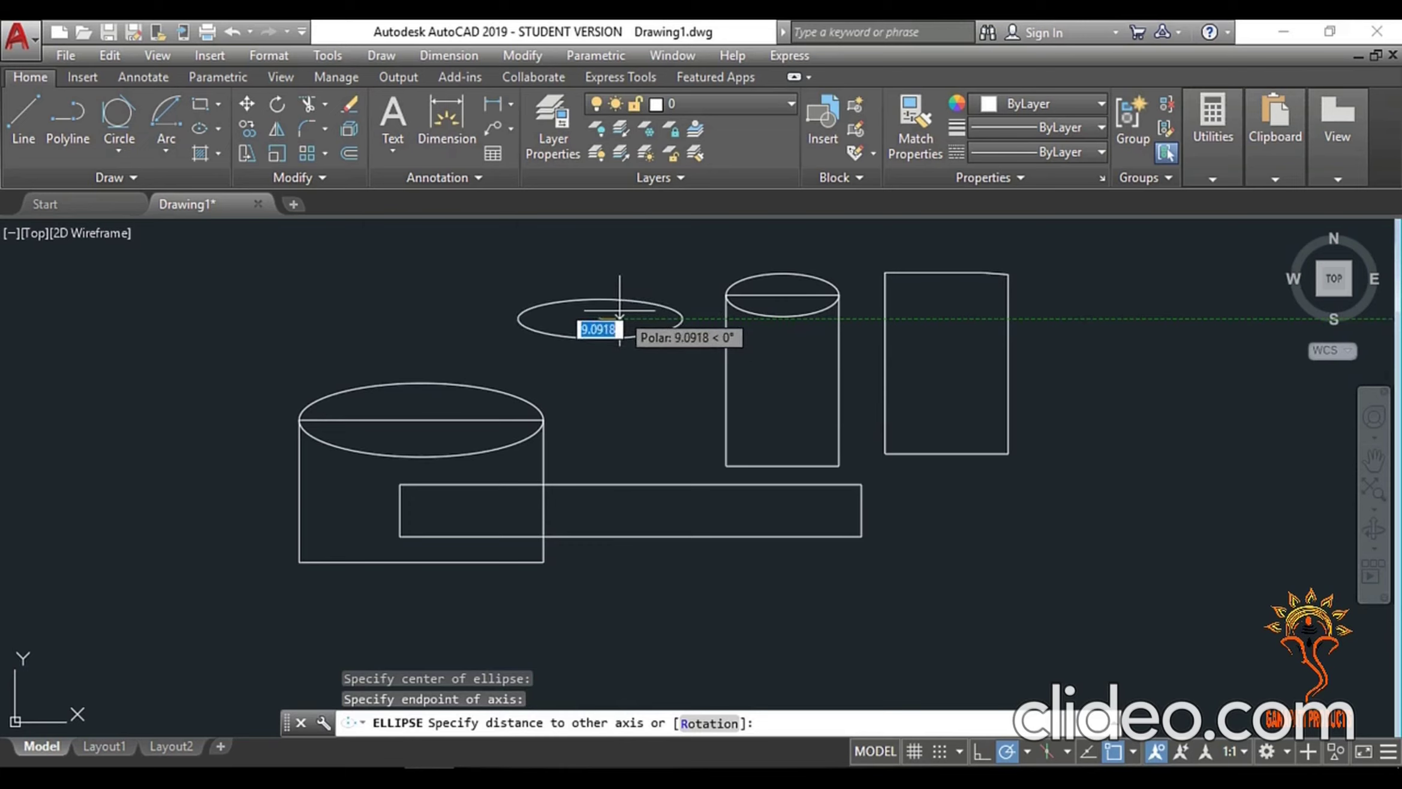
left_click(618, 302)
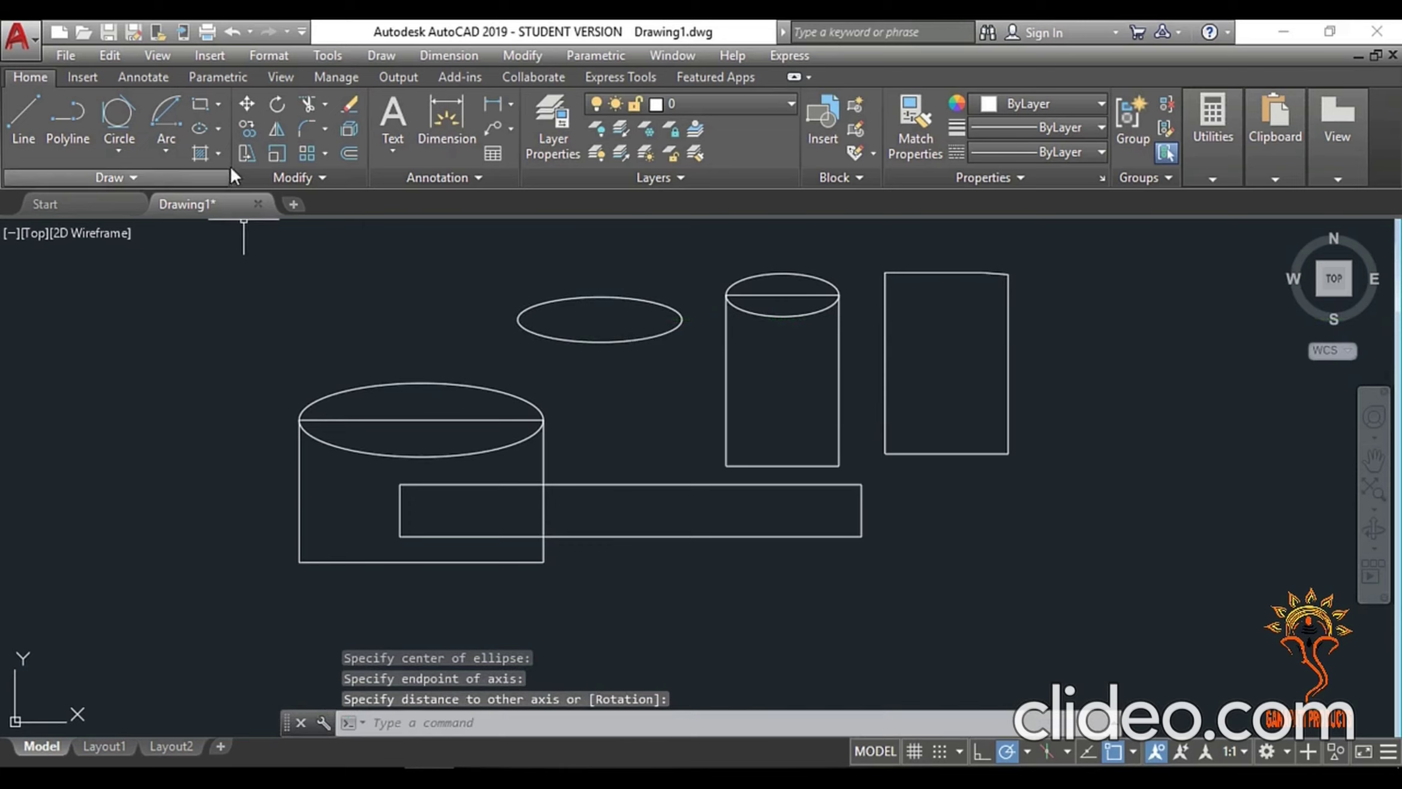
- Try to draw an Elliptical Arc above the wide cylinder's upper left, with a short horizontal axis and a distance of about 40 to the other axis
left_click(217, 131)
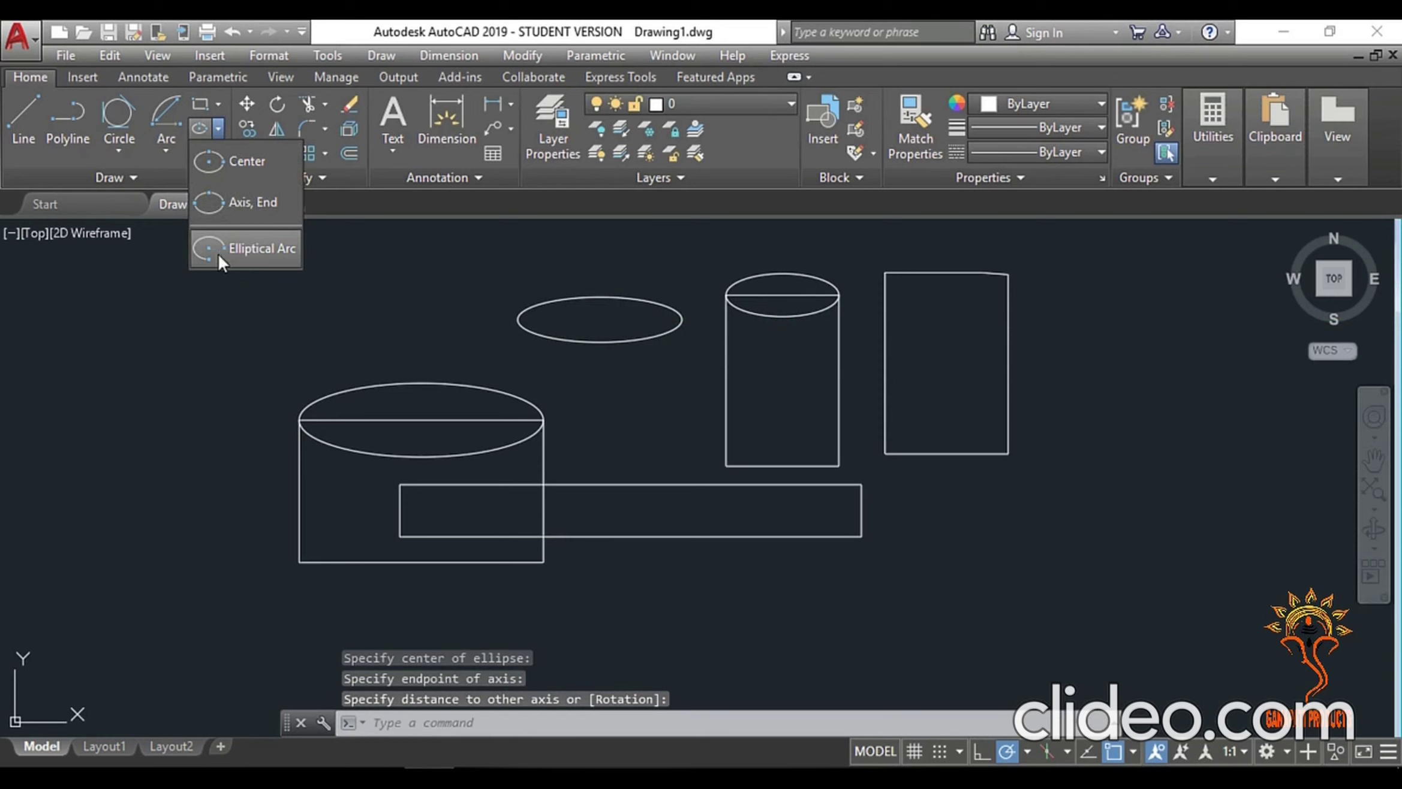
left_click(236, 254)
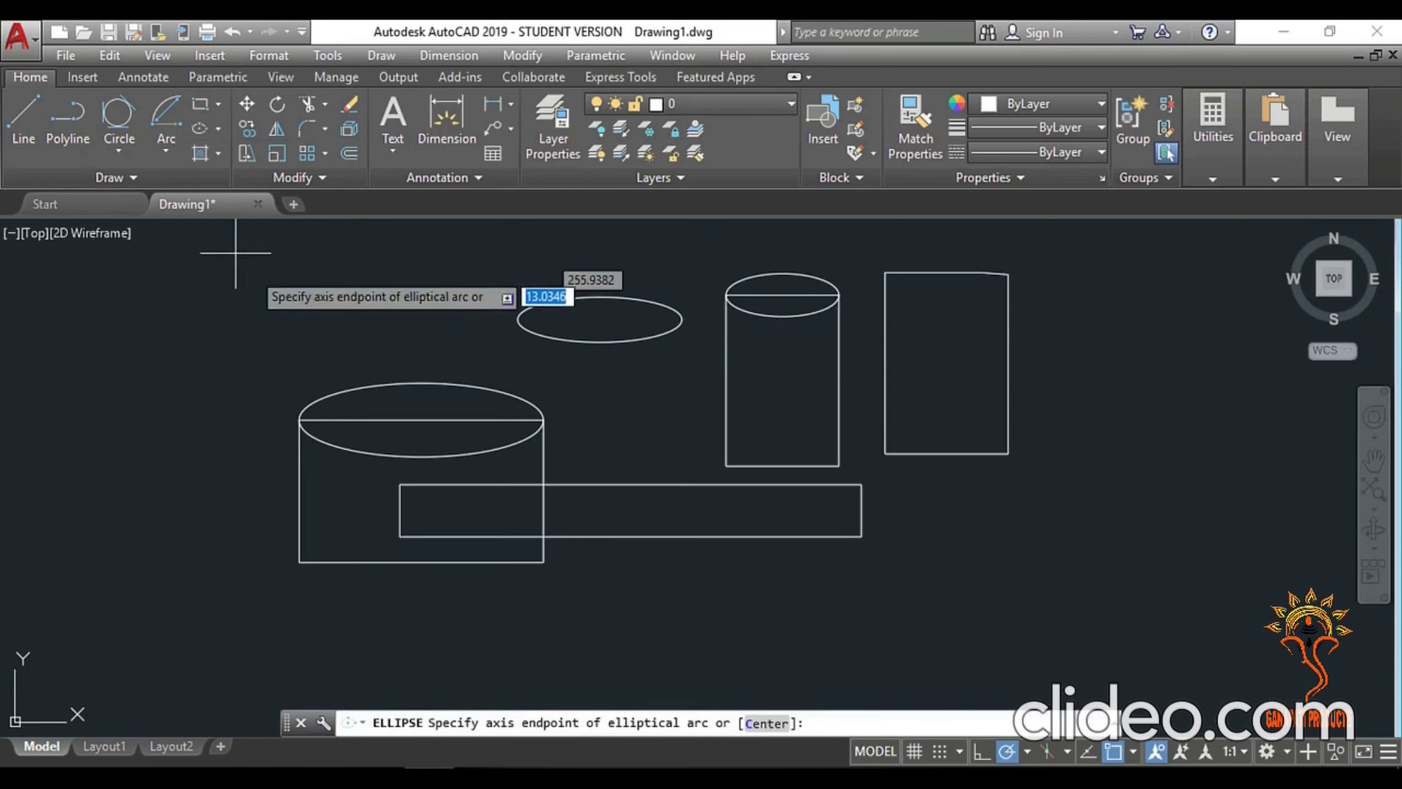
left_click(216, 305)
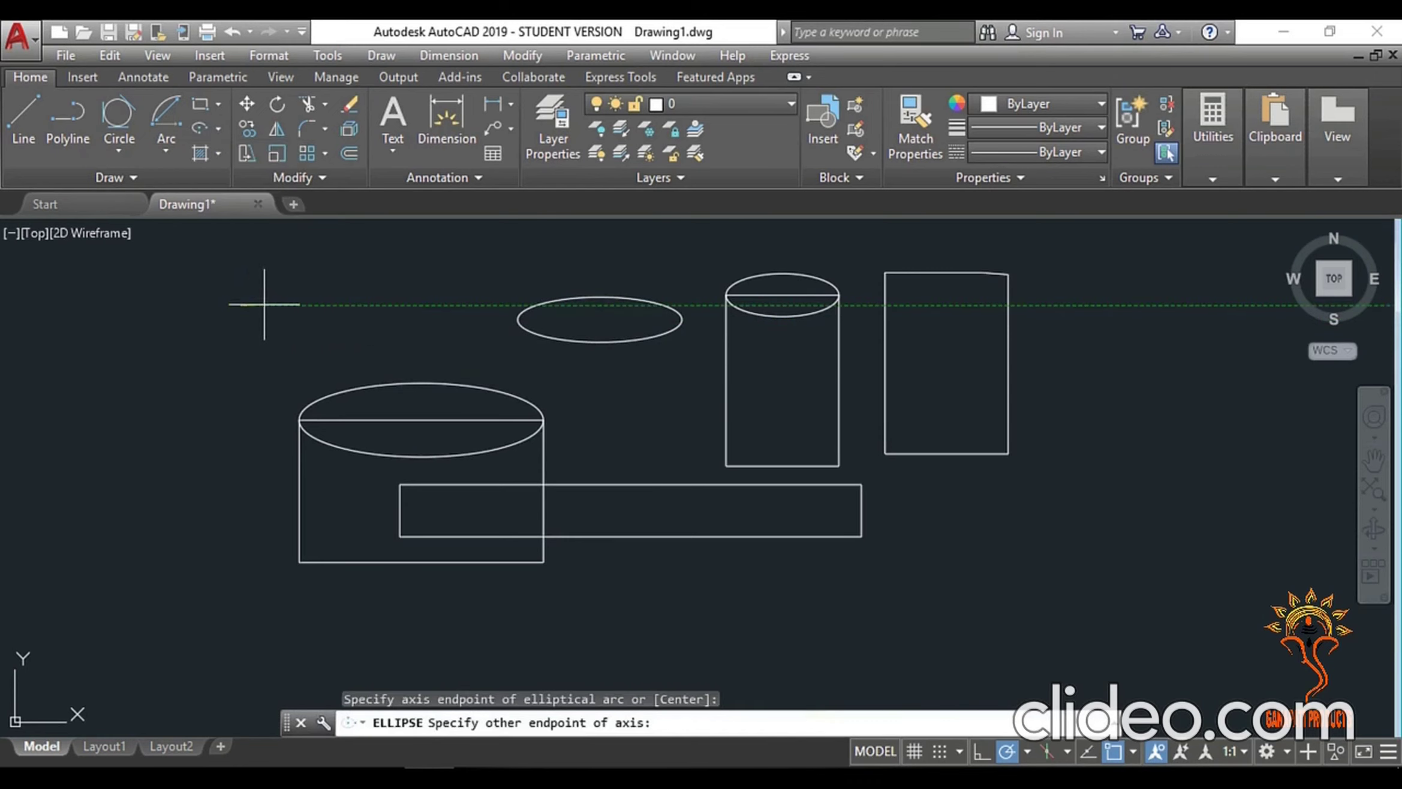
left_click(265, 305)
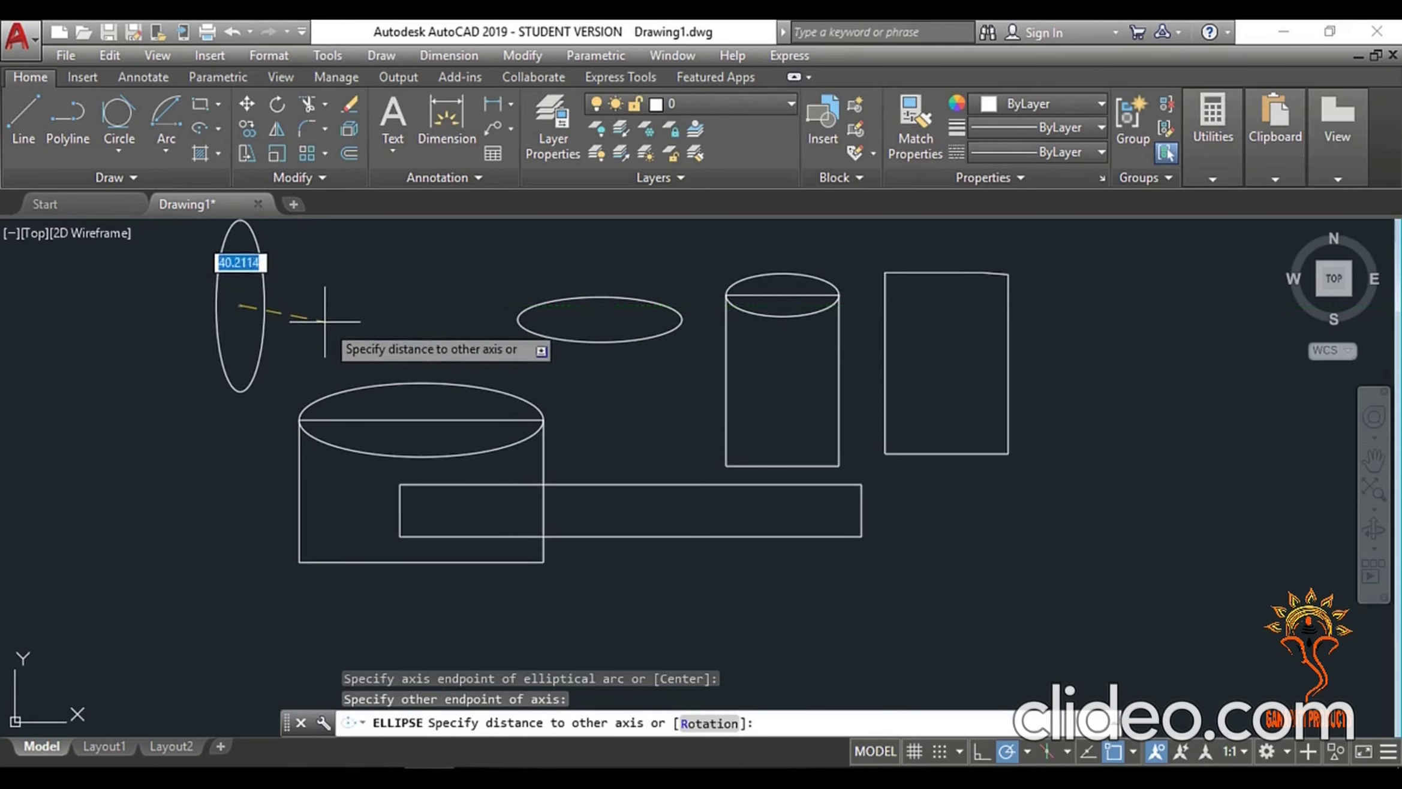
left_click(313, 310)
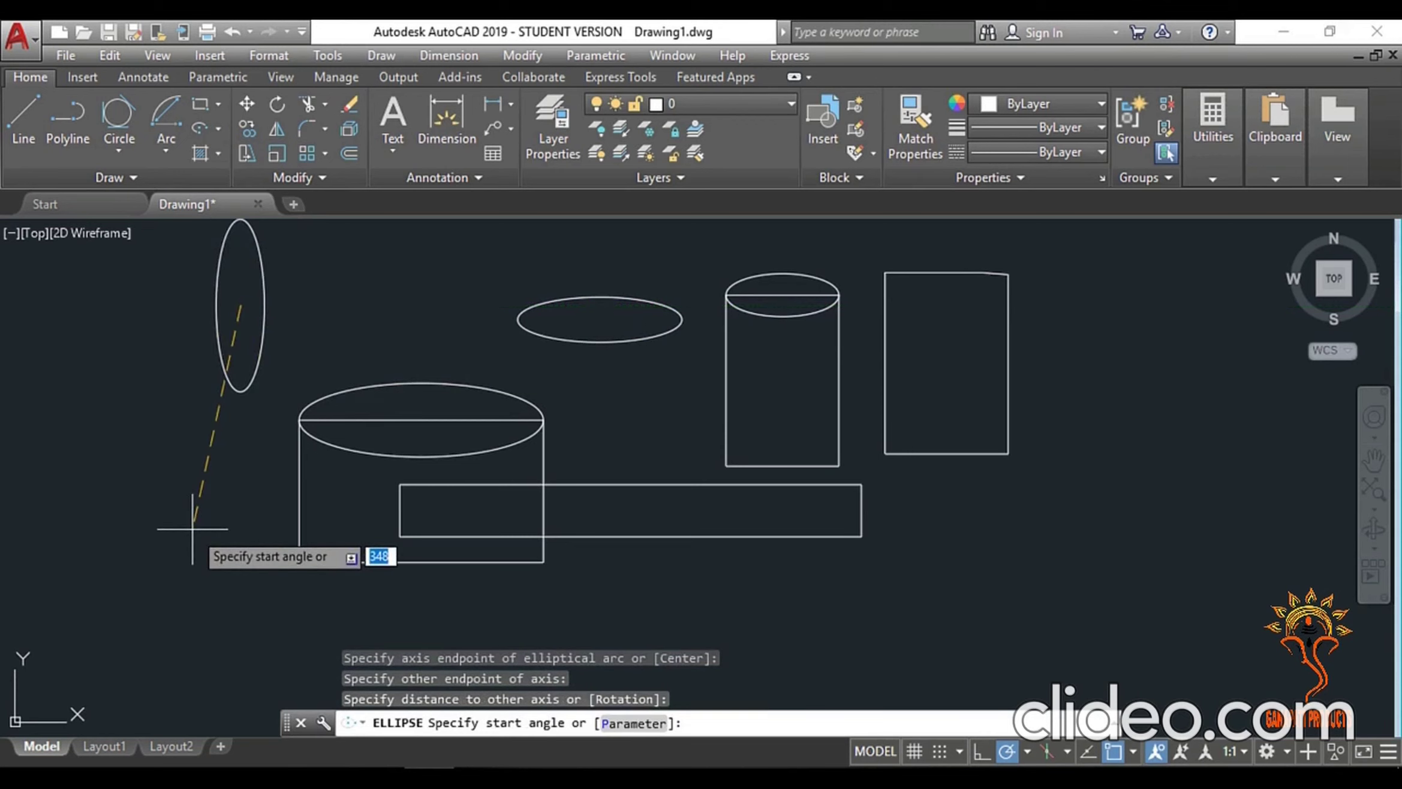
key("Return")
left_click(282, 313)
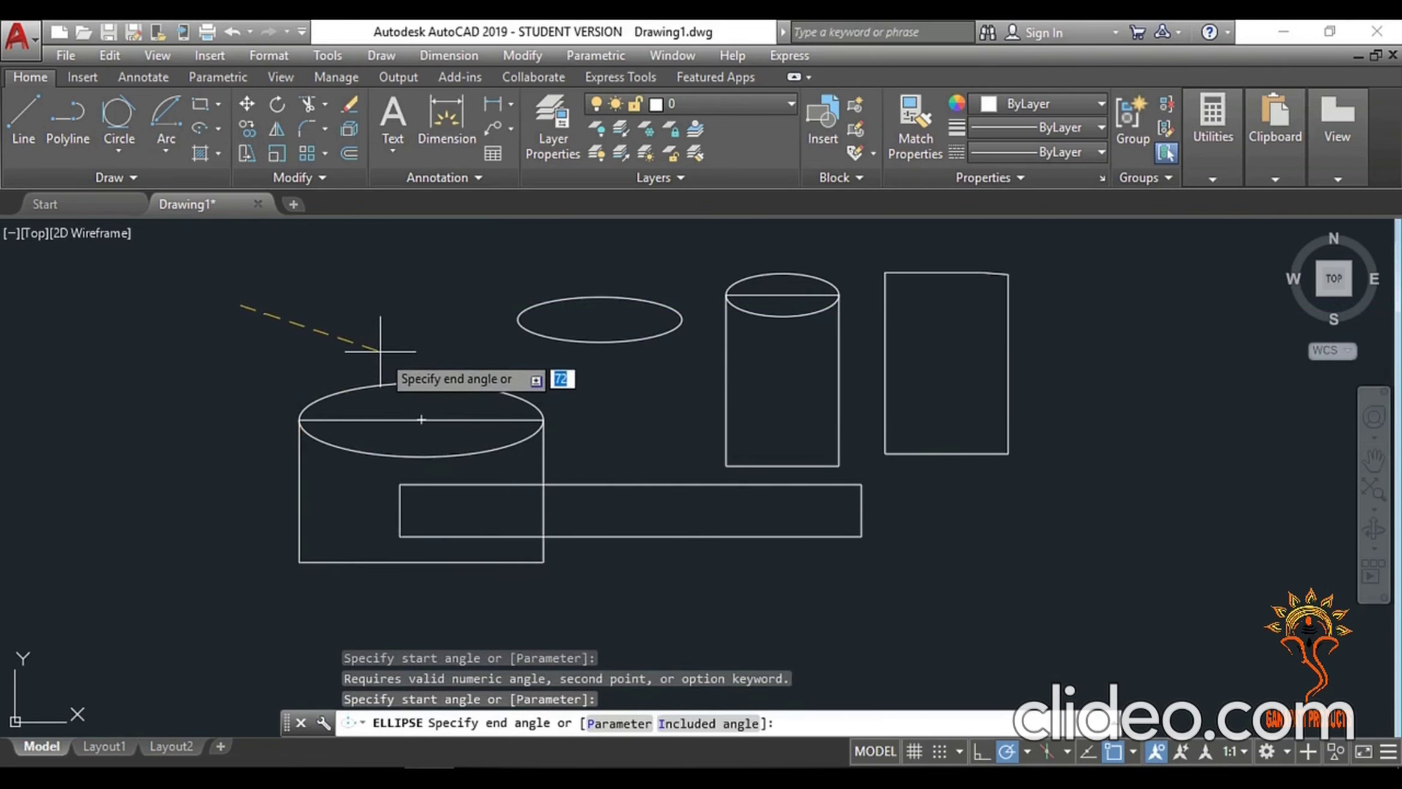
key("Escape")
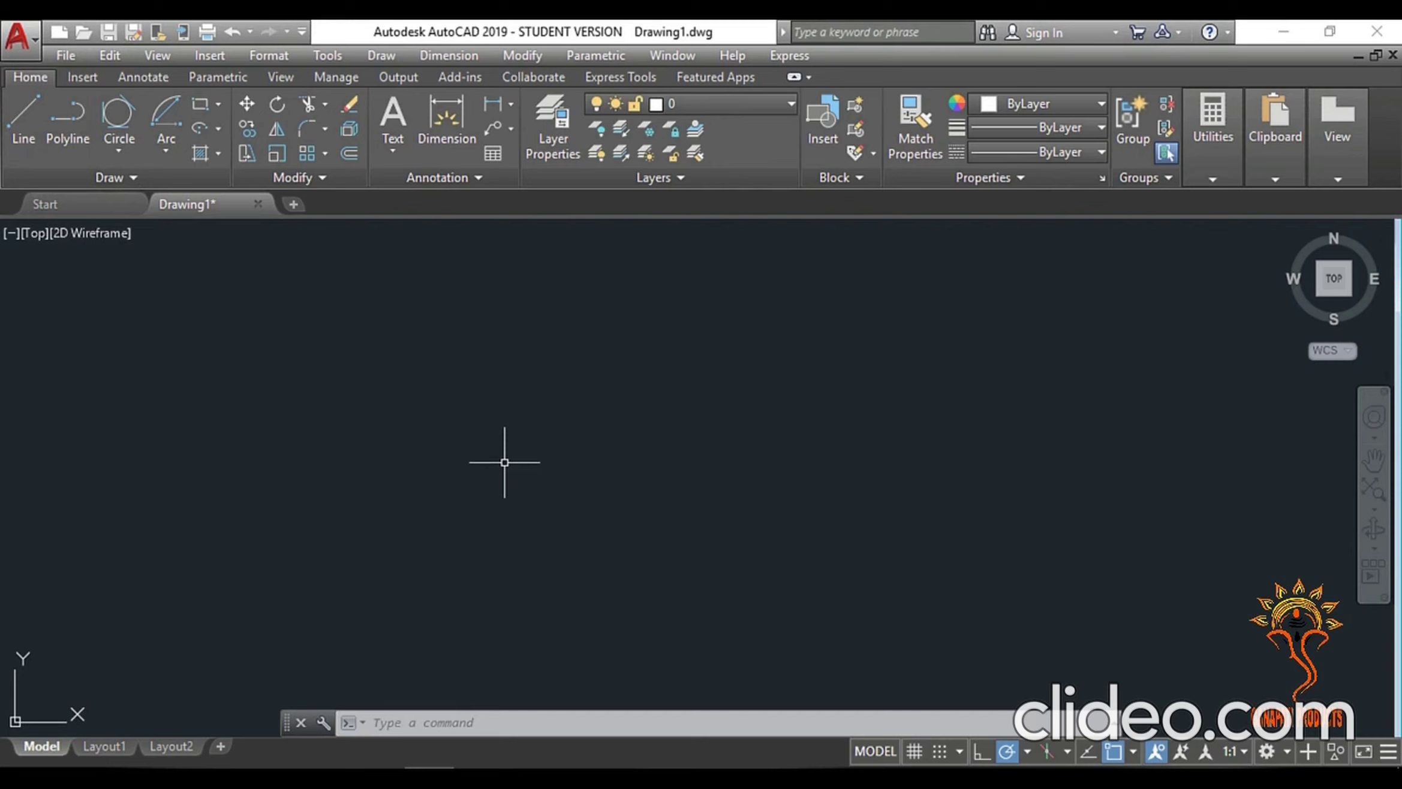
- Draw a single horizontal Line about 85 units long in the centre-left area of the empty drawing
type("l")
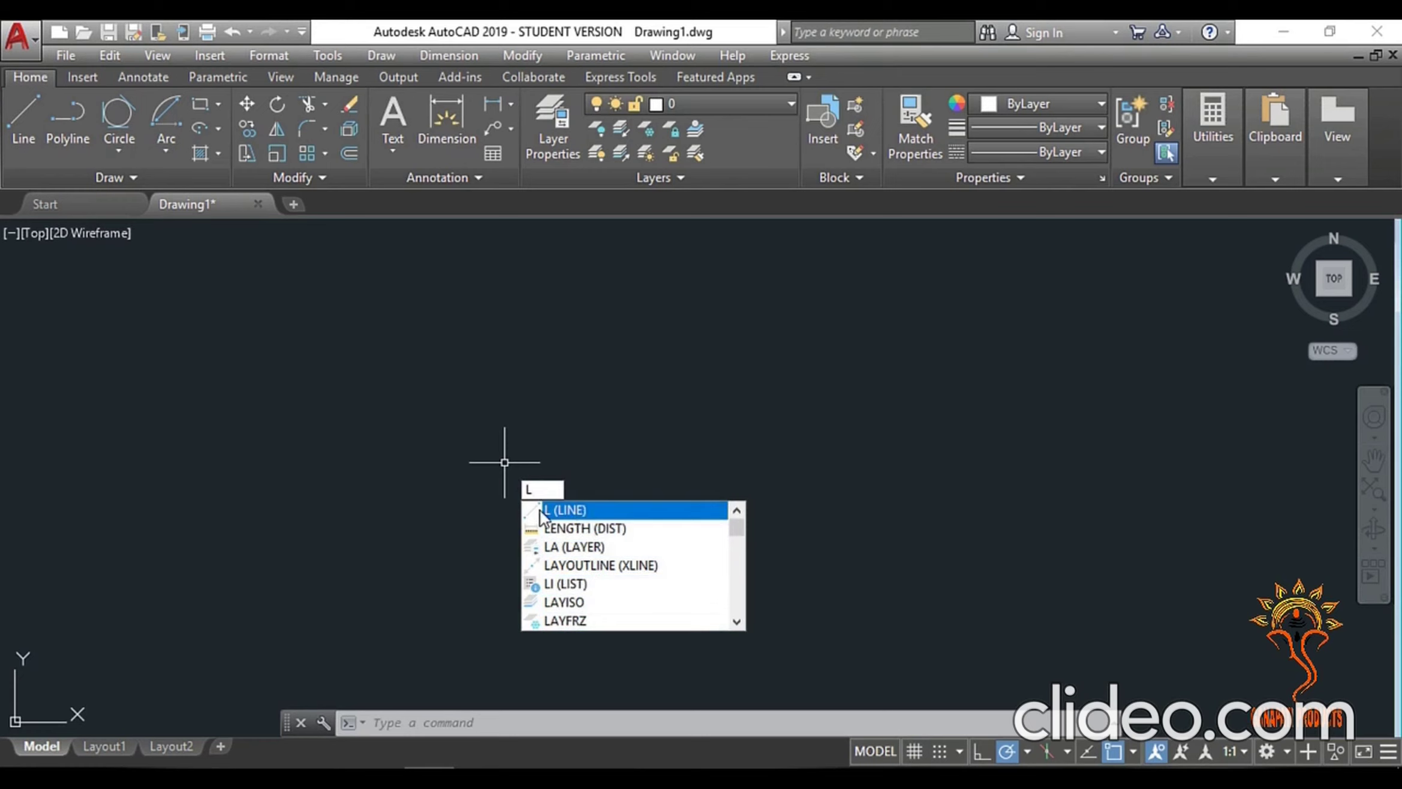
left_click(582, 513)
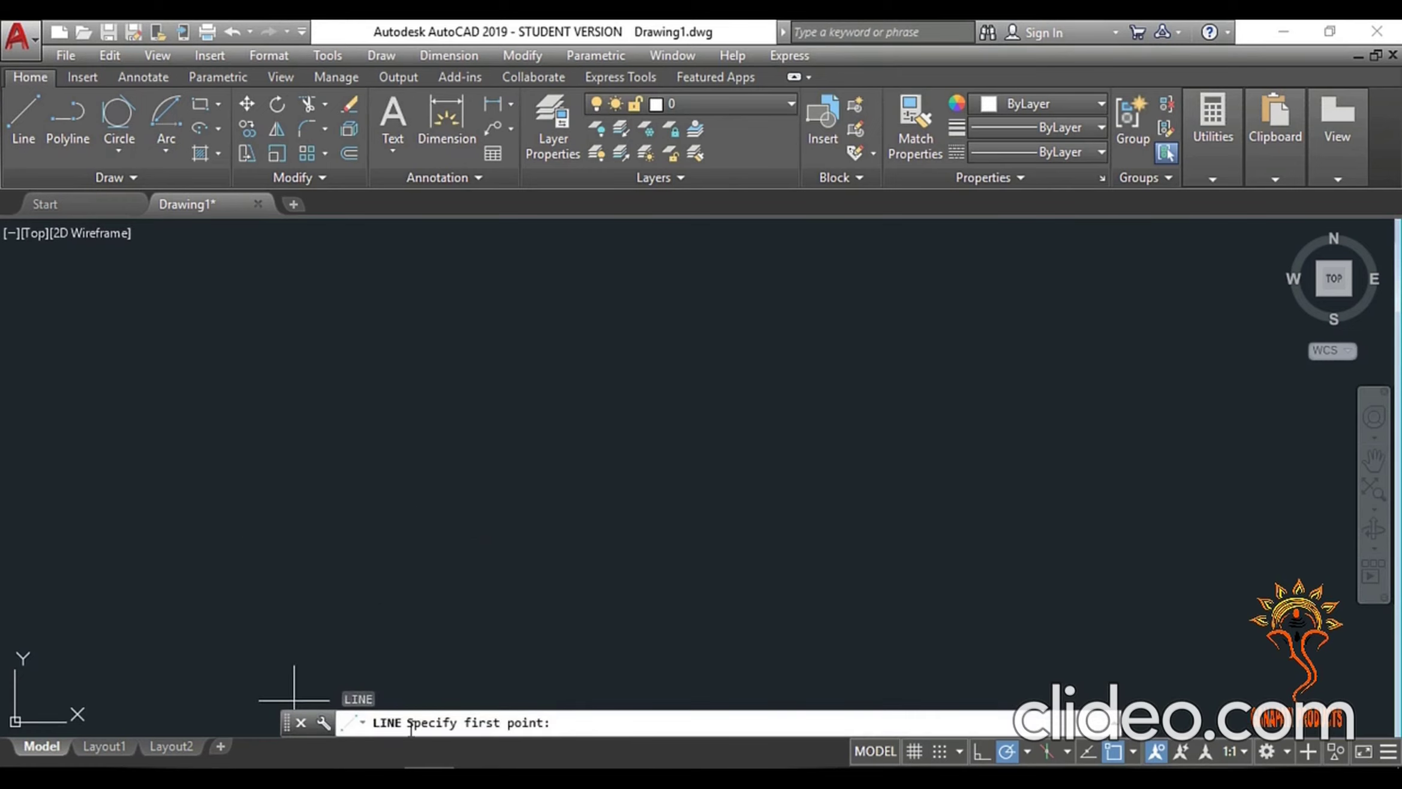
left_click(379, 478)
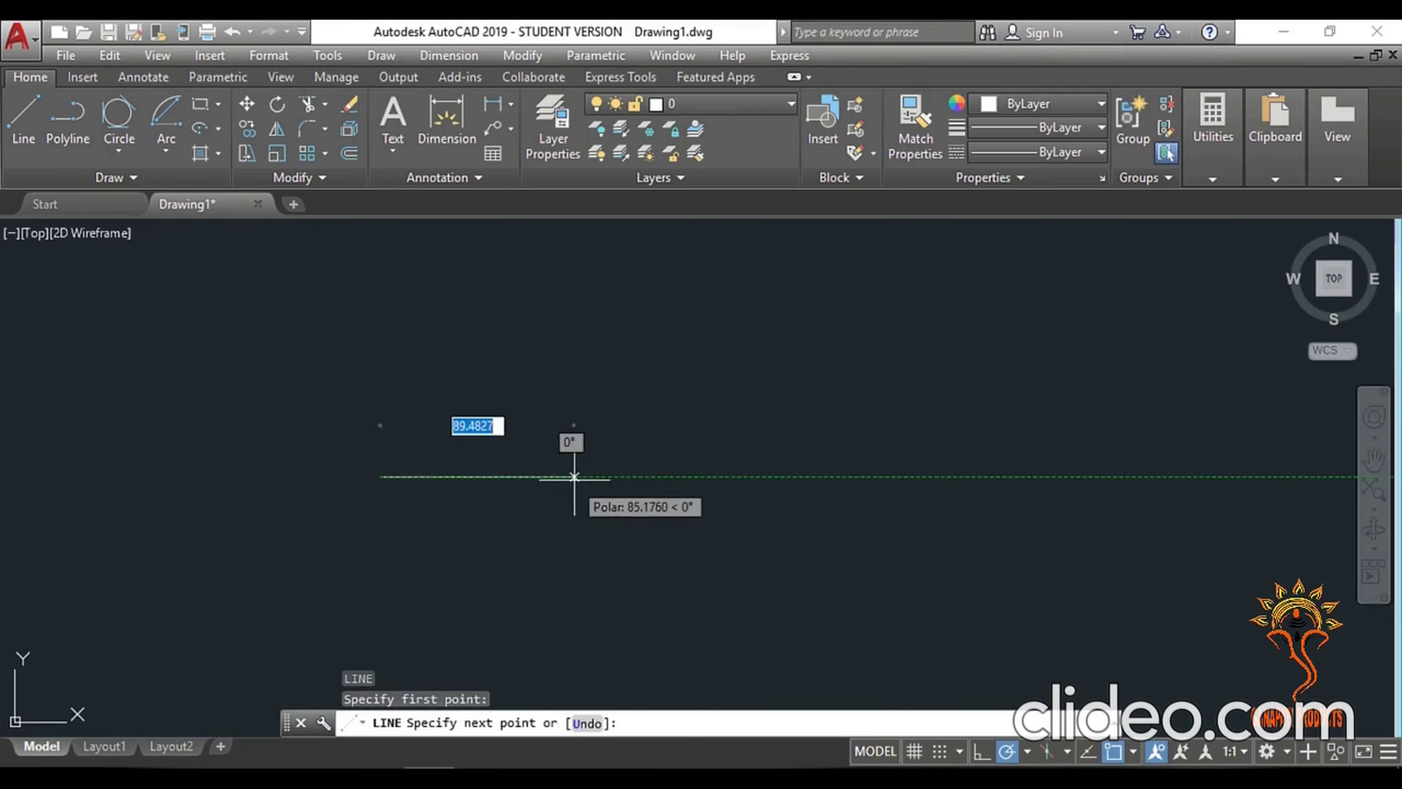
left_click(577, 477)
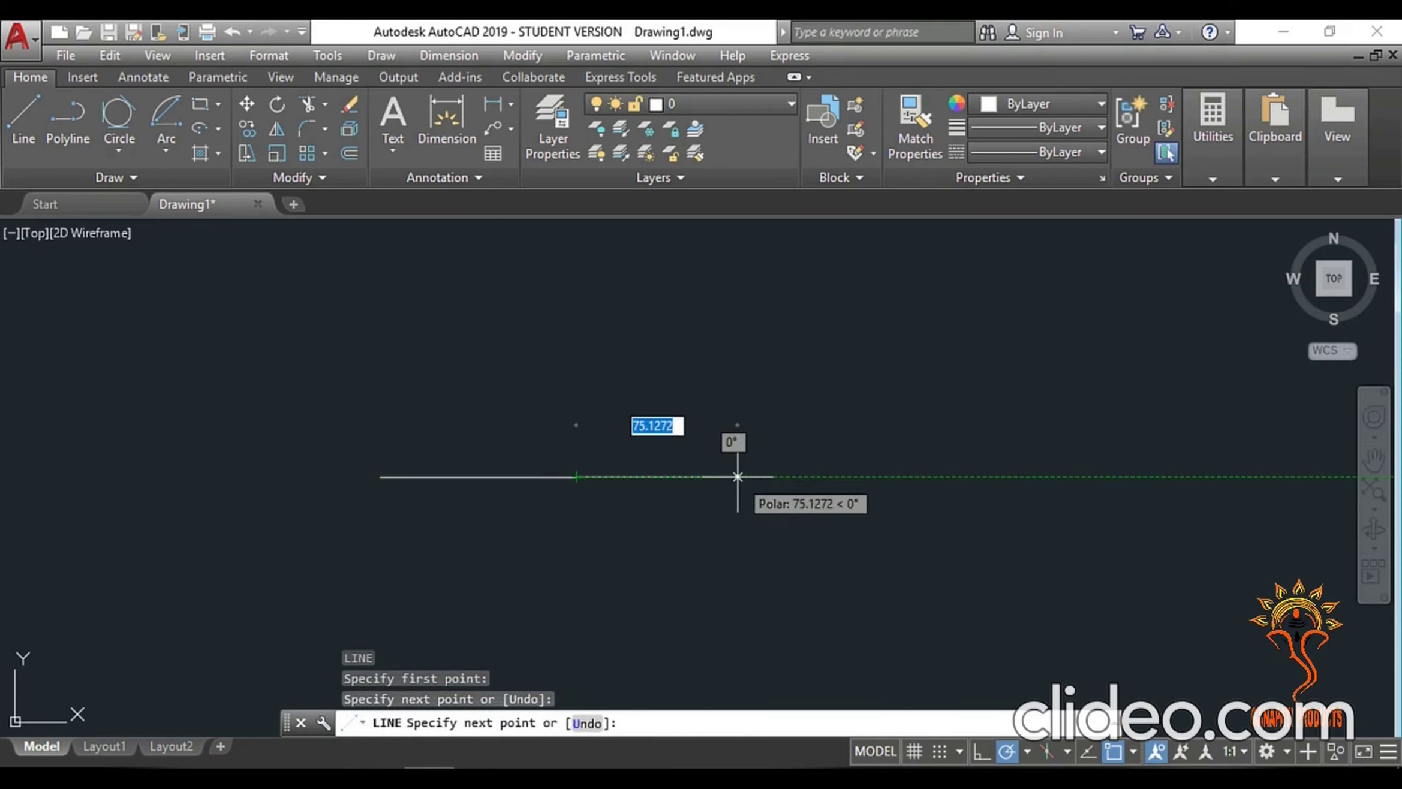
key("Return")
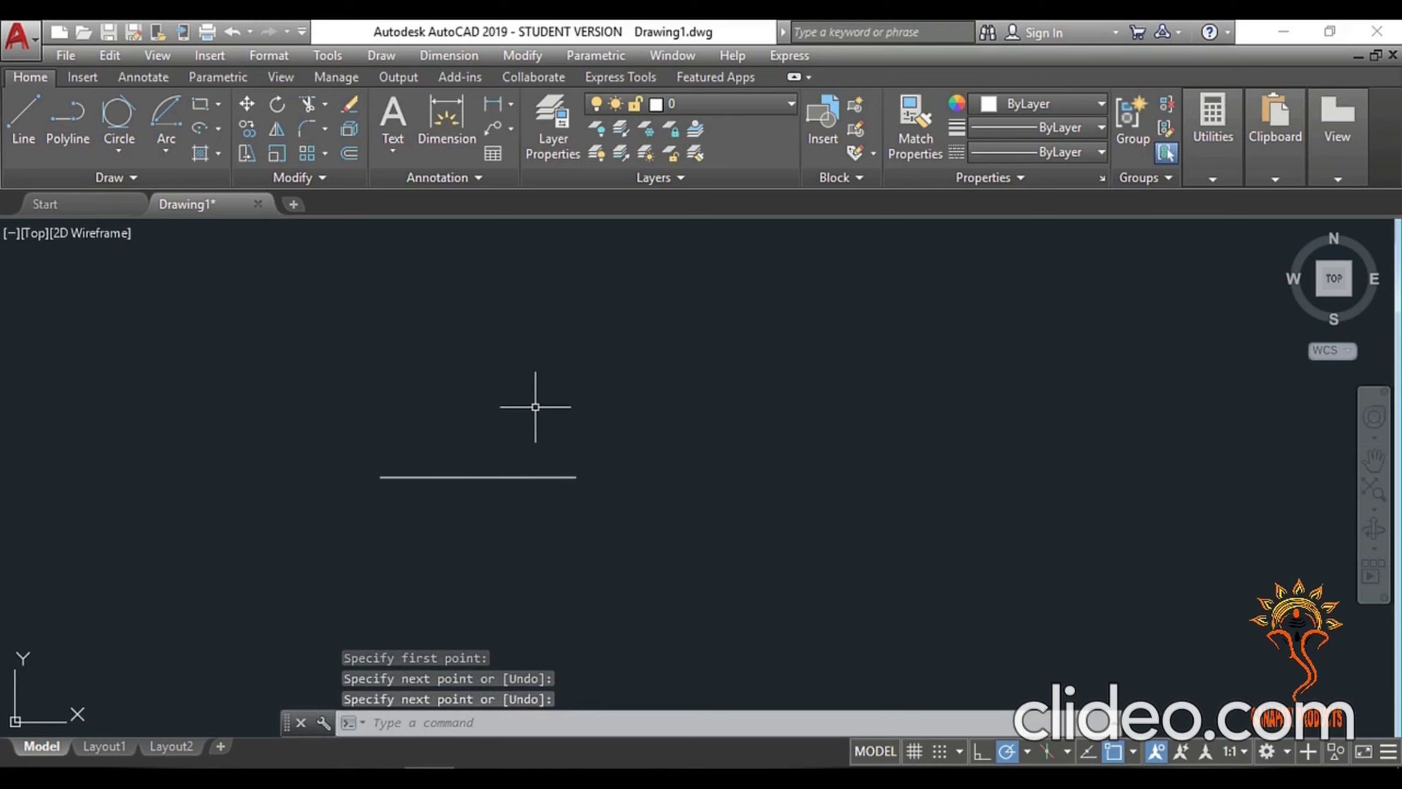
- Draw a single slanted Line to the right of the horizontal line, running from its upper right end down to the lower left
type("l")
key("Return")
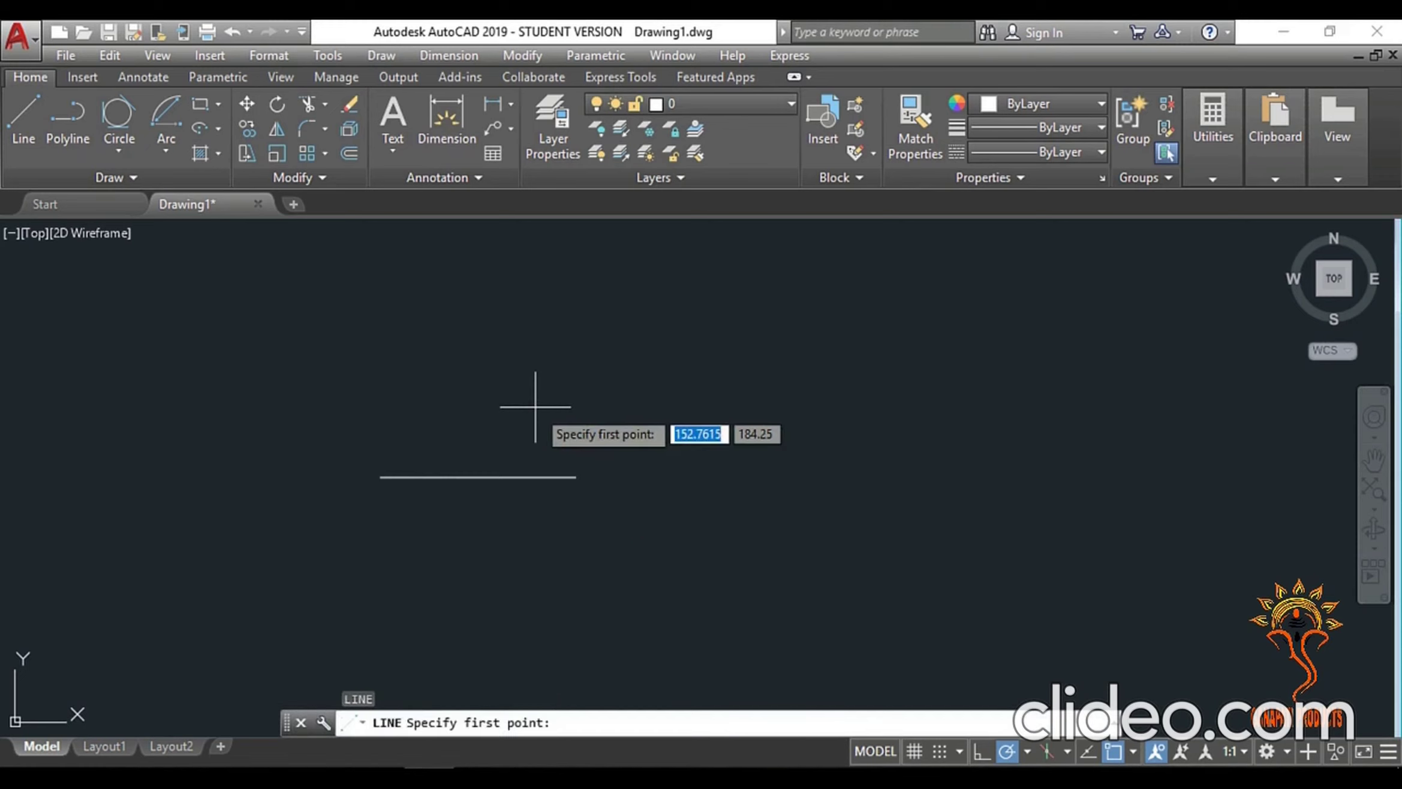
left_click(765, 361)
left_click(646, 545)
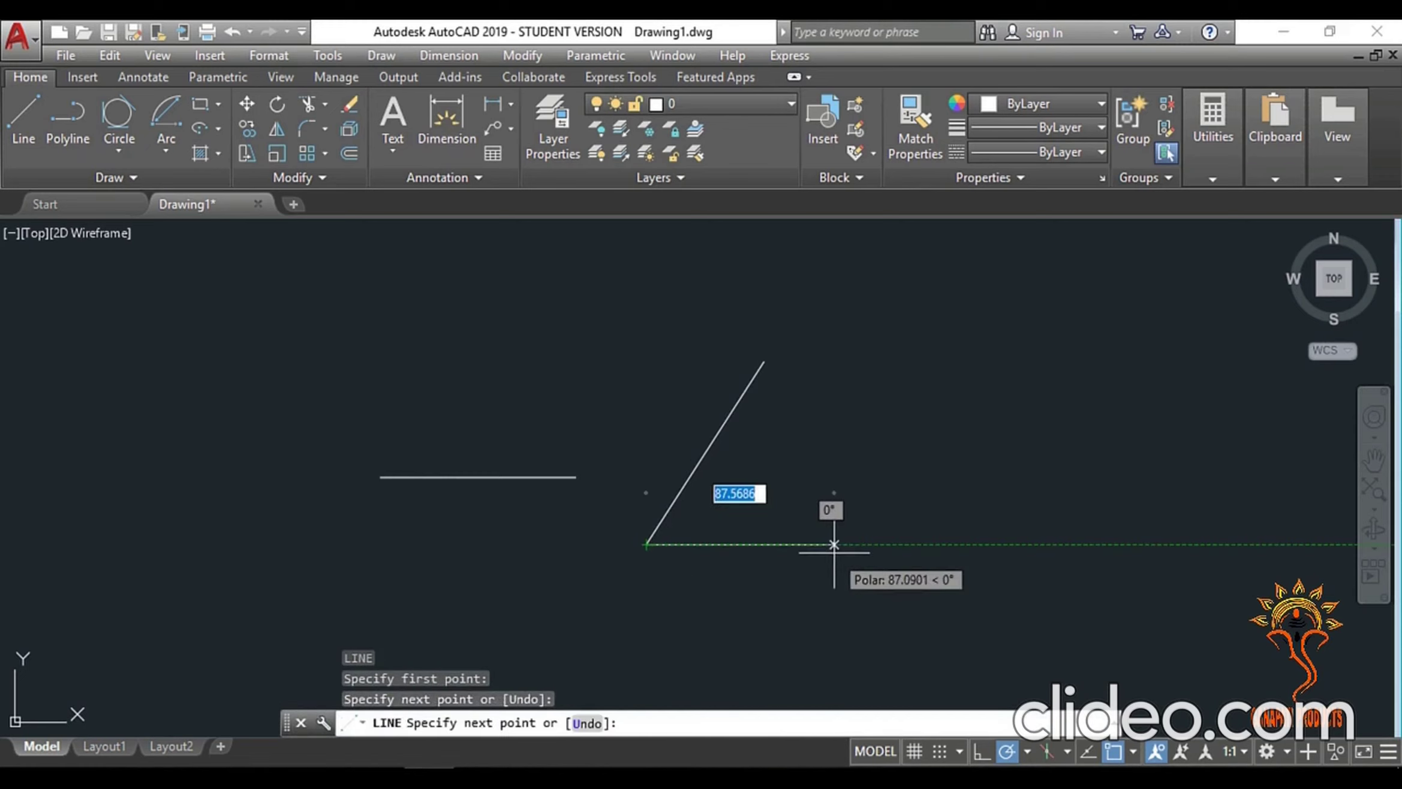
key("Return")
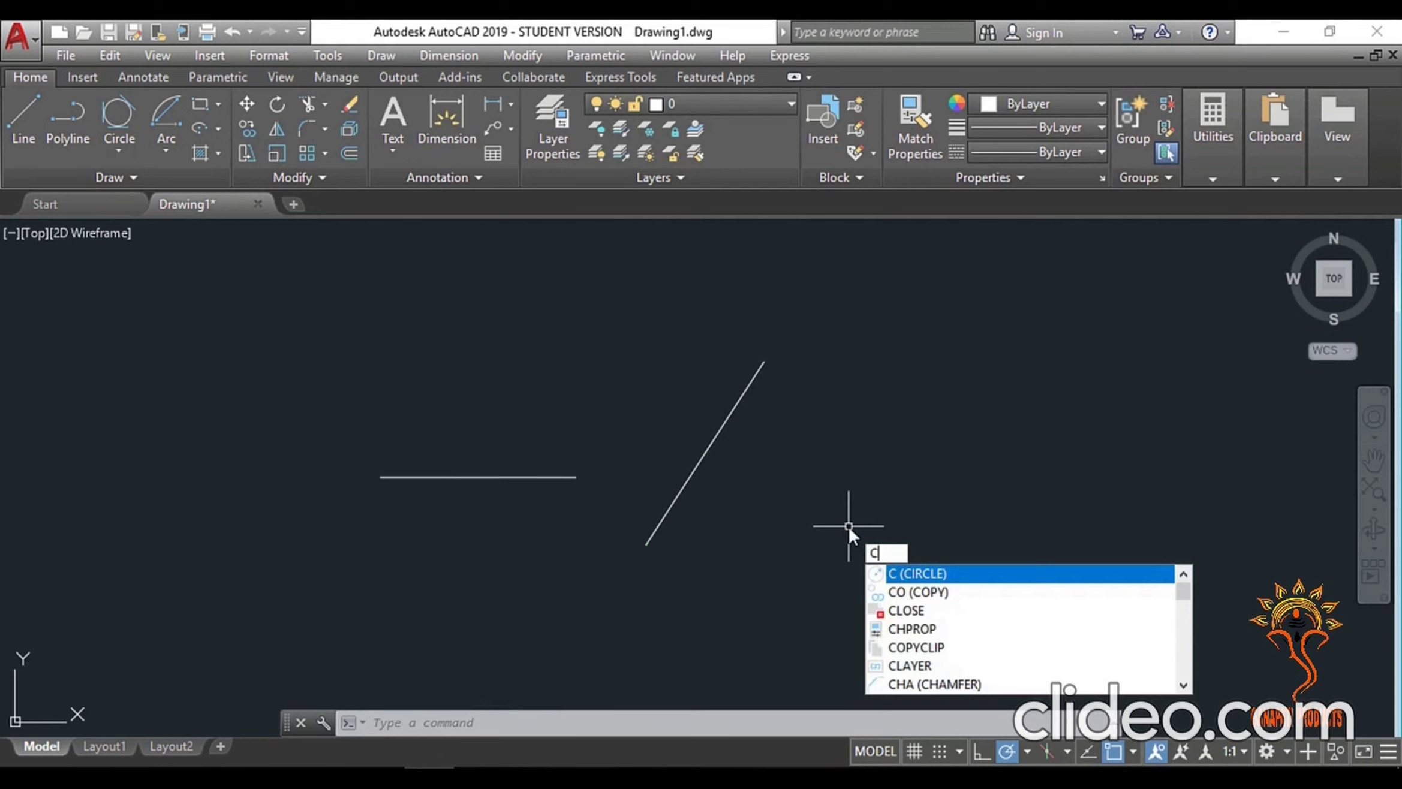
- Draw a large center-radius Circle to the right of the slanted line
key("Return")
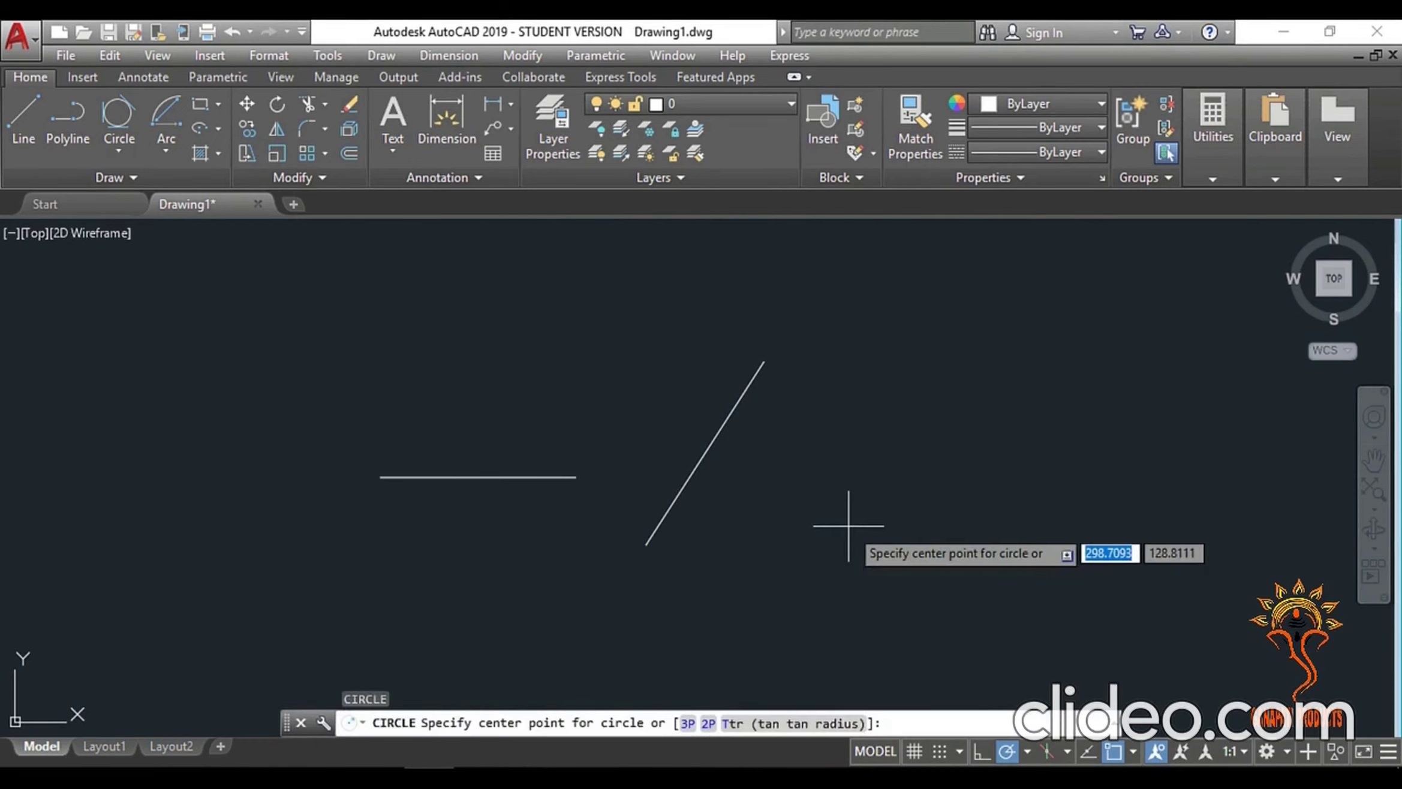
left_click(881, 441)
left_click(820, 533)
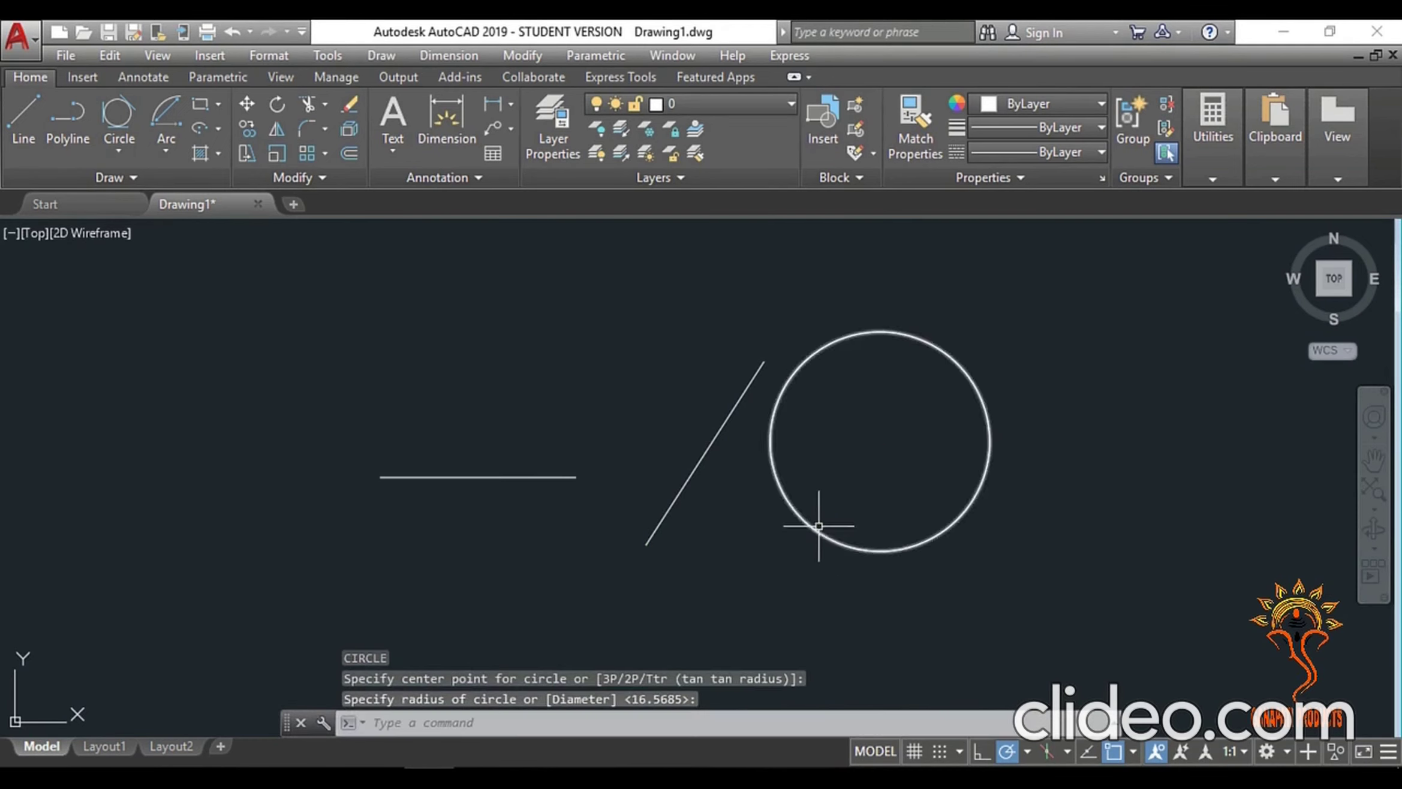
left_click(489, 341)
left_click(584, 380)
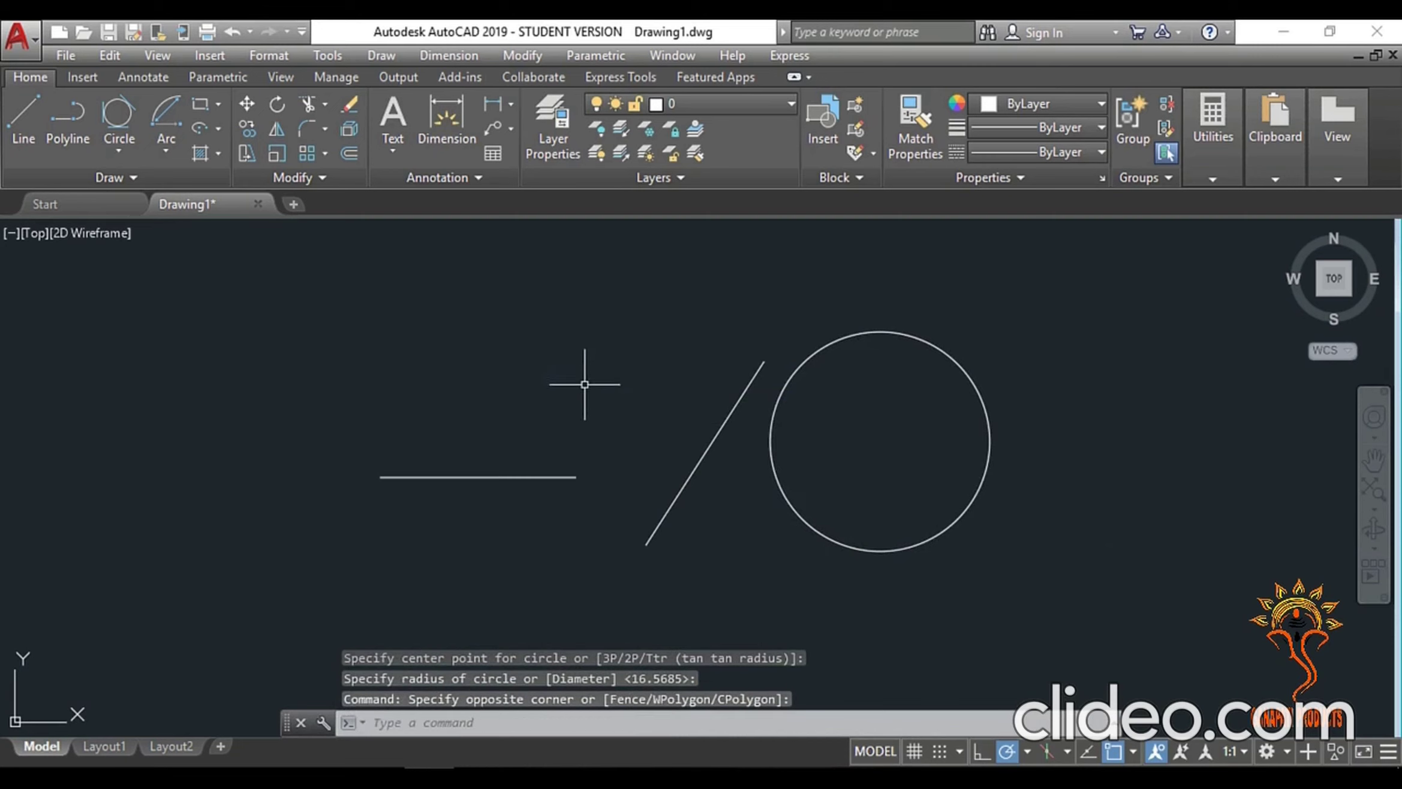
- Draw a smaller center-radius Circle just above the right end of the horizontal line
type("c")
key("Return")
left_click(552, 397)
left_click(612, 412)
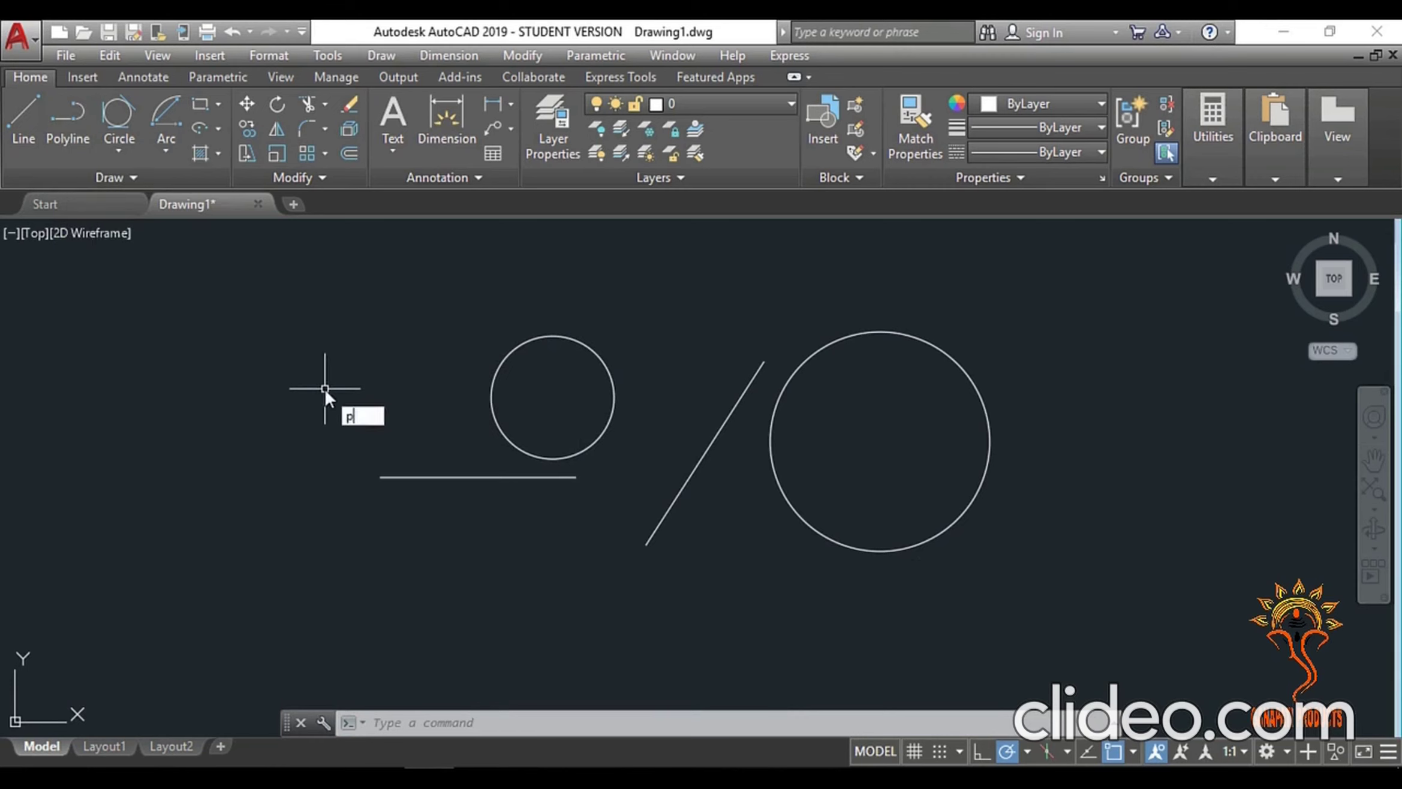
- Draw an irregular four-sided Polyline to the left of the small circle, ending it back at its start point
type("l")
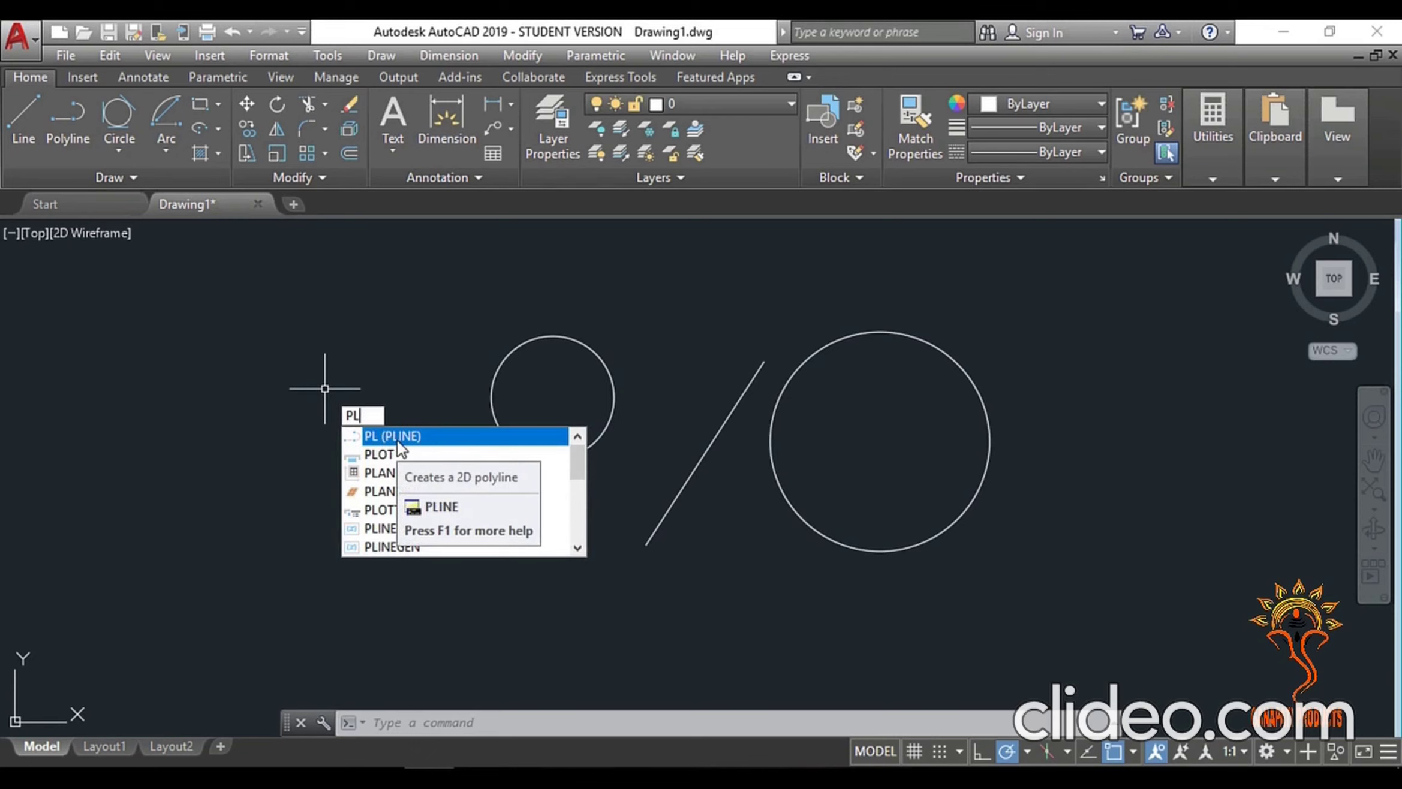
key("Return")
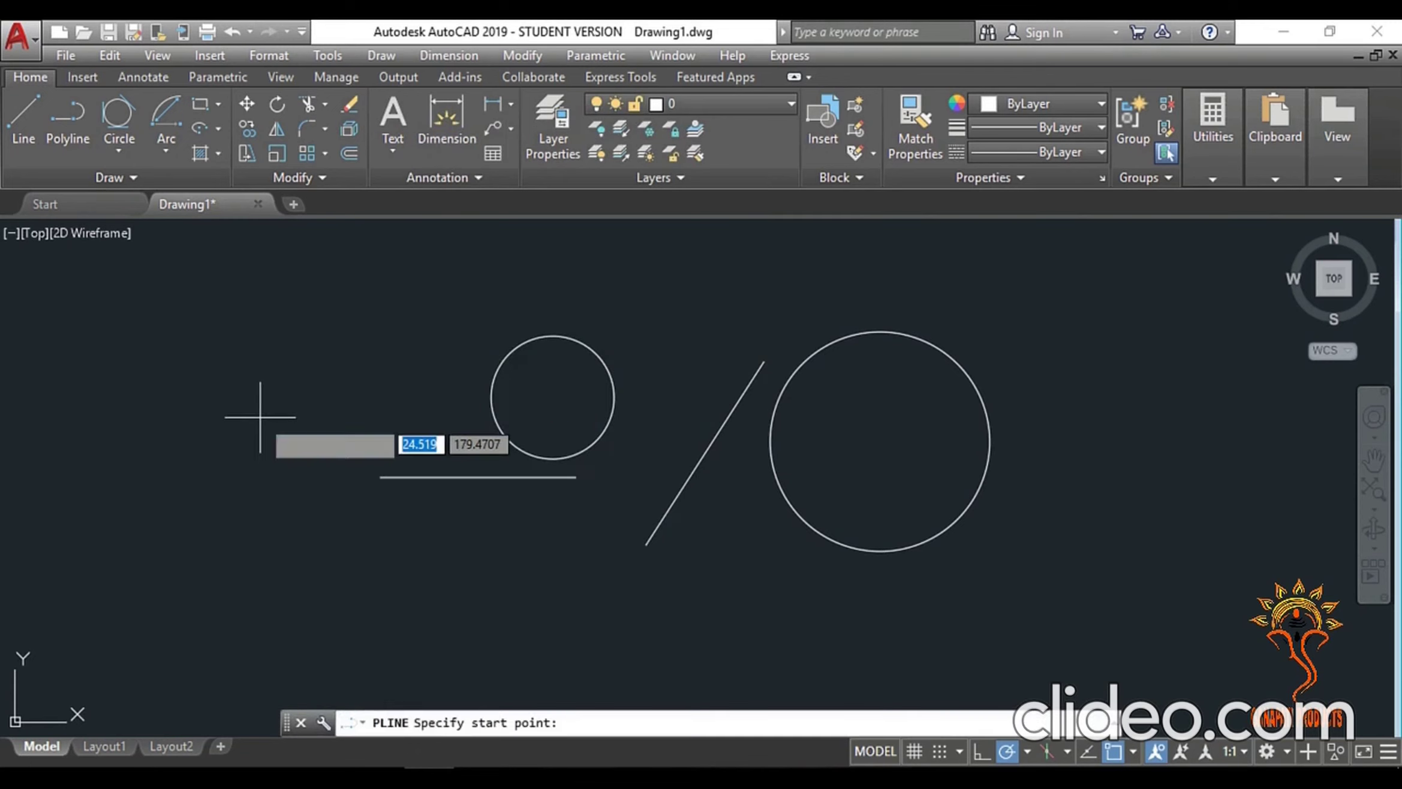
left_click(246, 383)
left_click(273, 469)
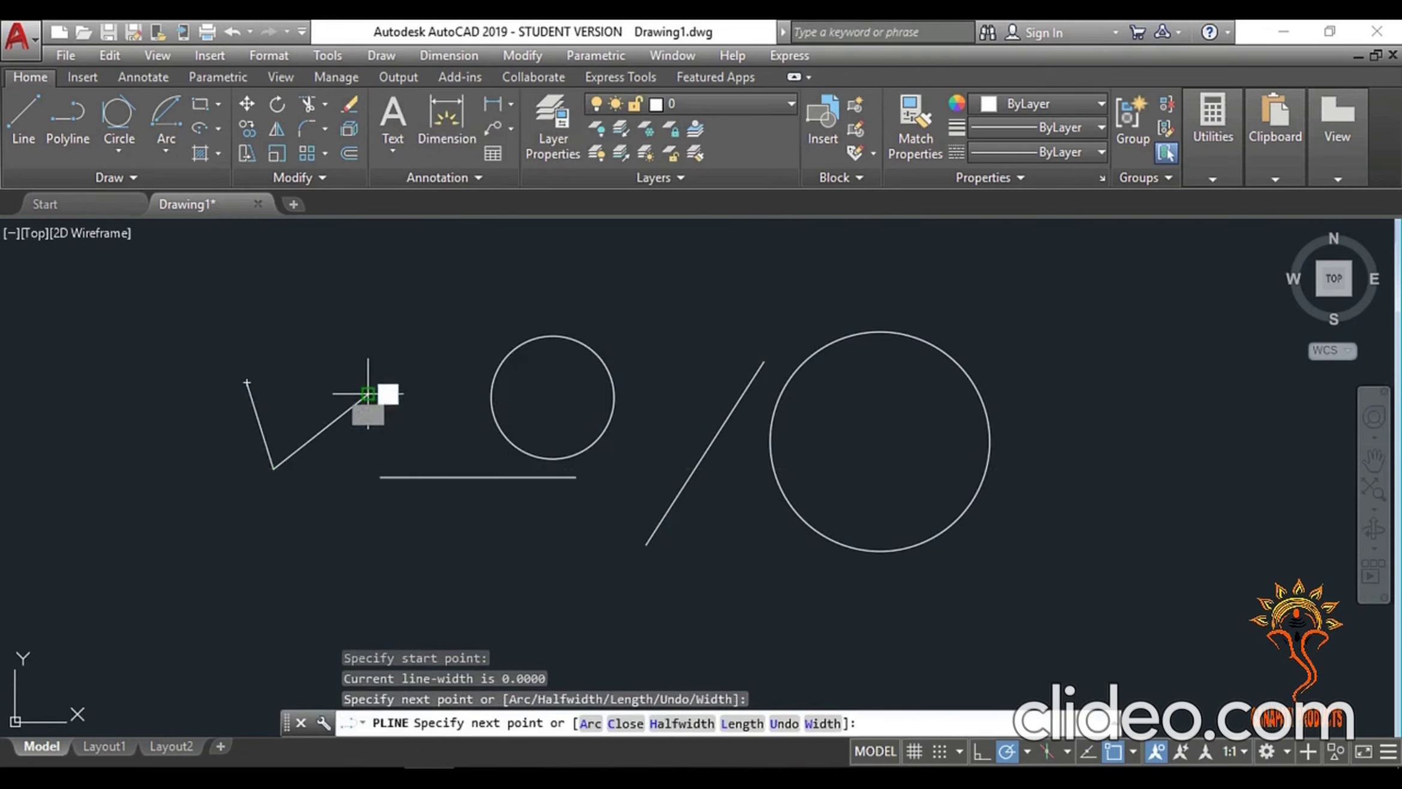
left_click(367, 396)
left_click(336, 343)
left_click(246, 383)
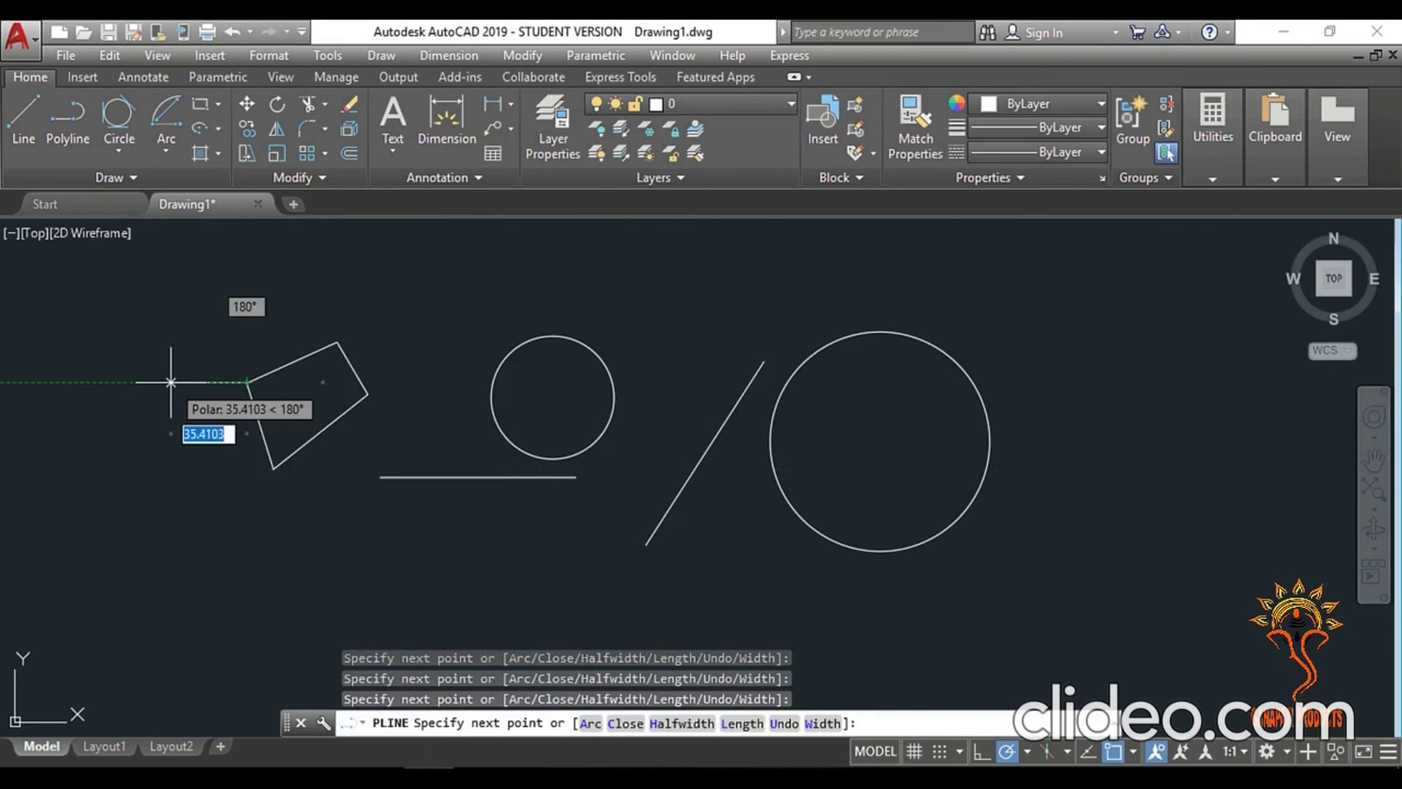
key("Return")
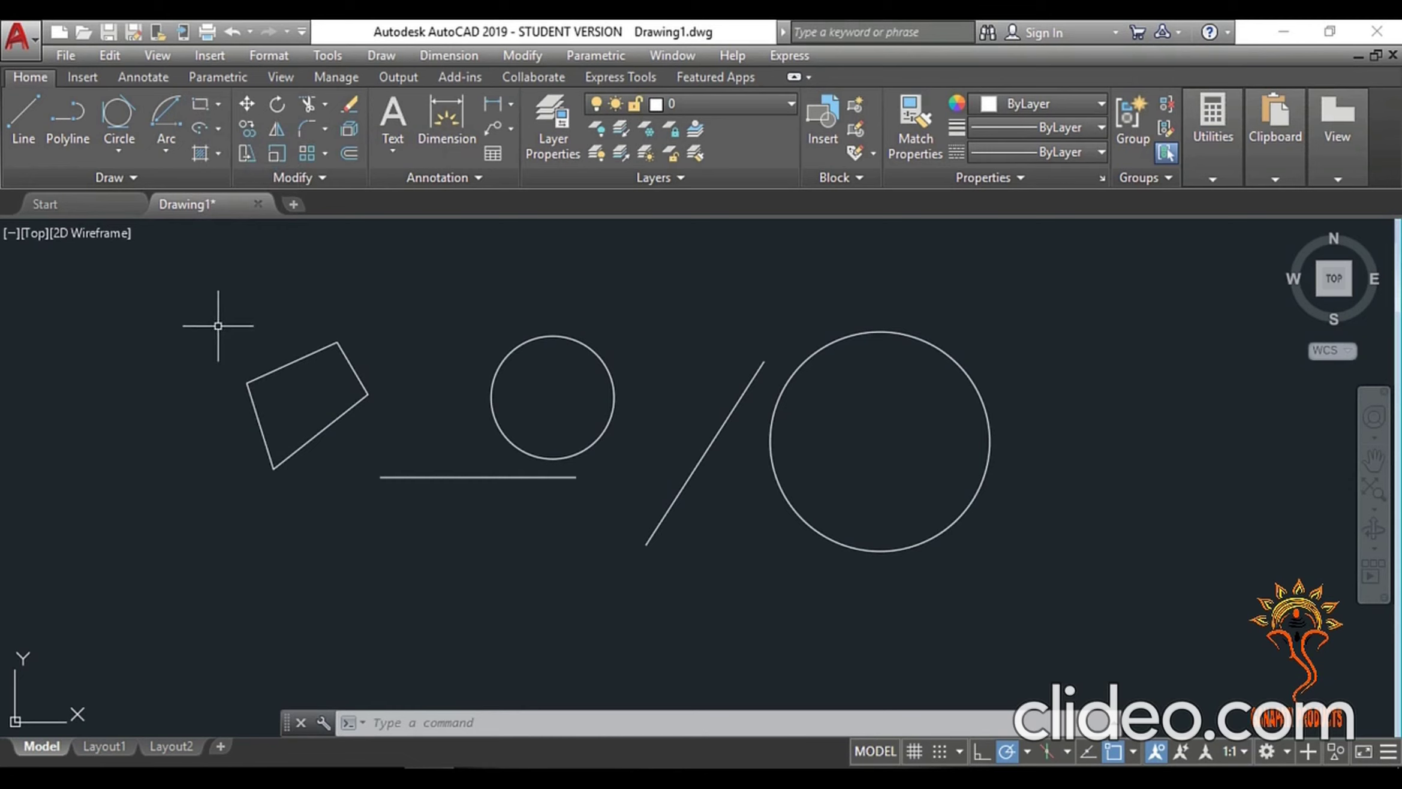
- Draw a nearly square Rectangle overlapping the right side of the large circle
type("R")
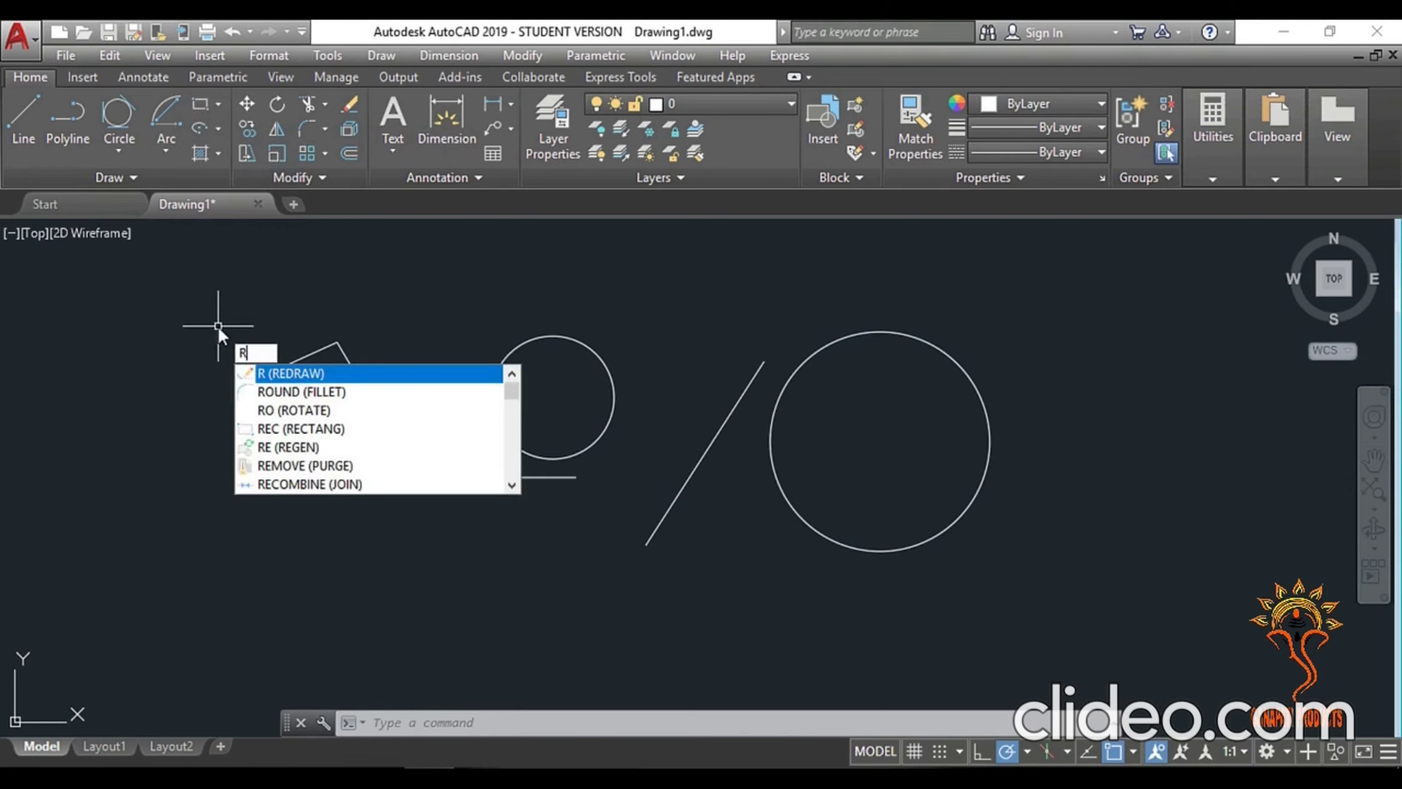
type("E")
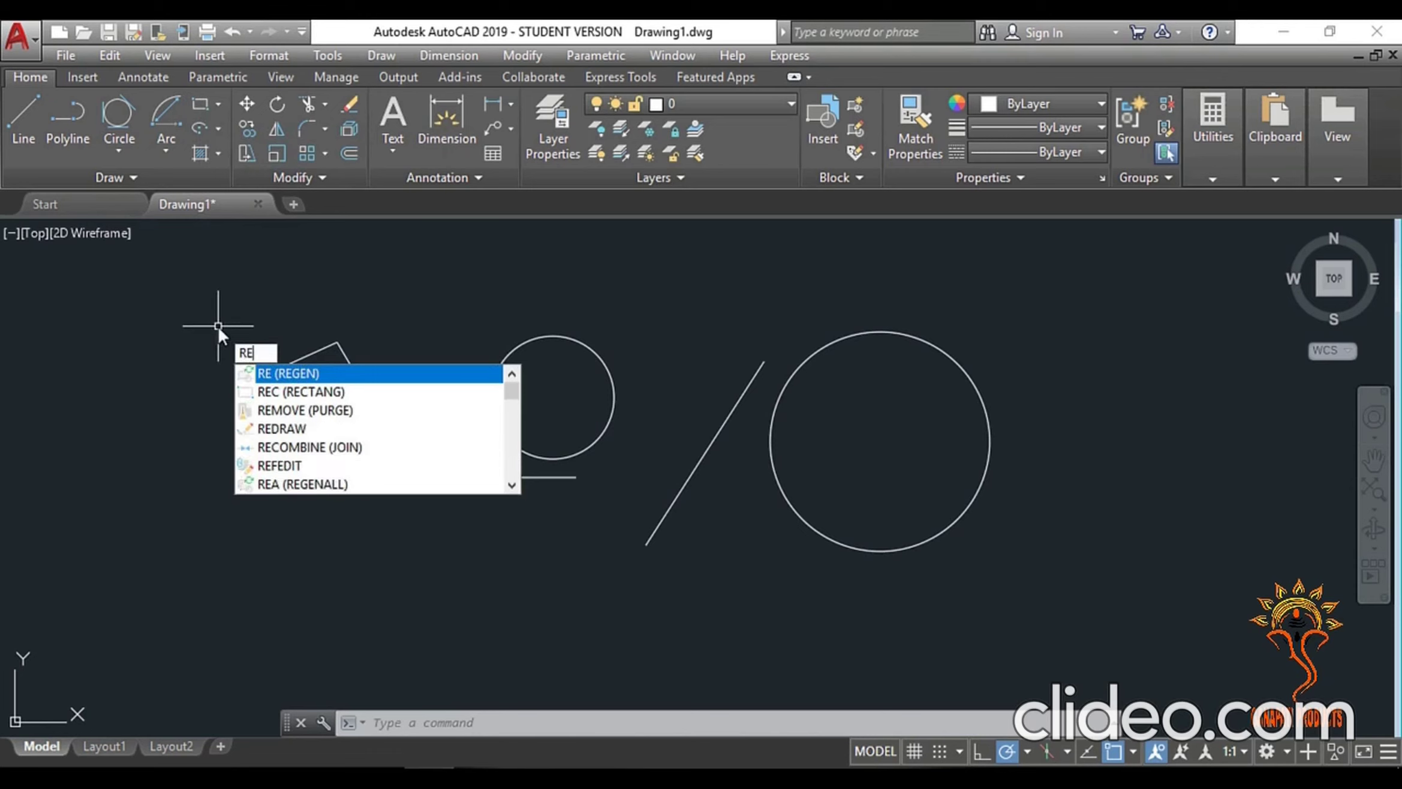
left_click(316, 398)
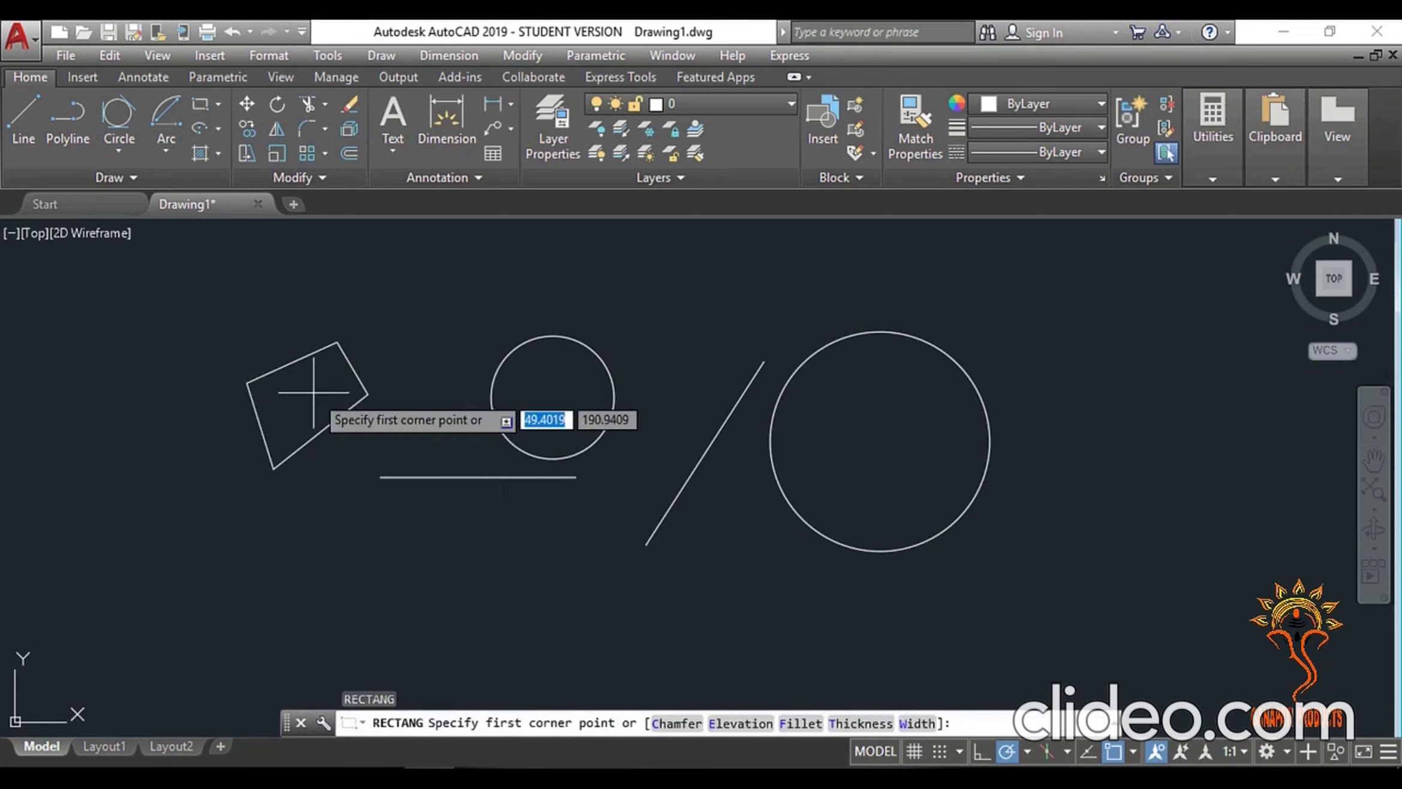
left_click(1094, 320)
left_click(925, 486)
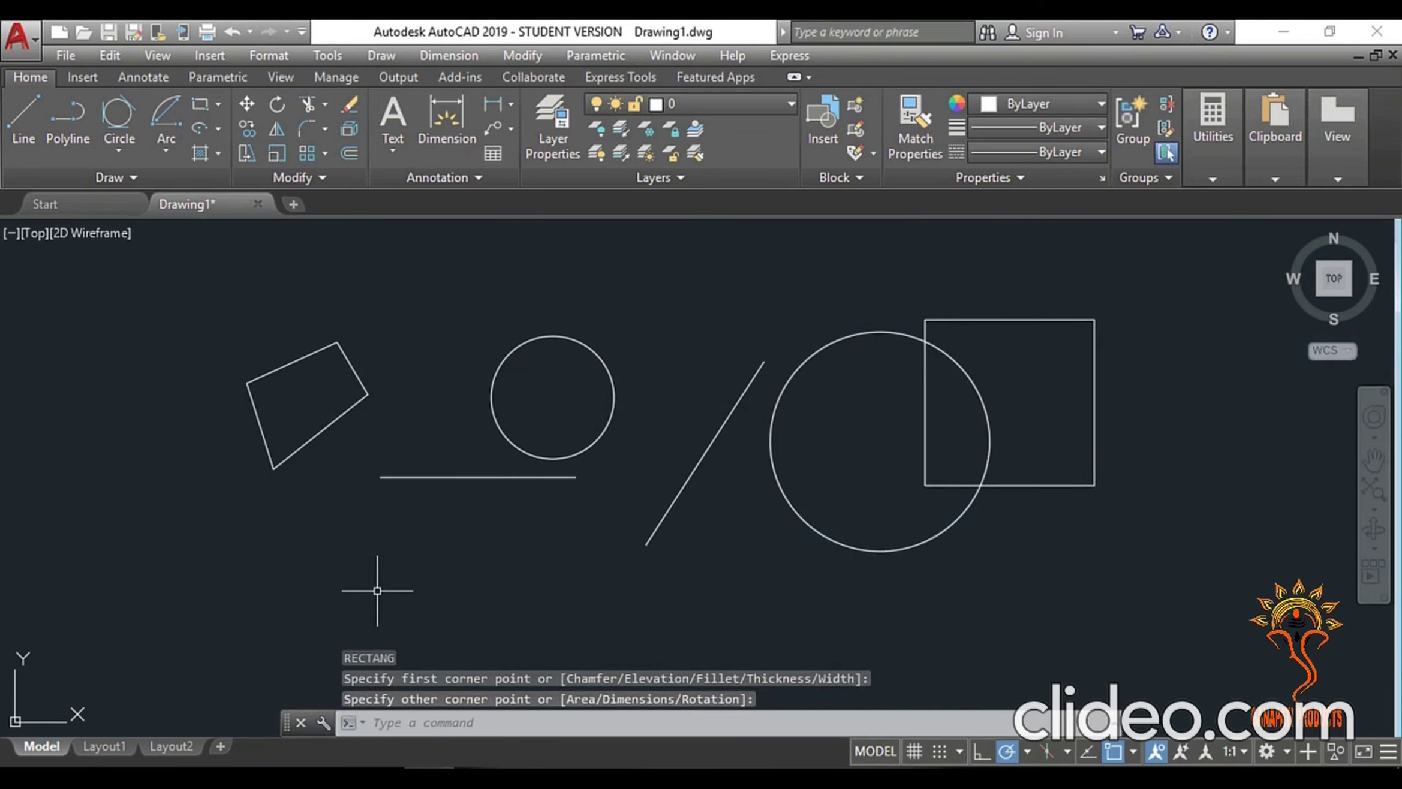
- Draw a wide Rectangle enclosing the horizontal line and overlapping the lower part of the small circle
type("RE")
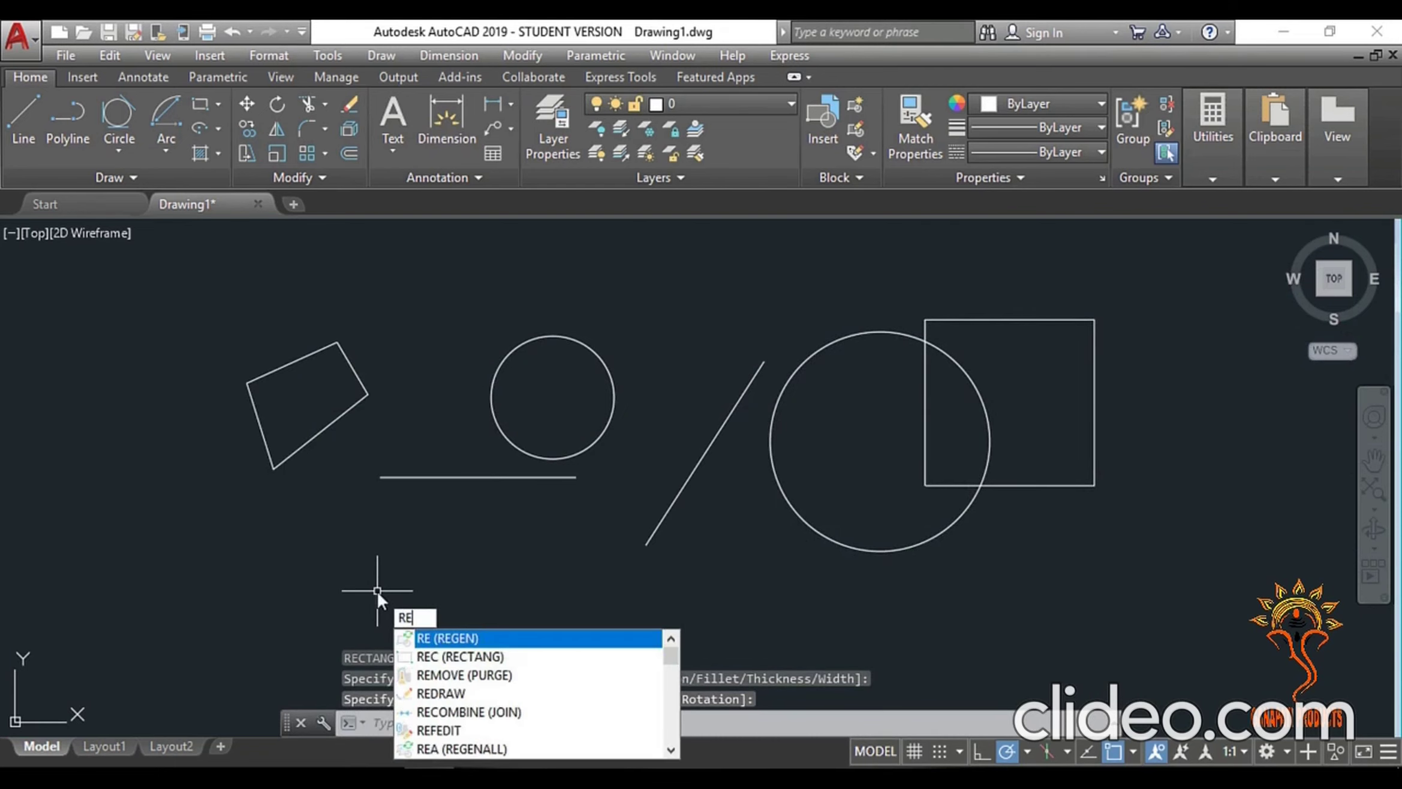
key("Down")
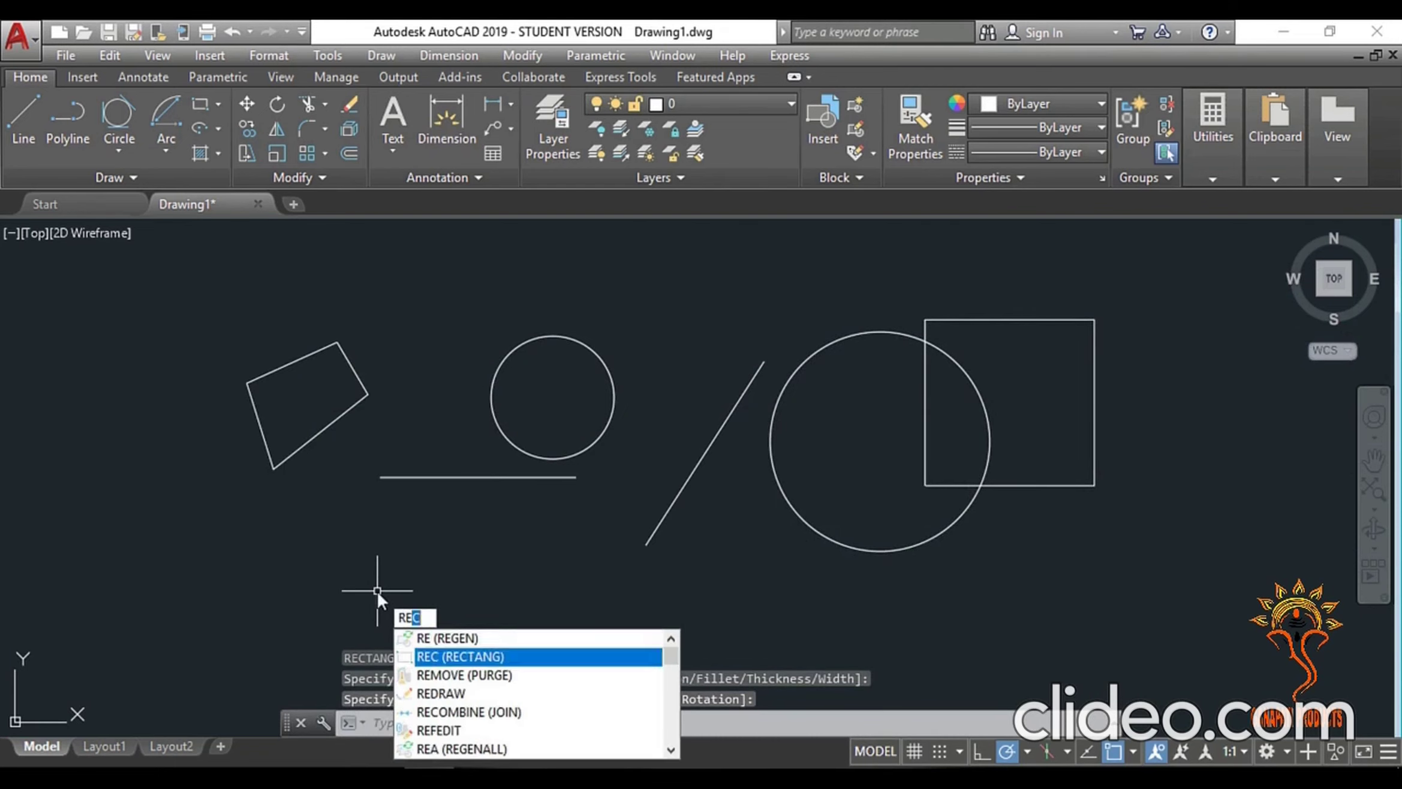
key("Return")
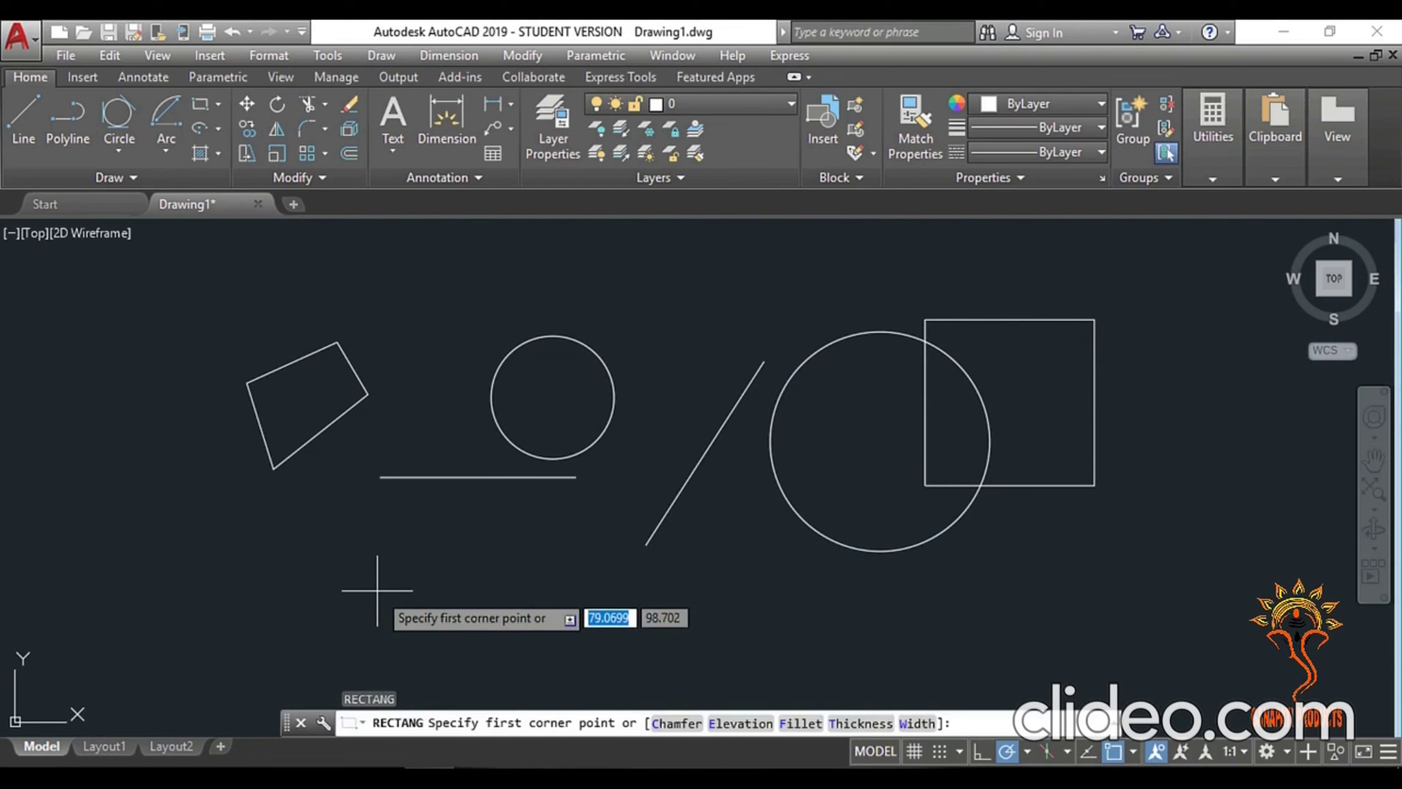
left_click(377, 591)
left_click(637, 420)
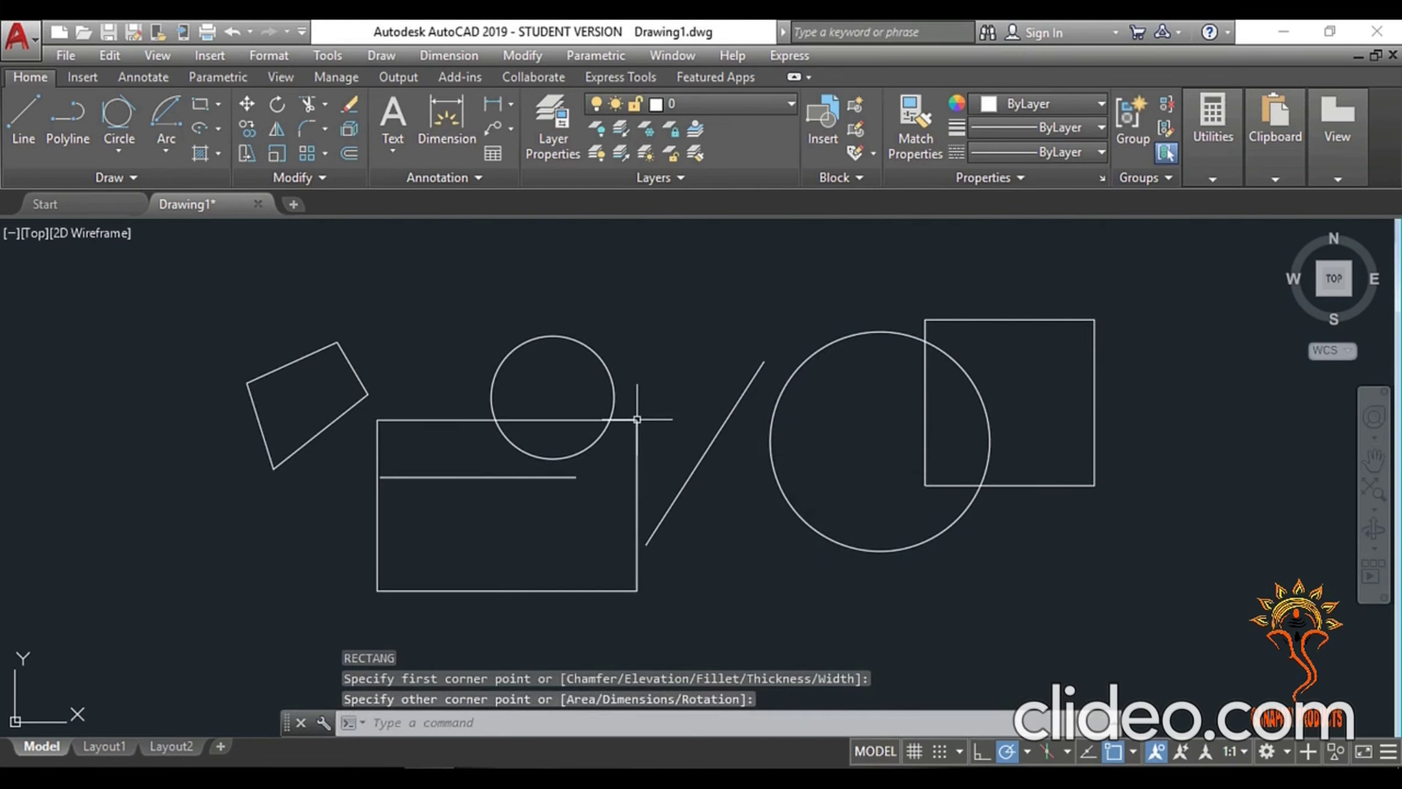
- Draw another Rectangle from the upper-right corner of the wide rectangle to a point above the large circle's right side
type("RE")
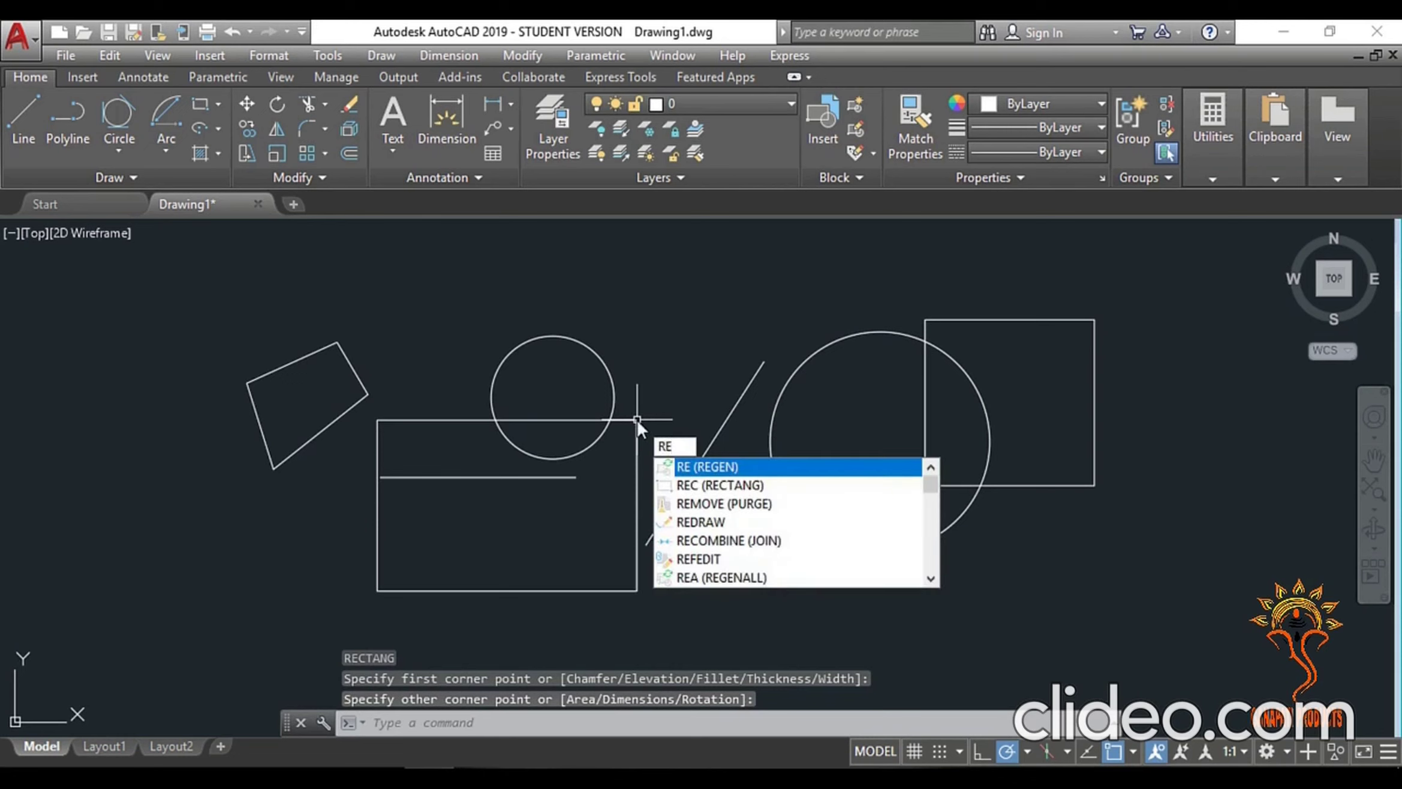
key("Down")
key("Return")
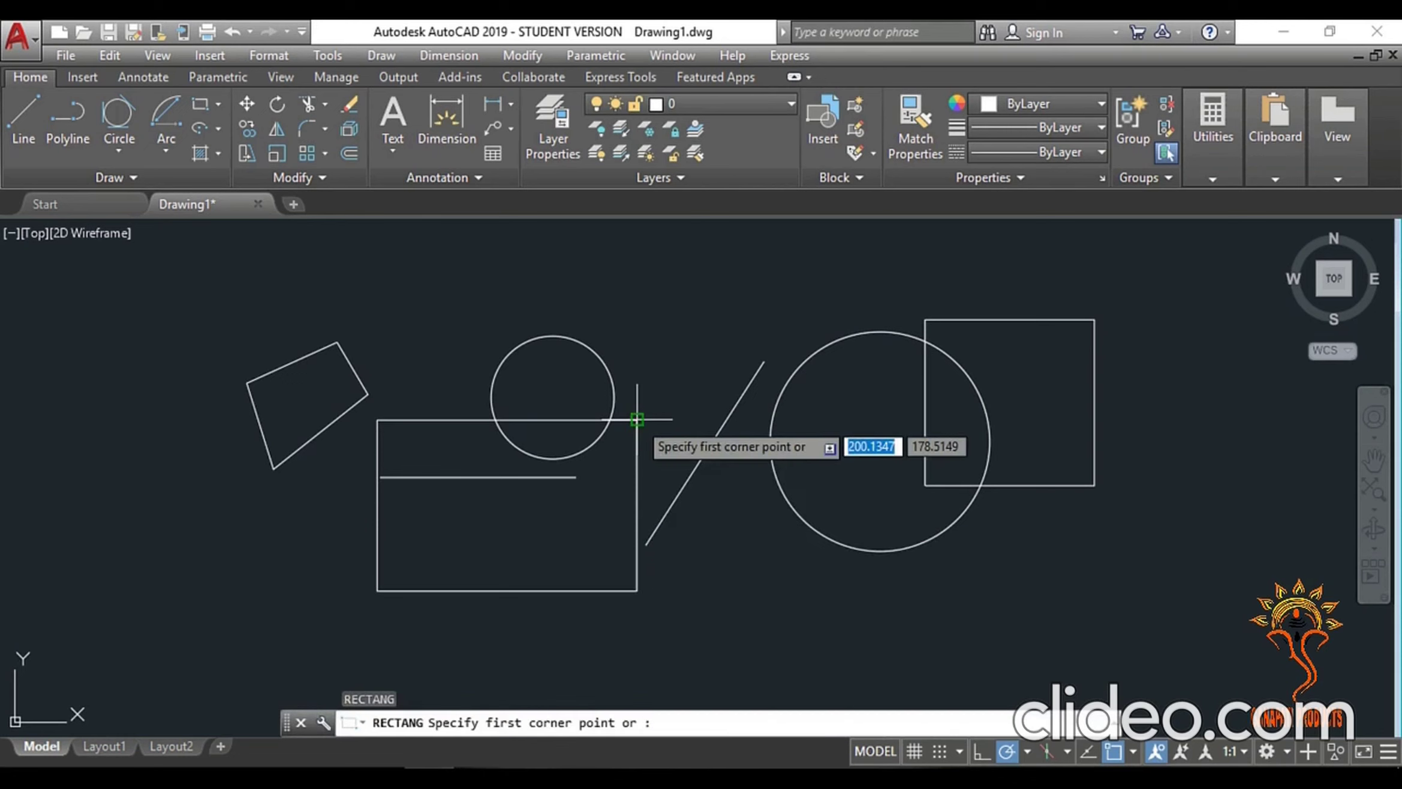
left_click(637, 420)
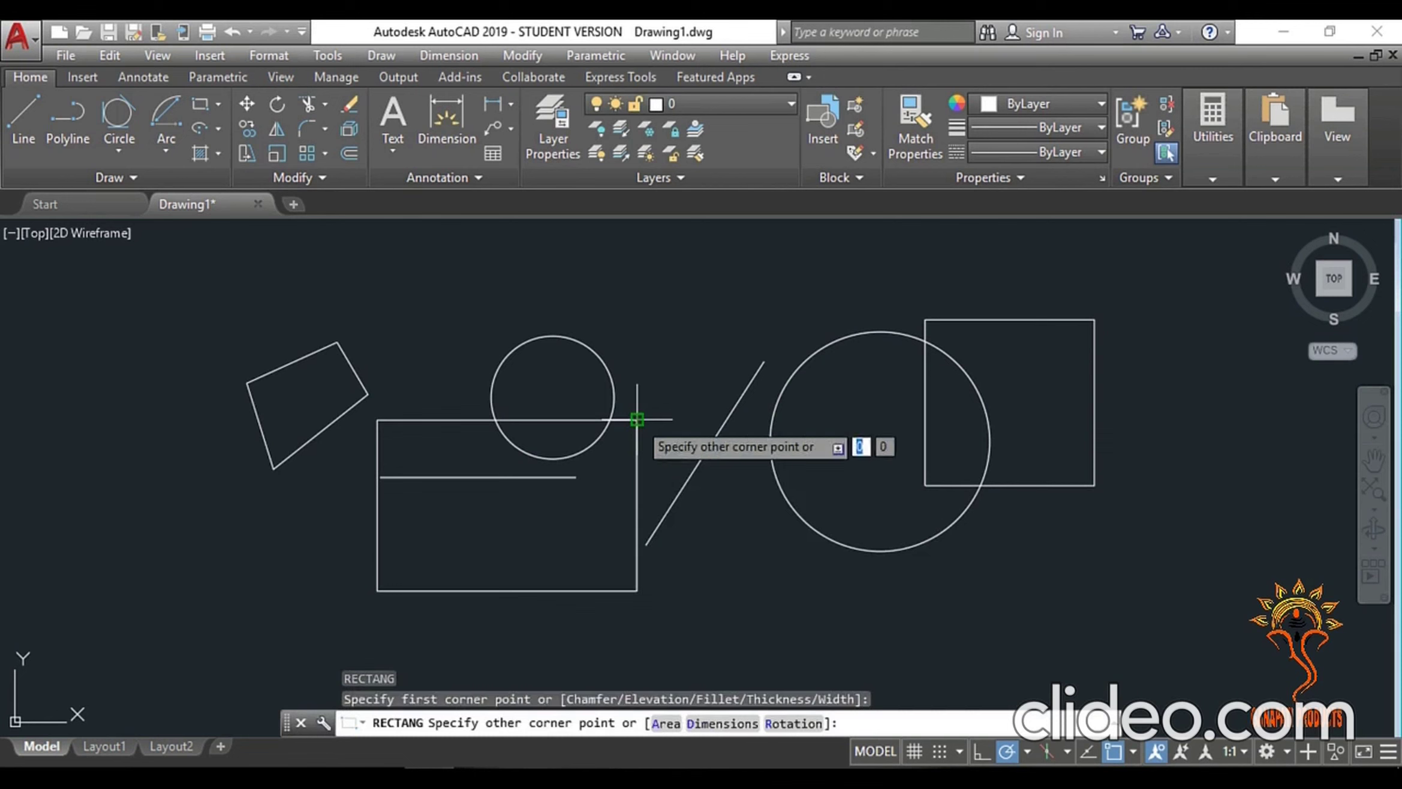
left_click(1011, 306)
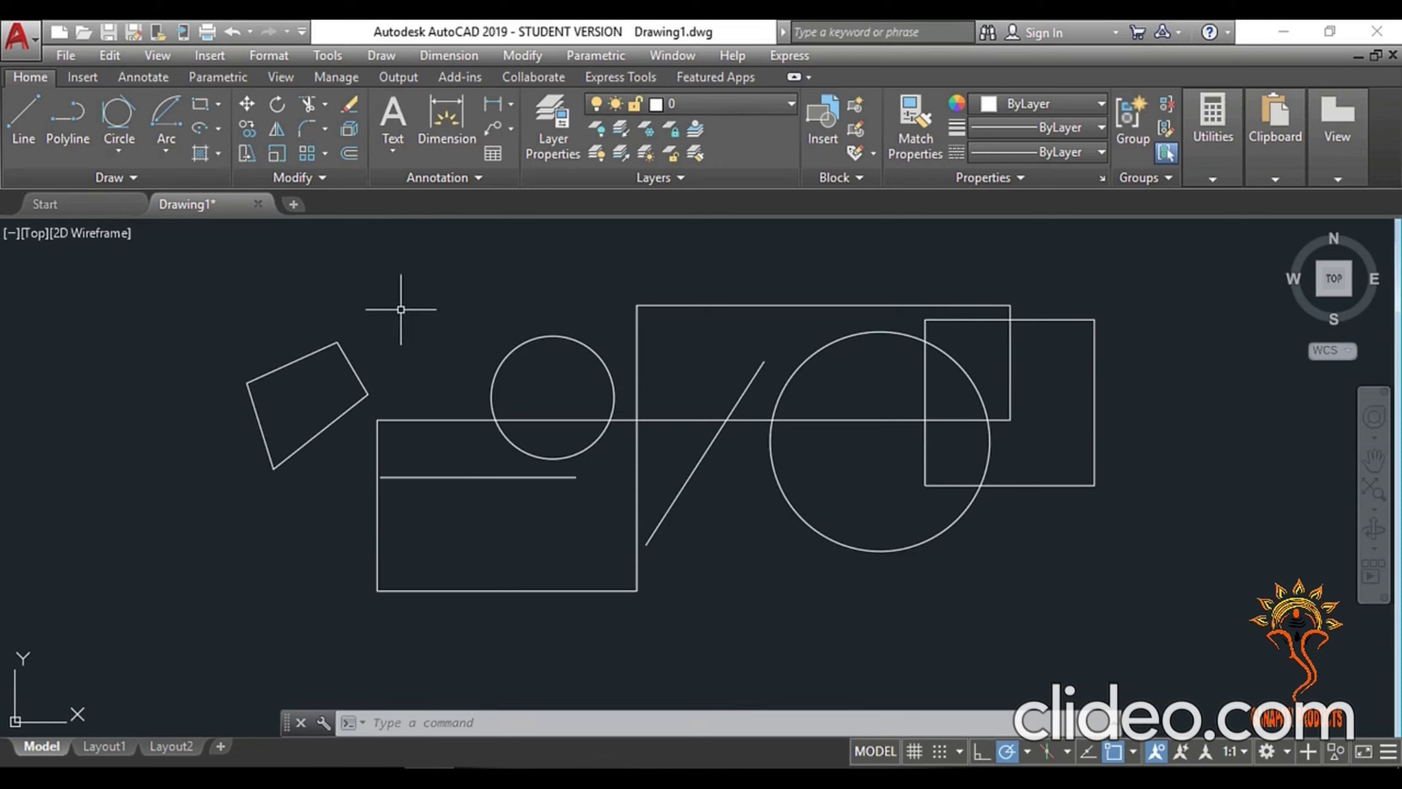
- Erase the irregular four-sided polyline
type("E")
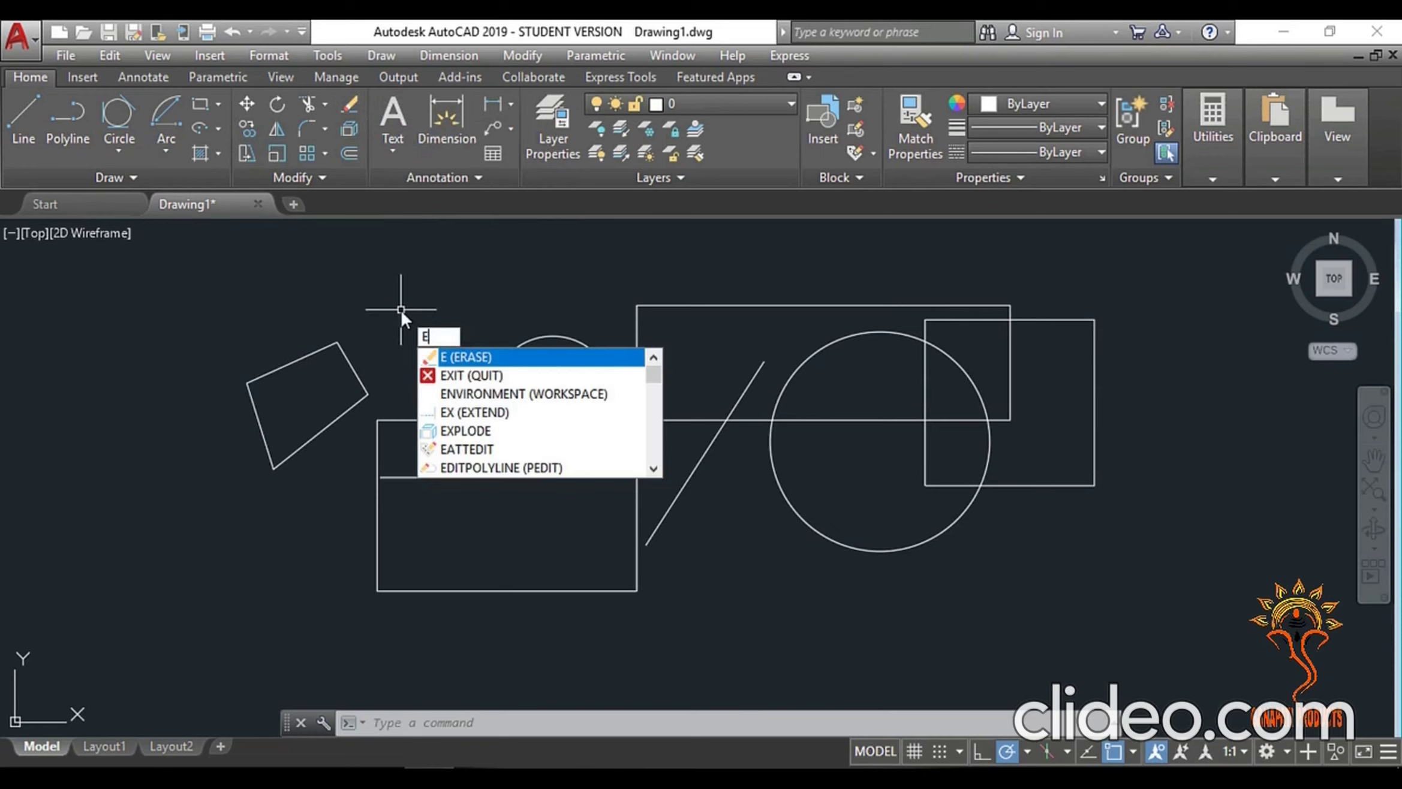
key("Return")
left_click(355, 368)
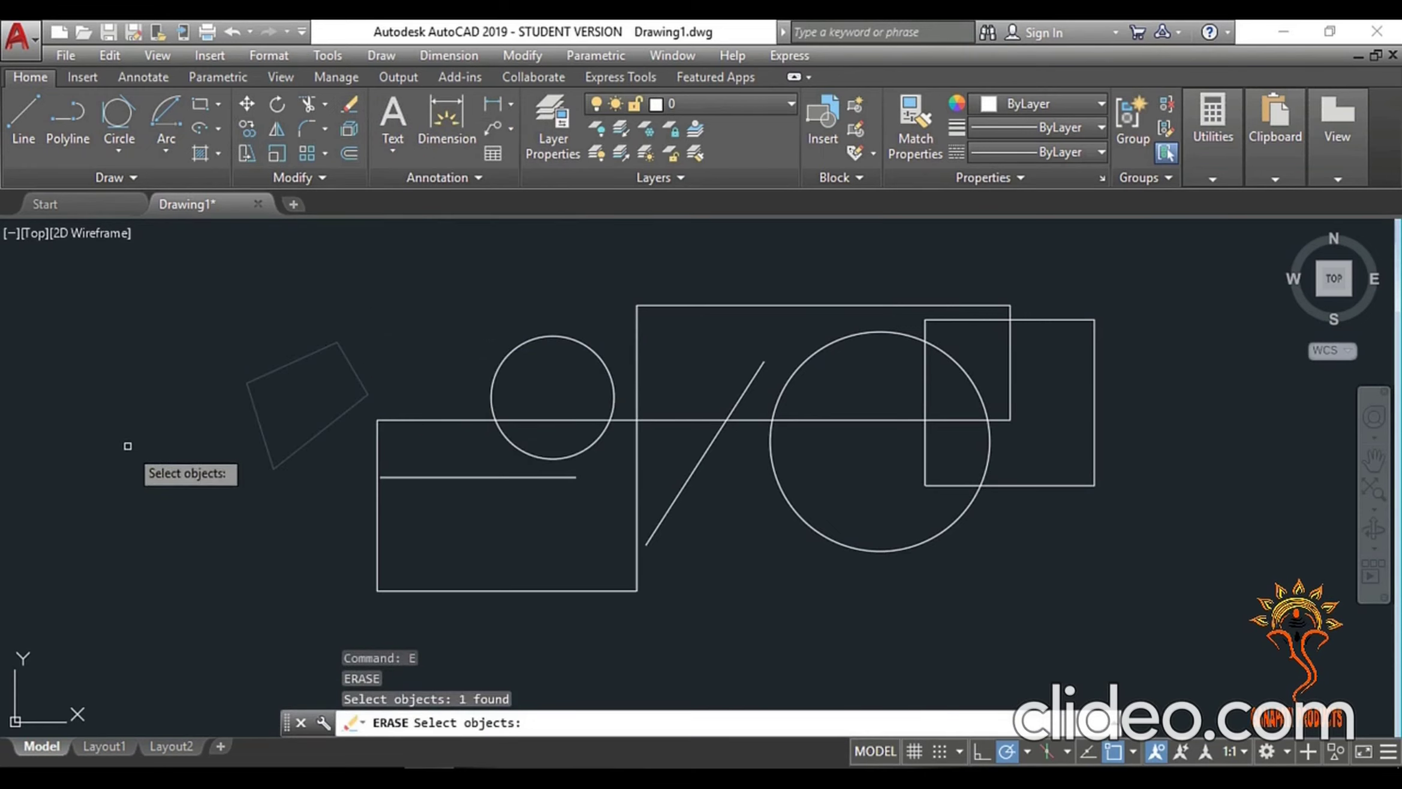
key("Return")
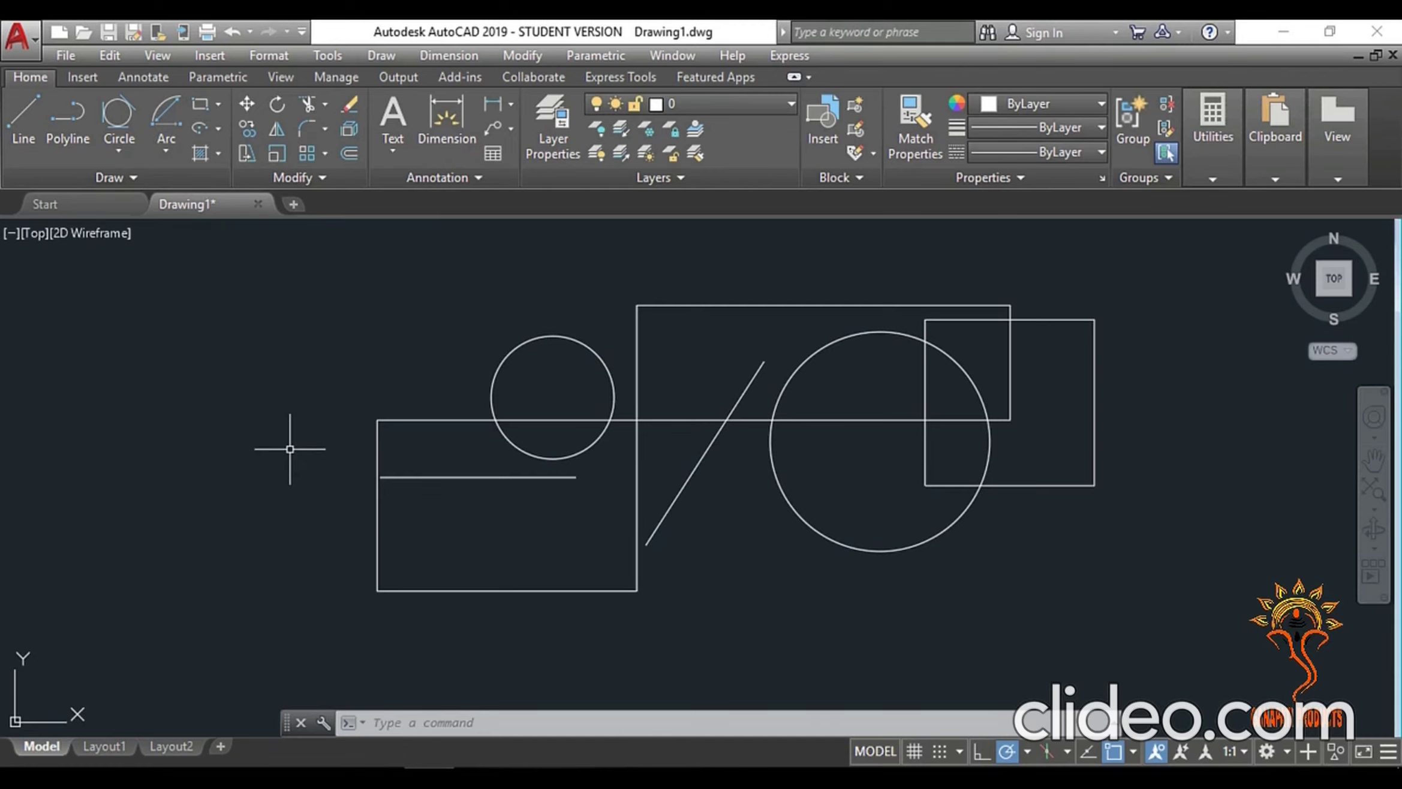
- Draw a three-point Arc in the empty area to the upper left of the wide rectangle
type("AR")
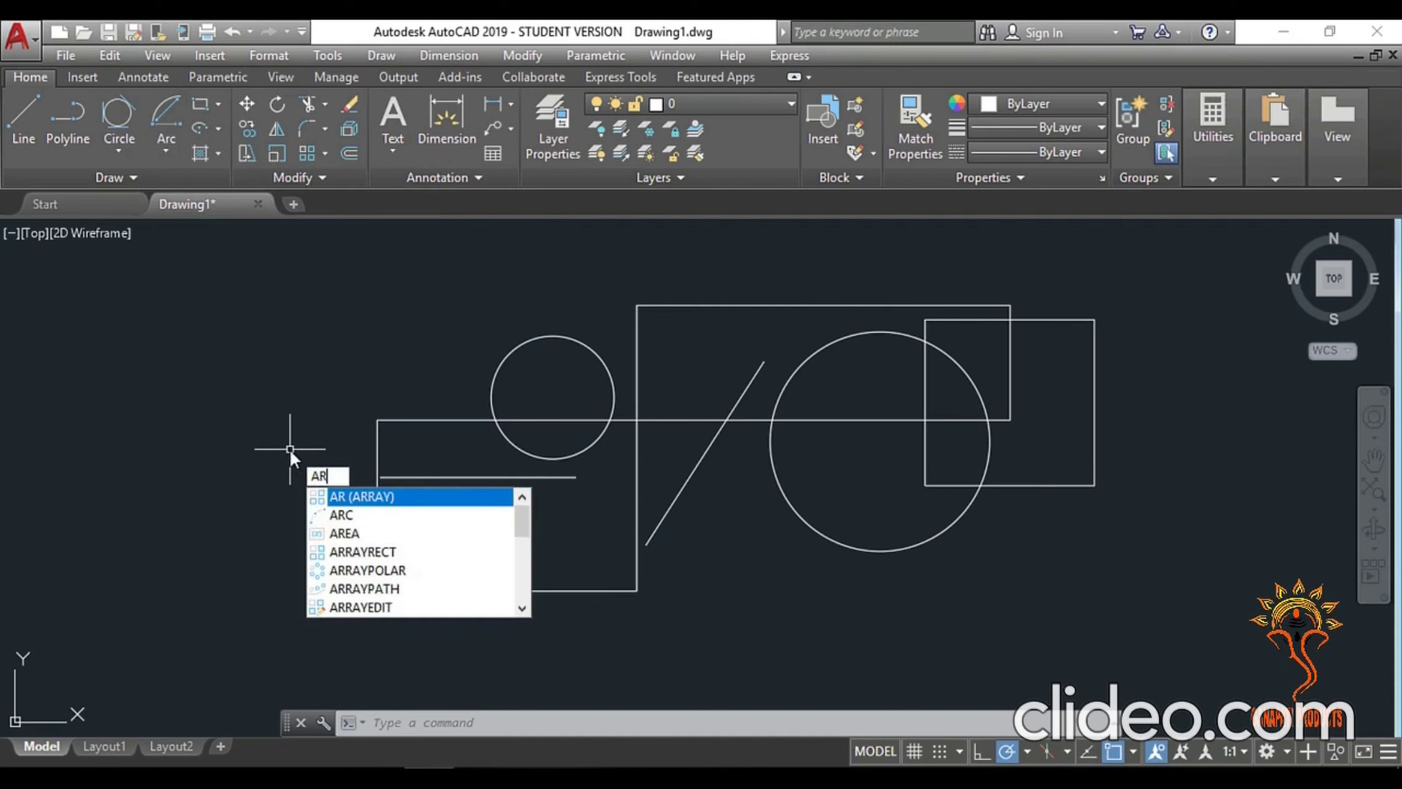
key("BackSpace")
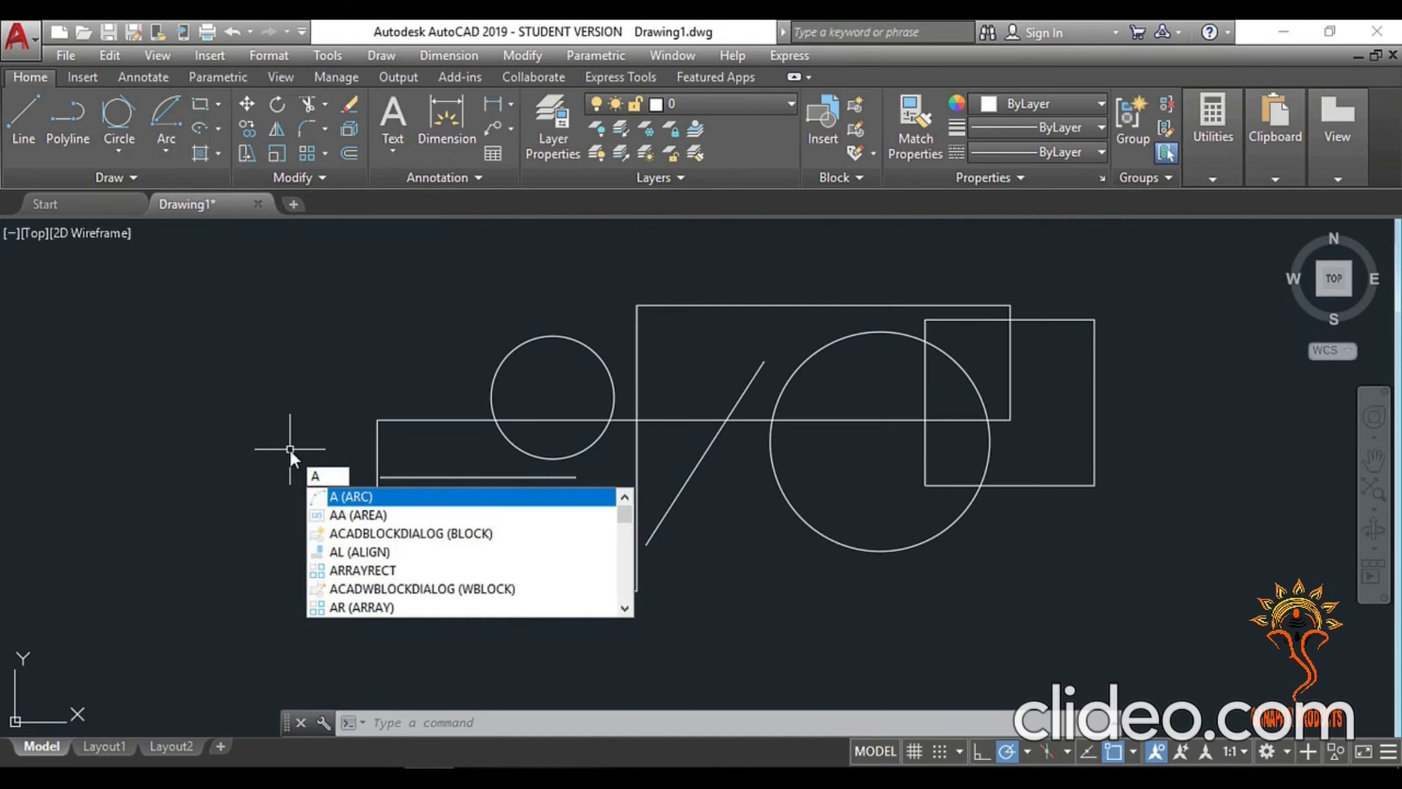
key("Return")
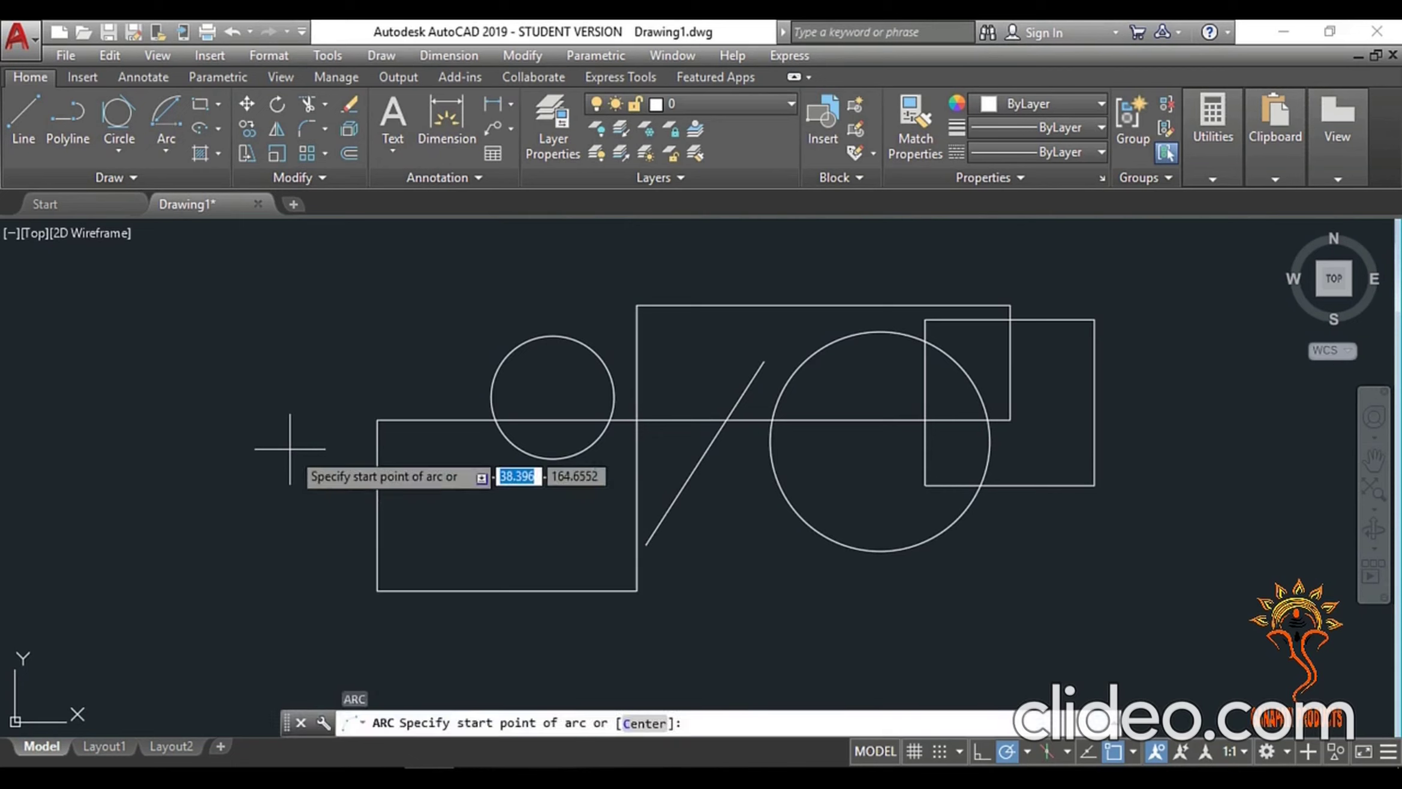
left_click(290, 449)
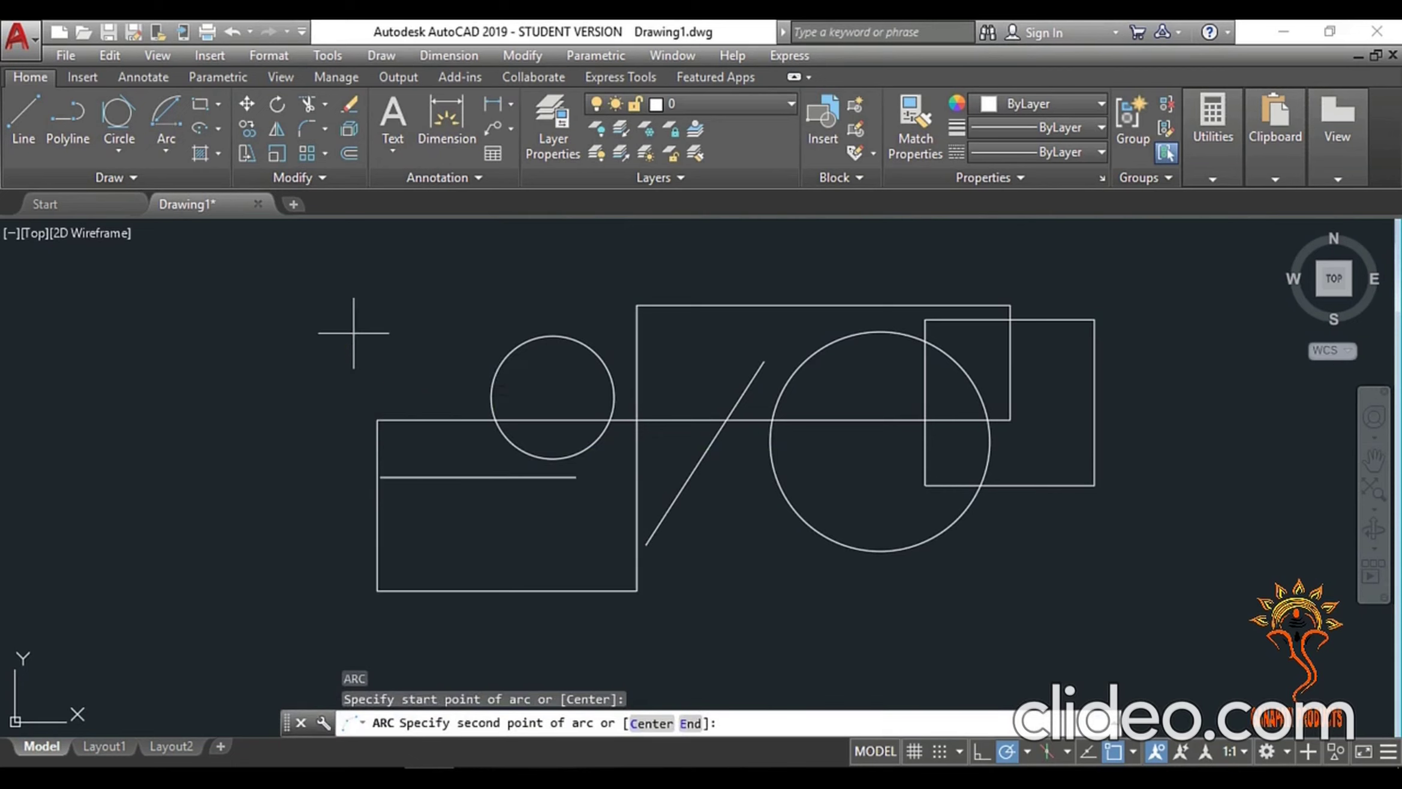
left_click(360, 316)
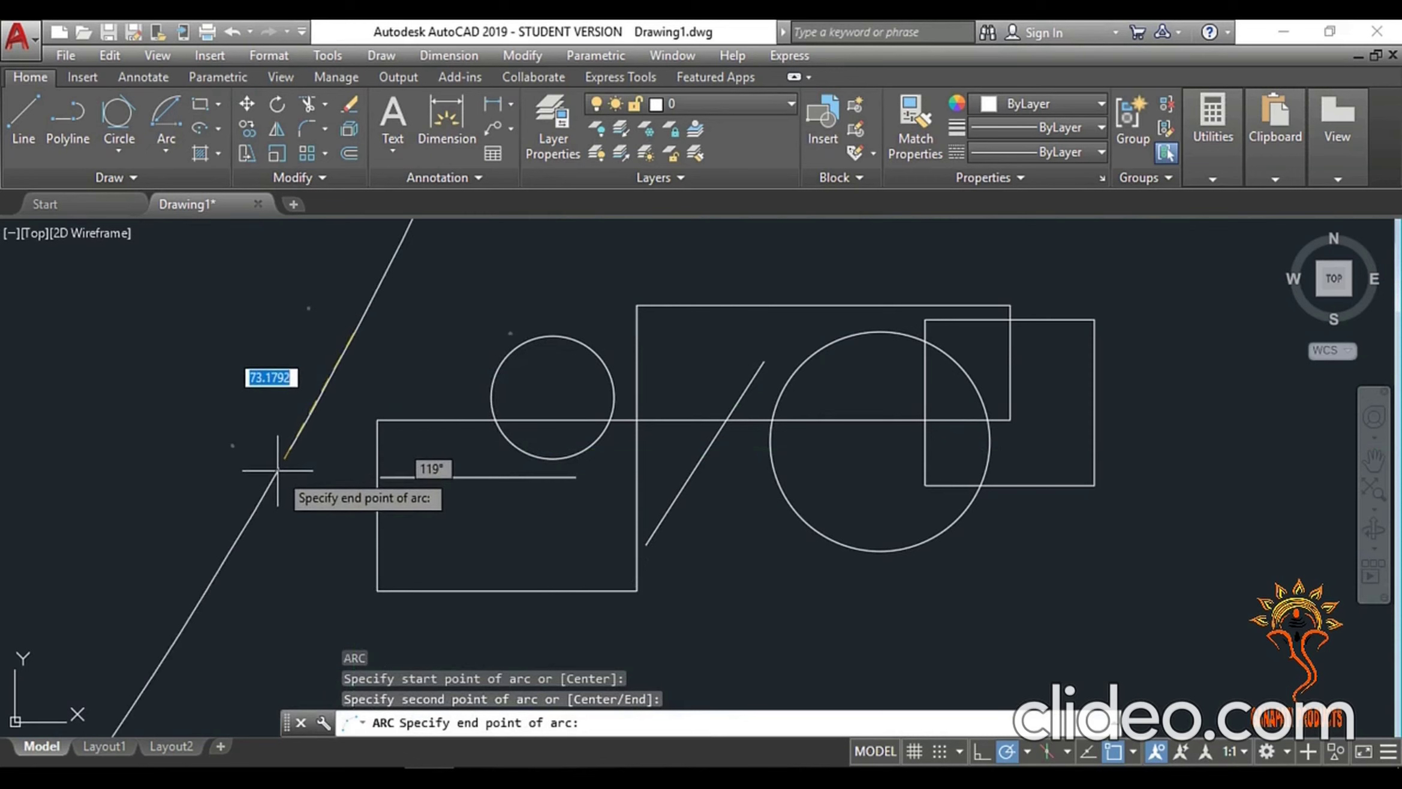
left_click(331, 347)
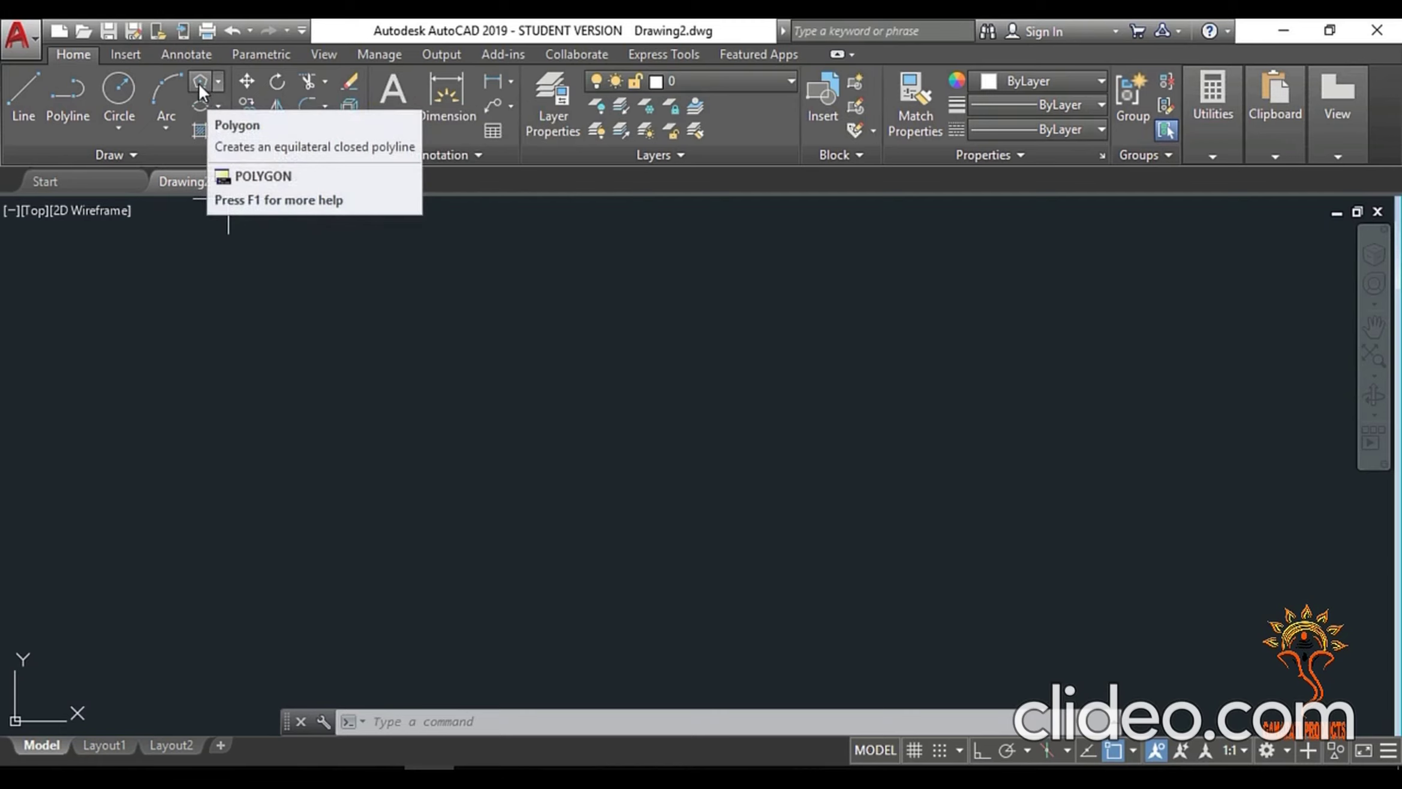
- Draw a 6-sided Polygon inscribed in a circle of radius 20 in the left half of the empty drawing
left_click(199, 84)
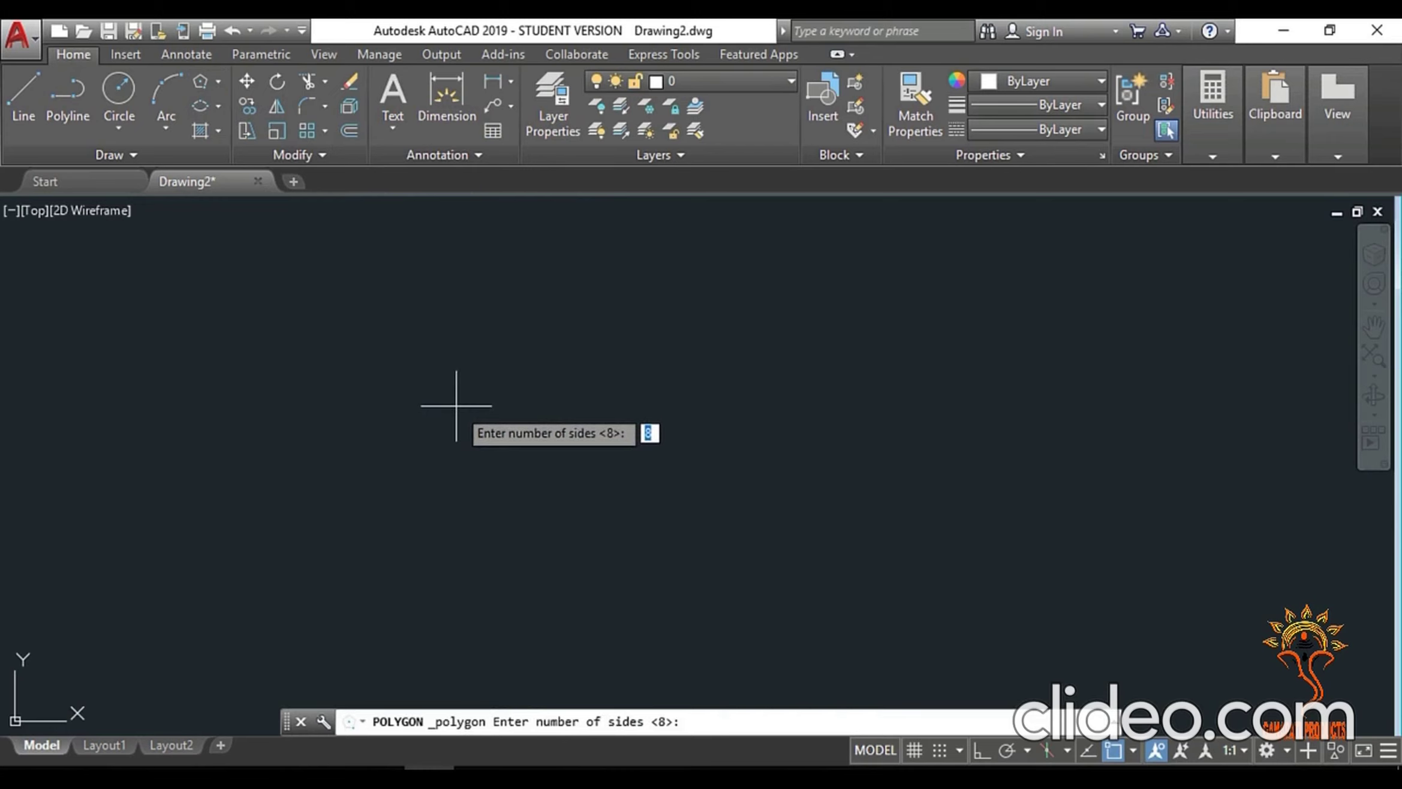
type("6")
key("Return")
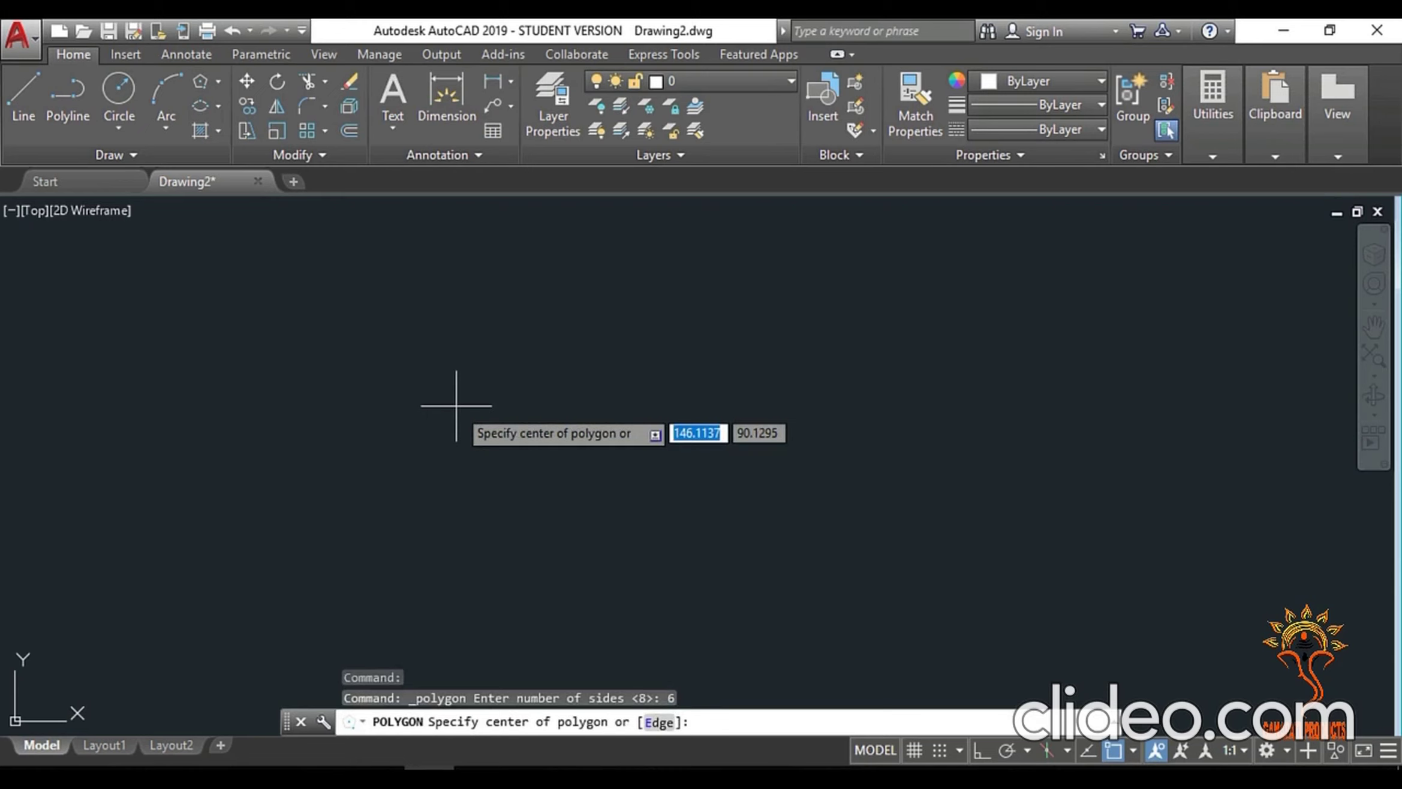
left_click(442, 433)
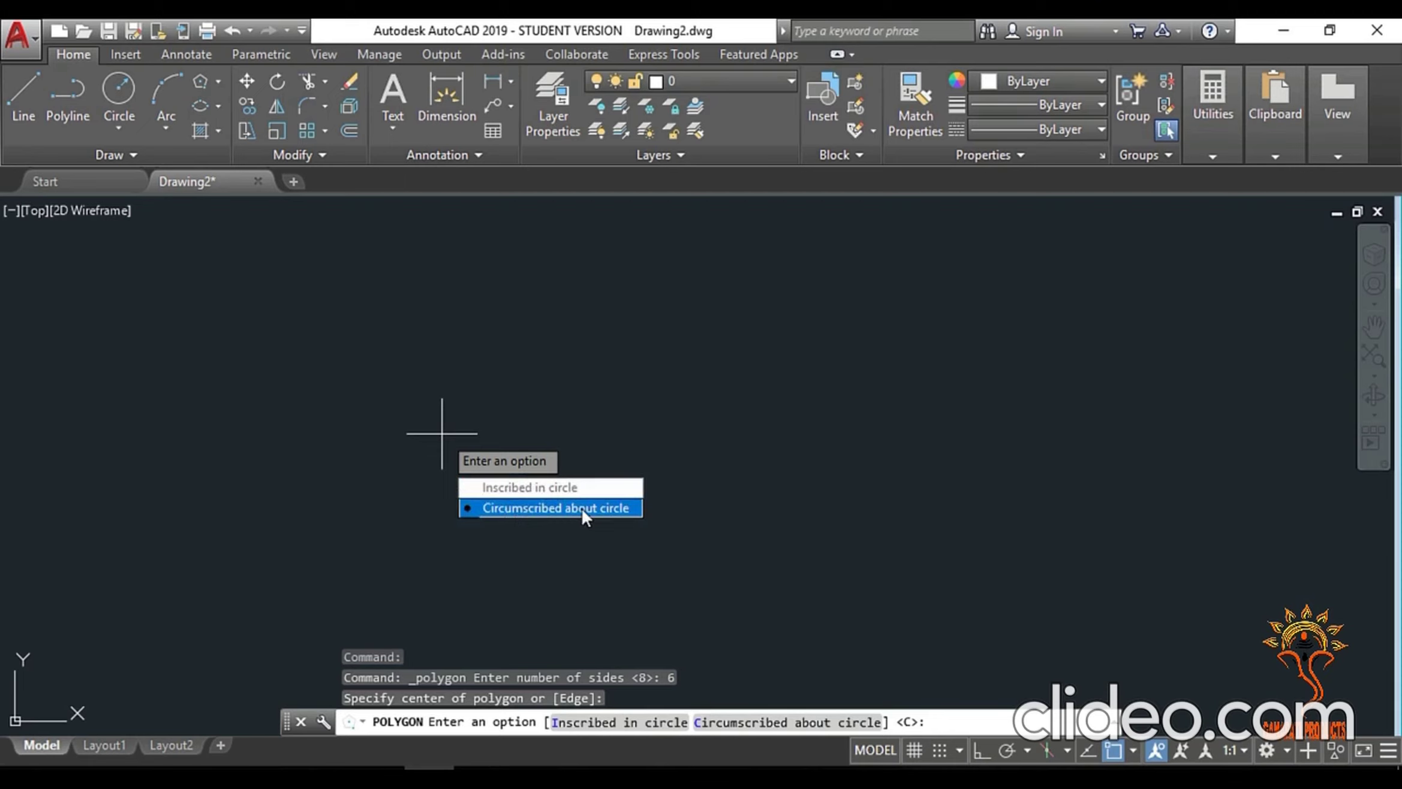
left_click(500, 491)
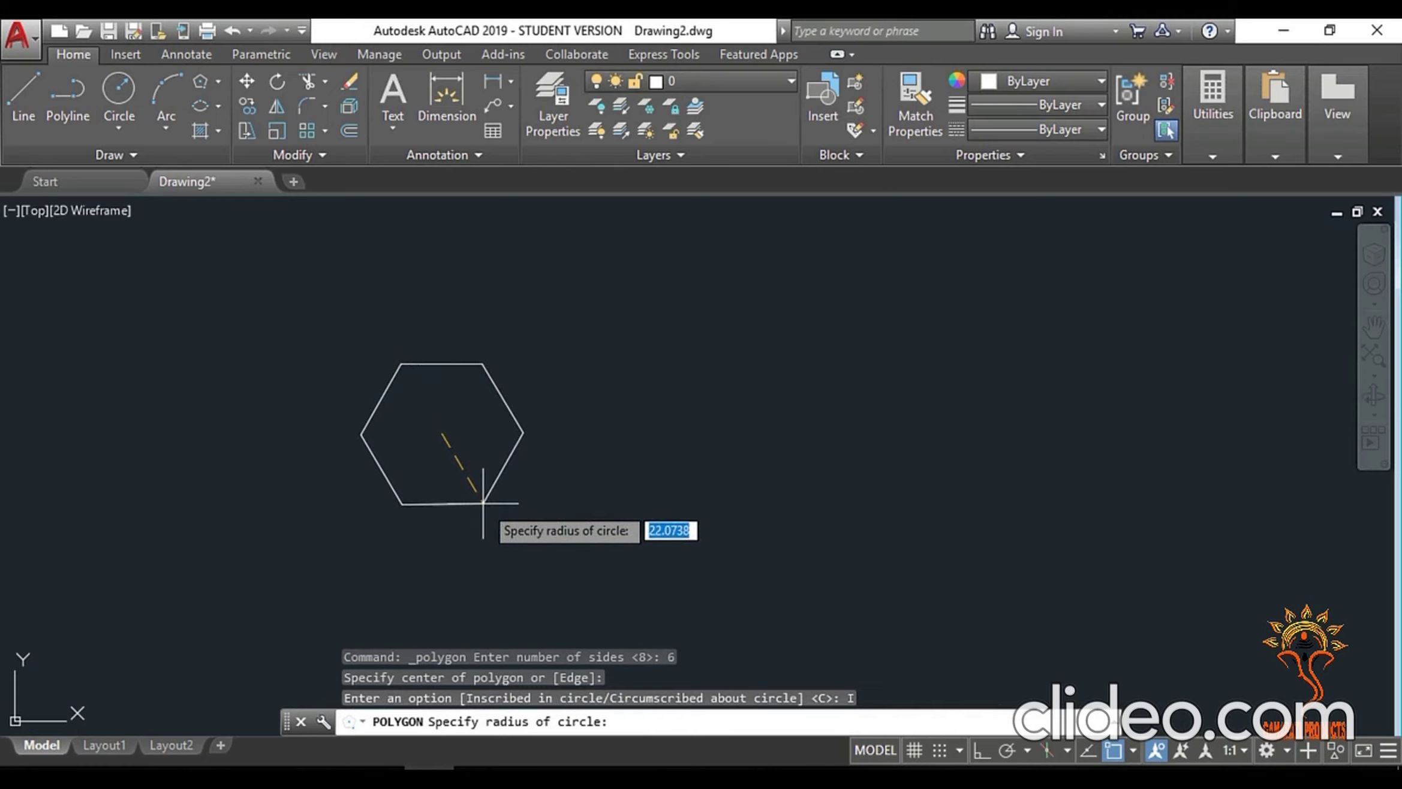
type("20")
key("Return")
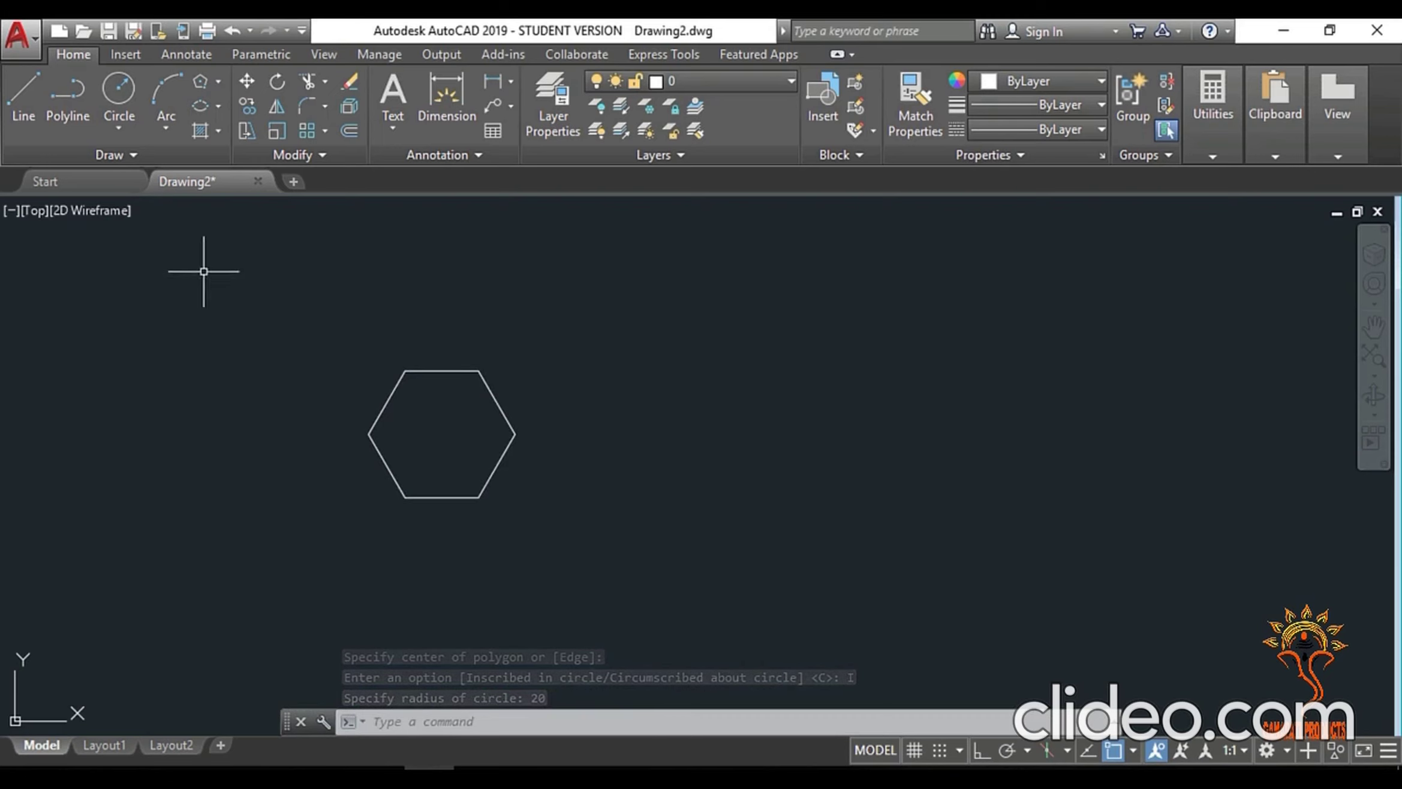
- Draw a second 6-sided Polygon to the right of the first, circumscribed about a circle of radius 20
left_click(199, 81)
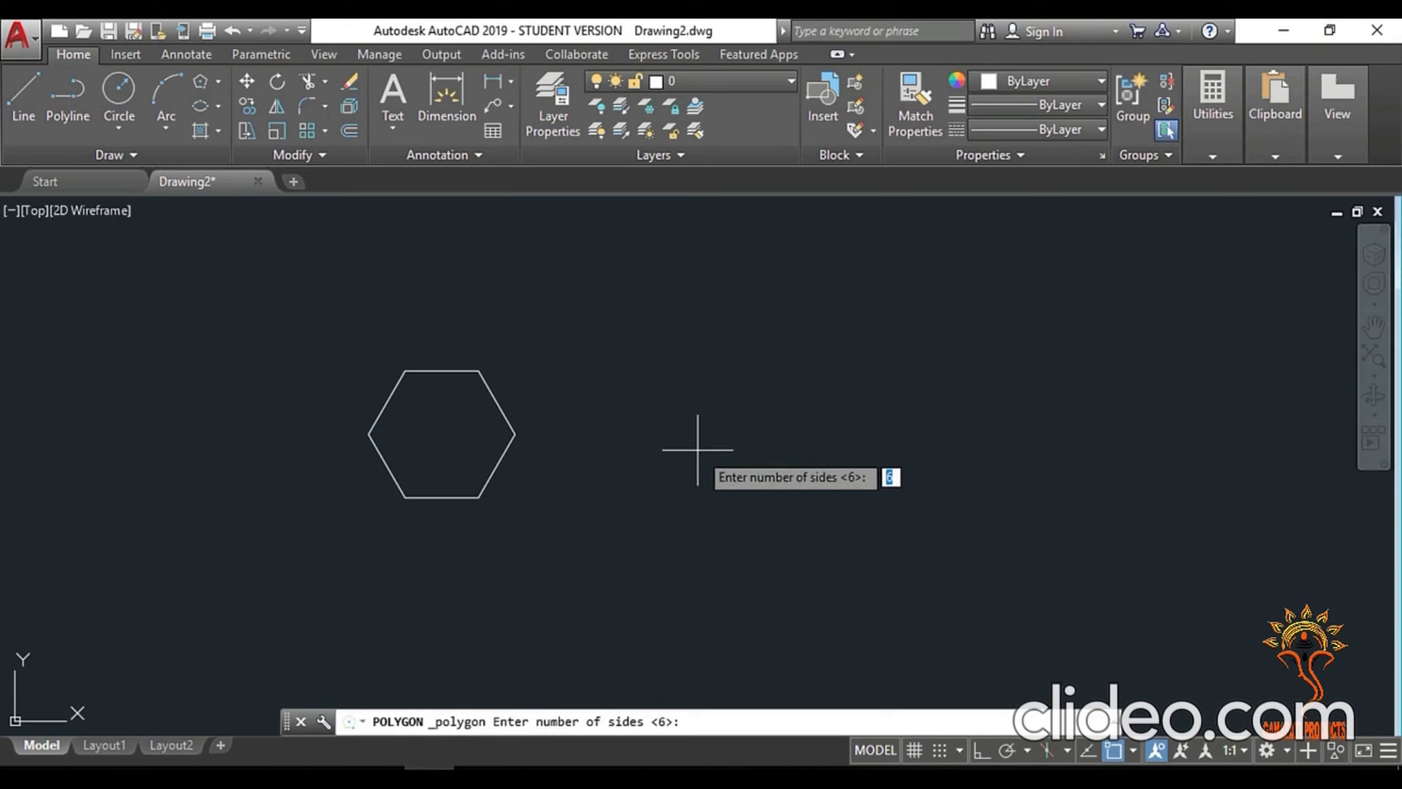
key("Return")
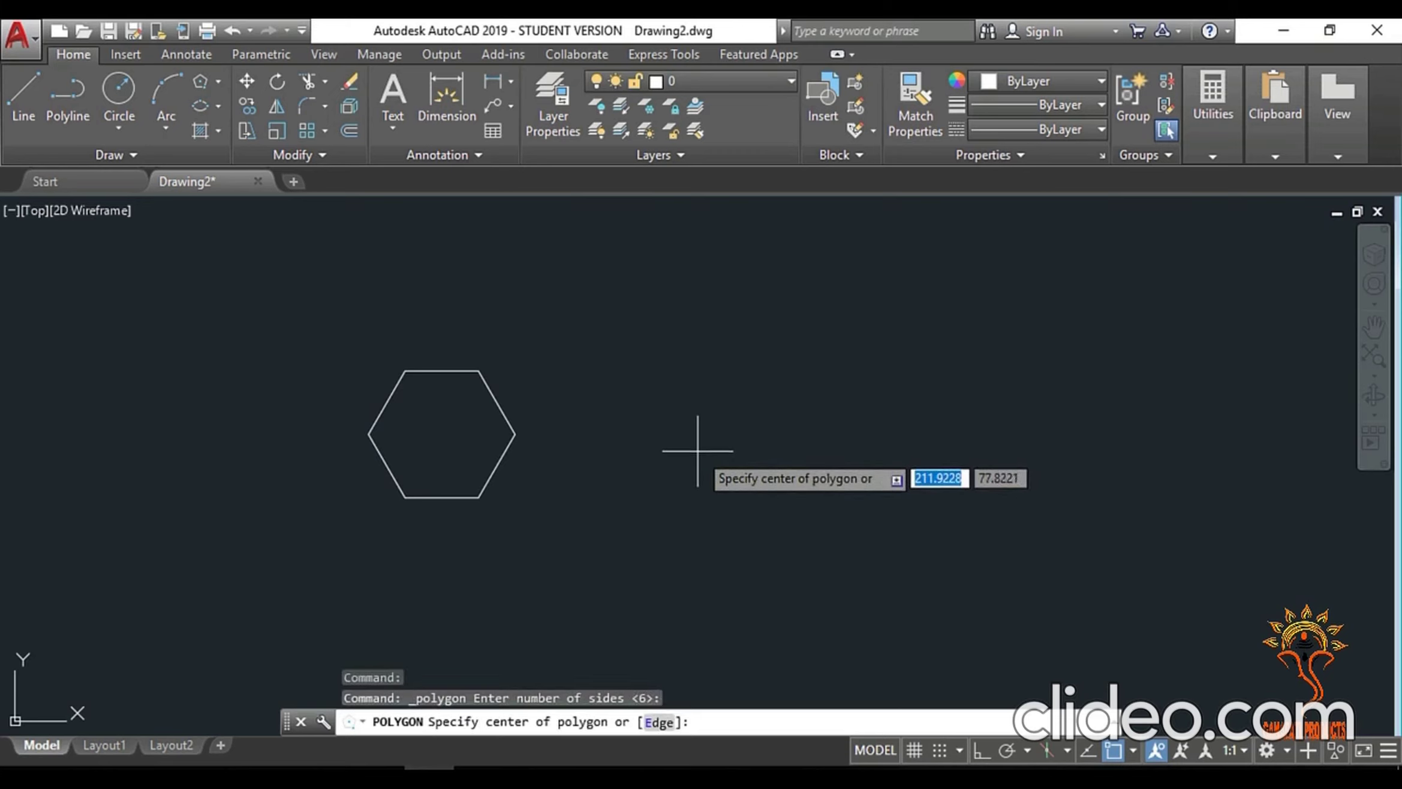
left_click(748, 441)
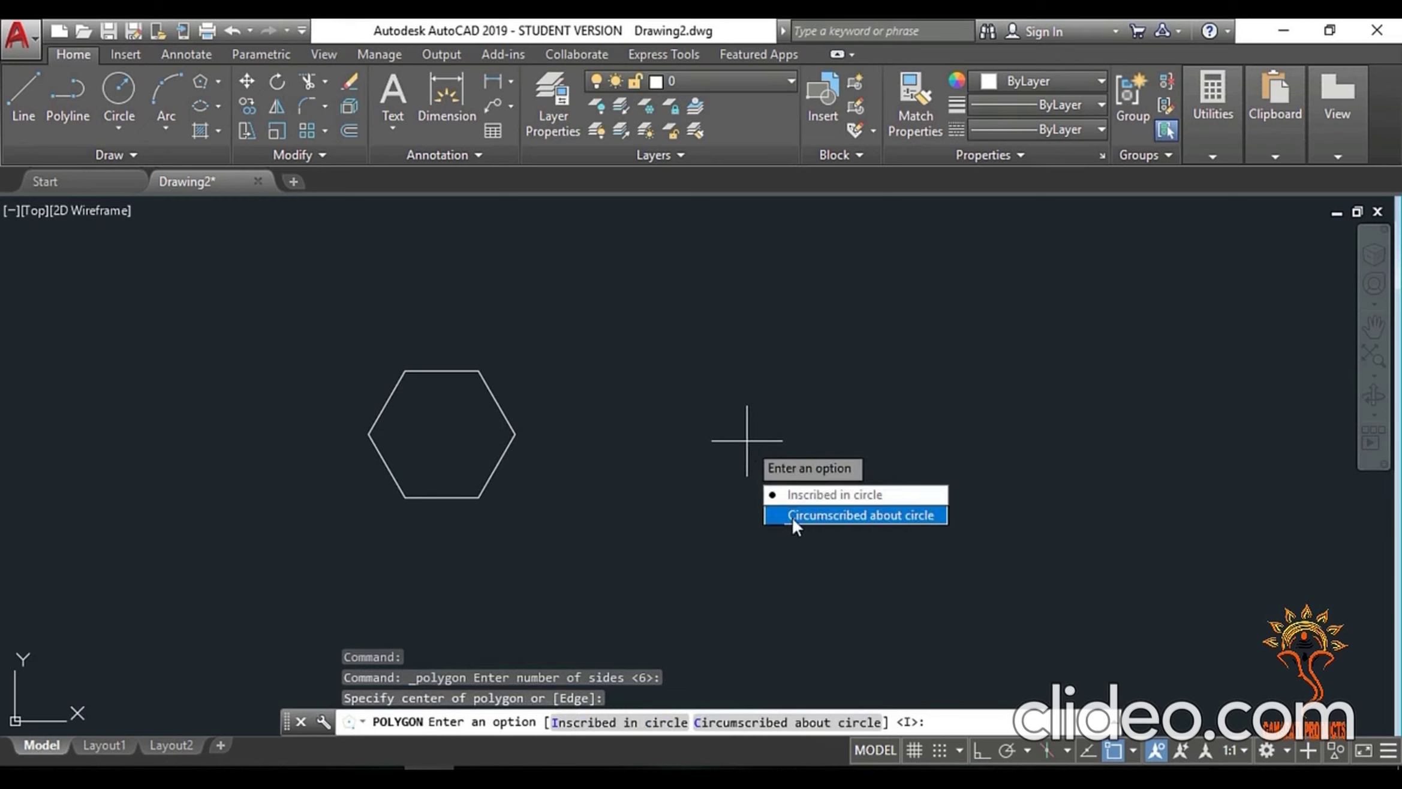
left_click(856, 514)
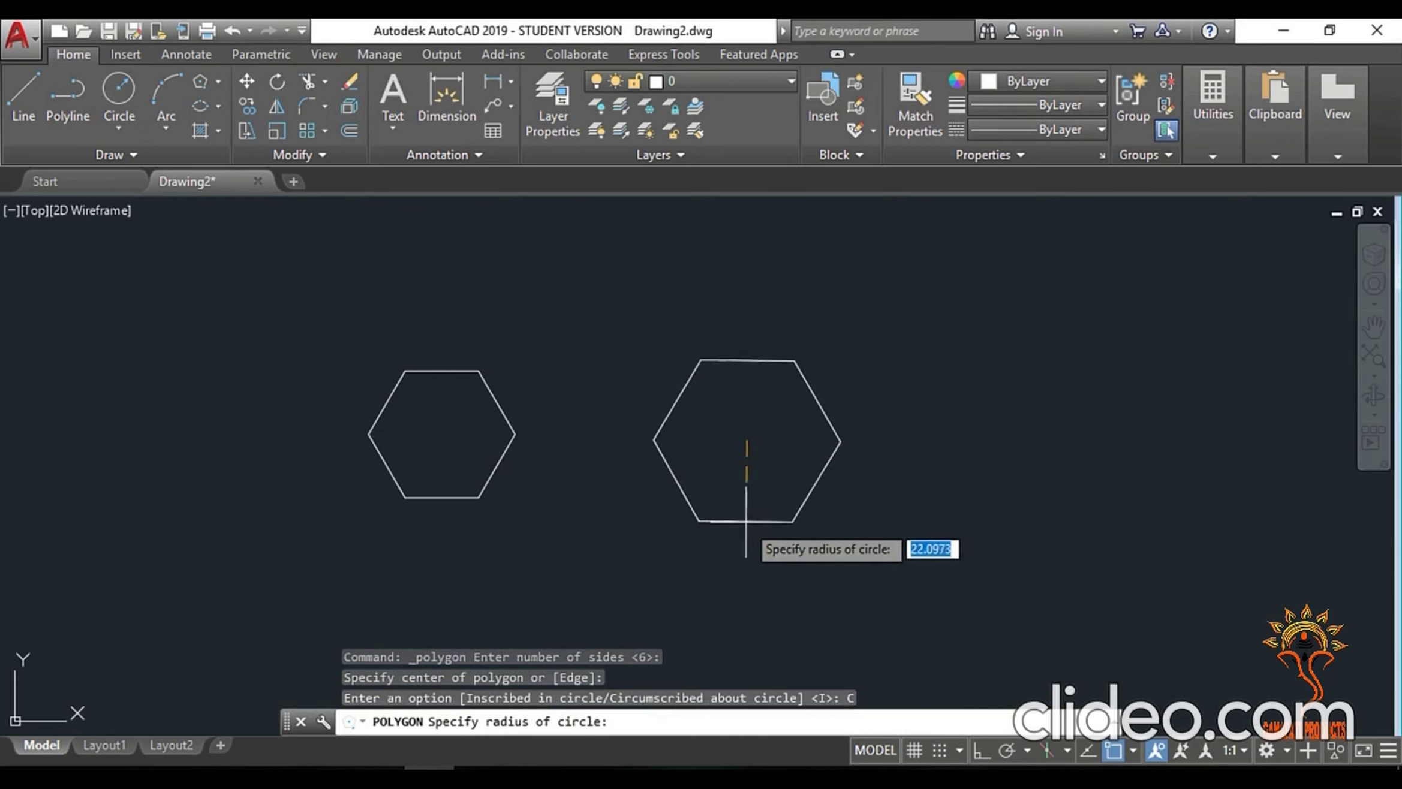
type("20")
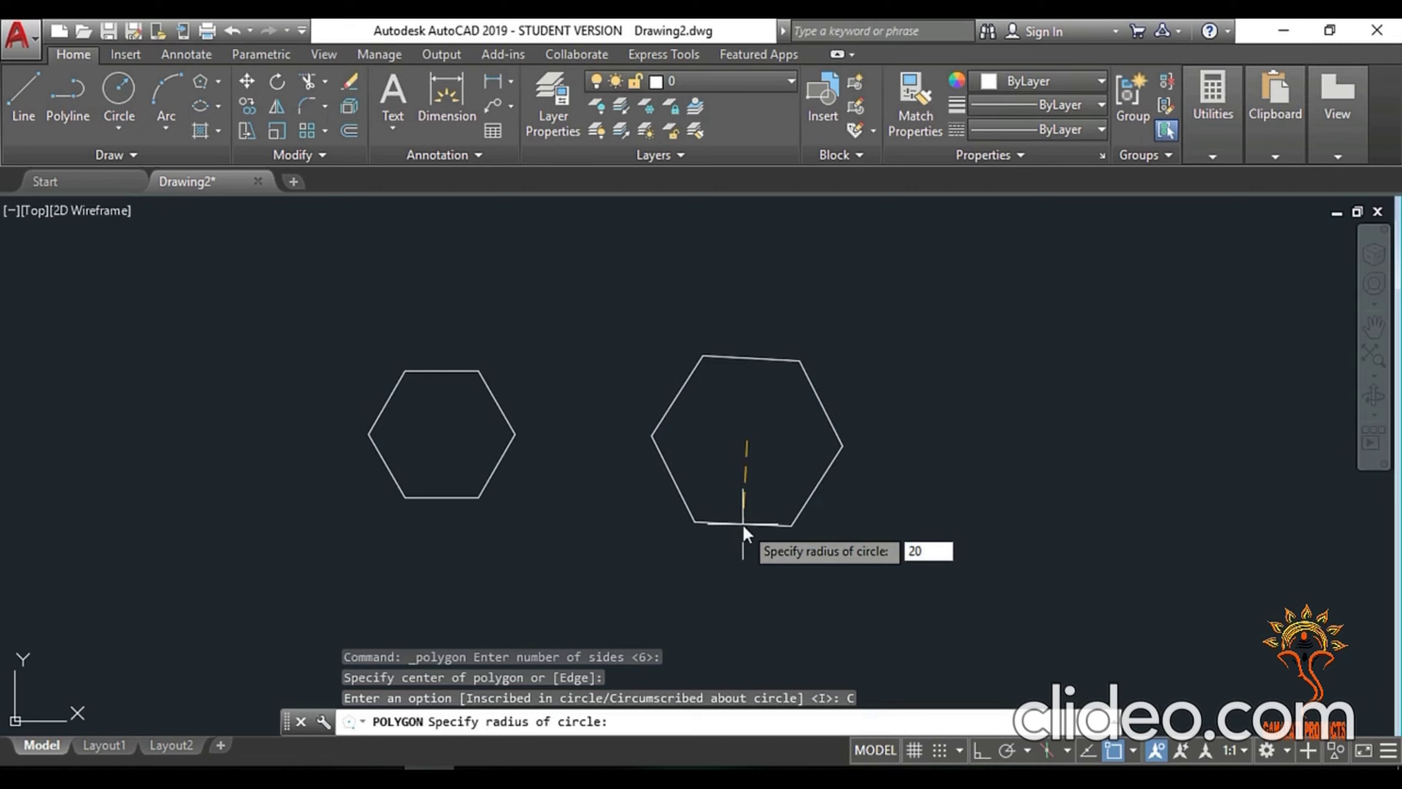
key("Return")
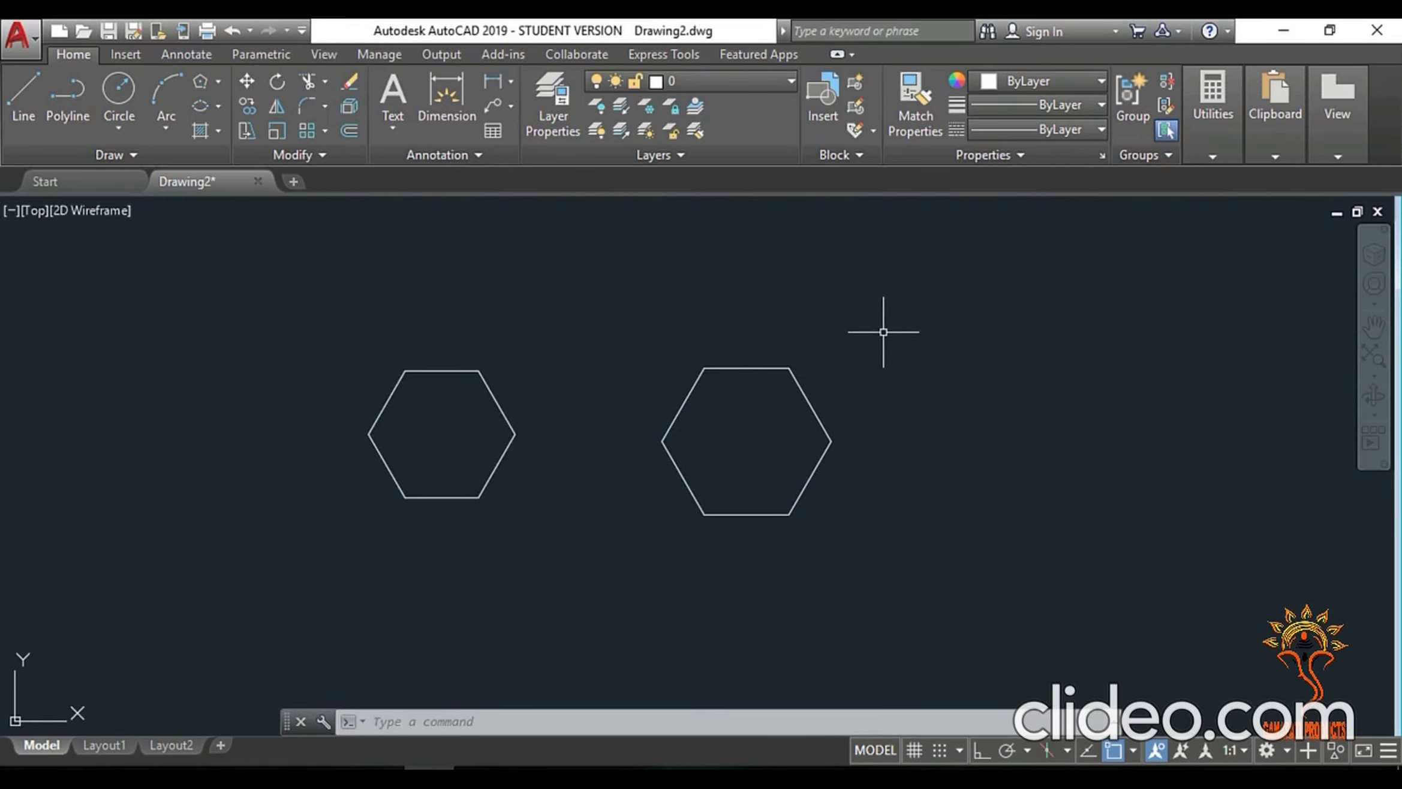
left_click(987, 316)
left_click(257, 603)
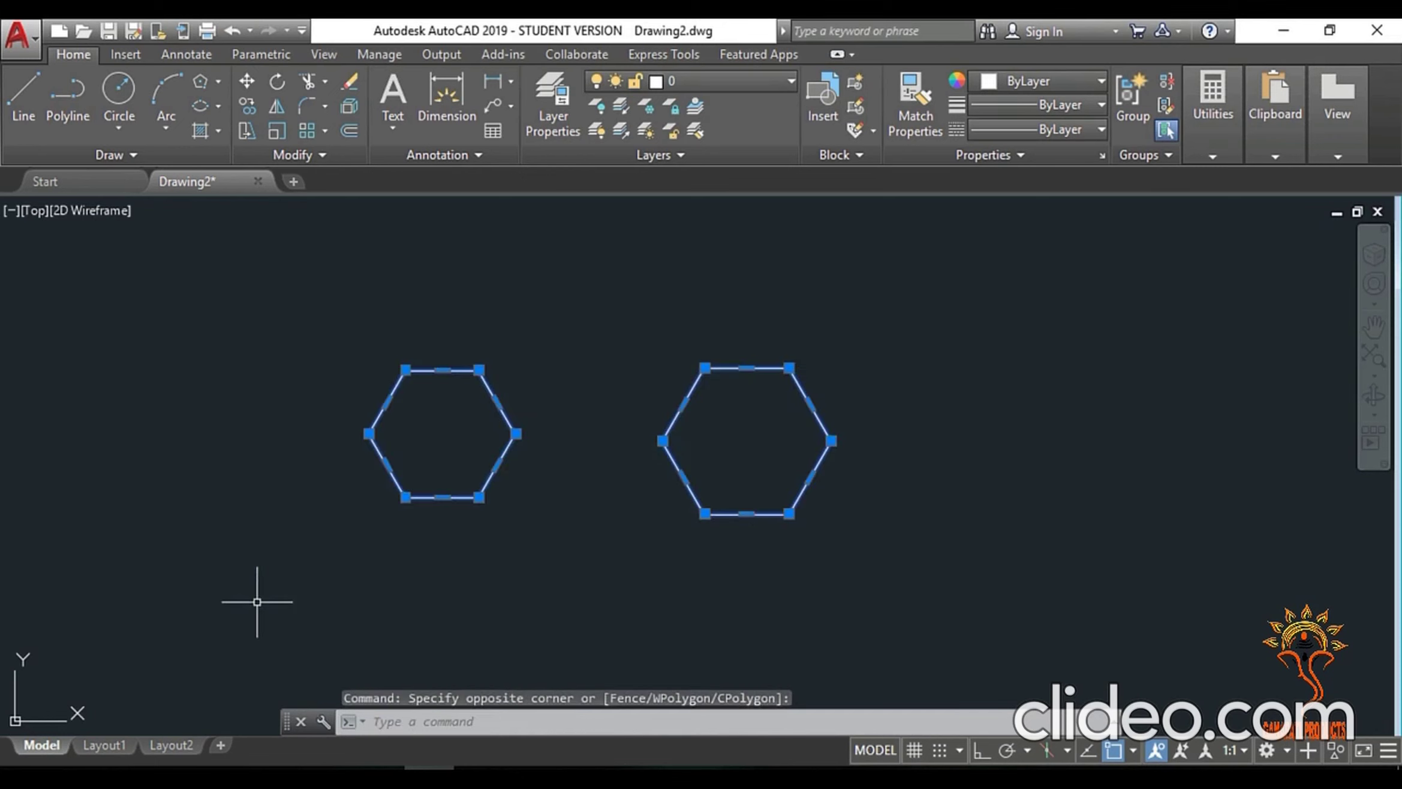
key("Escape")
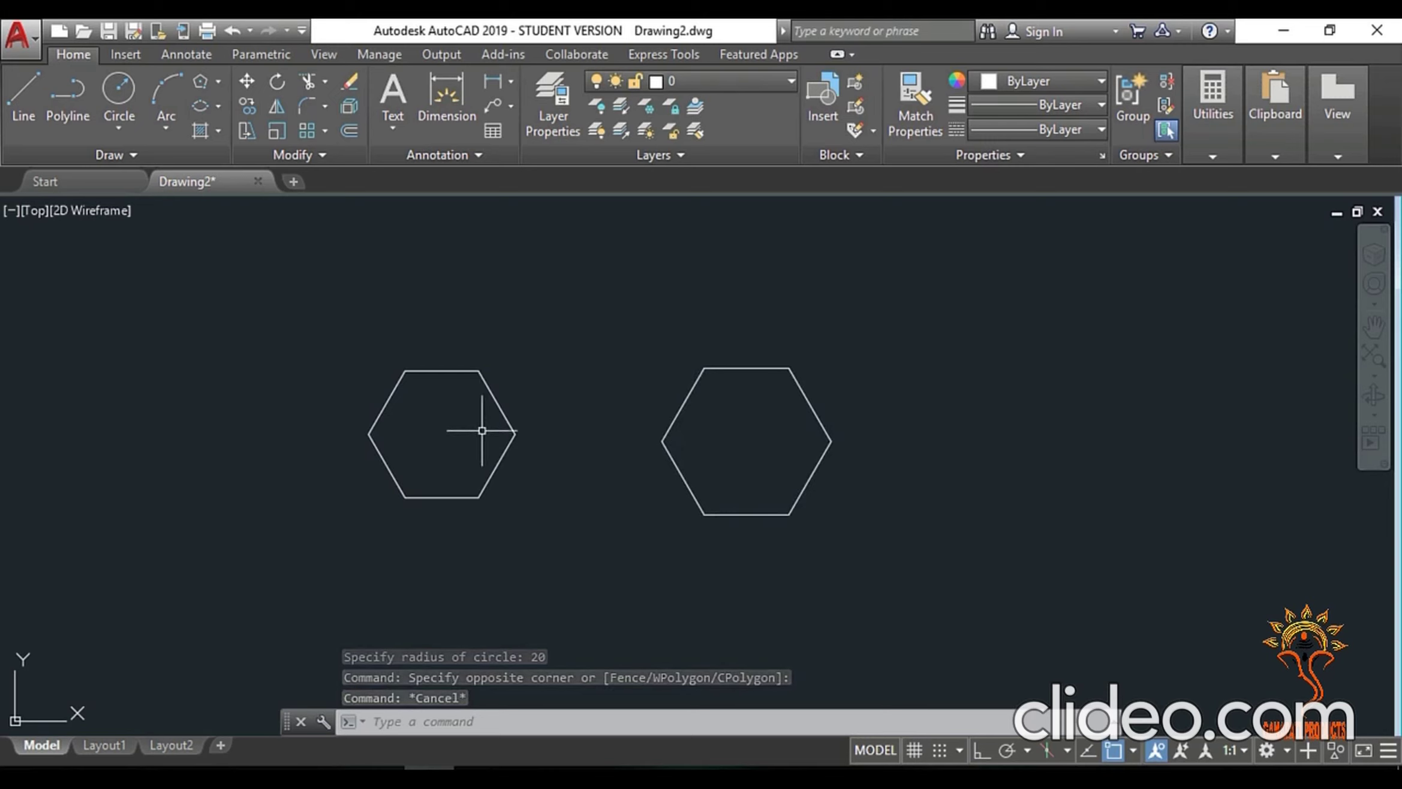
left_click(523, 301)
left_click(337, 566)
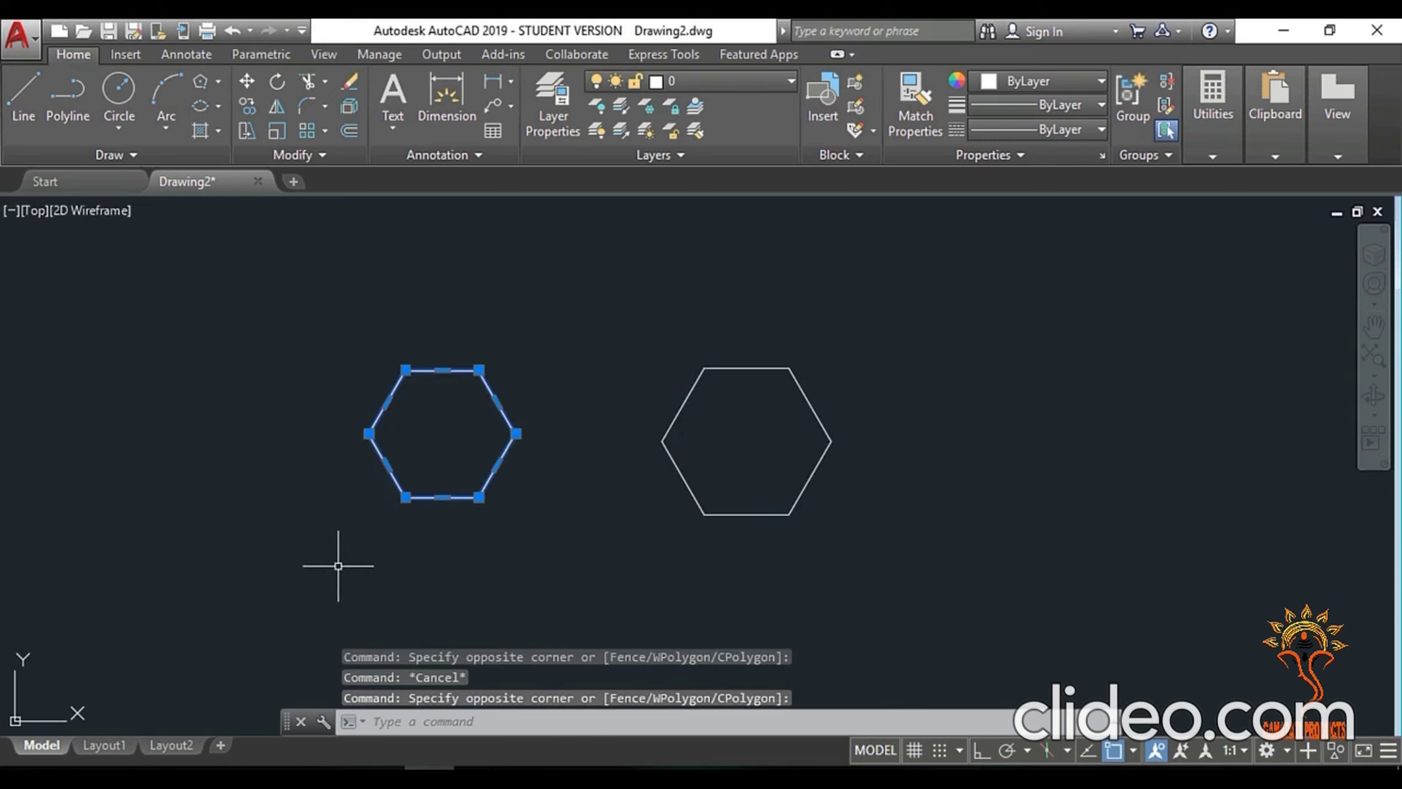
key("Escape")
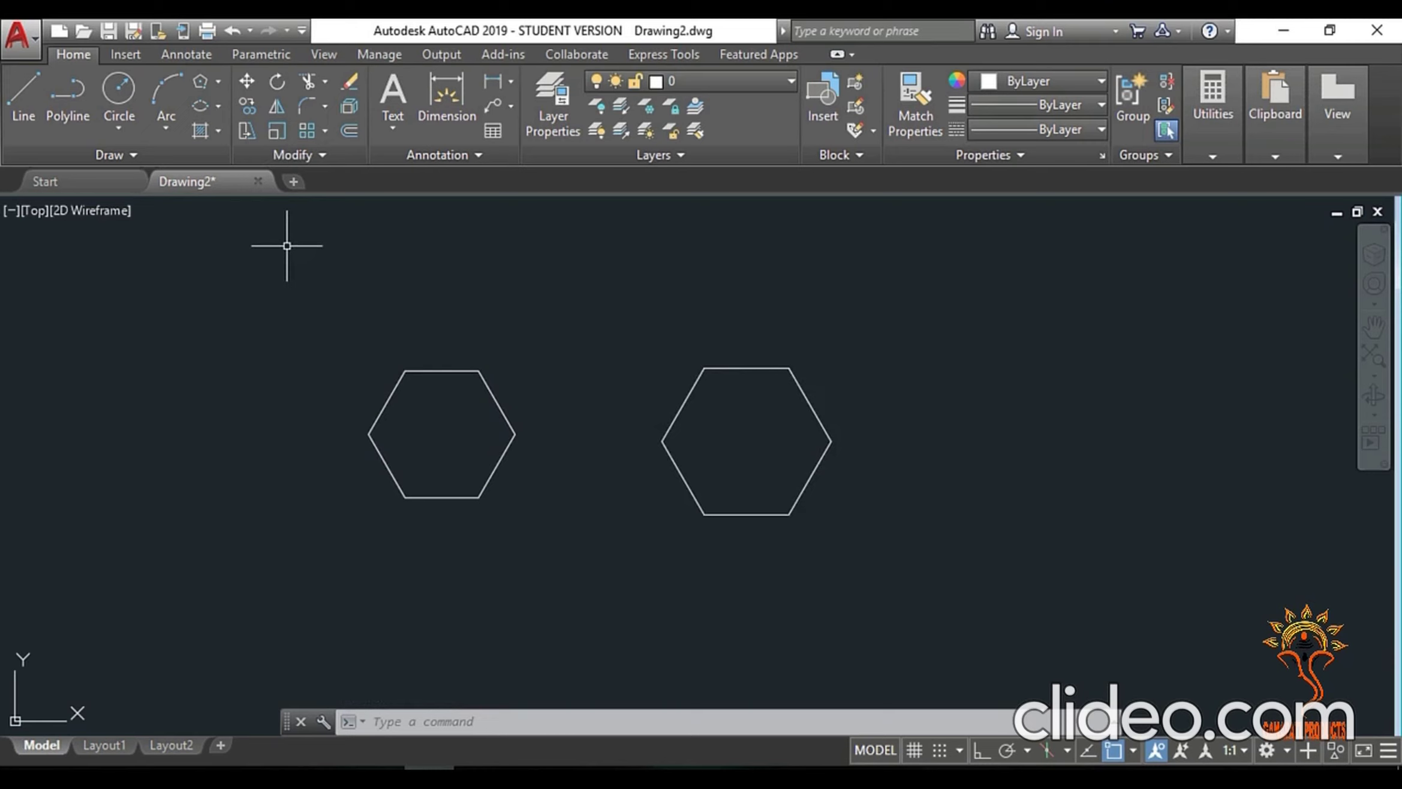
- Draw a Circle of radius 20 centered on the left hexagon so that it passes through the vertices
left_click(126, 97)
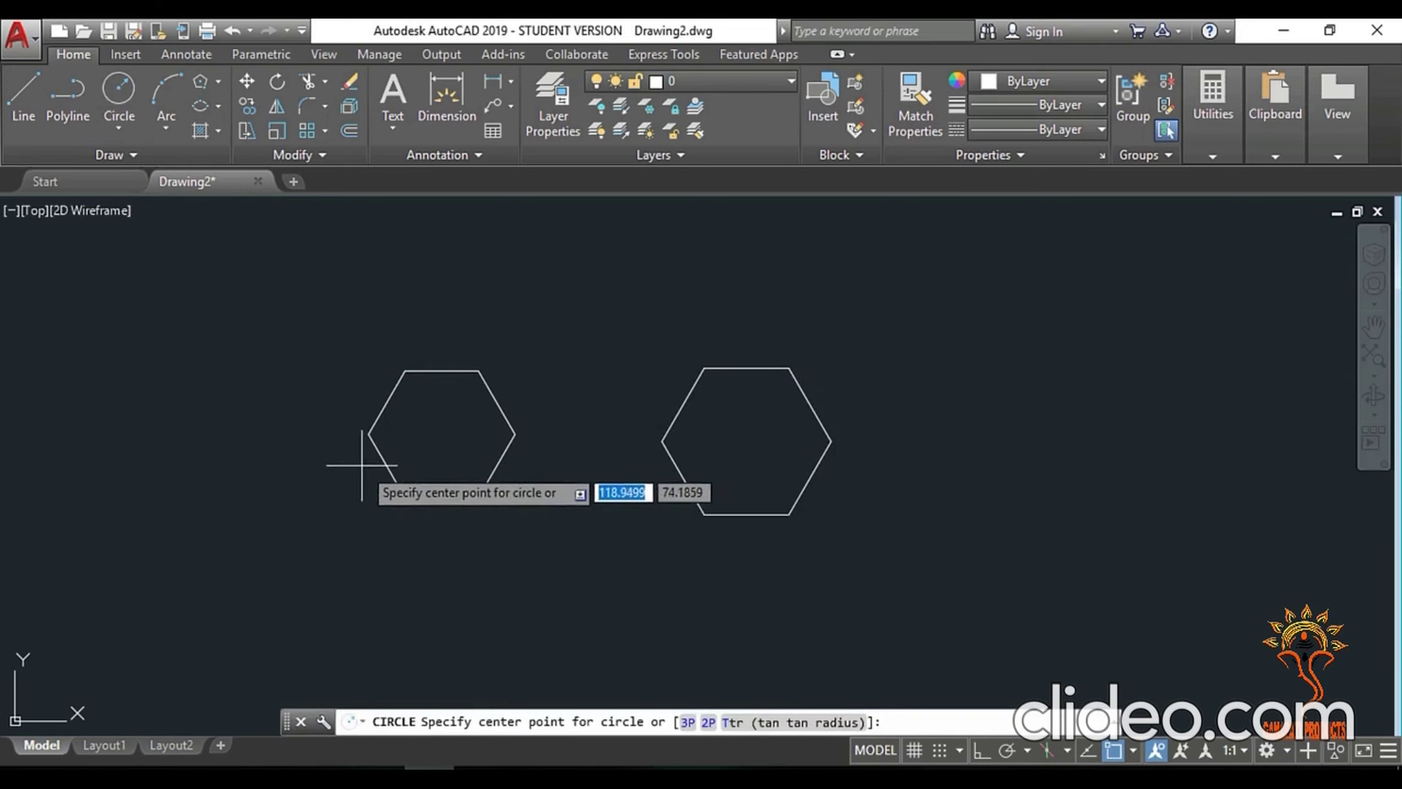
left_click(1132, 751)
left_click(1184, 447)
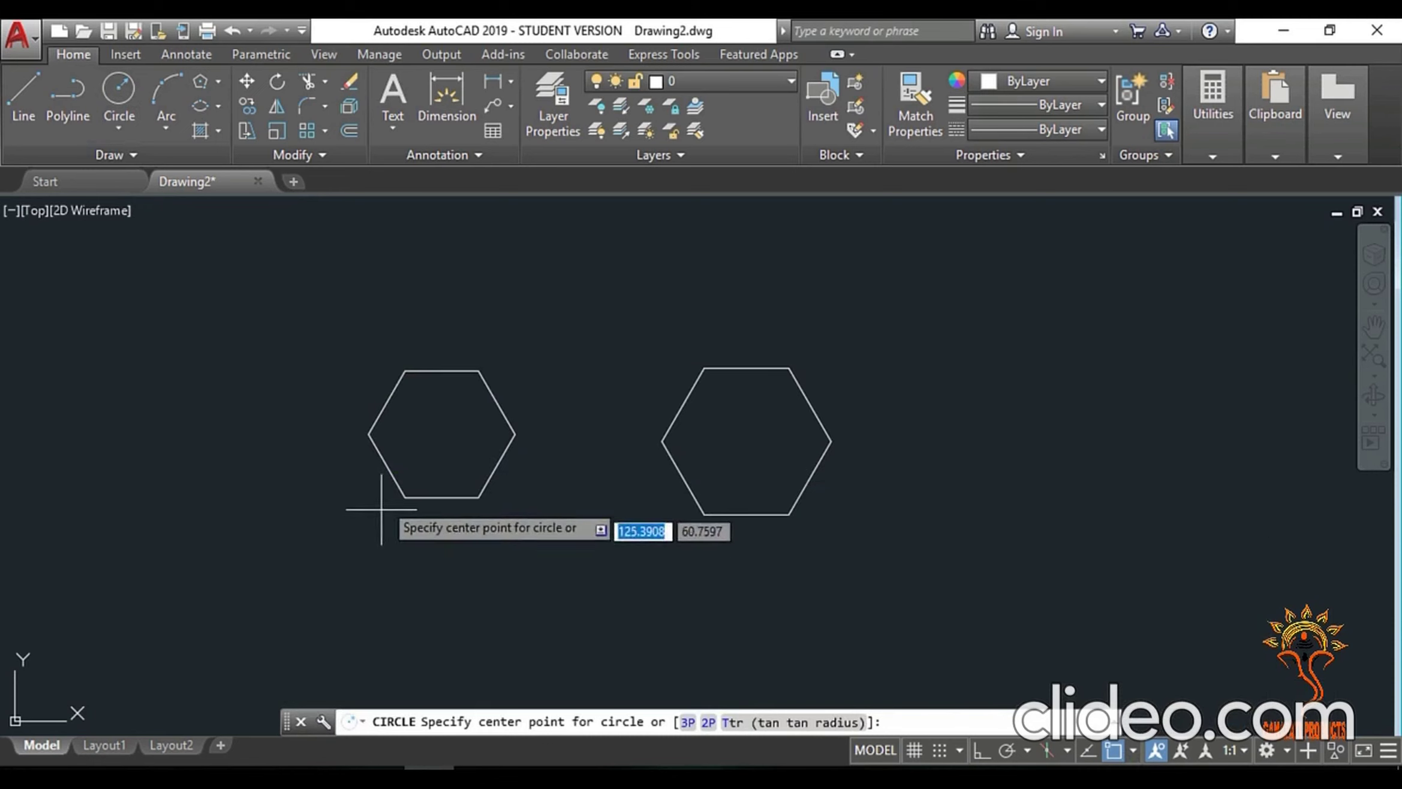
left_click(442, 433)
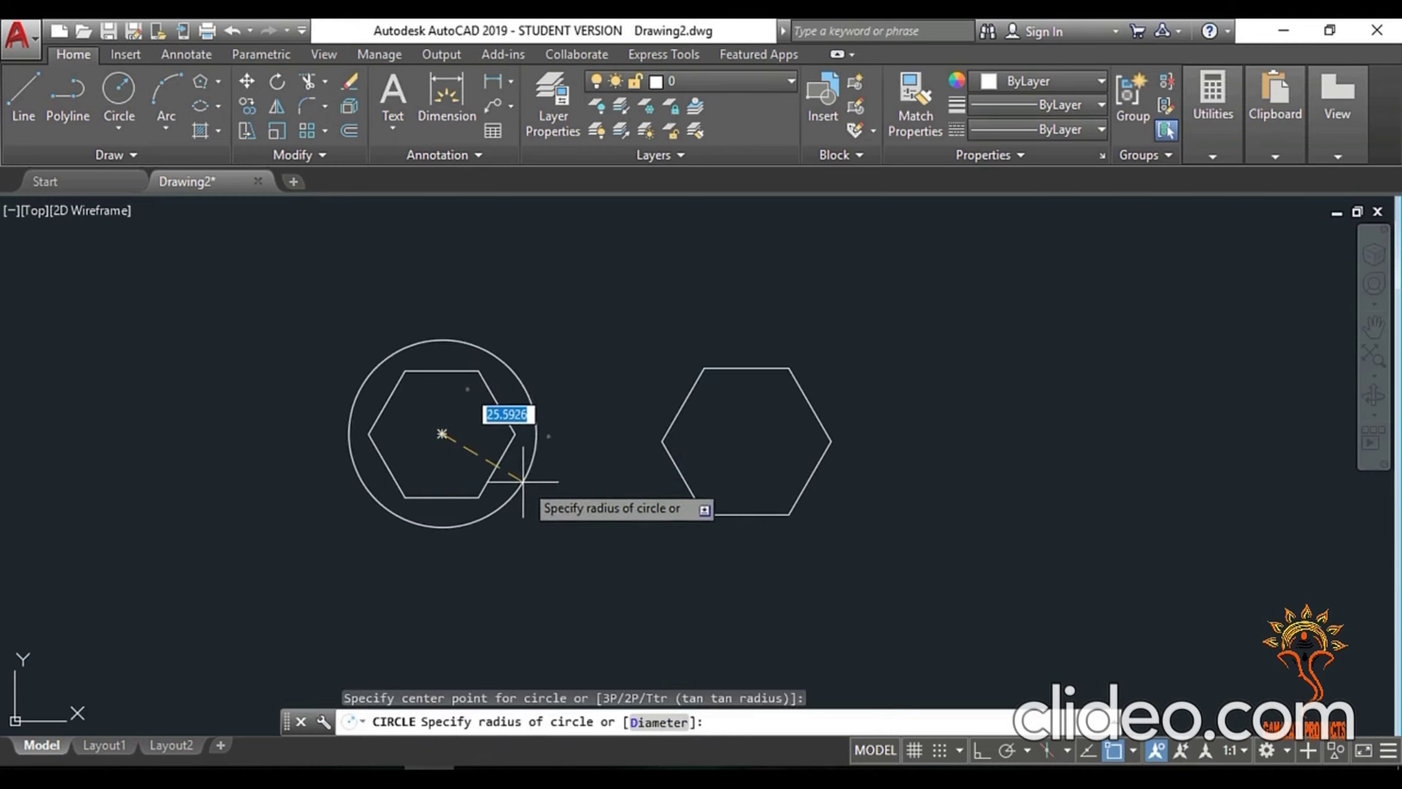
type("20")
key("Return")
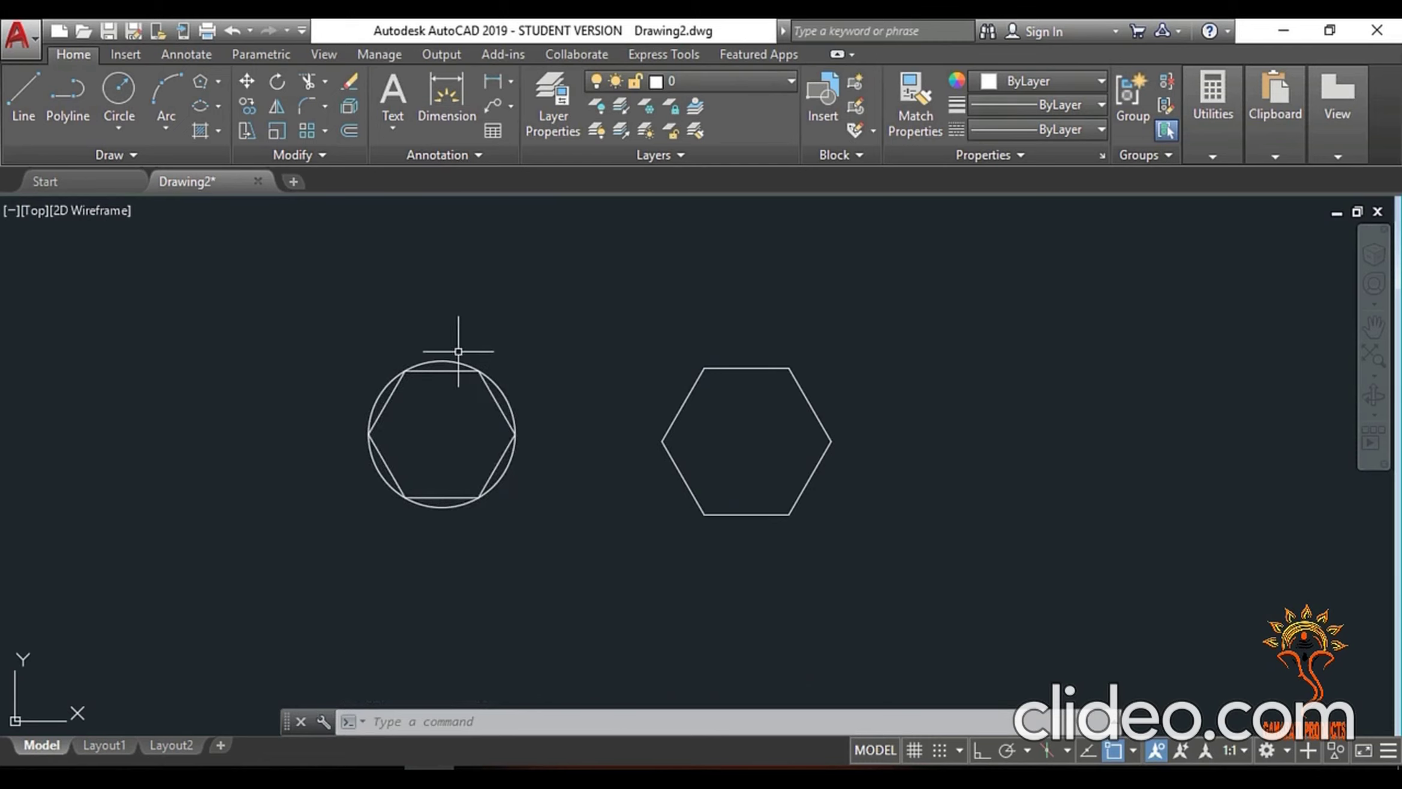
- Draw a second Circle of radius 20 centered on the right hexagon so that it touches the sides
left_click(118, 96)
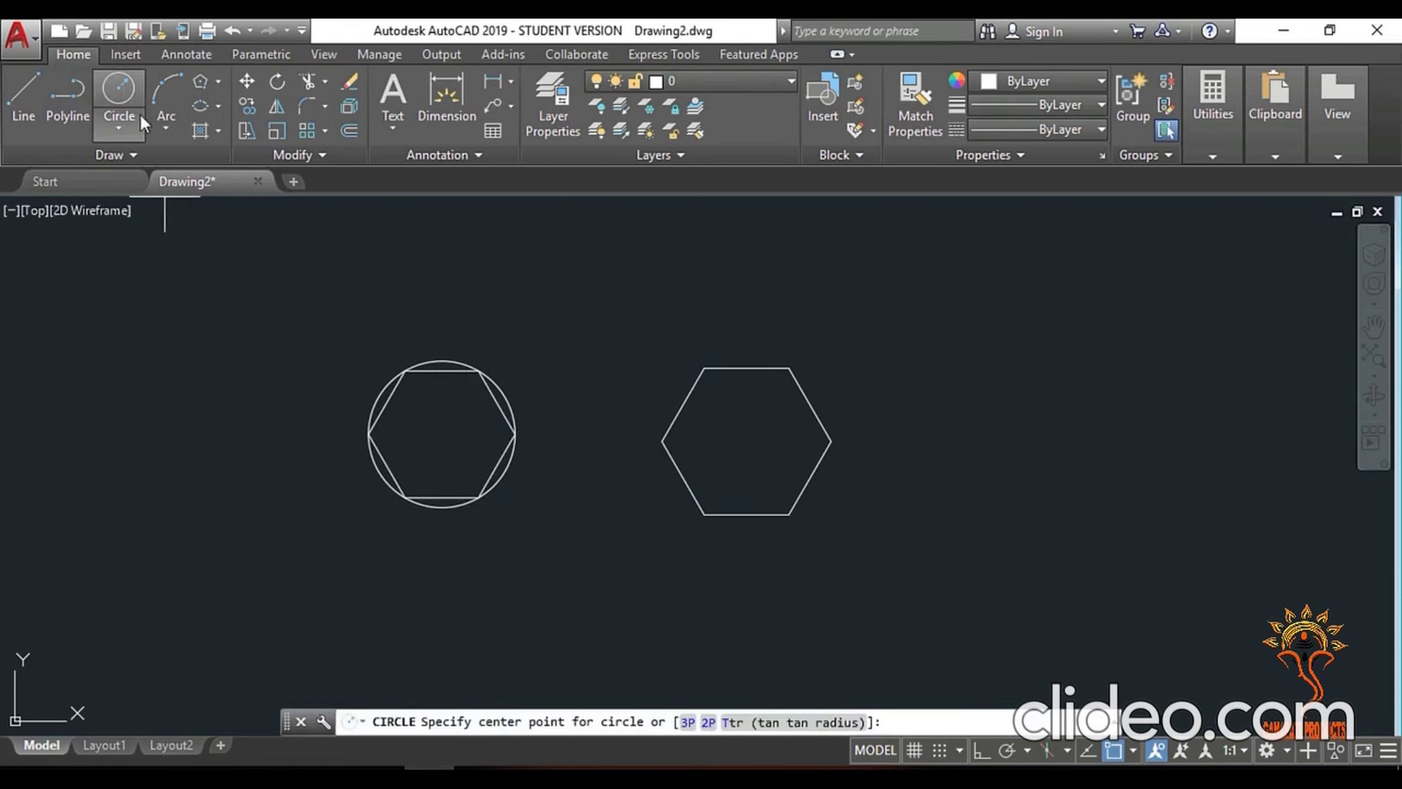
left_click(747, 441)
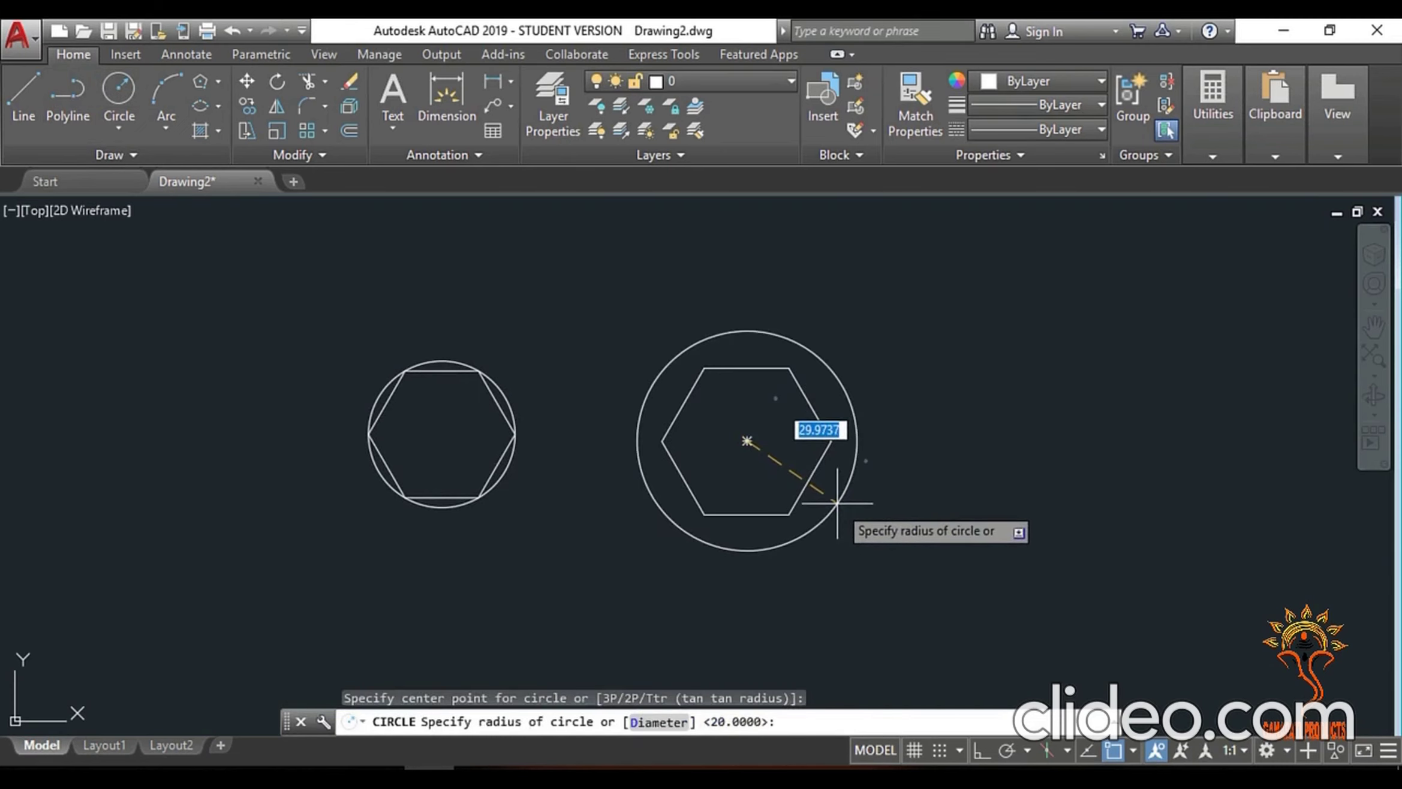
type("r")
key("Return")
type("20")
key("Return")
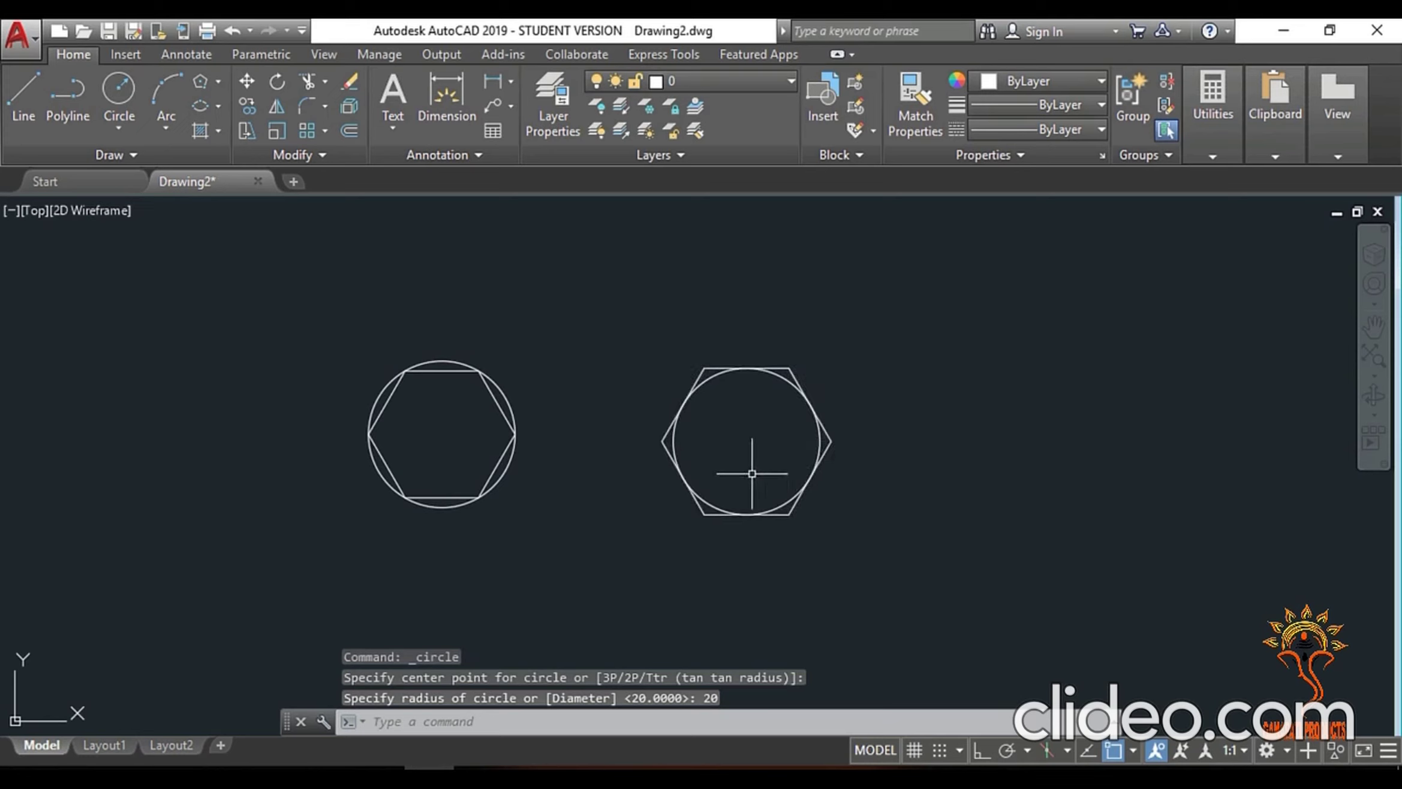
scroll(597, 461, "up", 2)
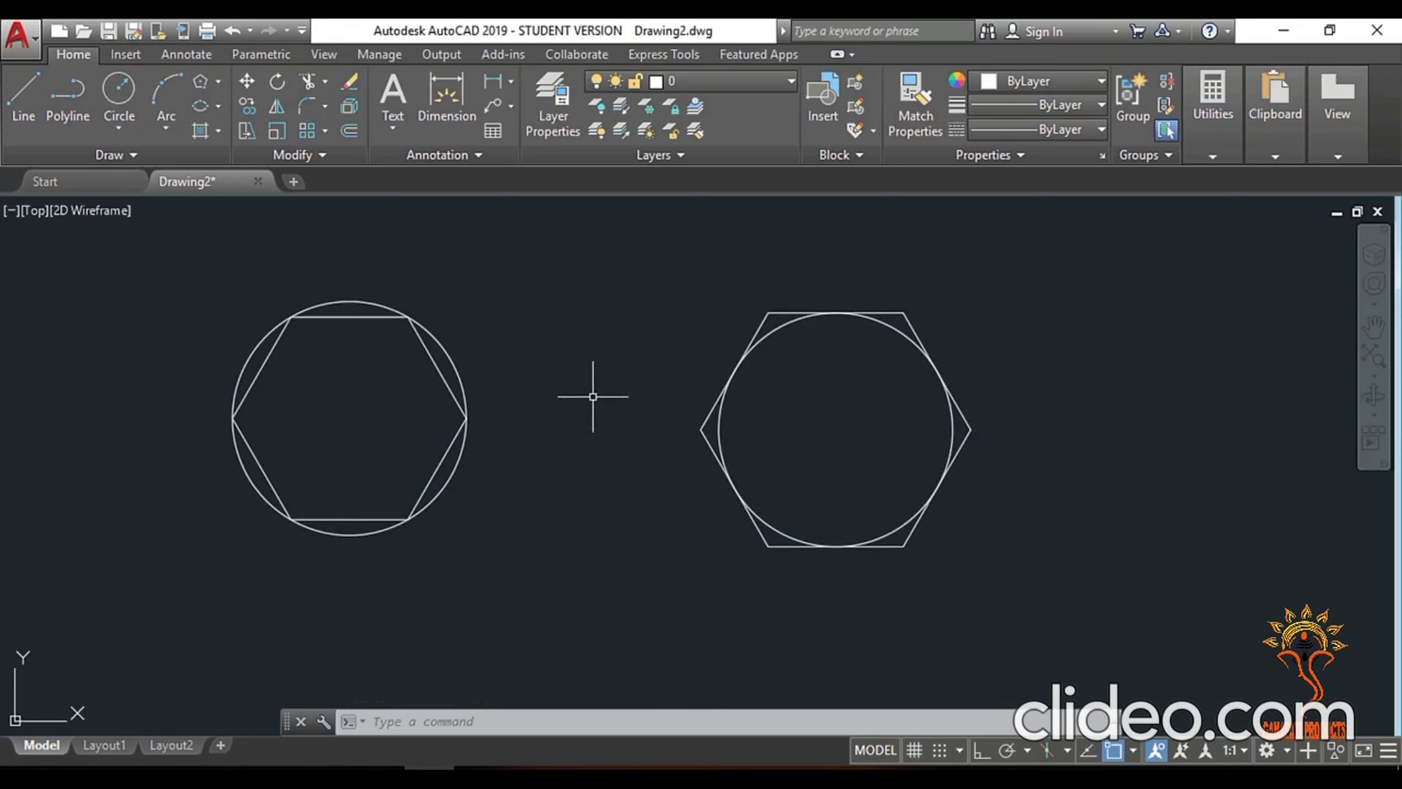
left_click(198, 84)
key("Return")
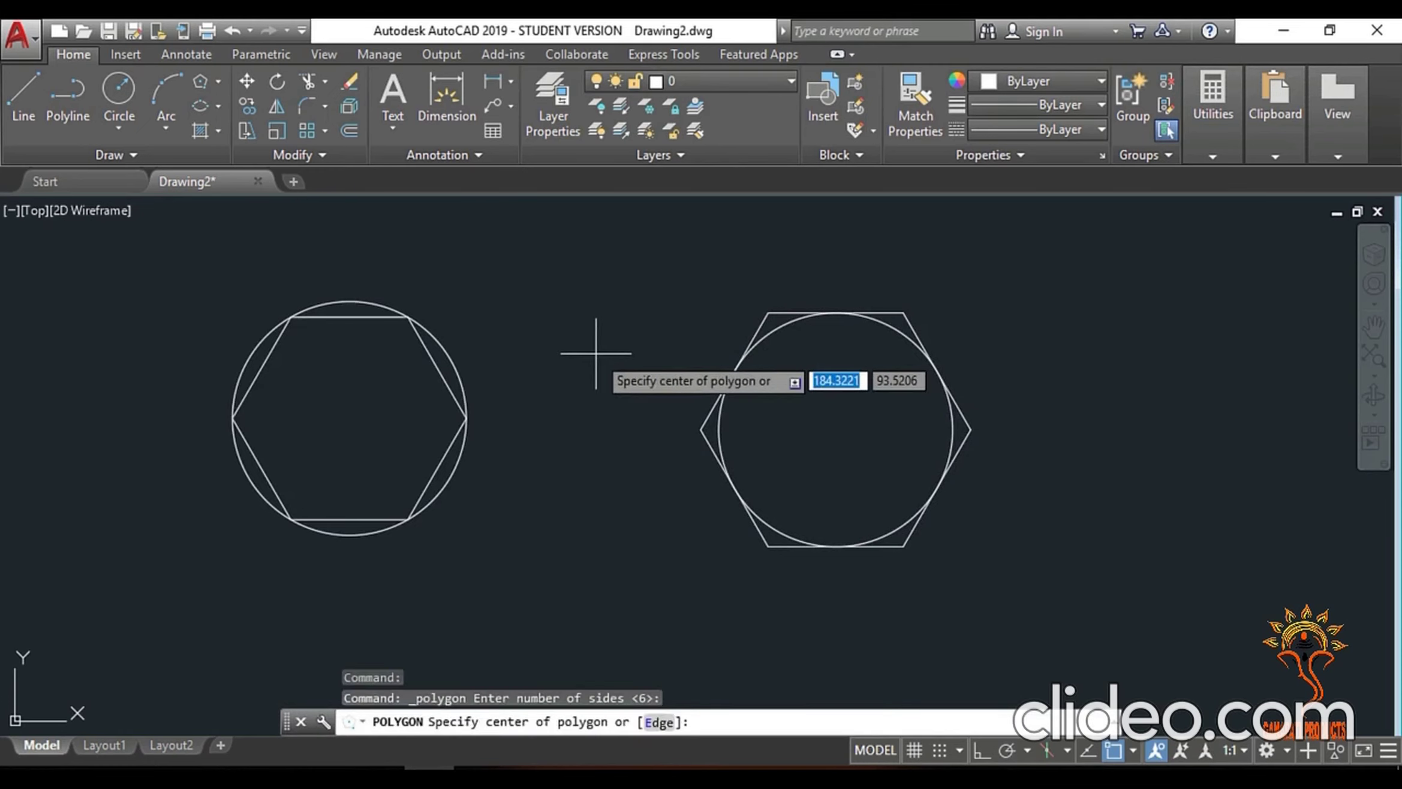
type("20")
key("Return")
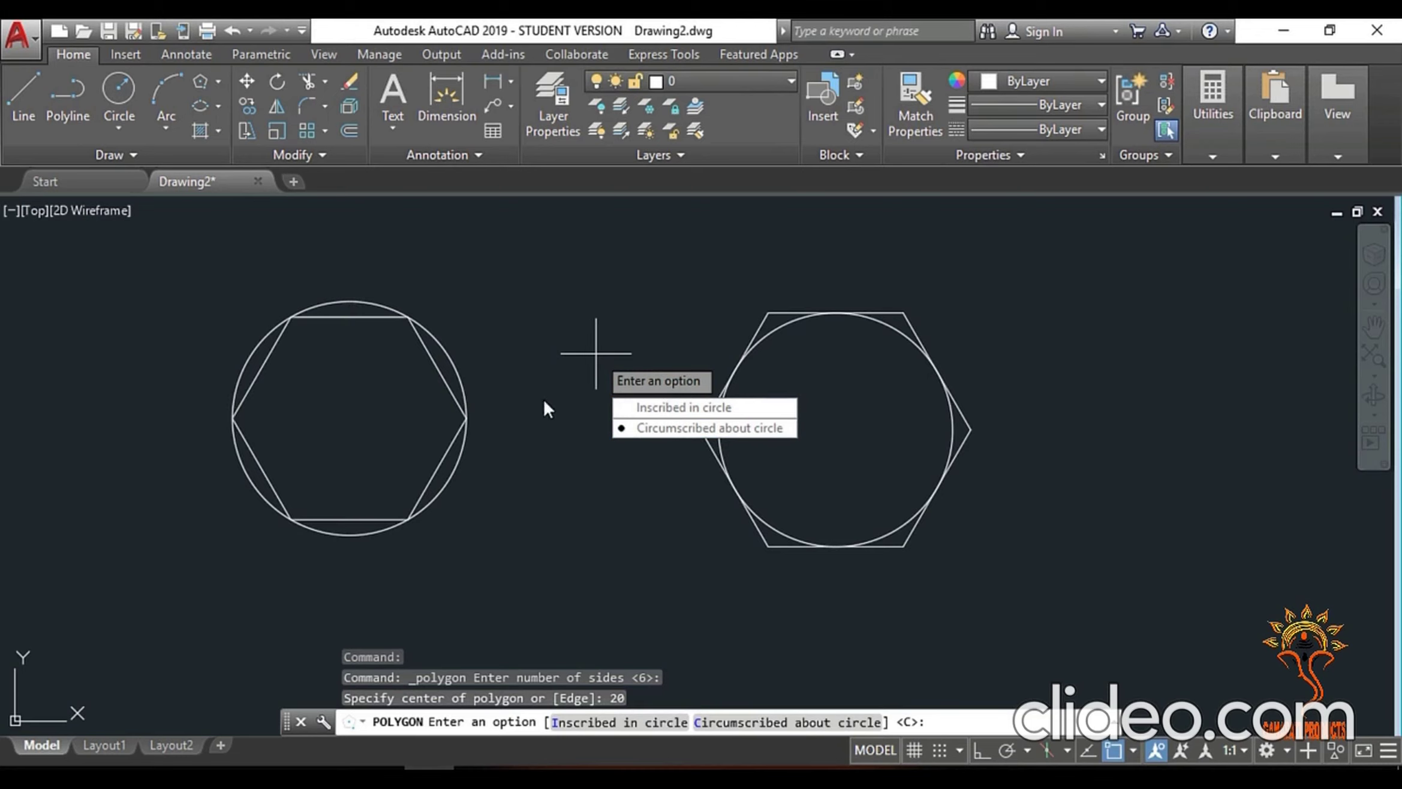
key("Escape")
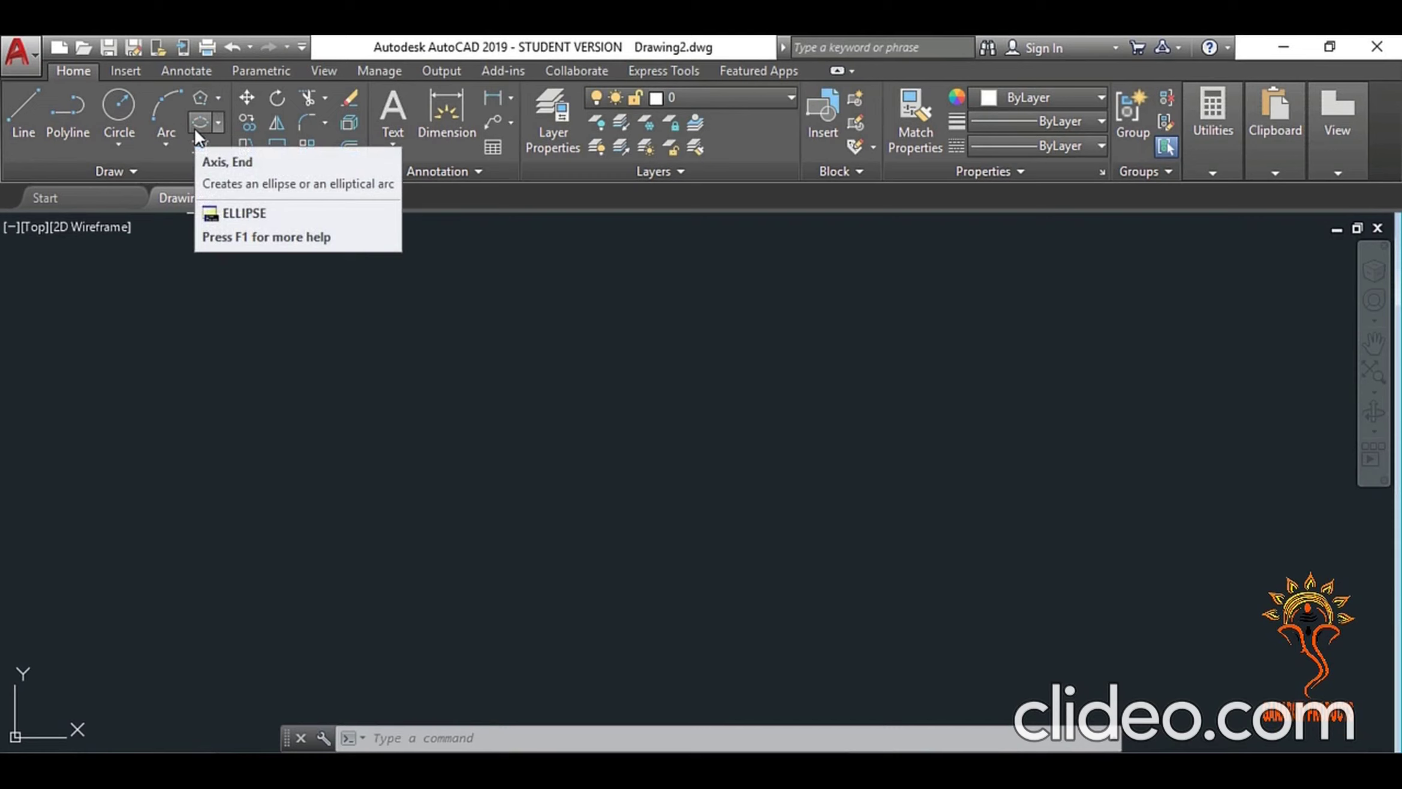
- Draw an Ellipse by its center in the left half of the empty drawing, with a horizontal semi-axis of 25 and a vertical semi-axis of 10
left_click(218, 124)
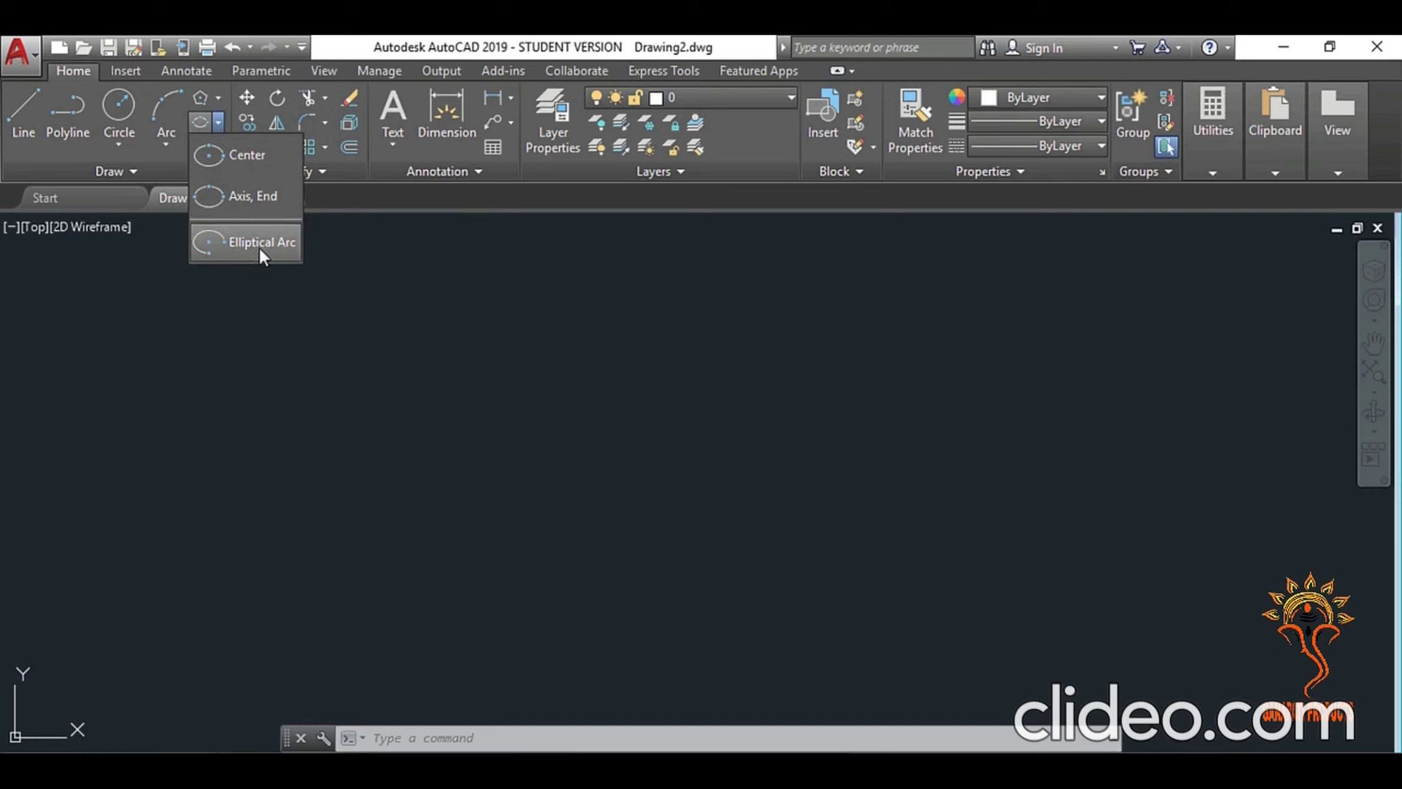
left_click(243, 159)
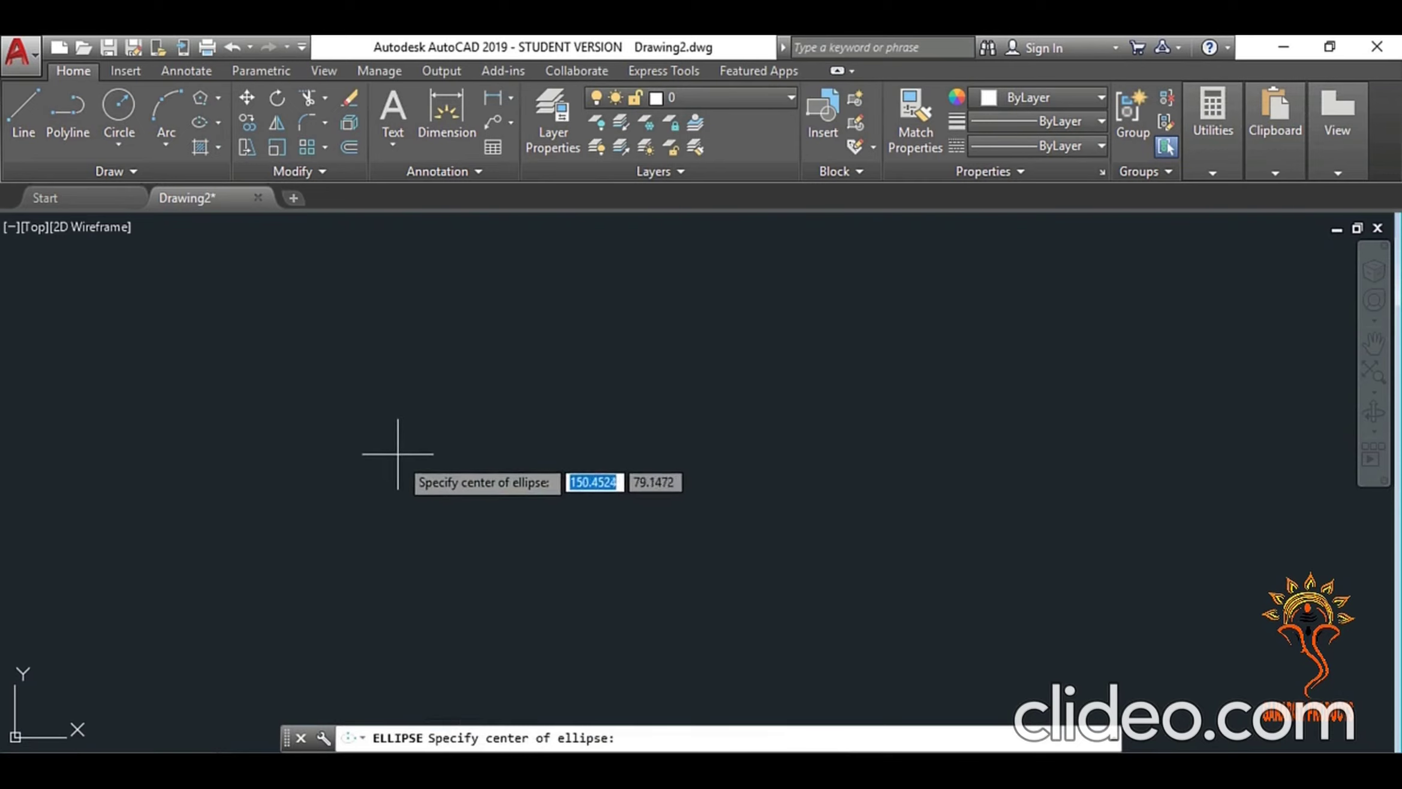
left_click(478, 444)
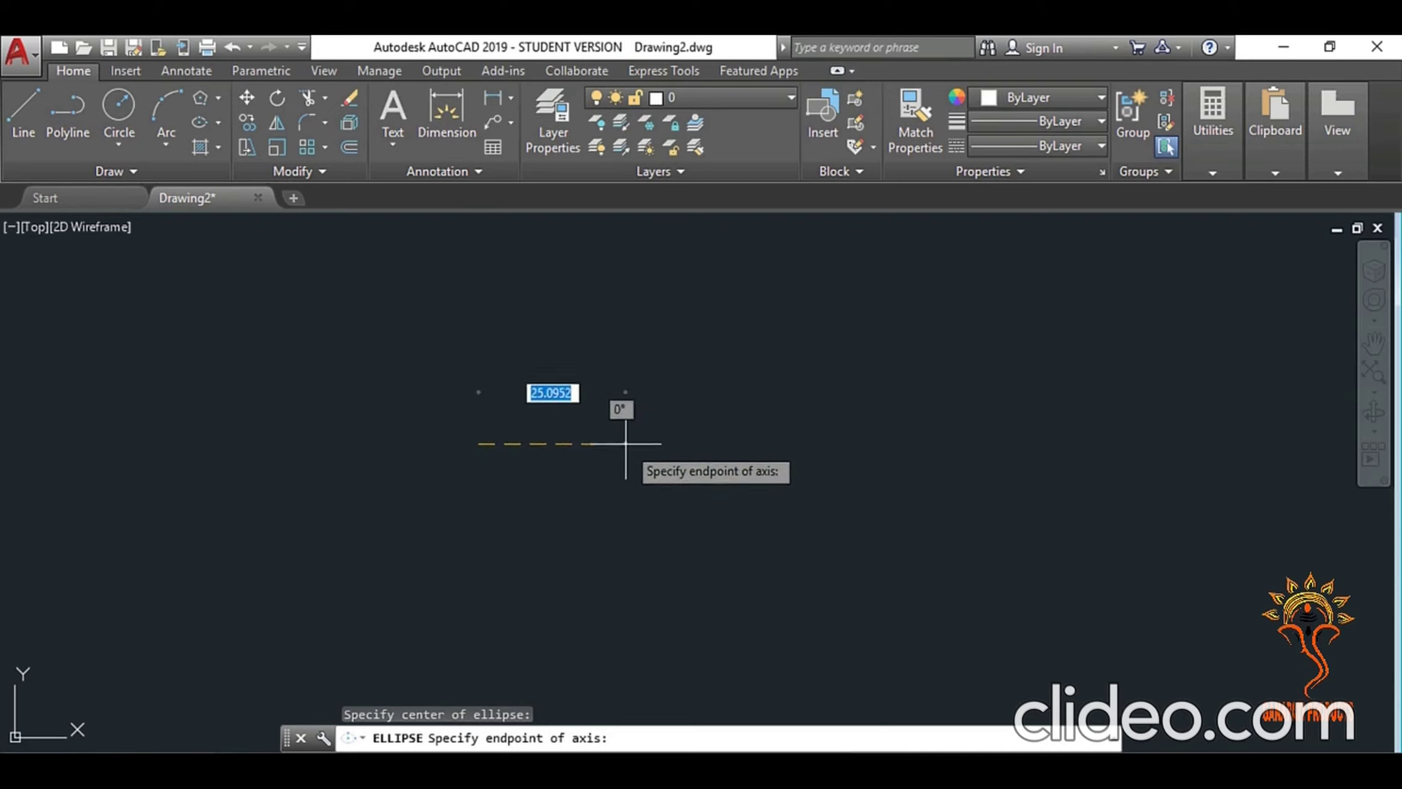
type("25")
key("Return")
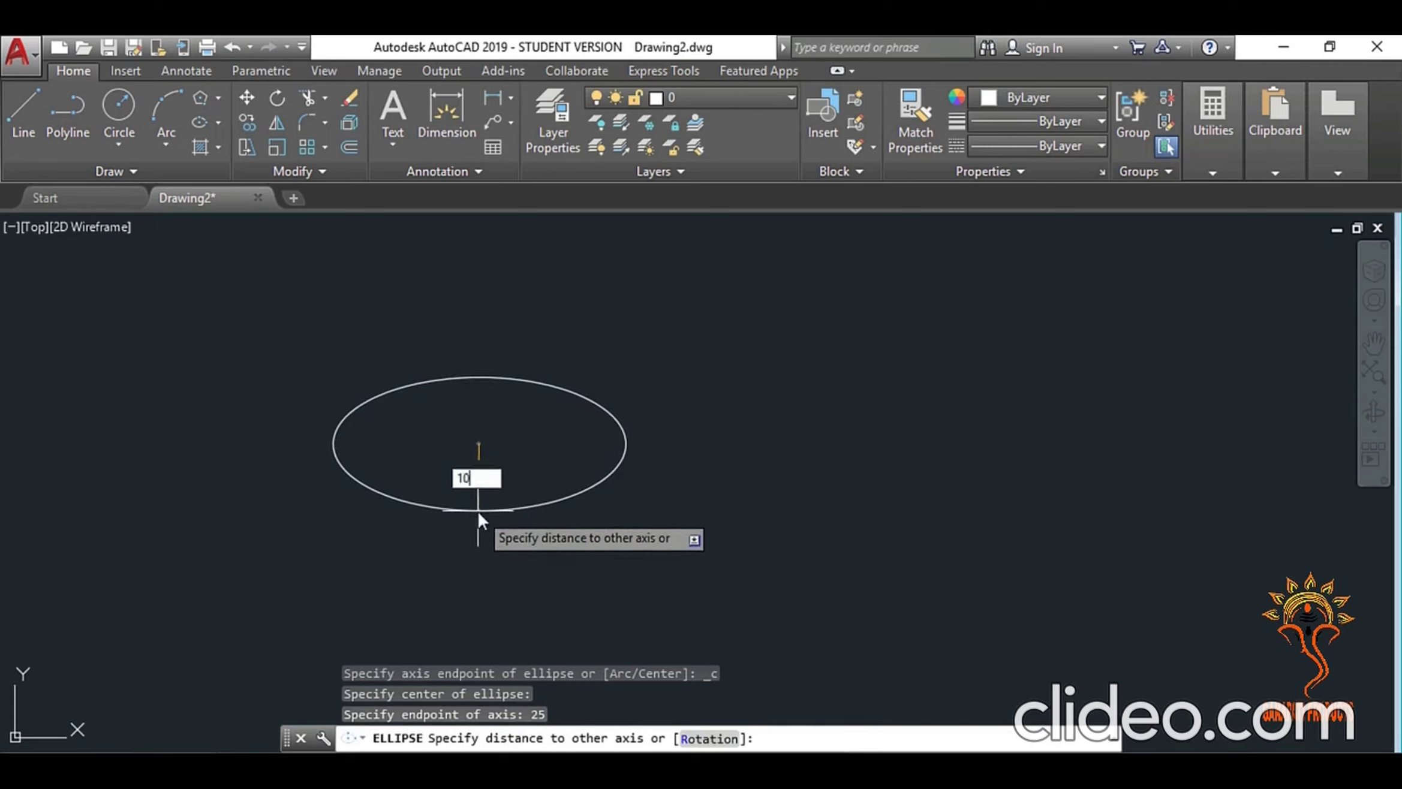
key("Return")
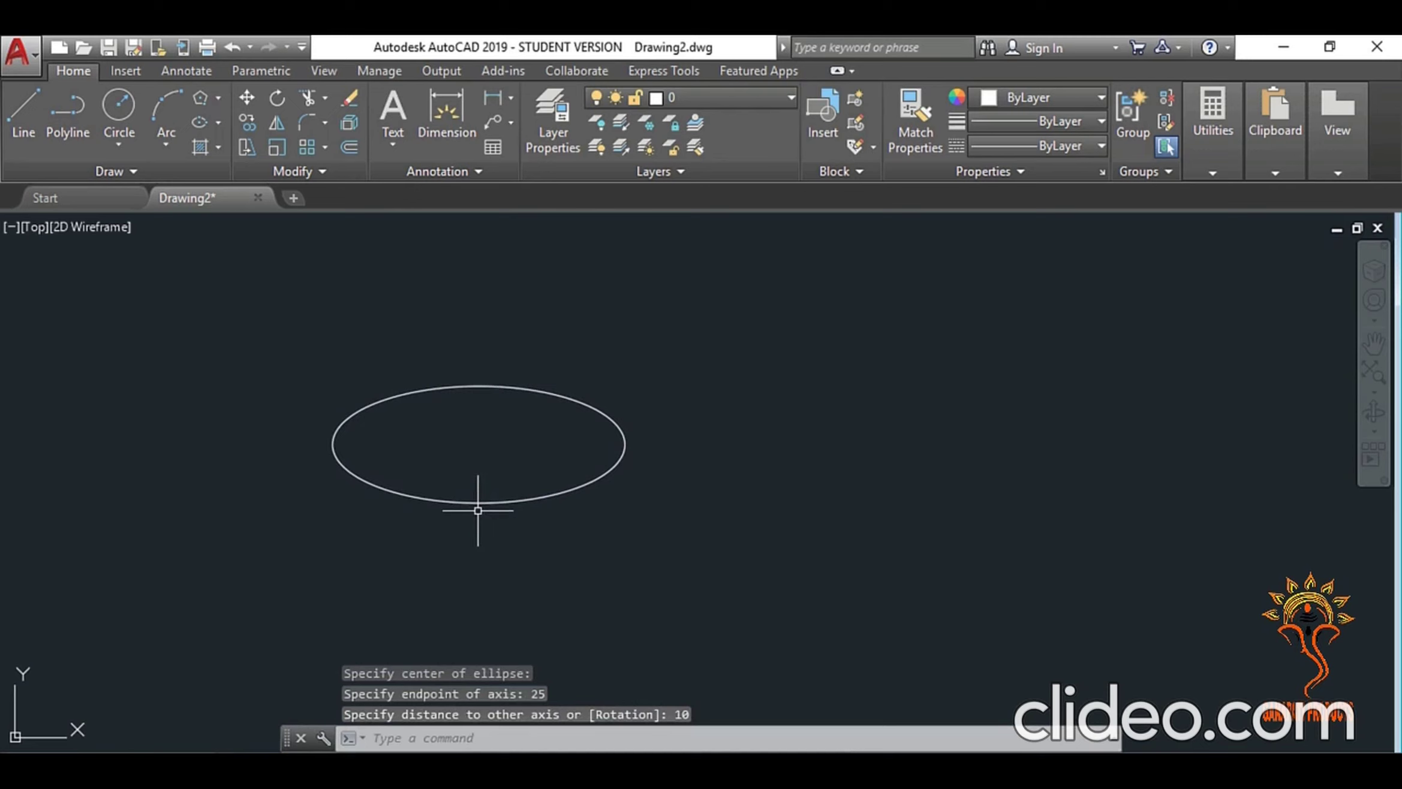
left_click(664, 338)
left_click(273, 565)
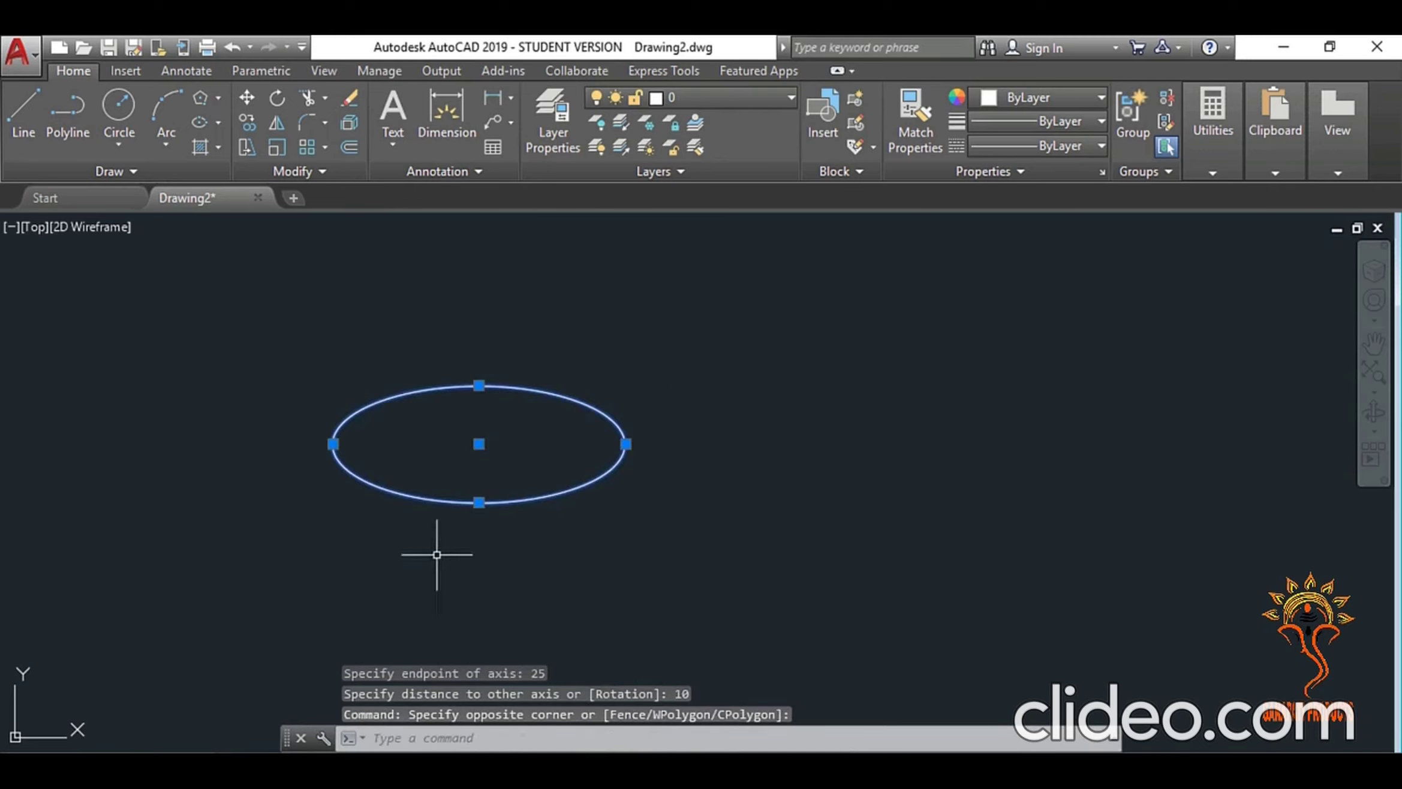
key("Escape")
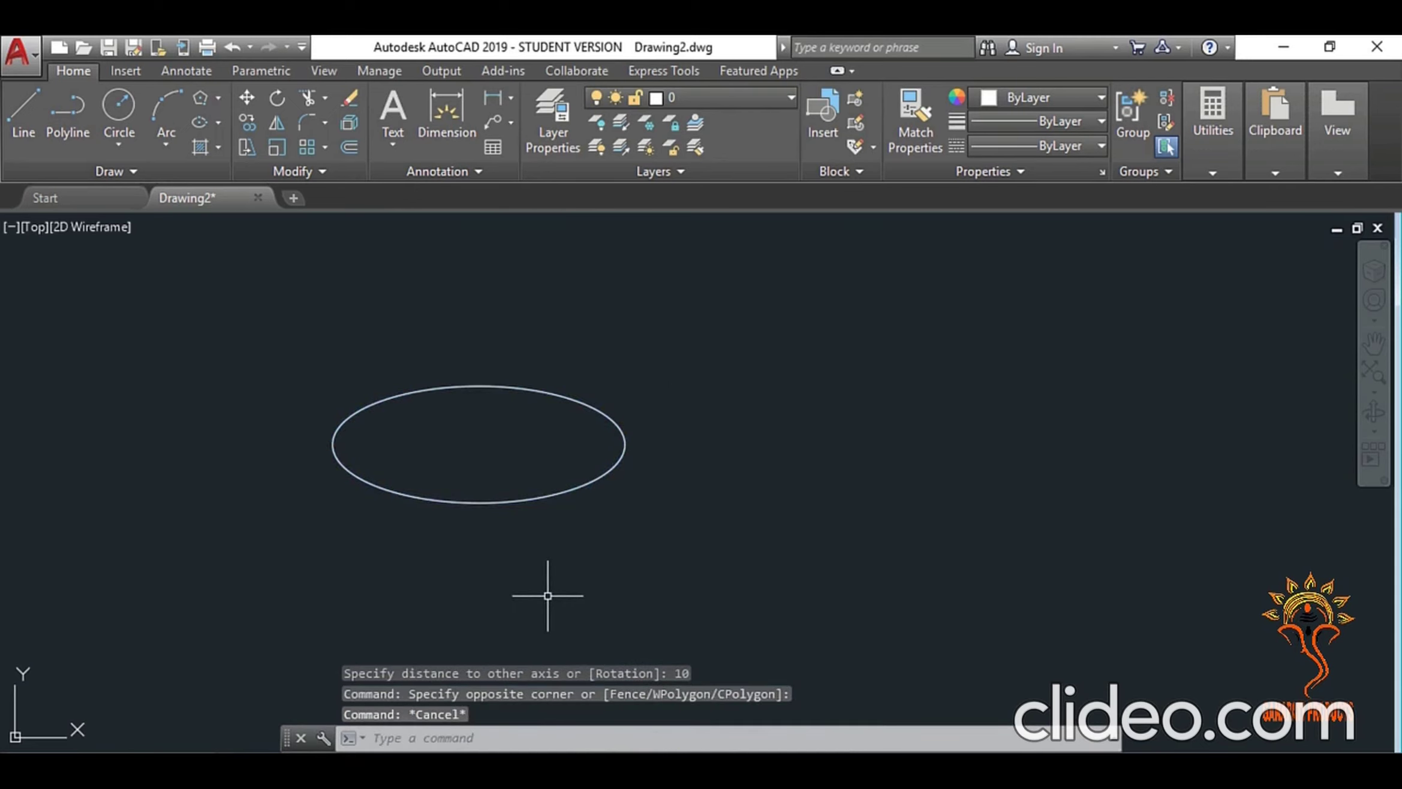
left_click(217, 123)
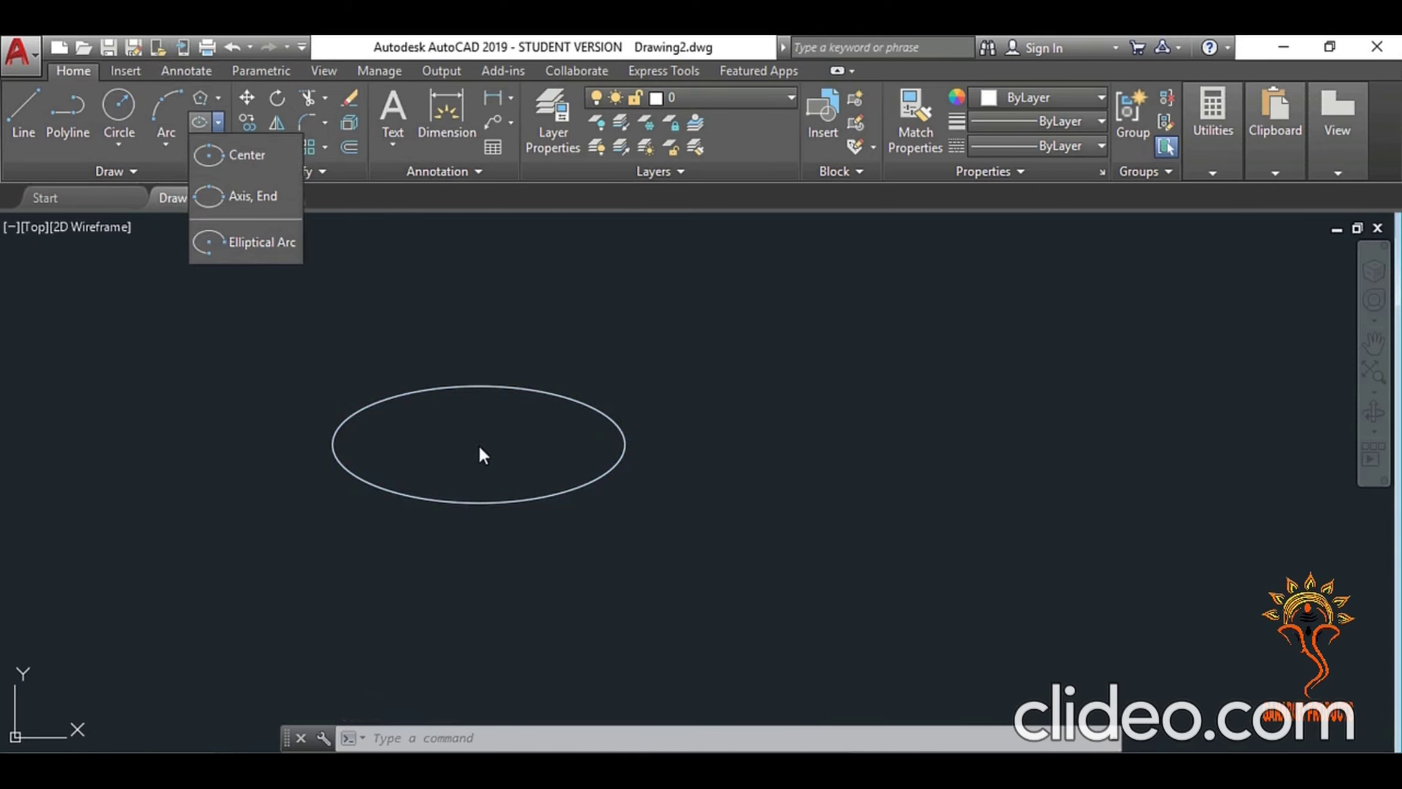
left_click(218, 456)
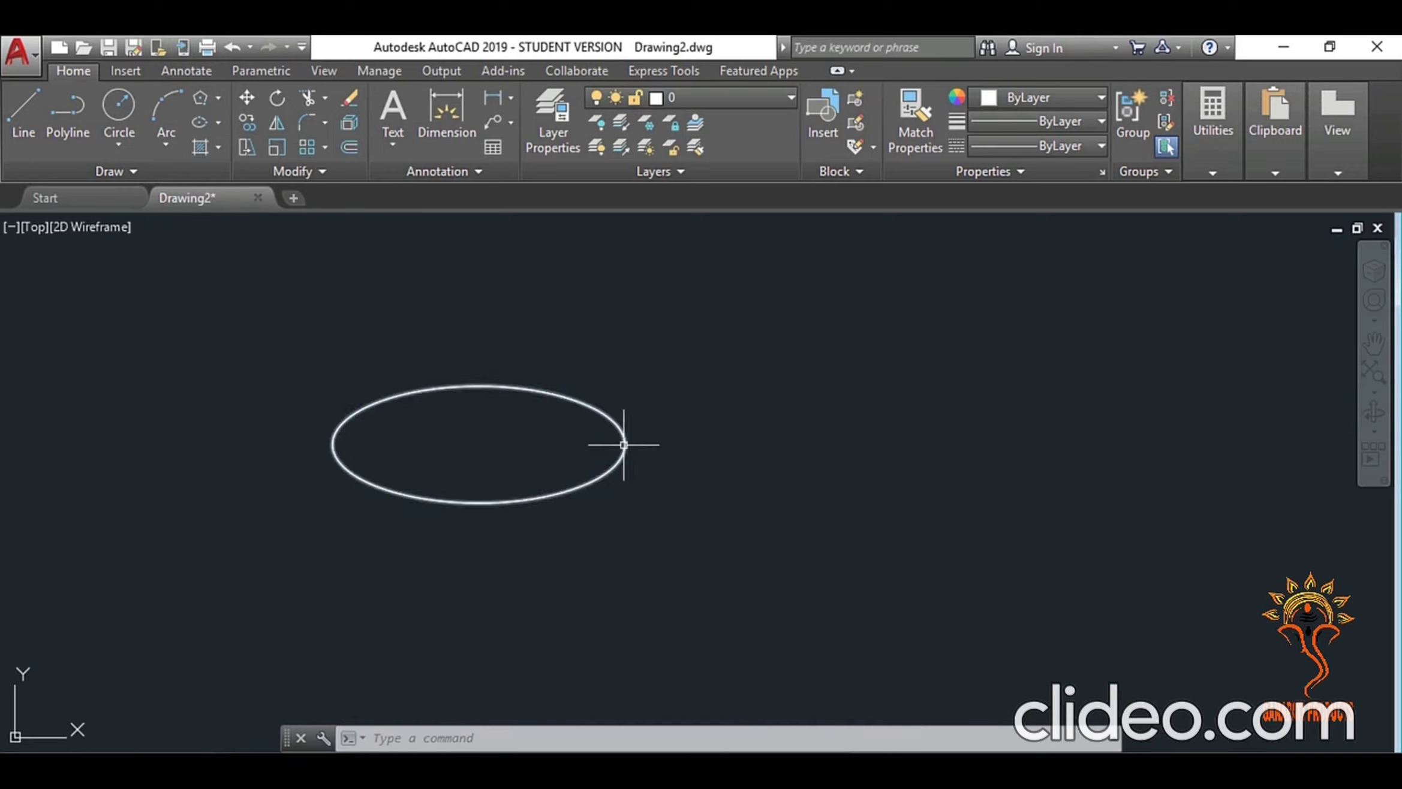
mouse_move(624, 445)
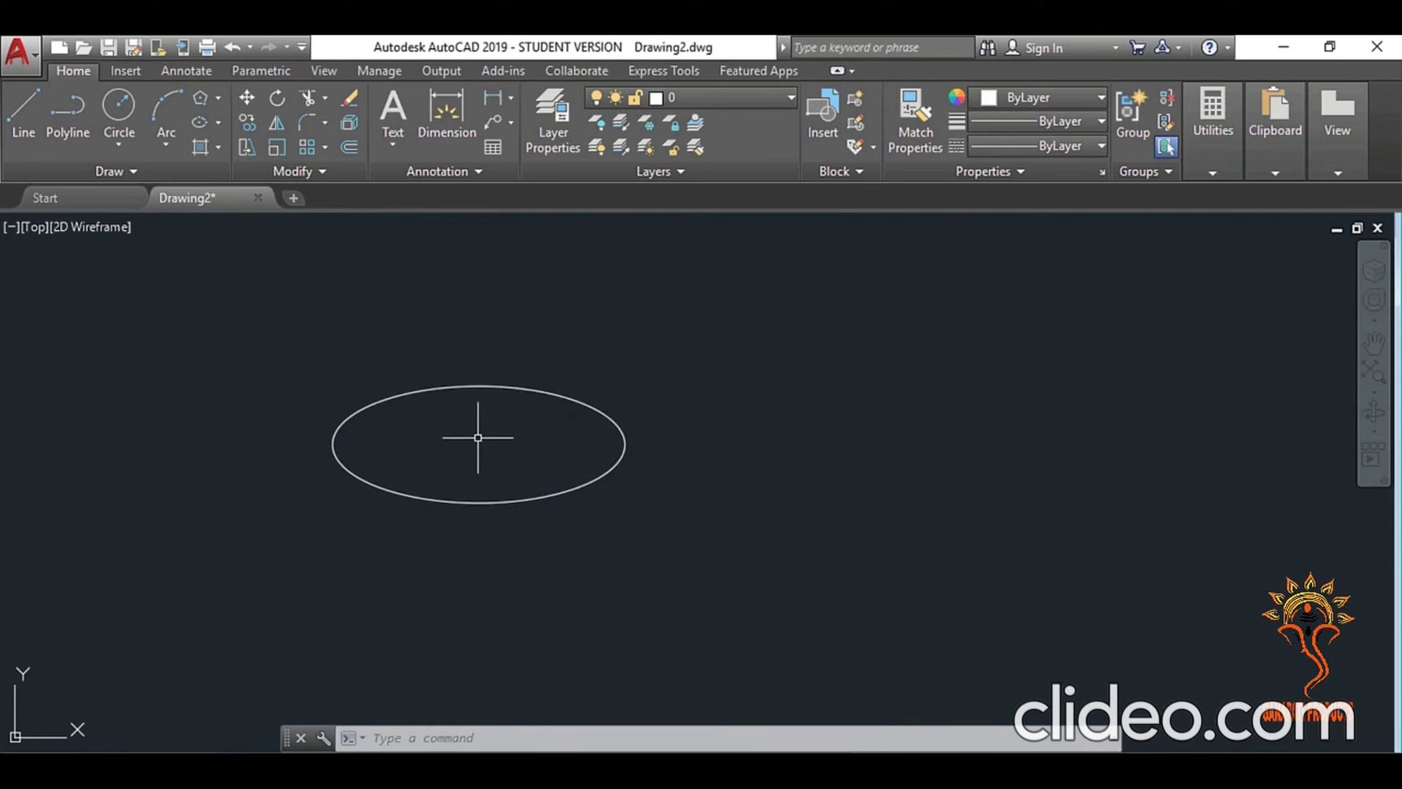
mouse_move(477, 382)
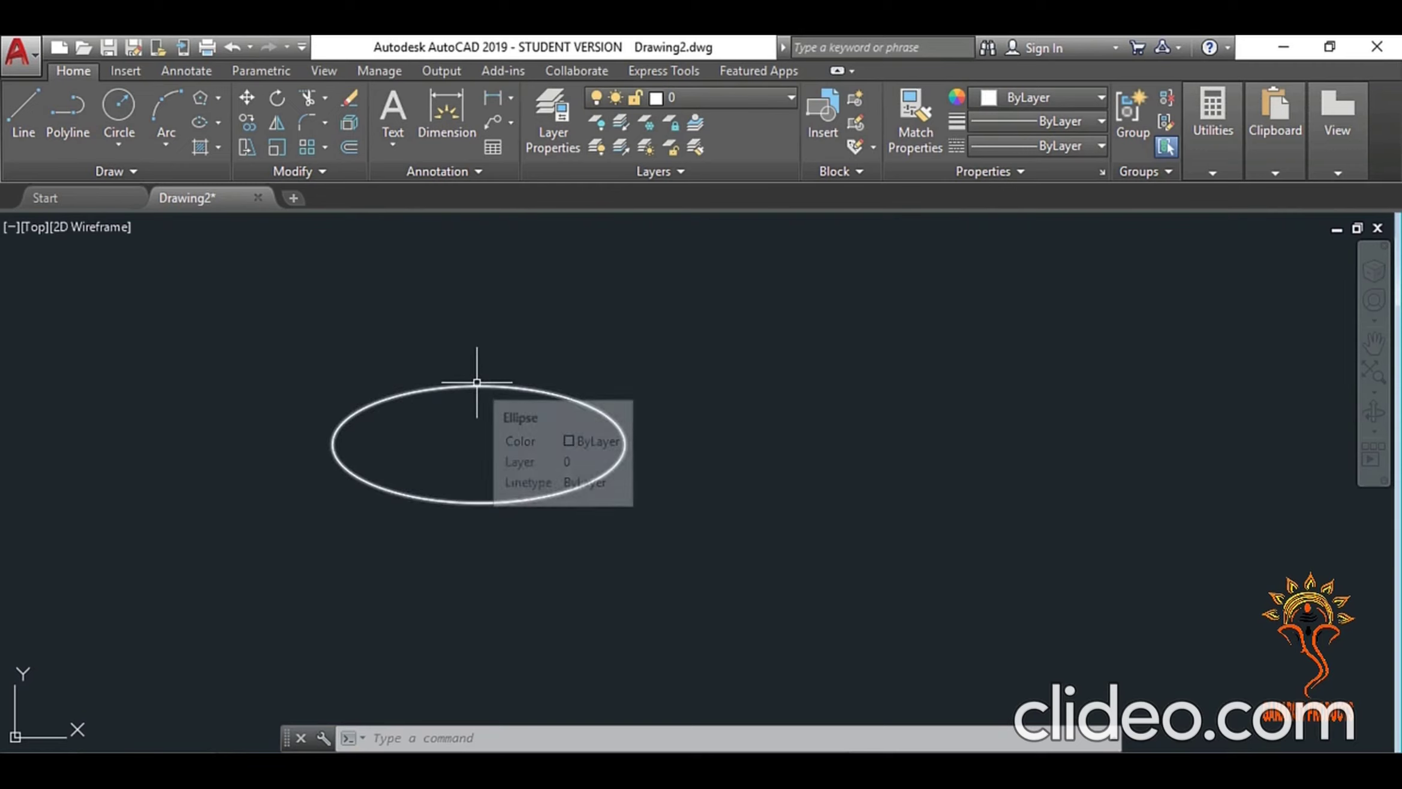
- Draw the first axis of an Axis, End Ellipse below the existing ellipse, nearly horizontal and 40 long
left_click(218, 123)
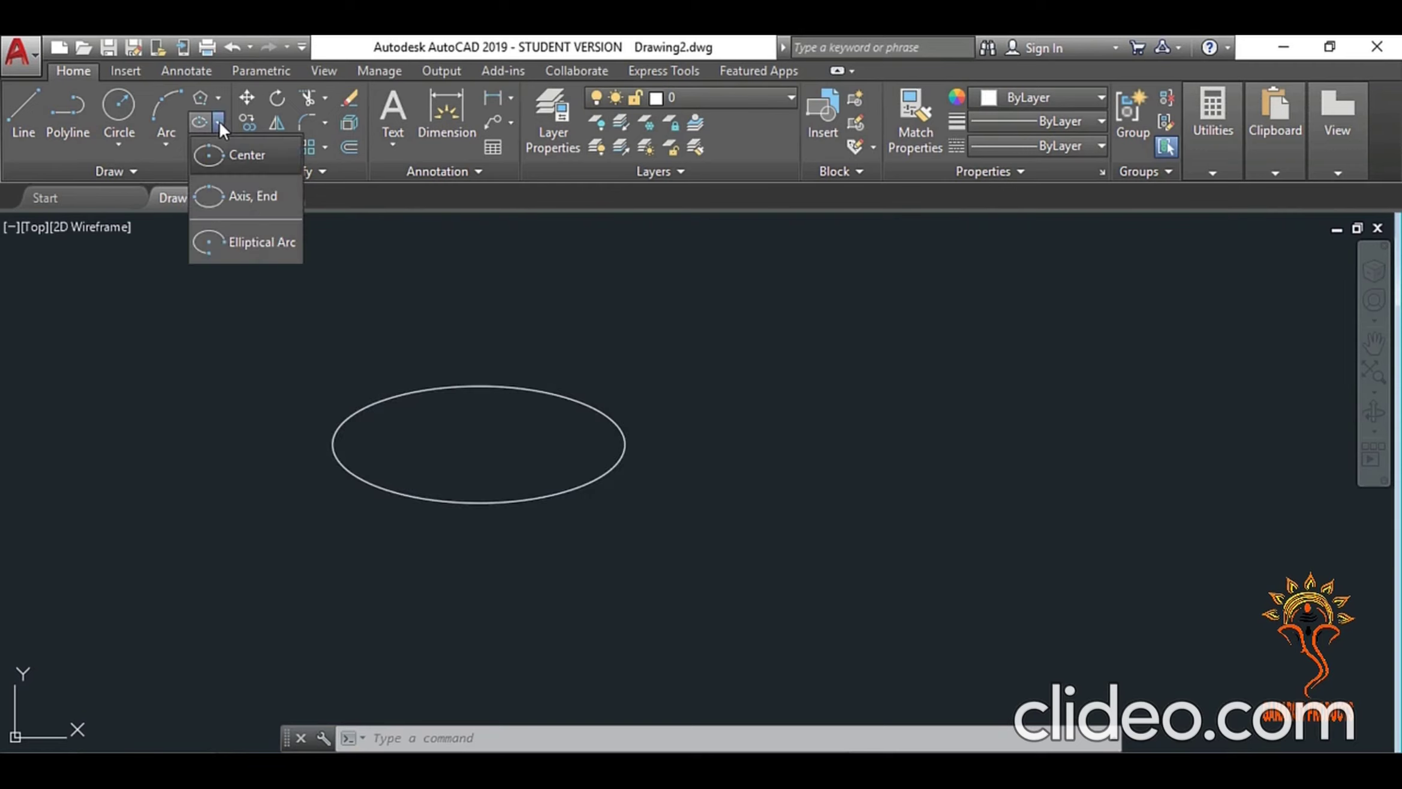
left_click(244, 199)
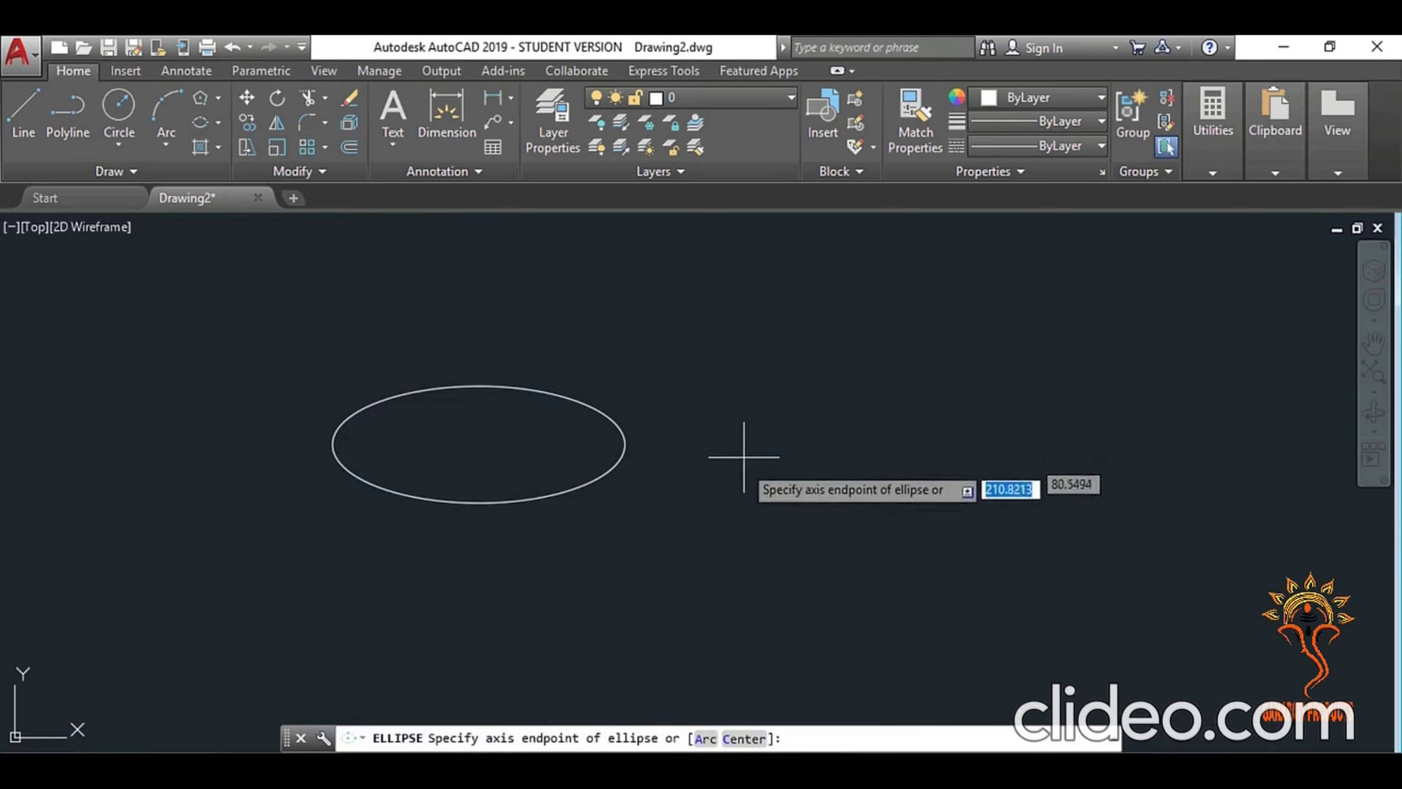
left_click(329, 634)
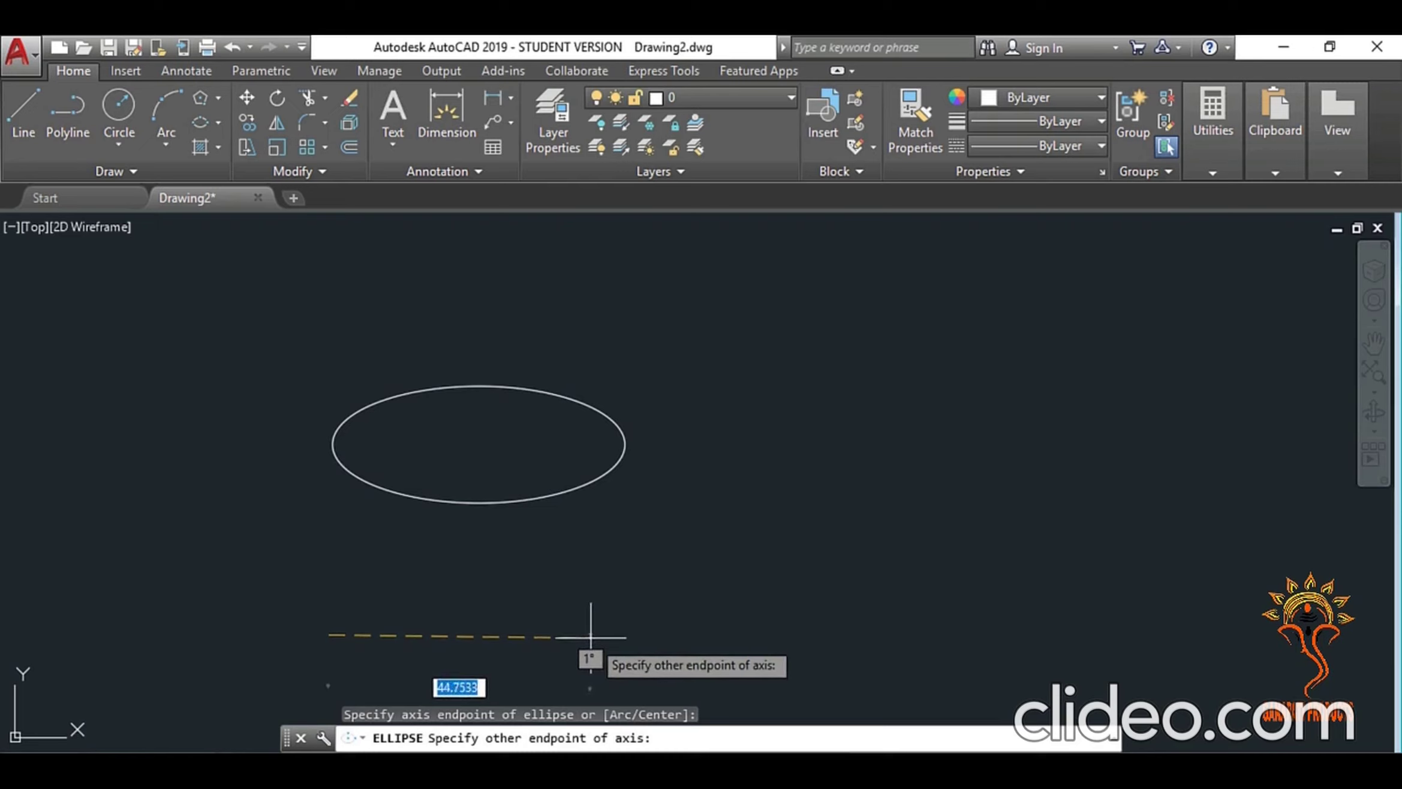
type("40")
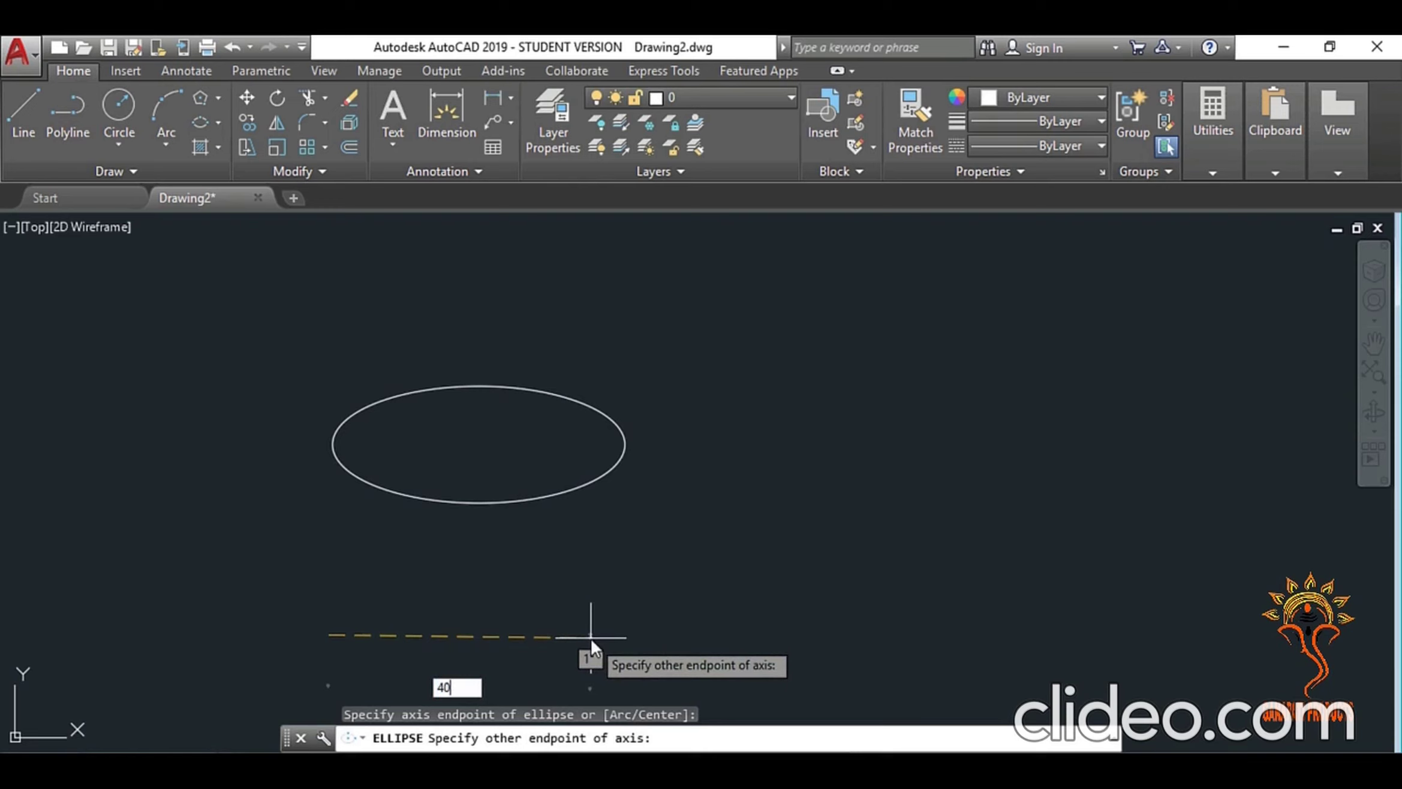
key("Return")
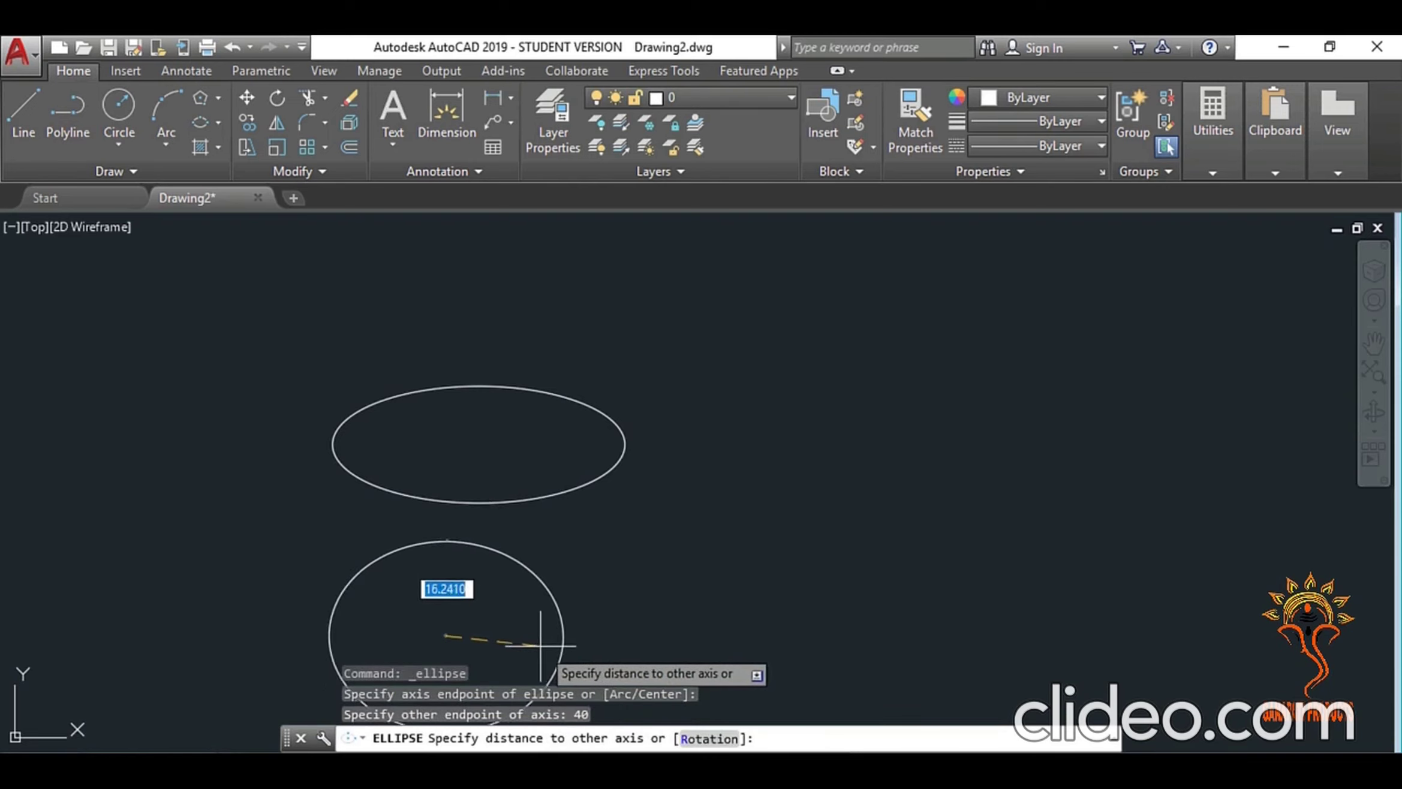